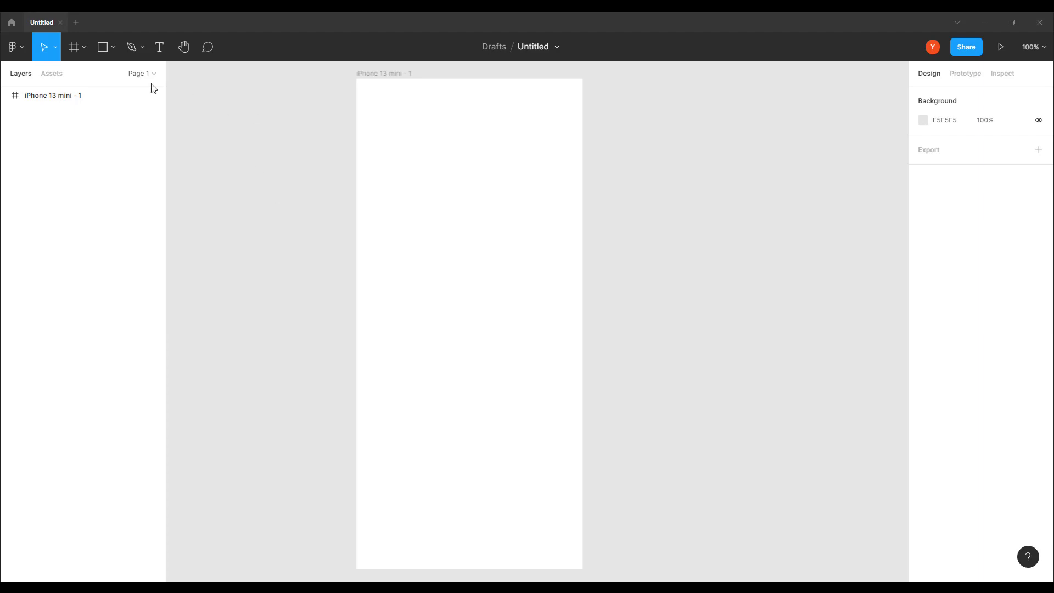
Draw a rectangle about 229 × 147 in the iPhone 13 mini frame and move it up to about Y 69, horizontally centred.
left_click(103, 47)
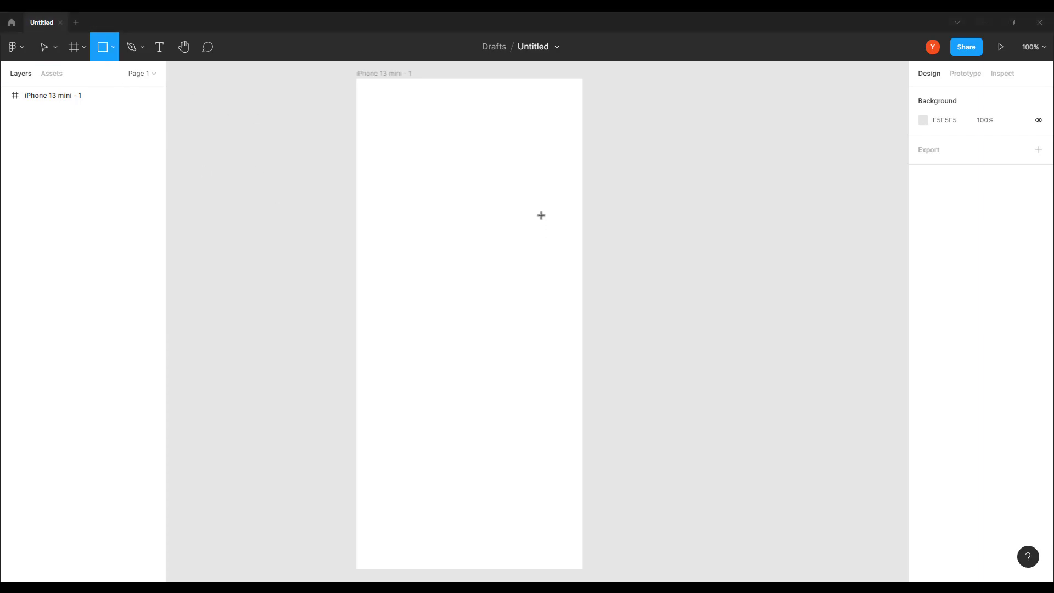
left_click_drag(539, 211, 402, 301)
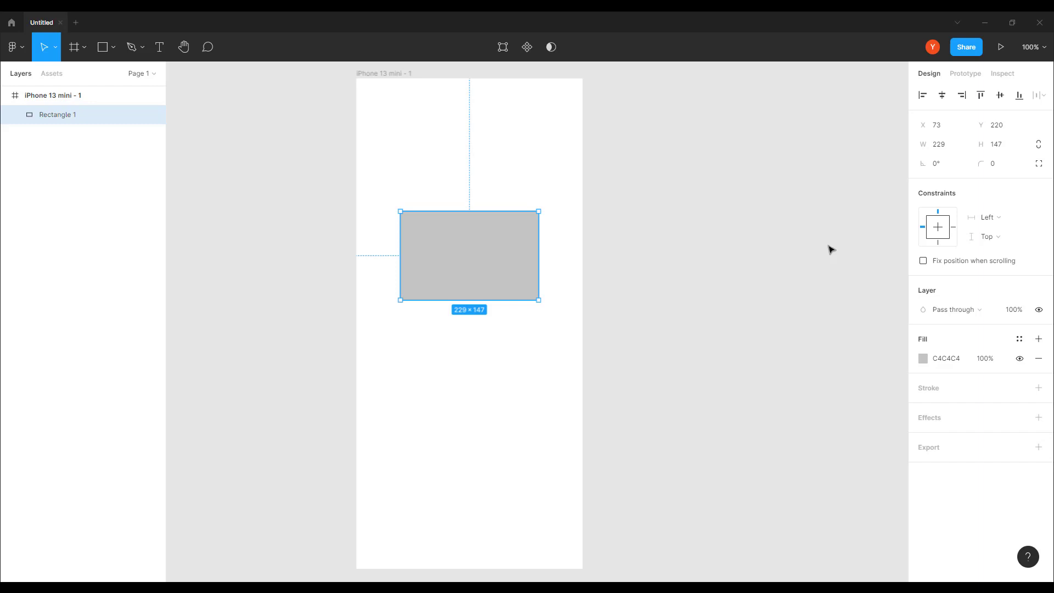
left_click_drag(470, 237, 461, 148)
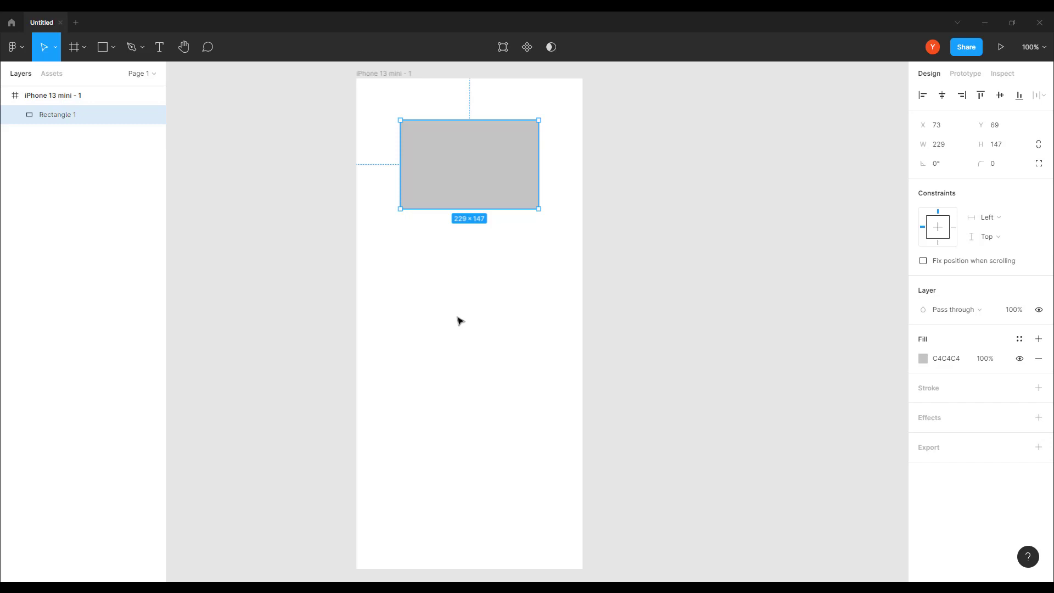
scroll(460, 322, "up", 1)
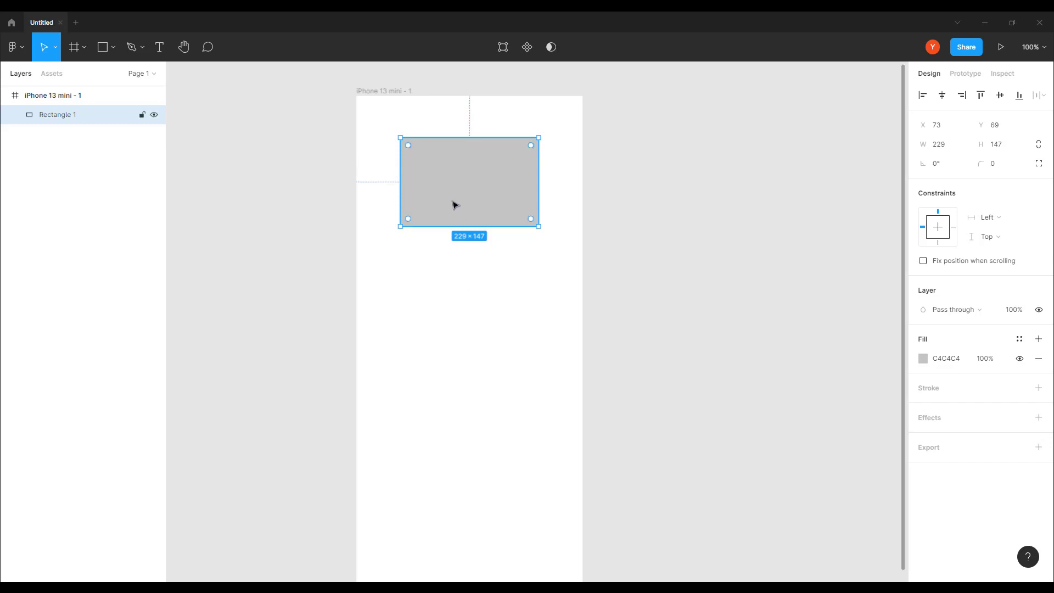
left_click(464, 288)
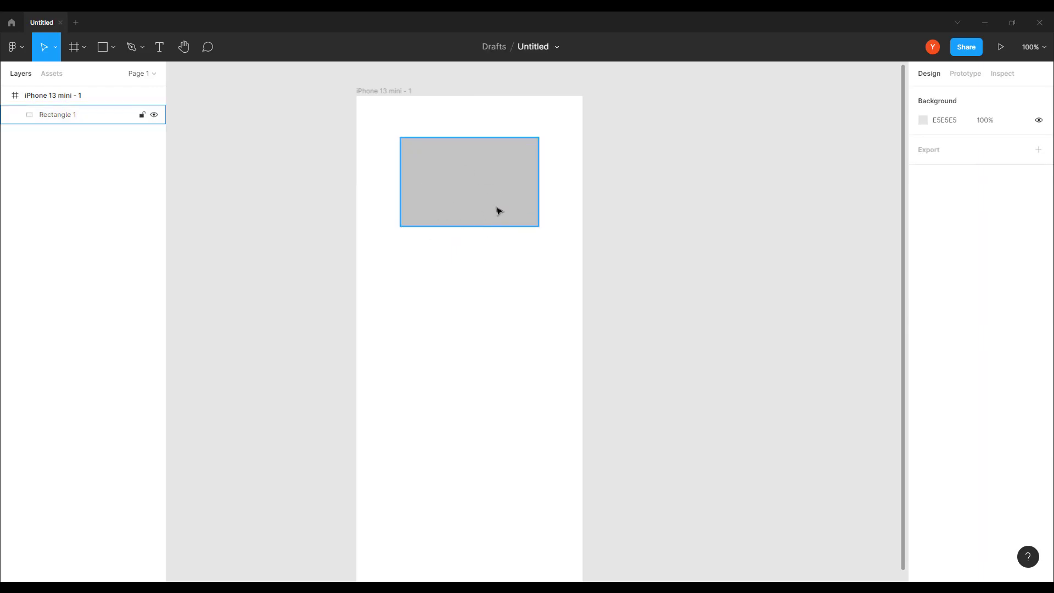
left_click(470, 177)
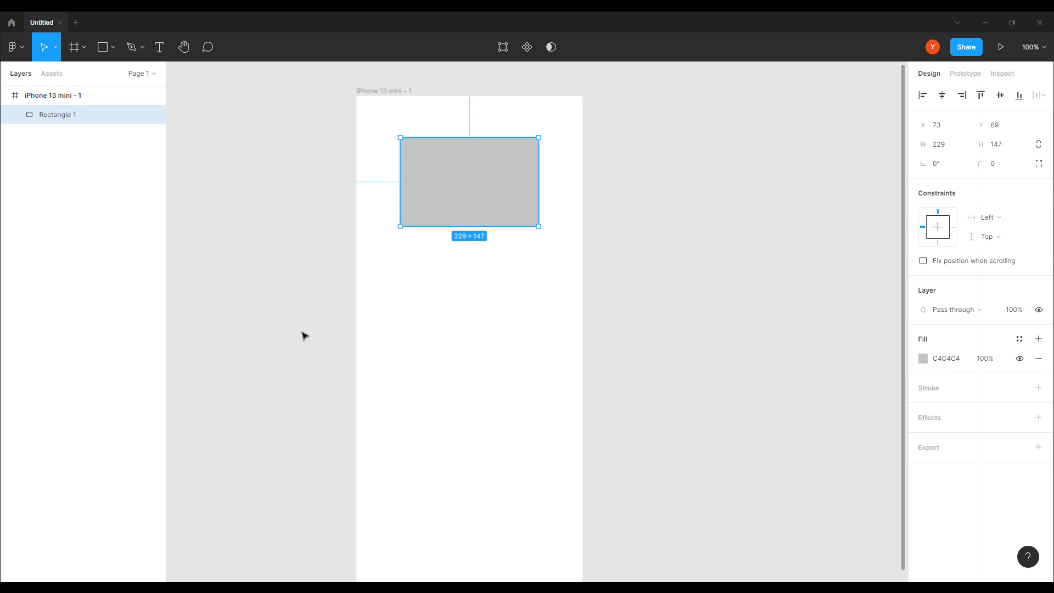
Draw a small upright rectangle about 20 × 48 below the large grey rectangle.
left_click_drag(257, 219, 368, 175)
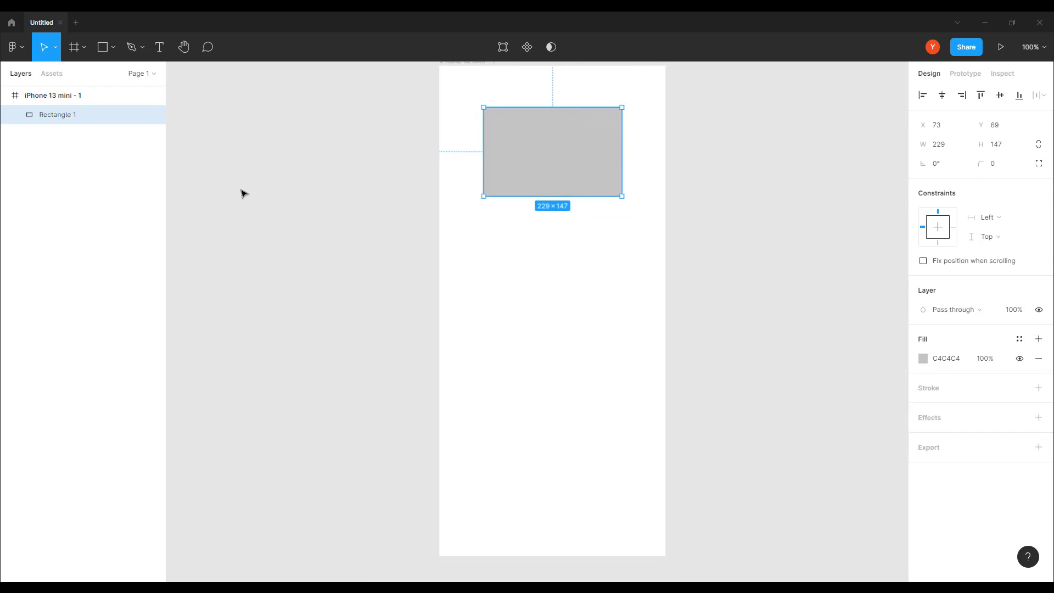
left_click(102, 48)
left_click_drag(590, 255, 578, 284)
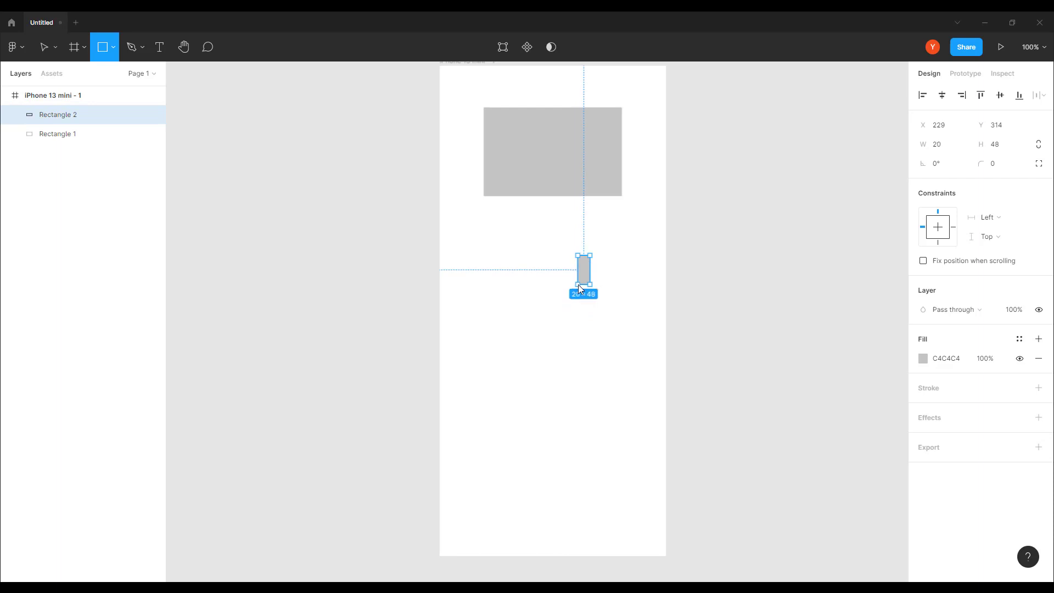
scroll(535, 360, "up", 8)
left_click_drag(482, 368, 325, 550)
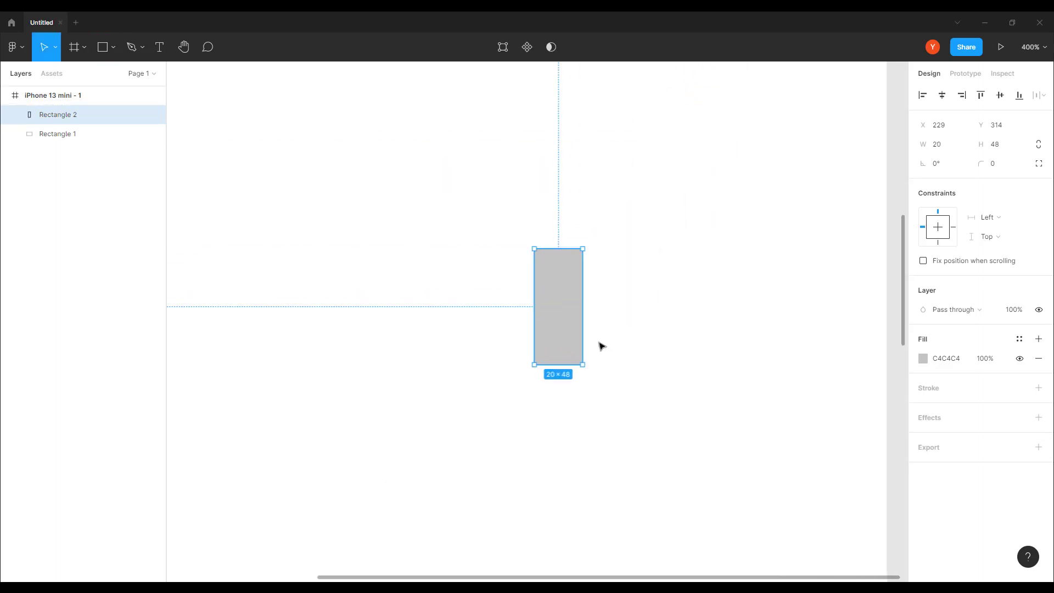
Set the small upright rectangle's corner radius to 21.
left_click(997, 165)
type("21")
key("Return")
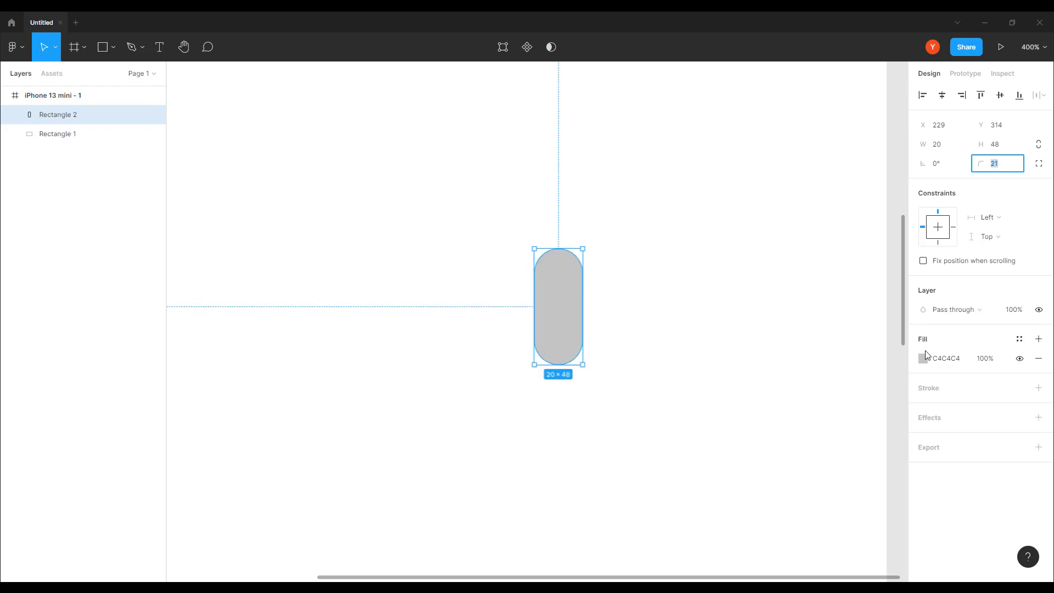
Give the rounded shape a black inside stroke of thickness 3 and remove its fill.
left_click(1039, 388)
left_click(937, 427)
key("Up")
key("Up")
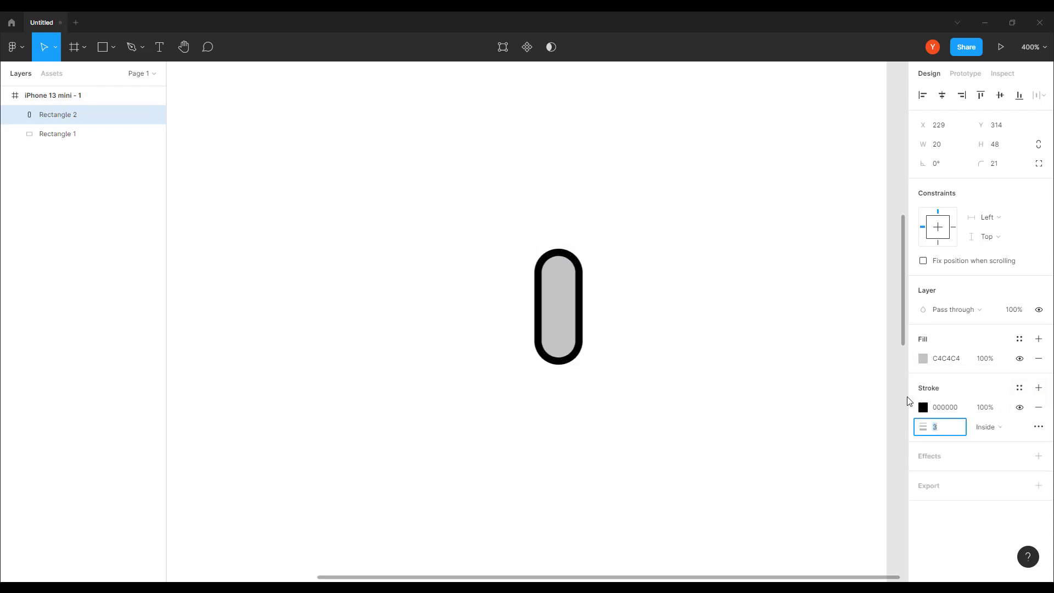
left_click(1039, 358)
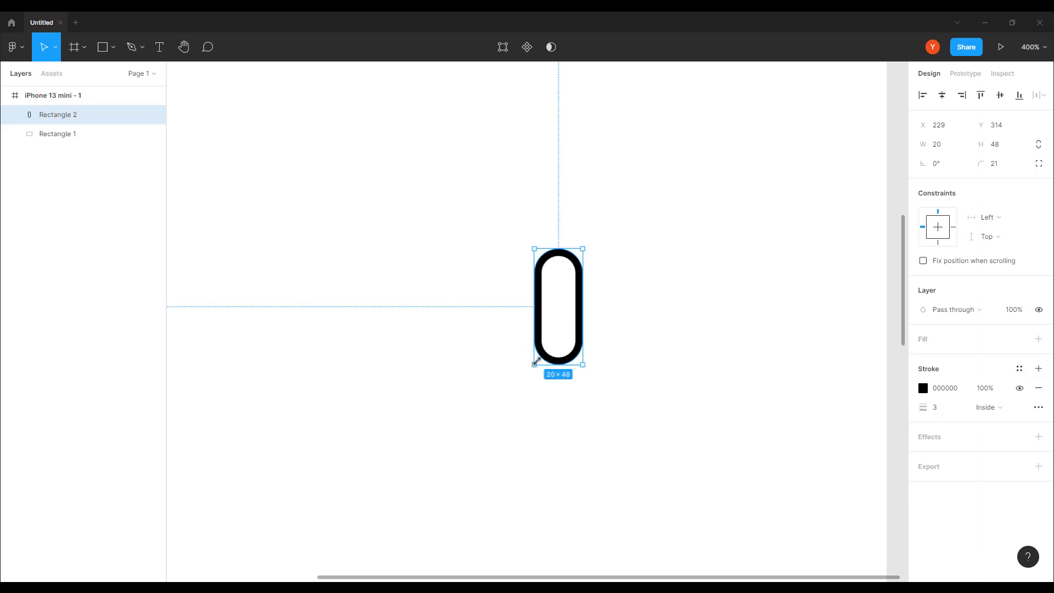
Shrink the outlined chain link to about 15 × 35.
key("ctrl+minus")
key("ctrl+minus")
key("ctrl+plus")
key("ctrl+plus")
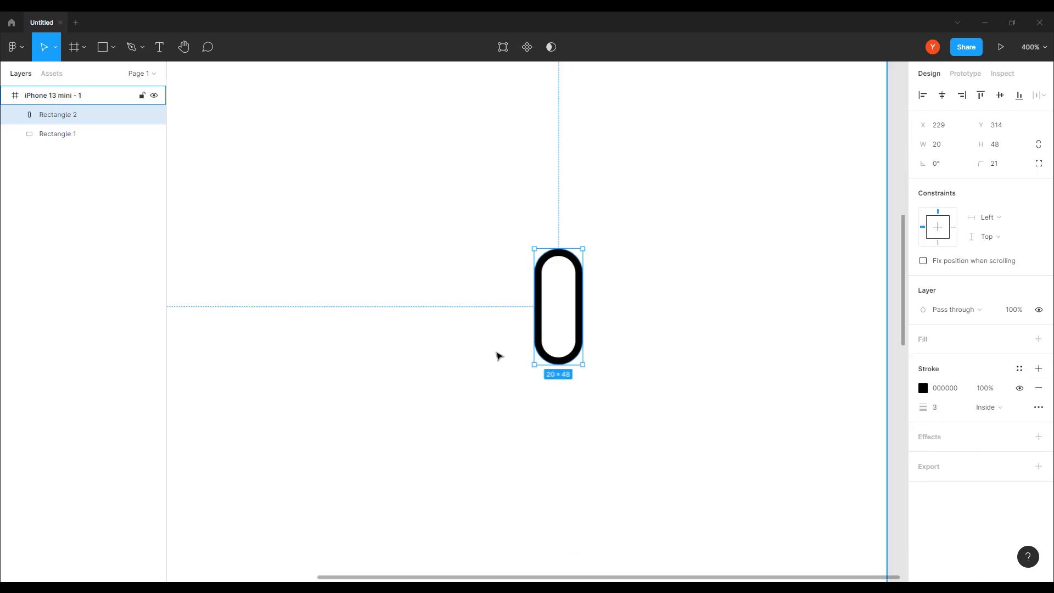
left_click_drag(534, 365, 550, 334)
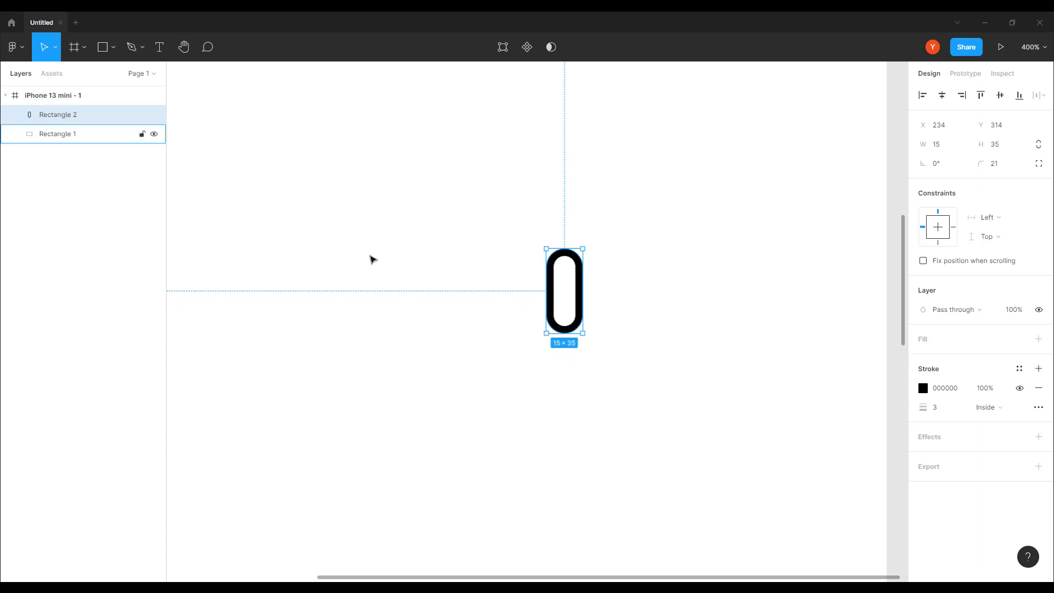
Draw a connector bar about 4 × 18 over the link's lower end, nudge it to X 239, and narrow the link to 14.
left_click(102, 49)
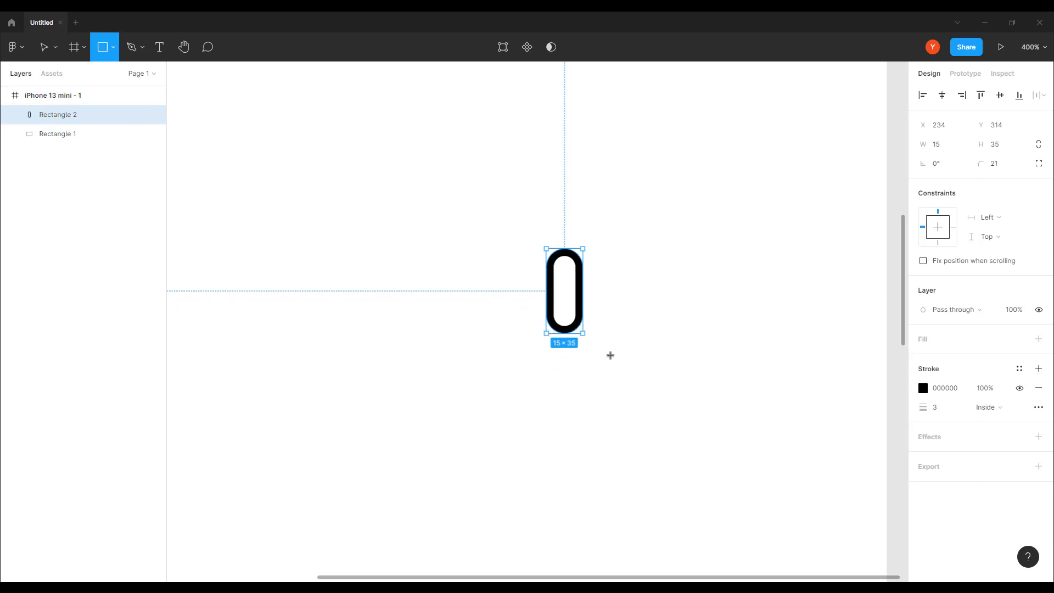
left_click_drag(571, 317, 562, 359)
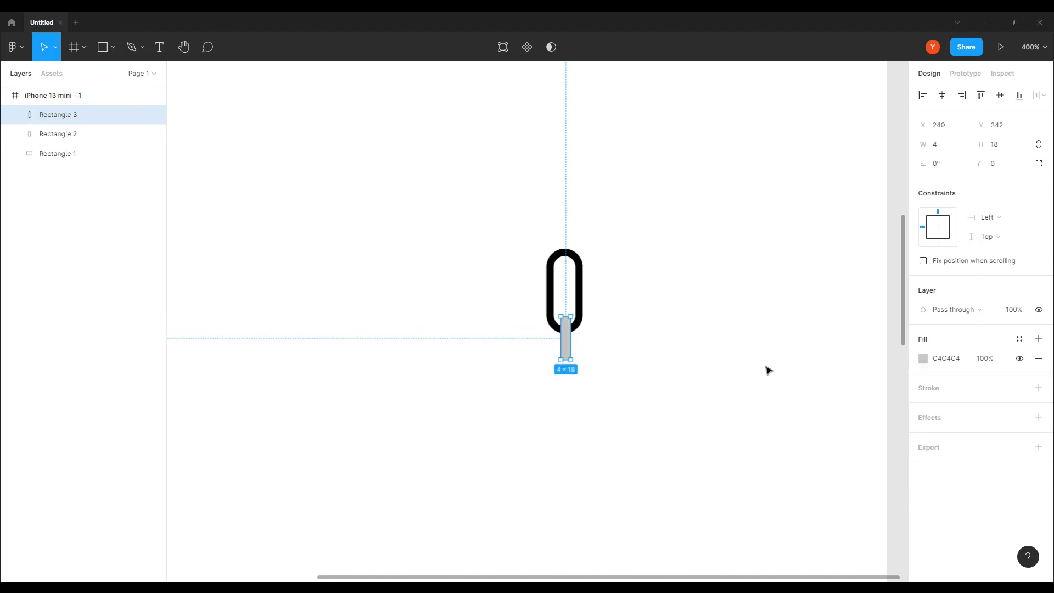
key("Left")
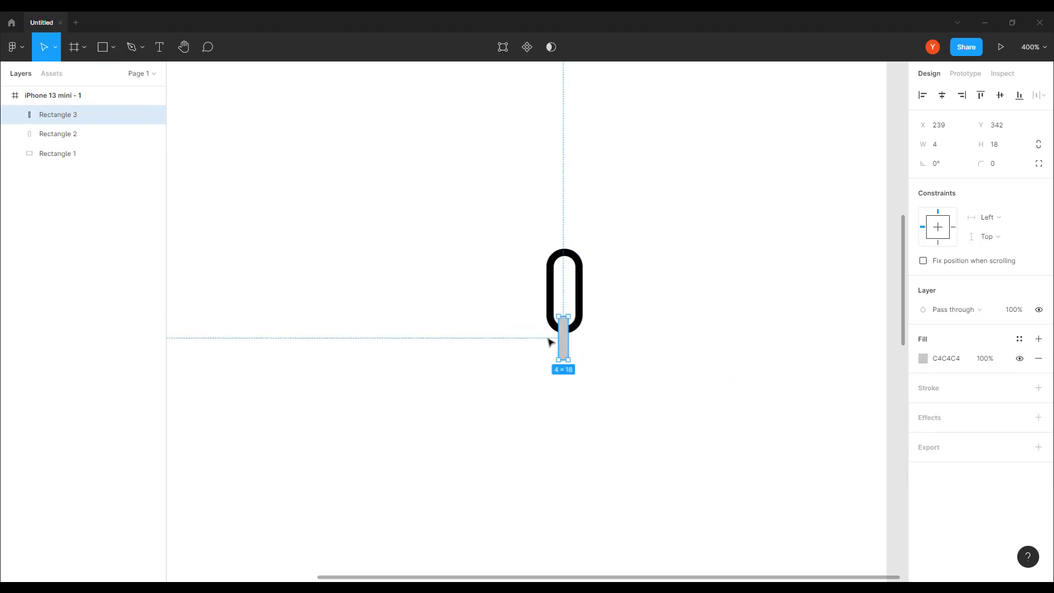
left_click(553, 296)
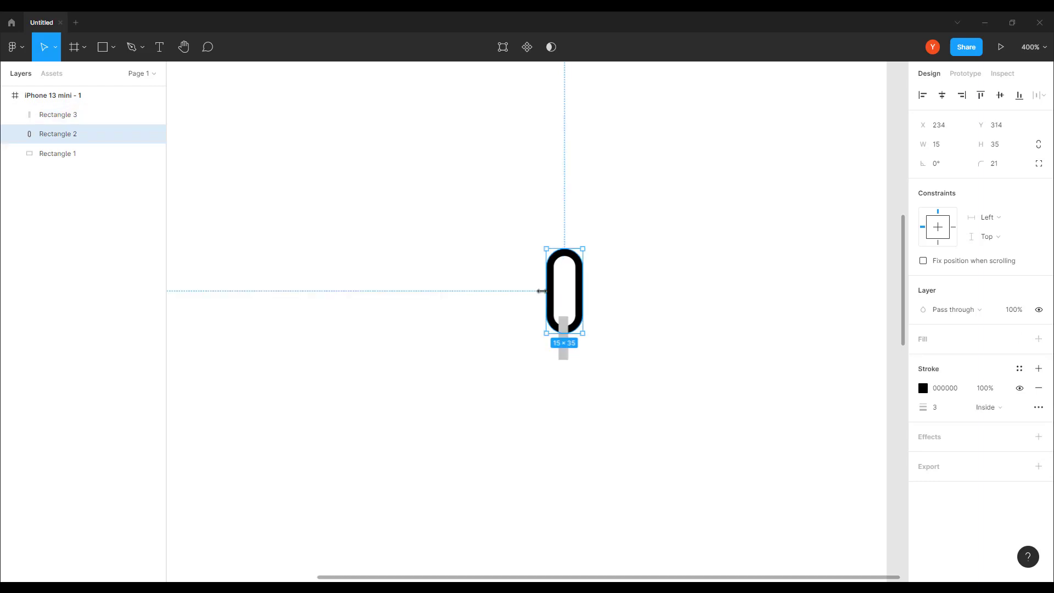
left_click_drag(582, 293, 580, 293)
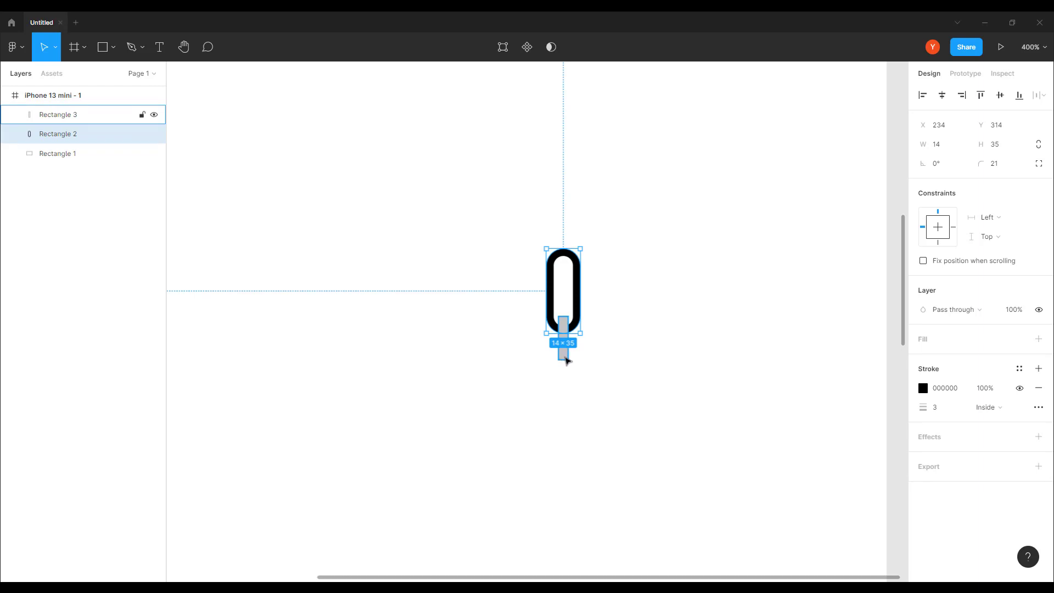
Round the connector bar's corners with radius 6 and fill it with black.
left_click(565, 356)
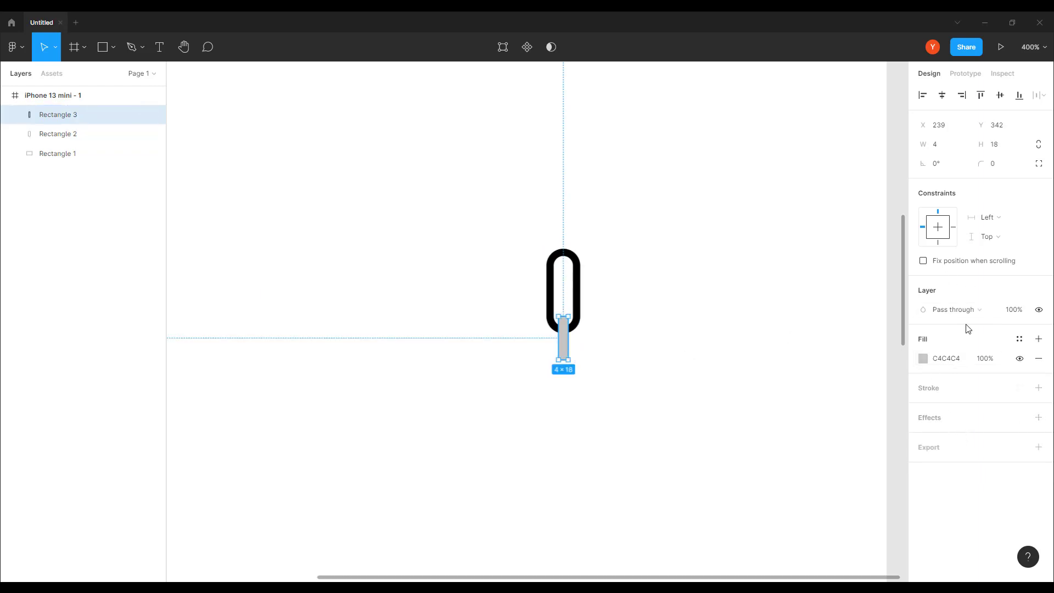
left_click(995, 164)
type("1")
key("Return")
type("14")
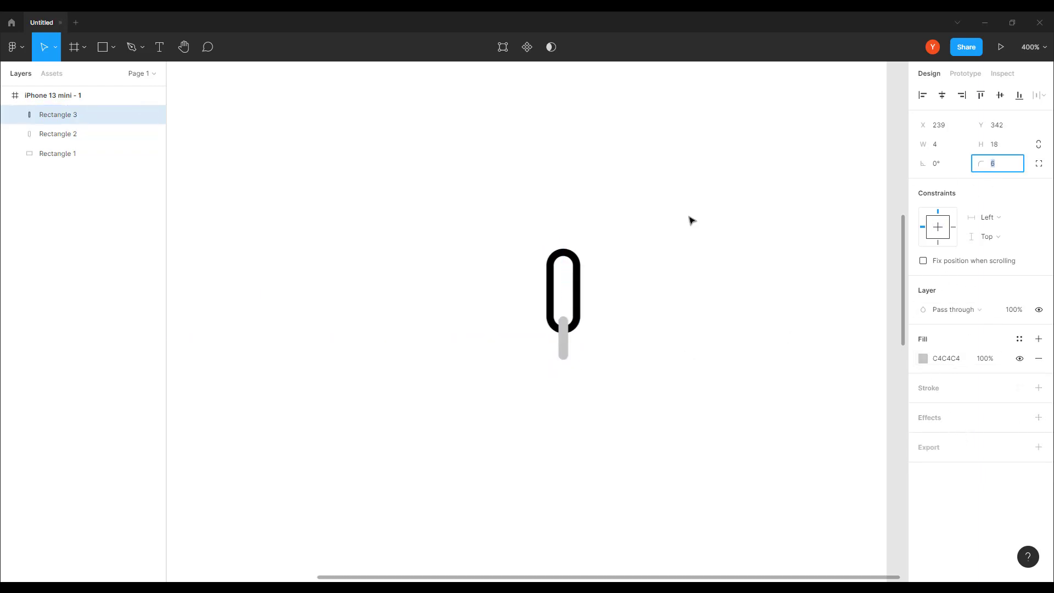
left_click(923, 358)
left_click_drag(807, 328, 700, 498)
left_click(507, 402)
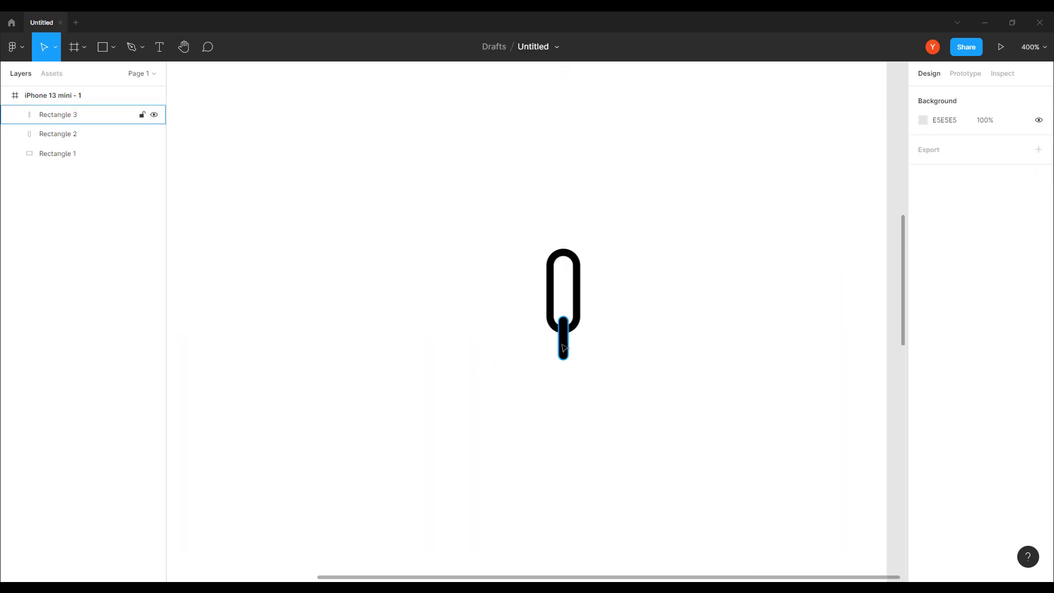
Duplicate the link together with its connector bar and place the copy directly below so the bars join the links.
left_click_drag(611, 242, 502, 364)
key("ctrl+d")
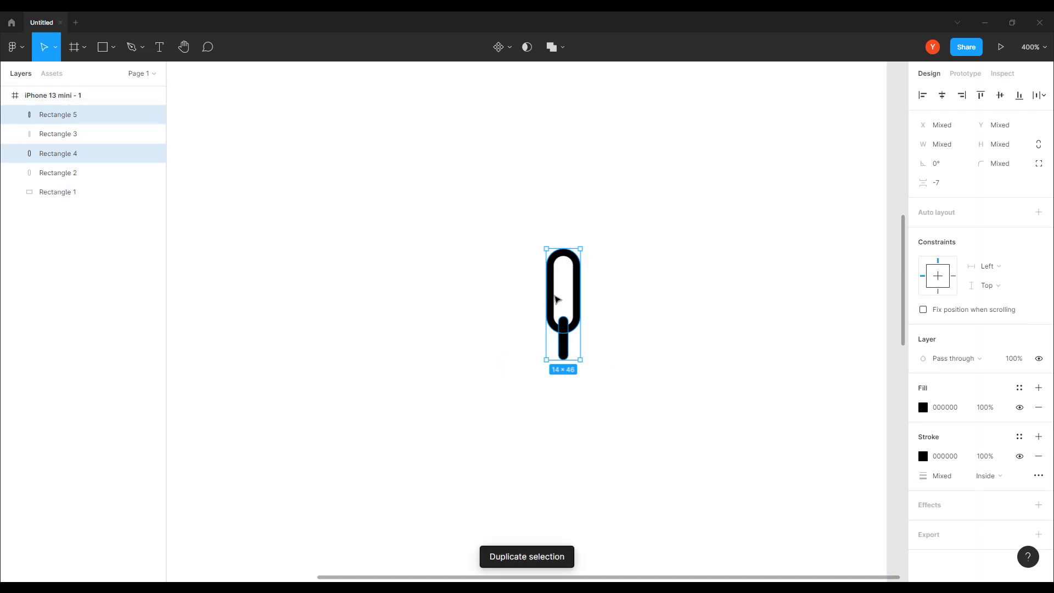
left_click_drag(557, 312, 555, 407)
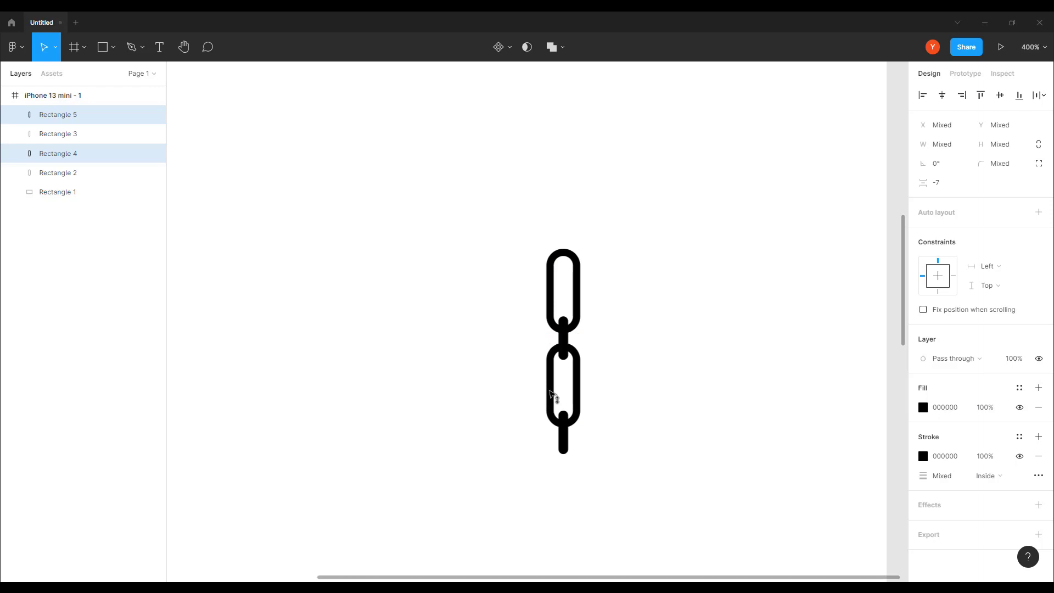
Repeat the spaced duplication of link and connector down the chain until it has six links.
key("ctrl+d")
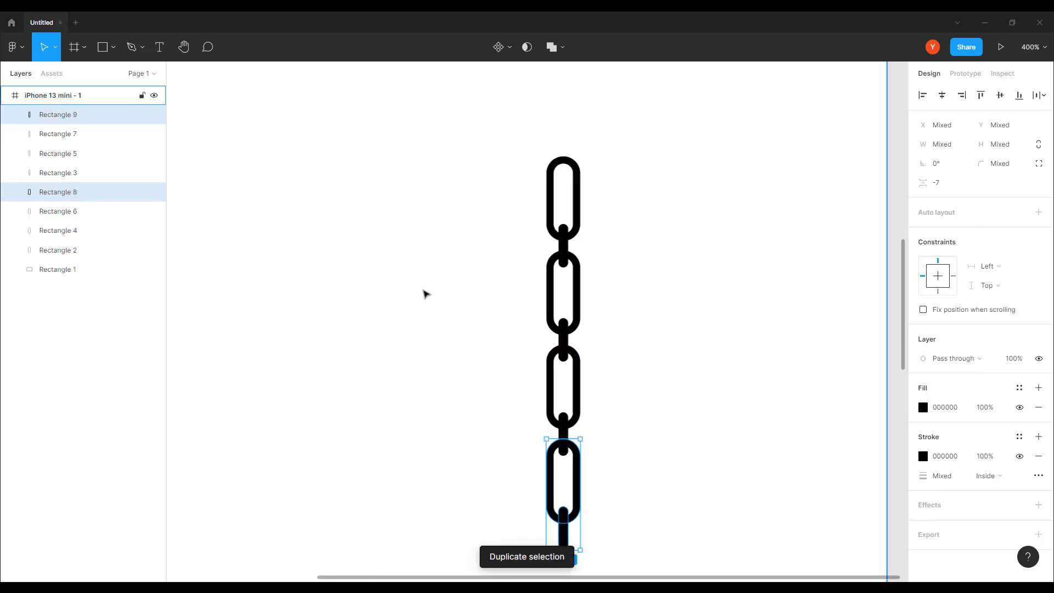
key("ctrl+d")
key("ctrl+d")
key("shift+0")
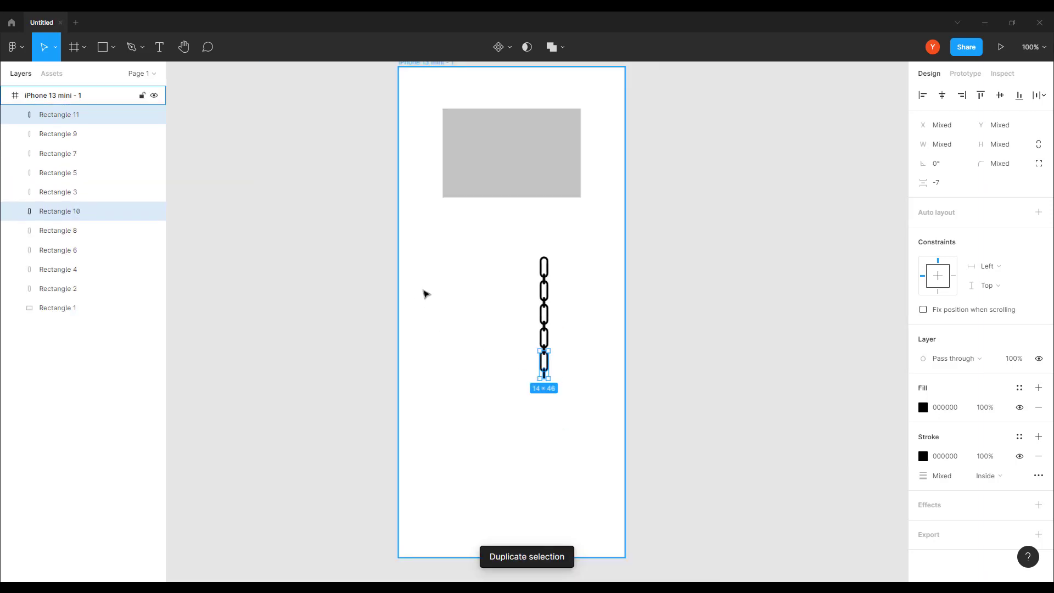
key("ctrl+plus")
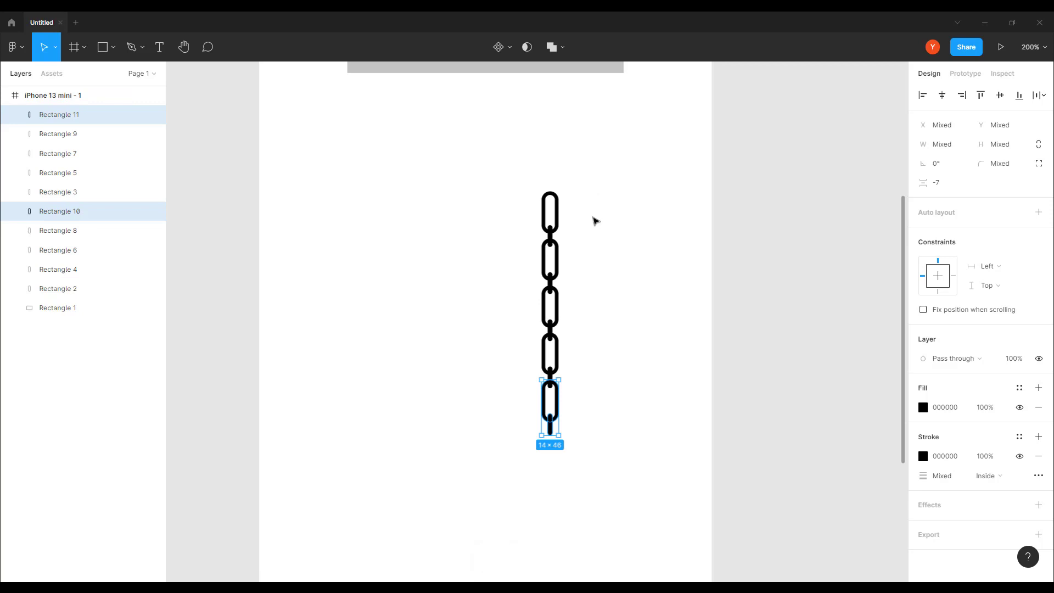
key("ctrl+d")
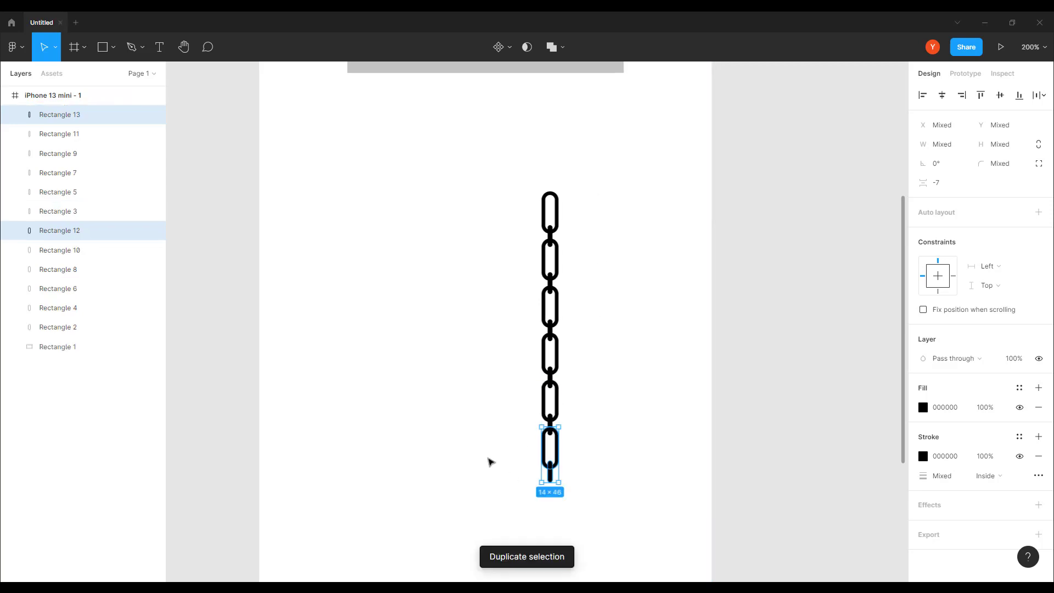
Delete the loose connector bar hanging below the last chain link.
left_click(490, 461)
left_click(551, 475)
key("Delete")
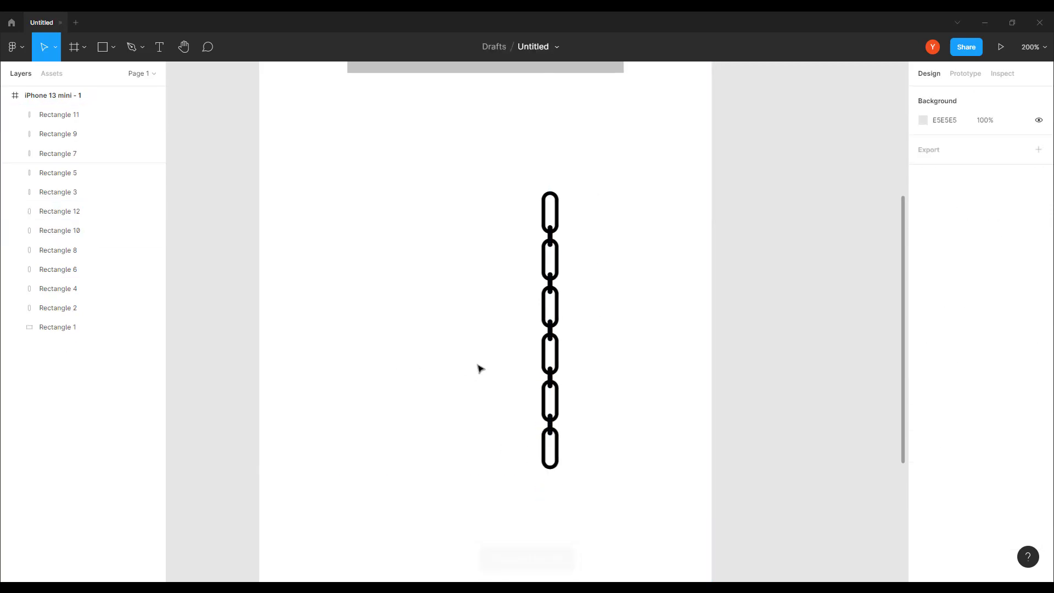
Select all the chain's links and connectors and wrap them in a frame.
left_click_drag(579, 174, 496, 519)
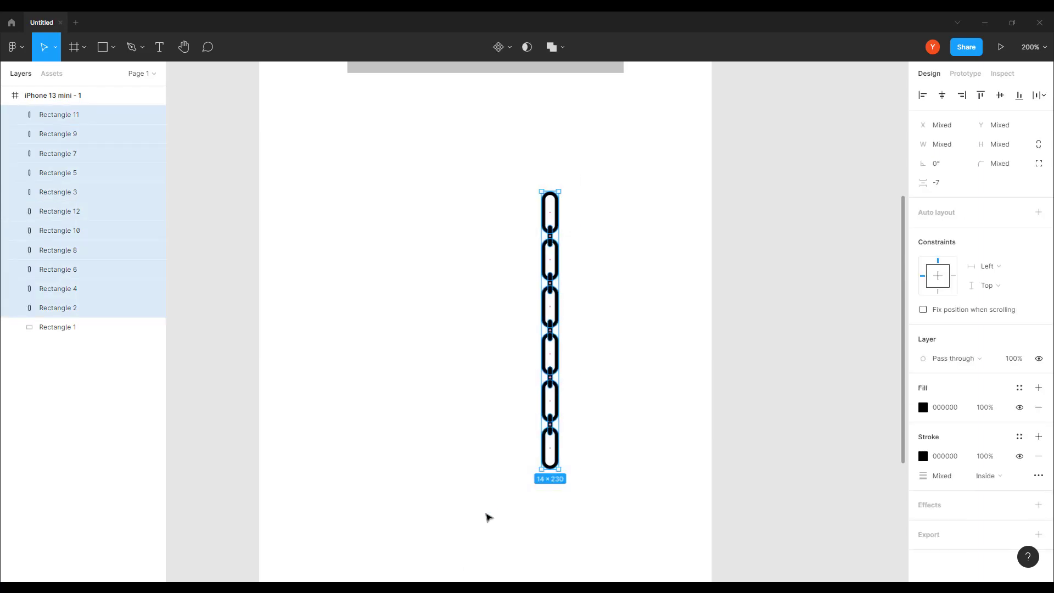
key("alt")
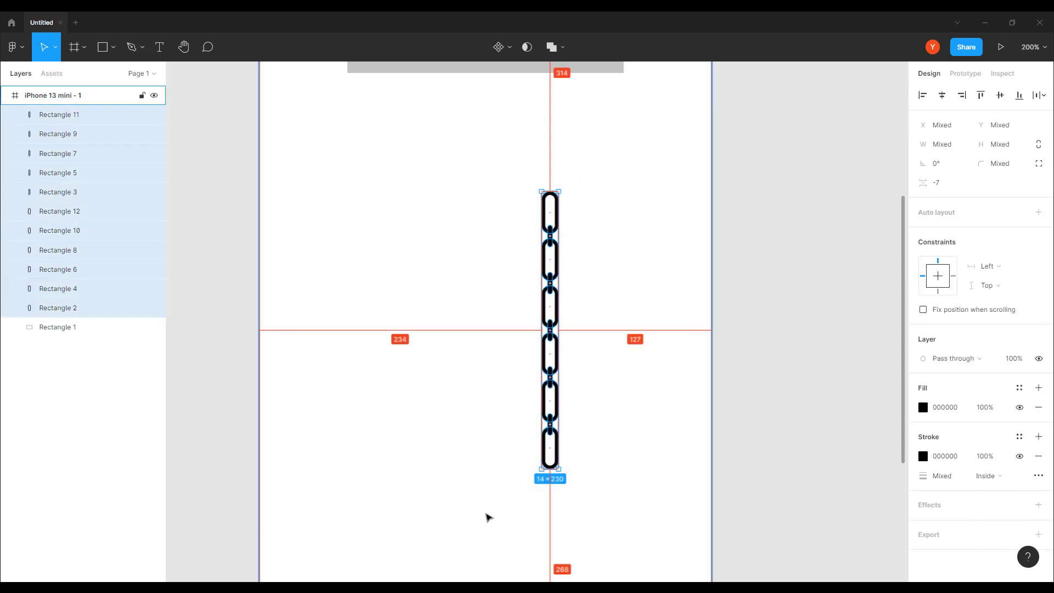
key("ctrl+alt+g")
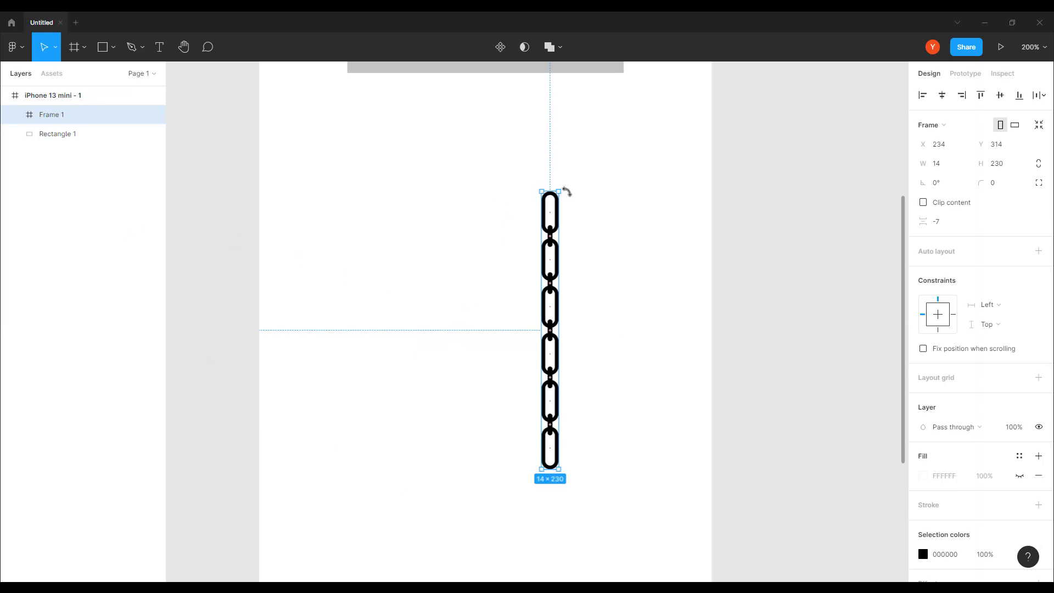
Scale the framed chain down proportionally, strokes included, to about 8 × 131 with the Scale tool.
left_click_drag(562, 191, 540, 233)
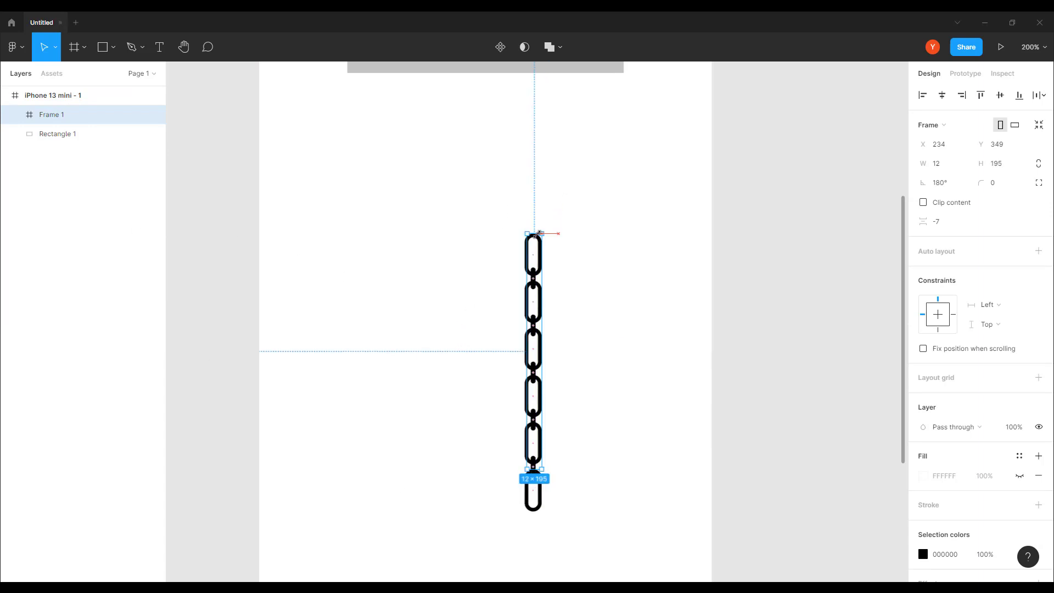
key("ctrl+z")
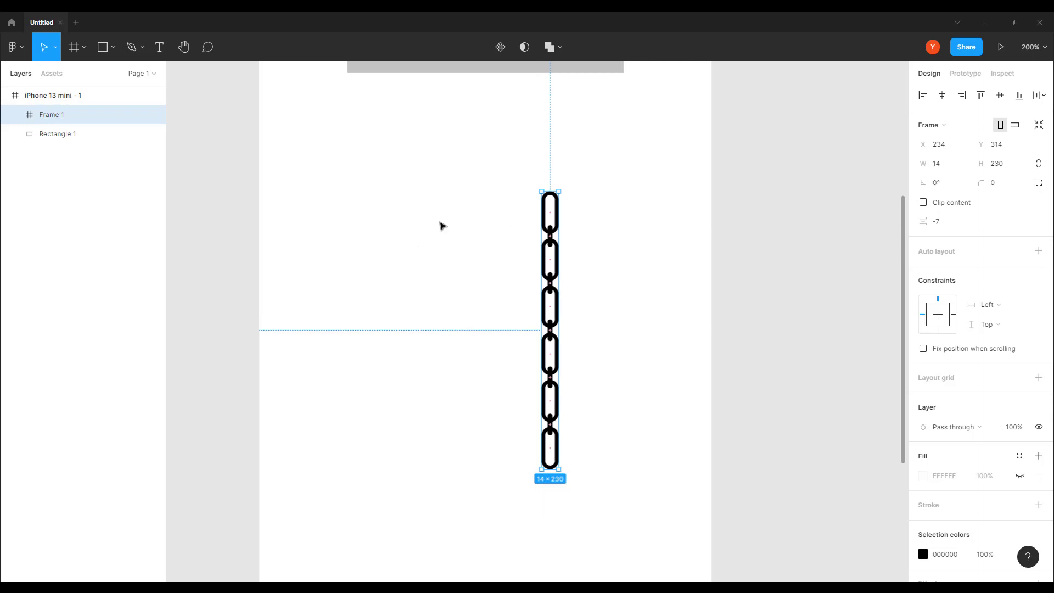
key("k")
left_click_drag(559, 191, 550, 311)
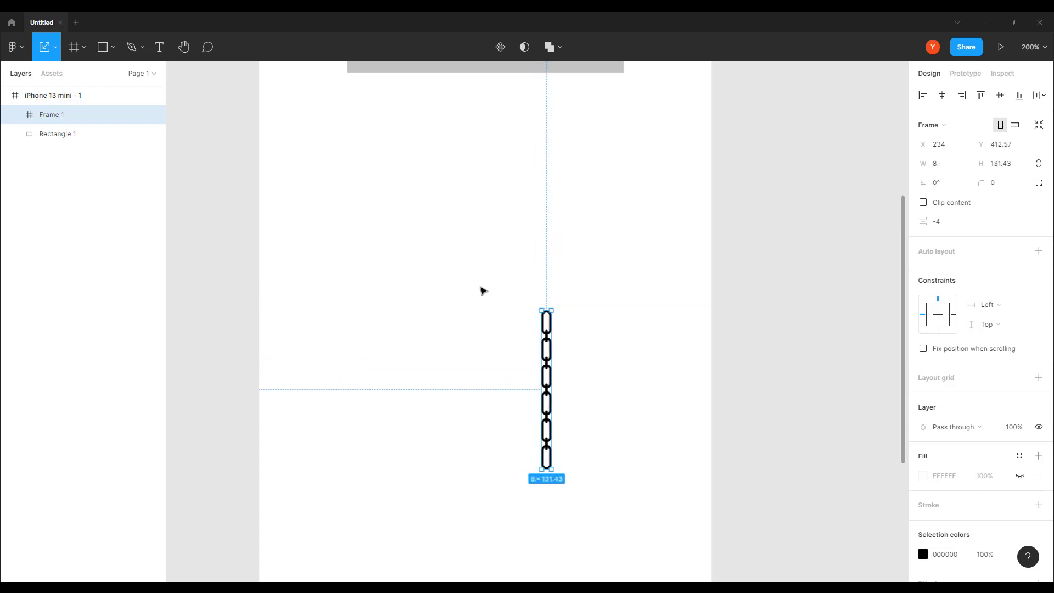
Rename the framed chain as chain and collapse its contents.
key("Return")
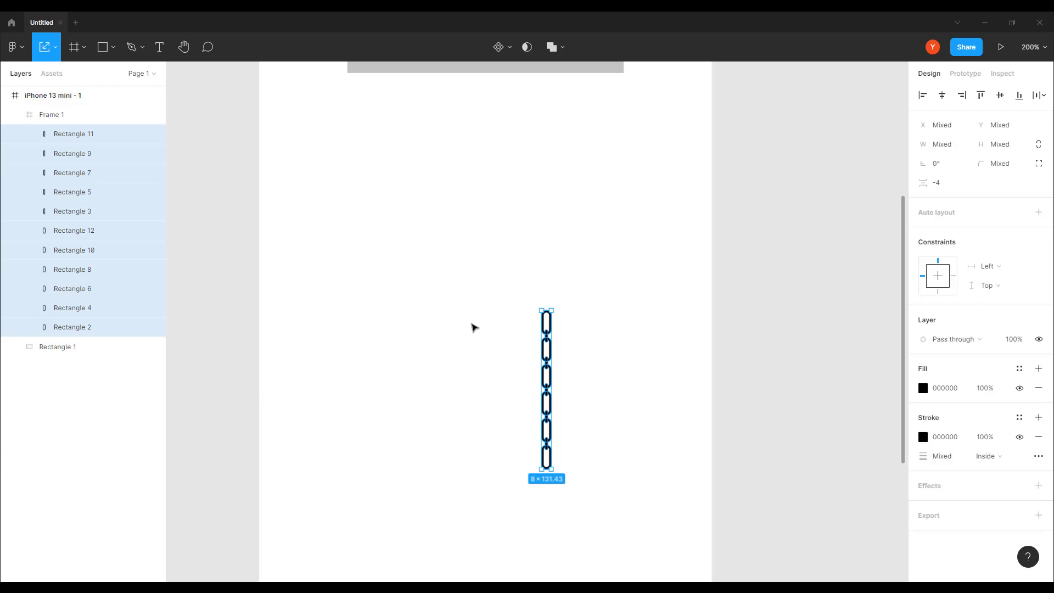
scroll(428, 296, "up", 1)
left_click(15, 114)
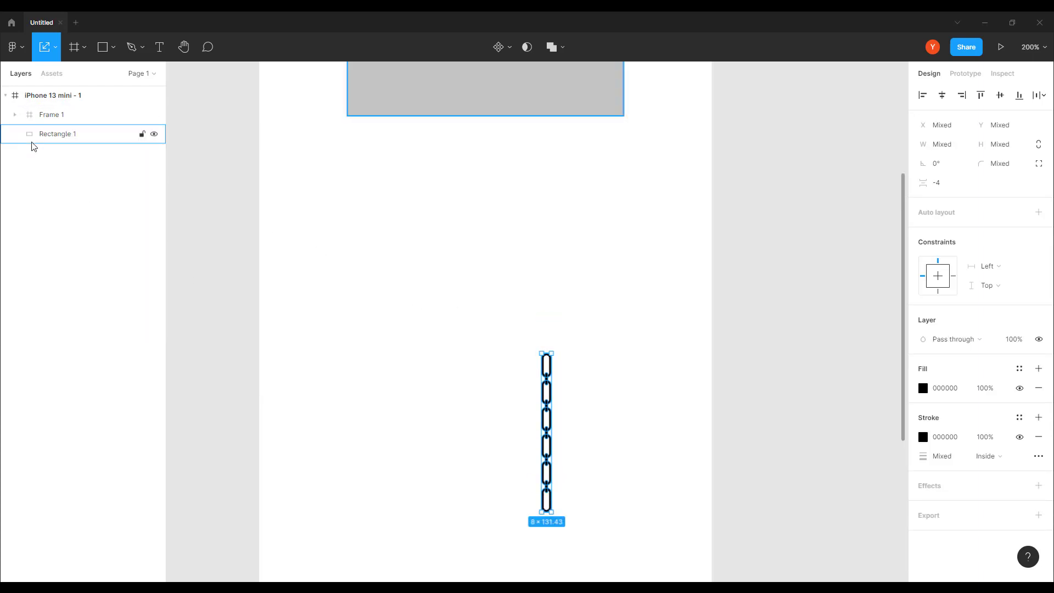
left_click(15, 114)
double_click(58, 115)
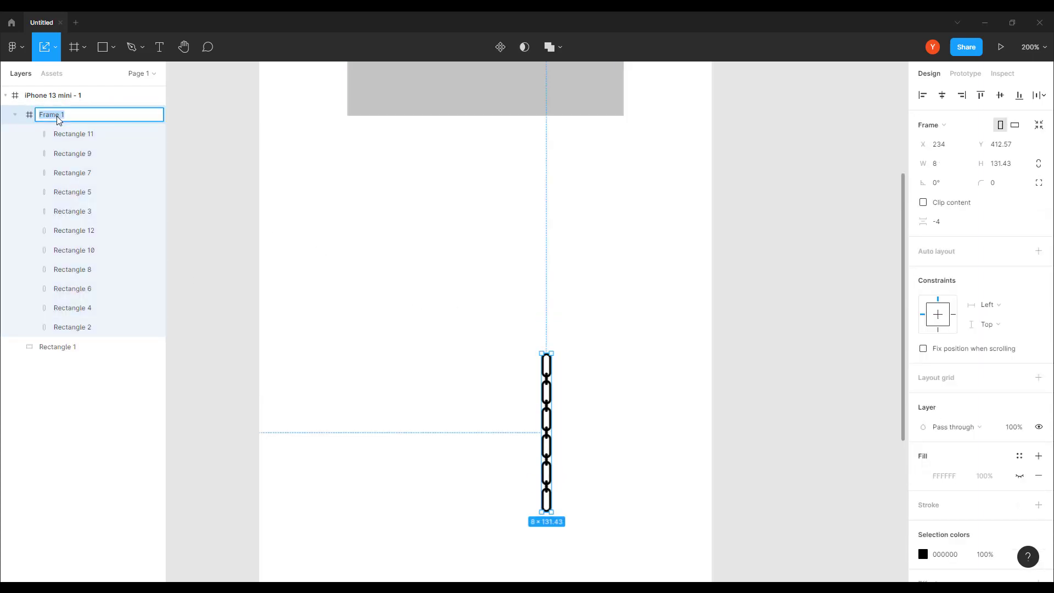
type("chain")
key("Return")
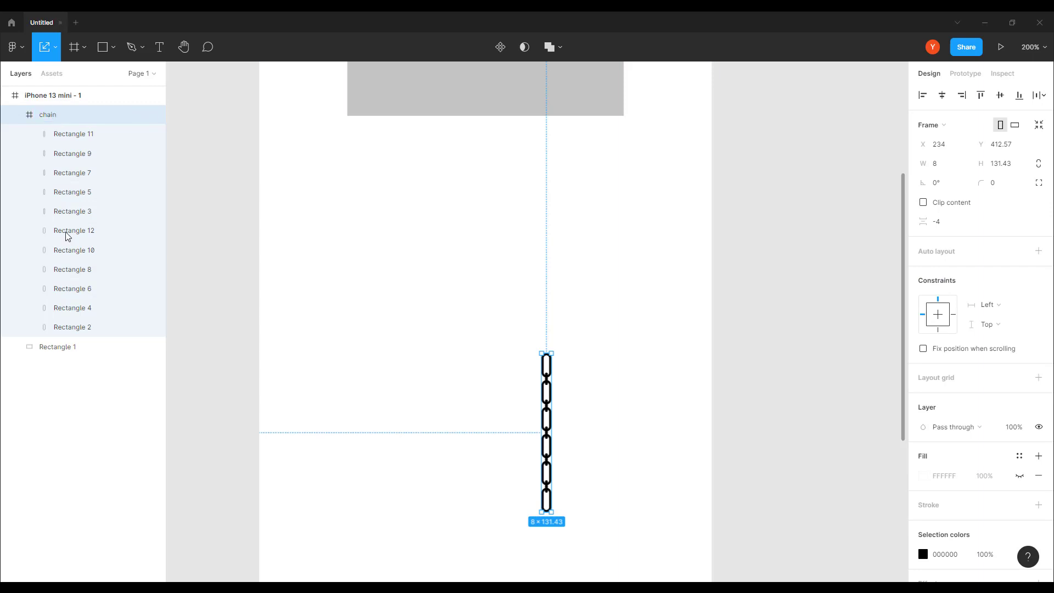
left_click(15, 114)
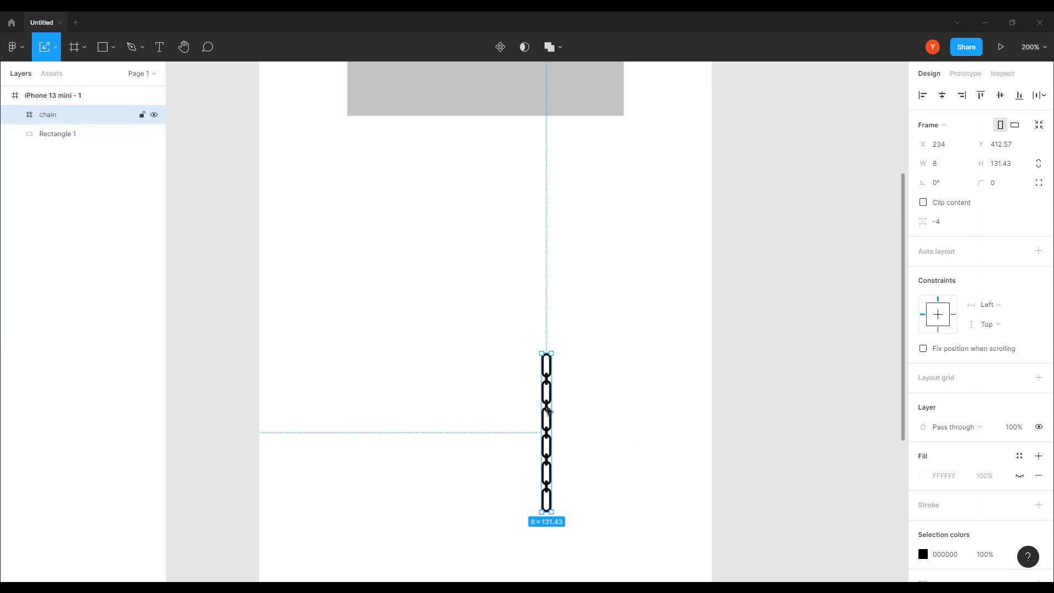
Move the chain to about X 63, Y -453 so it hangs from the phone frame's upper edge over the grey rectangle.
left_click_drag(548, 409, 487, 201)
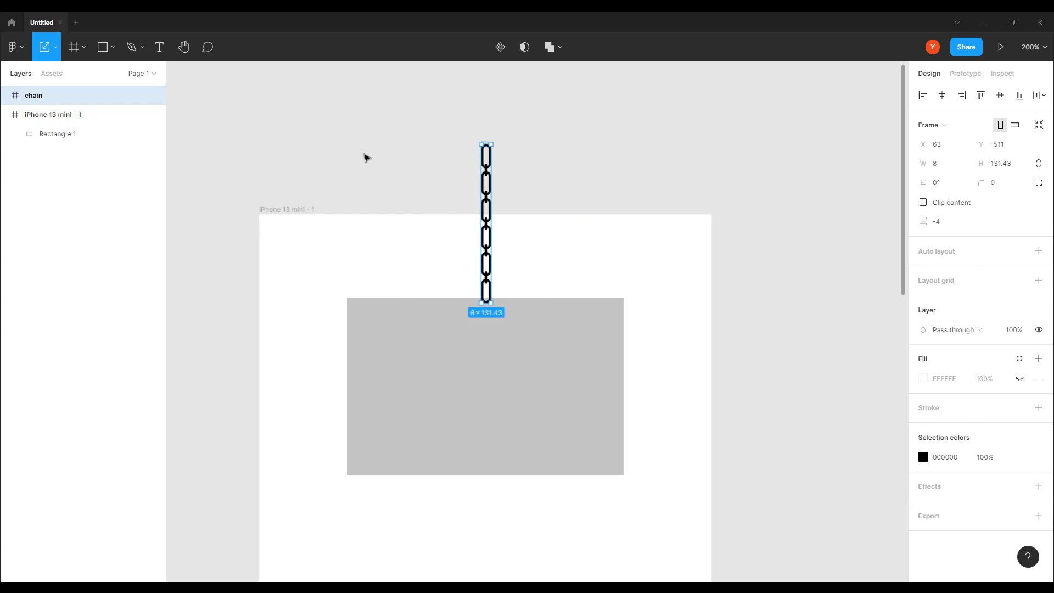
key("v")
left_click_drag(487, 142, 494, 195)
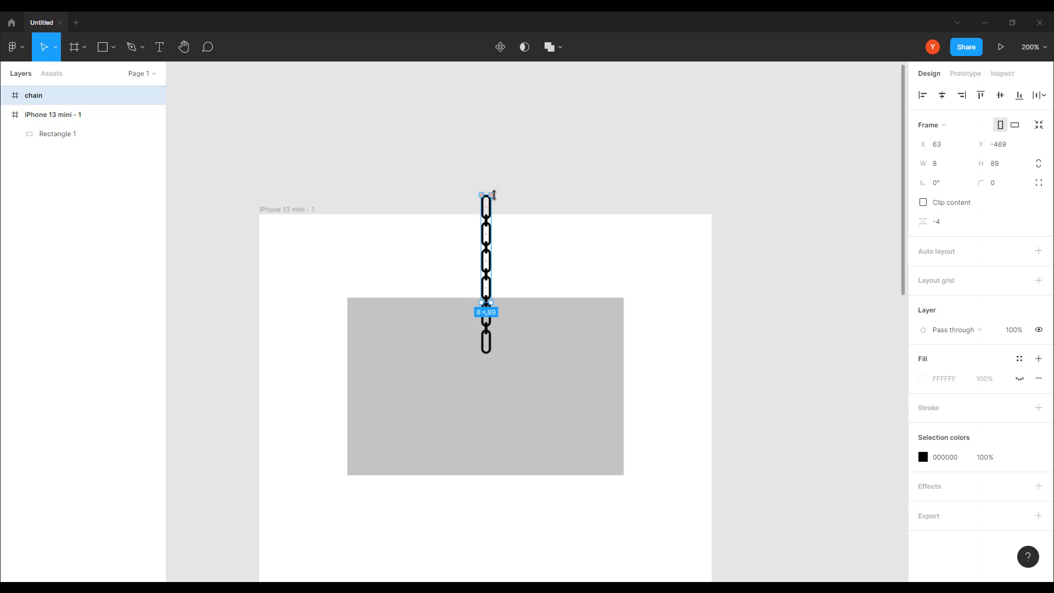
key("ctrl+z")
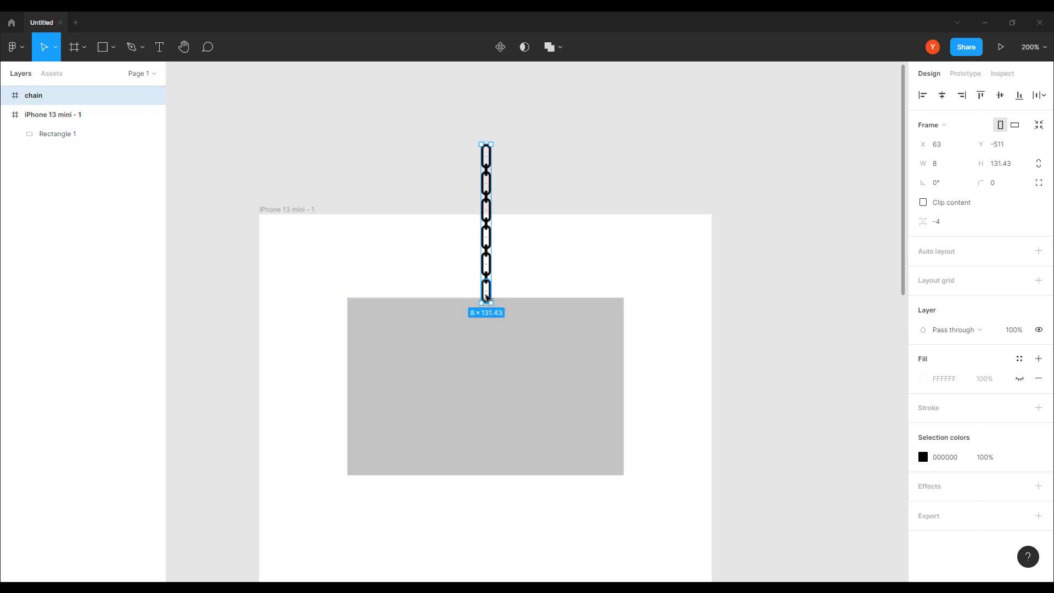
left_click_drag(487, 245, 491, 367)
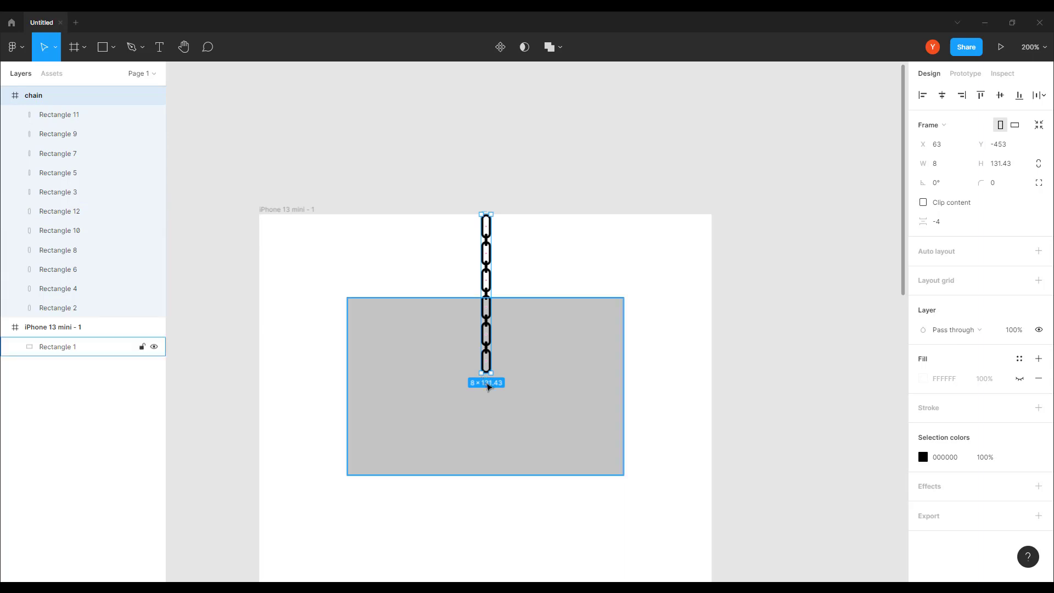
Shorten the chain's frame to a height of 71 and clip its content just past the grey rectangle's upper edge.
key("ctrl+equal")
left_click_drag(435, 425, 435, 278)
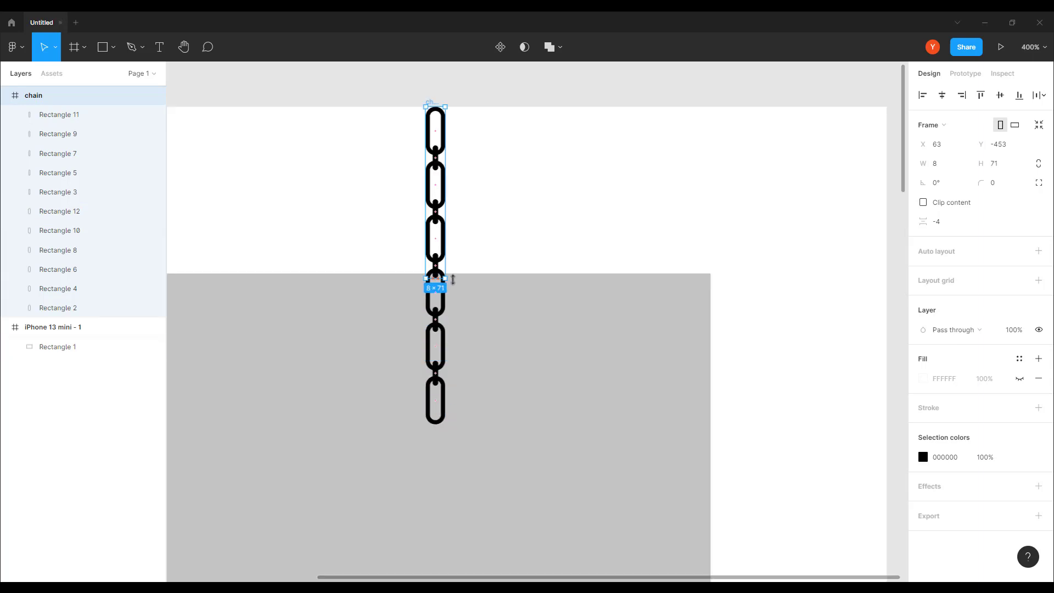
left_click(923, 202)
scroll(372, 254, "left", 5)
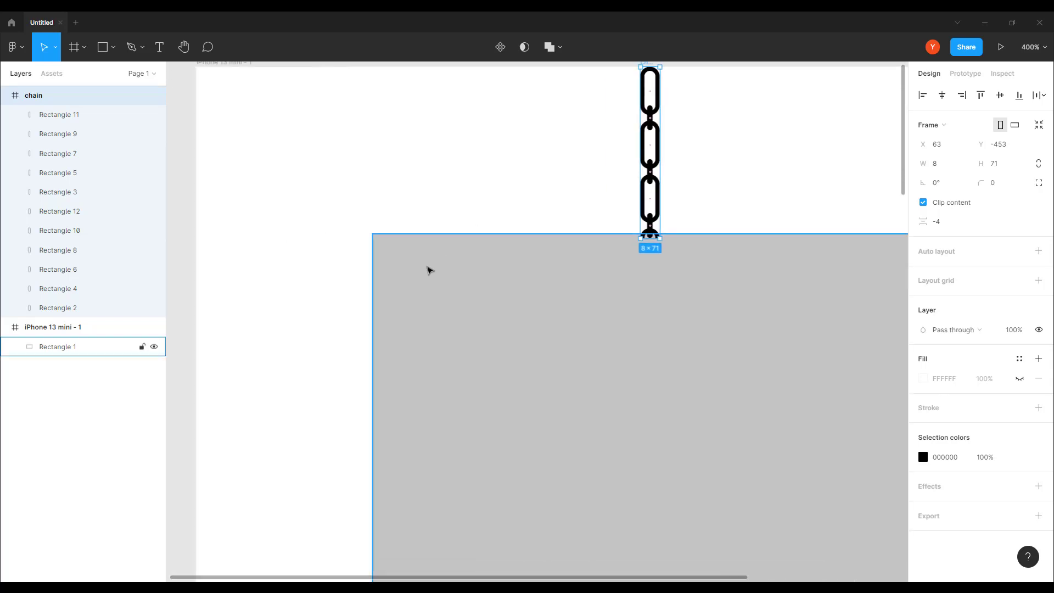
Duplicate the chain, rotate the copy 90° and place it between the phone frame's left edge and the grey rectangle.
key("ctrl+minus")
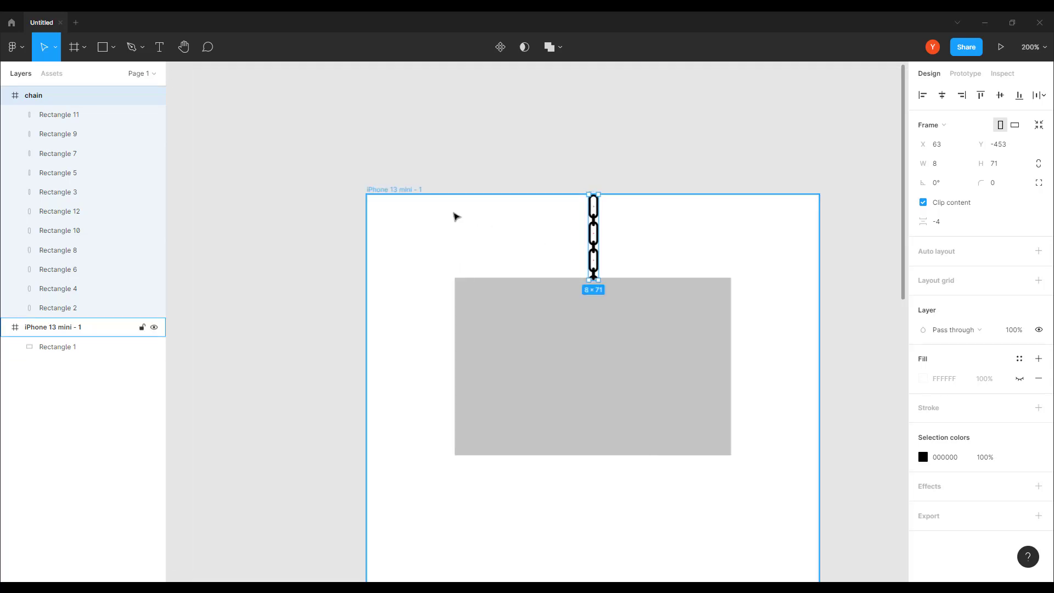
key("ctrl+d")
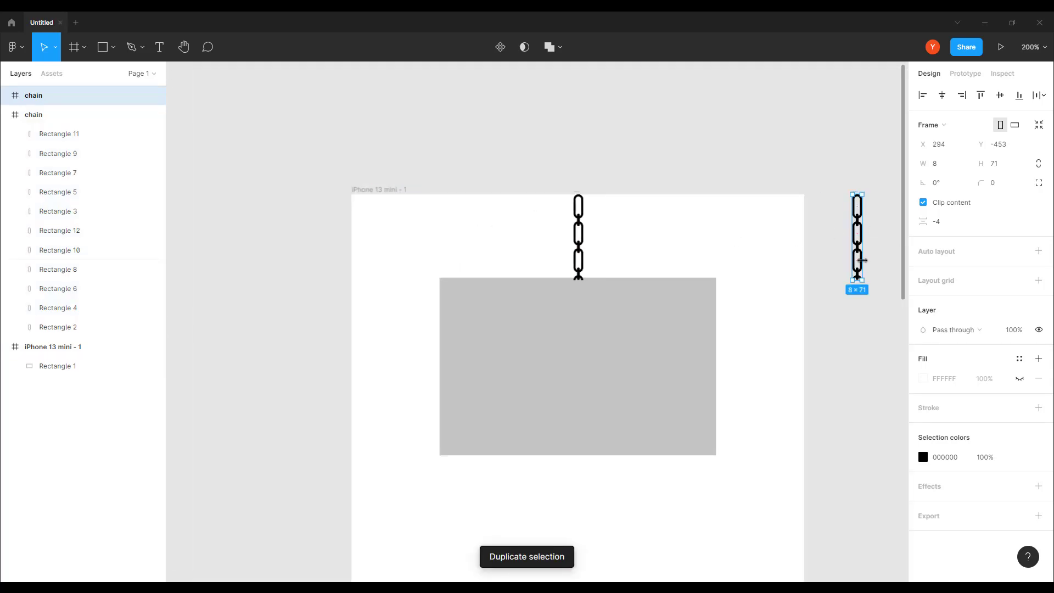
left_click_drag(861, 264, 417, 356)
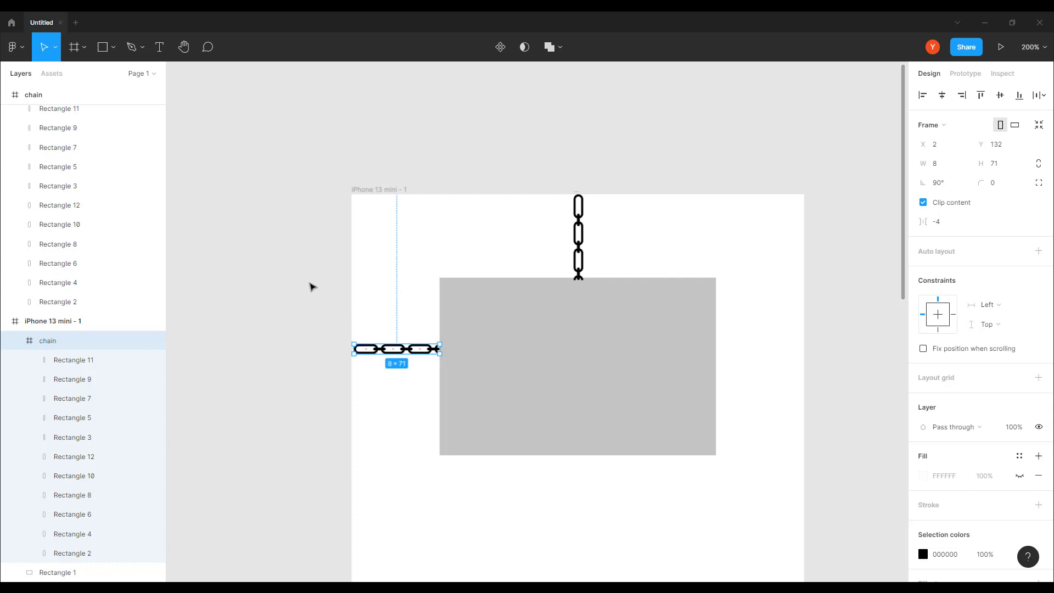
left_click(579, 244)
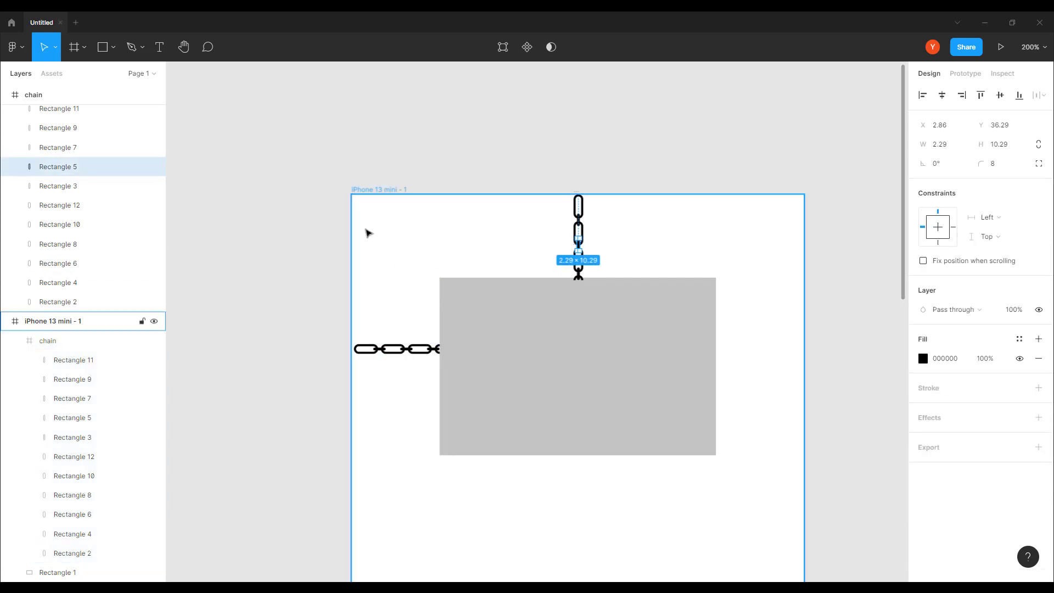
left_click(306, 254)
left_click(55, 168)
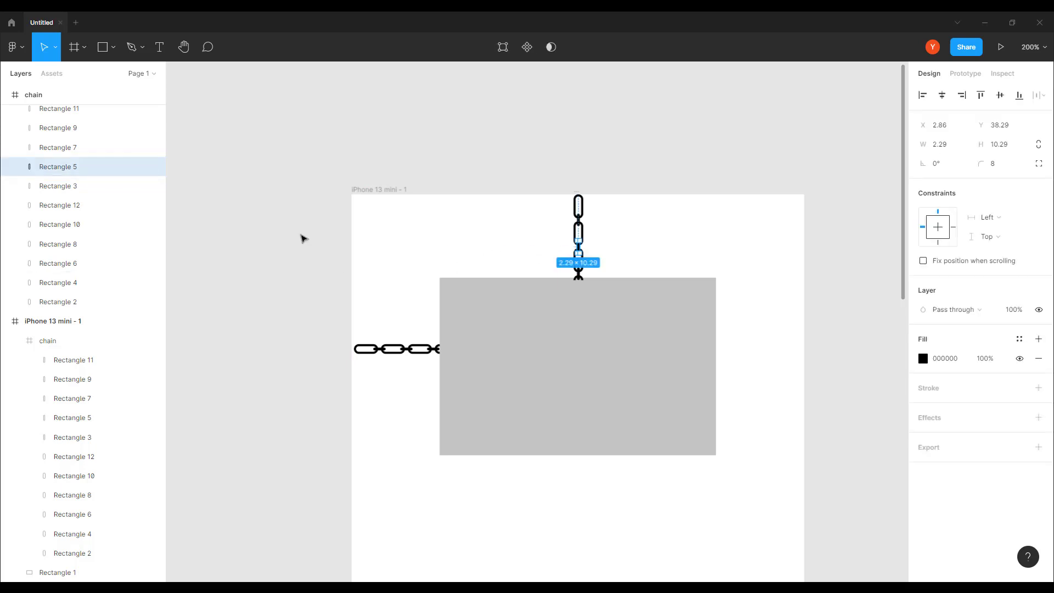
left_click(257, 225)
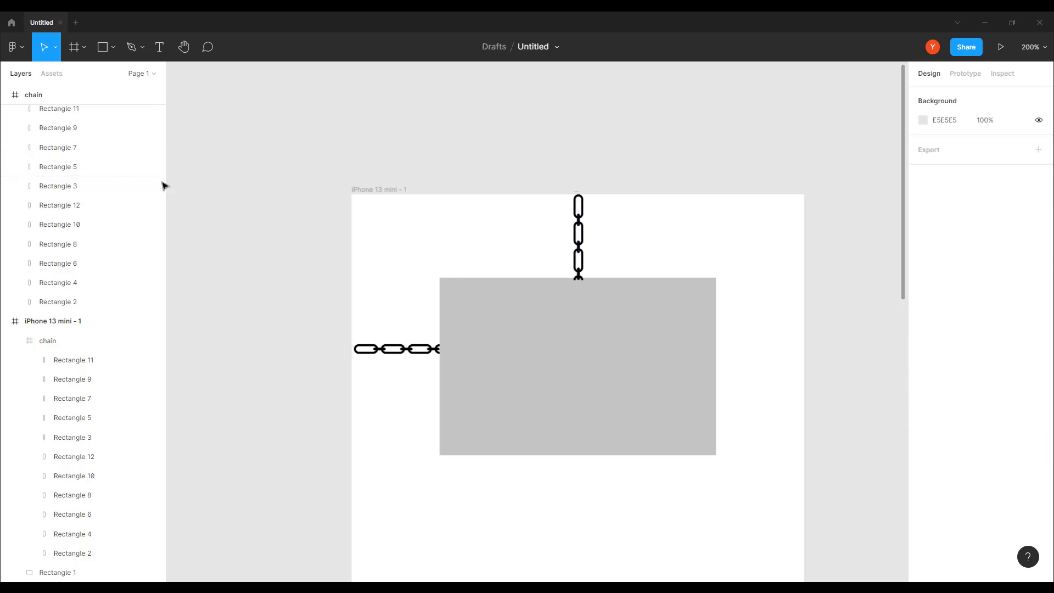
left_click(6, 325)
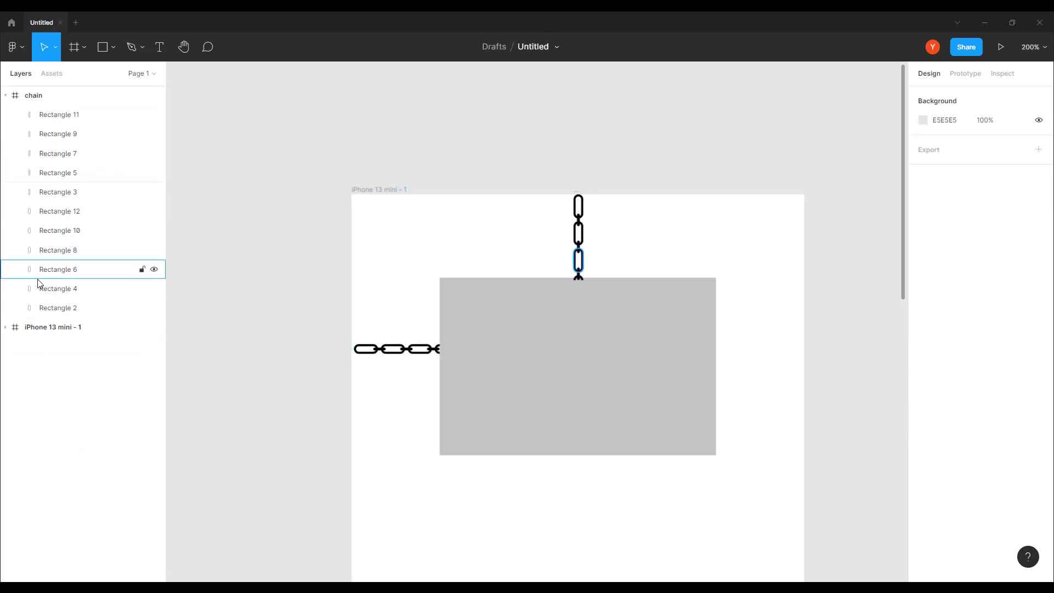
left_click(6, 96)
left_click(578, 213)
left_click(186, 144)
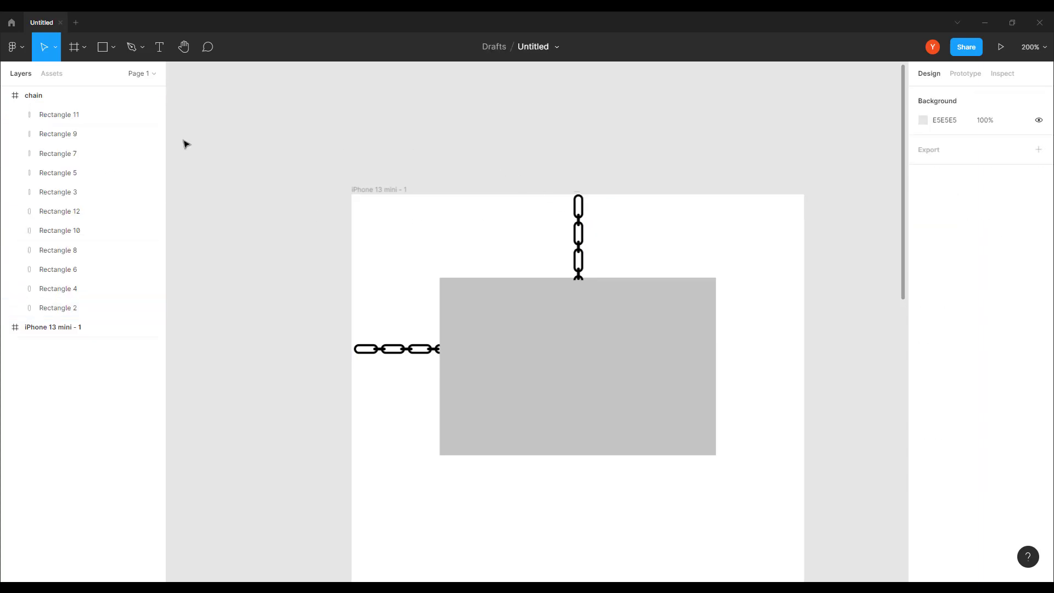
left_click(5, 96)
left_click_drag(551, 159, 619, 279)
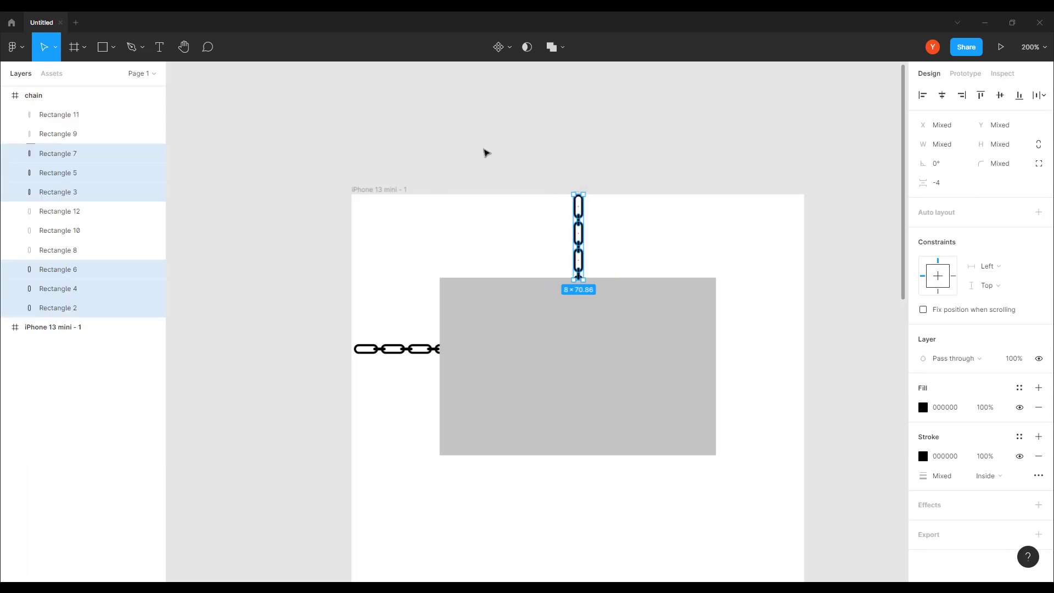
key("Escape")
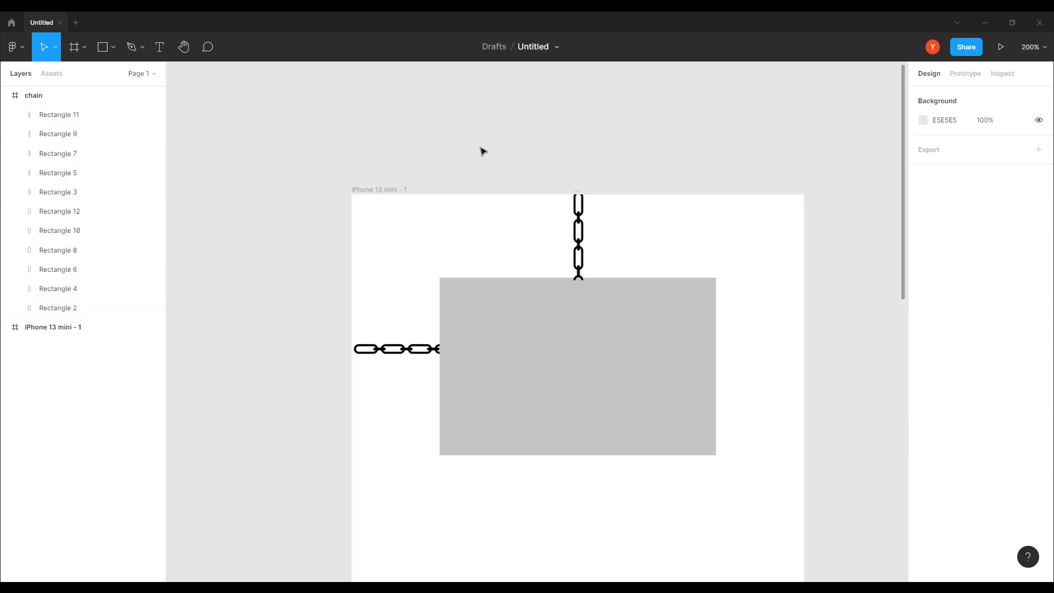
key("ctrl+z")
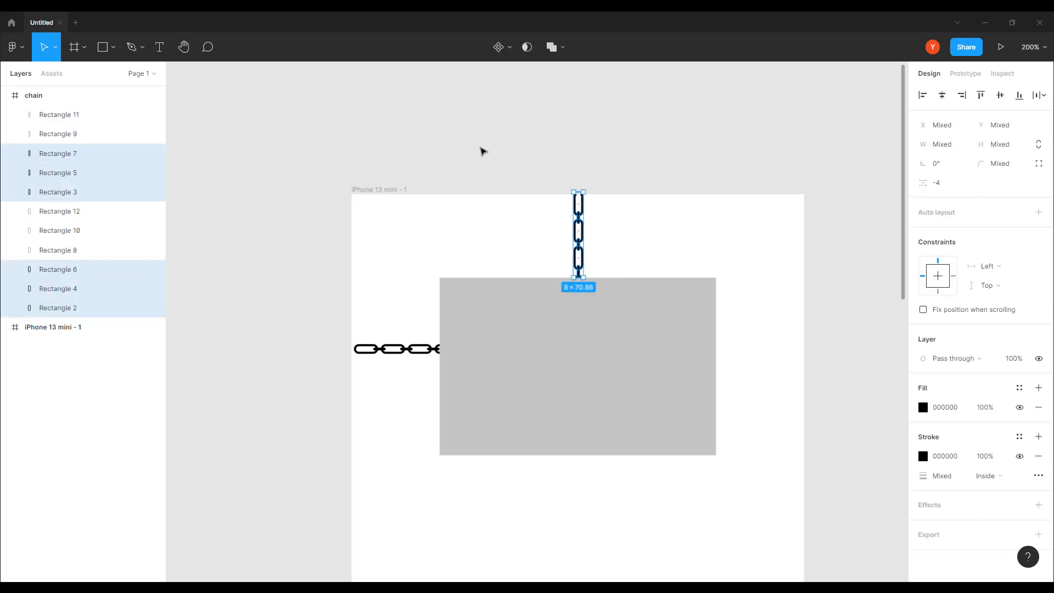
key("Down")
key("Down")
left_click(774, 138)
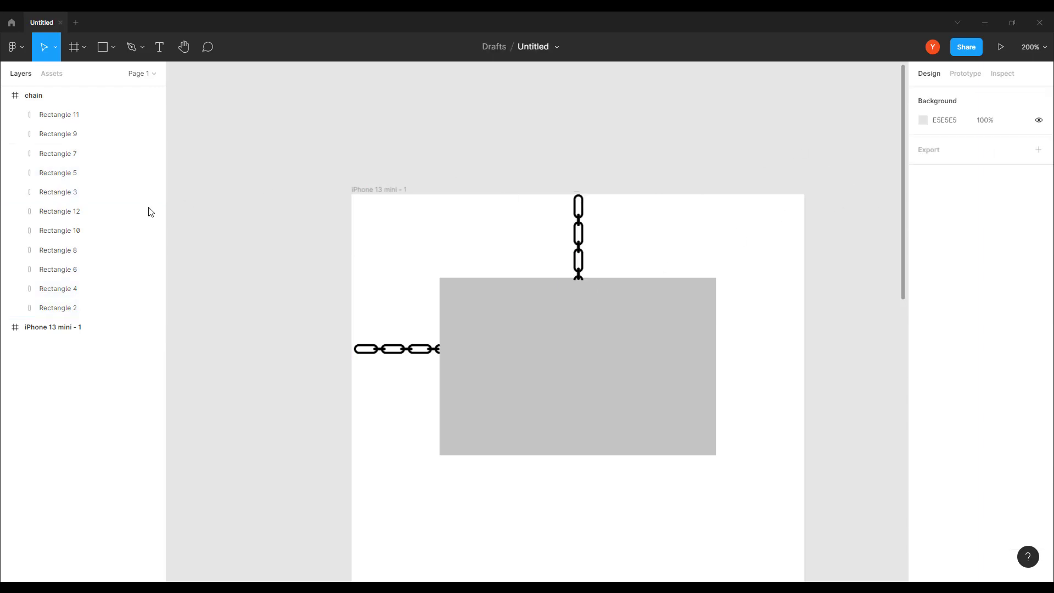
Collapse the upper chain's contents and nudge the whole chain frame slightly upward.
left_click(6, 95)
left_click(54, 102)
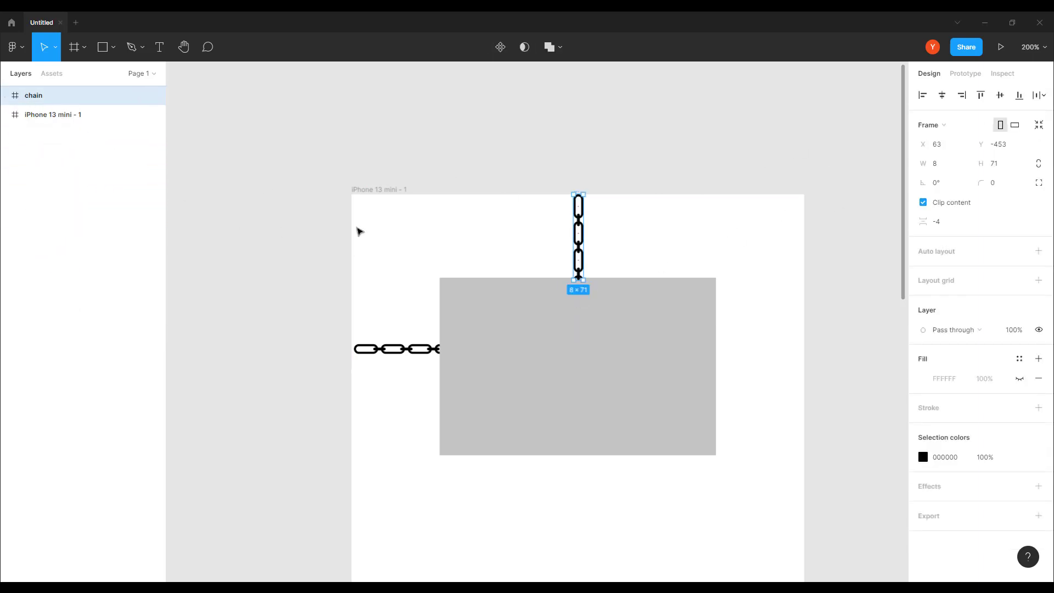
left_click(292, 241)
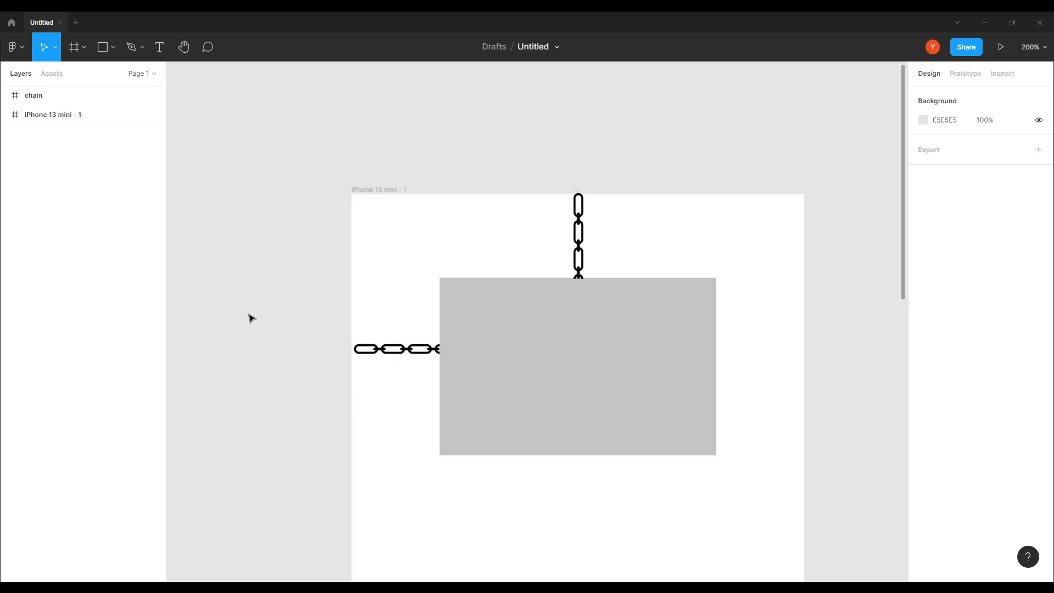
key("ctrl+minus")
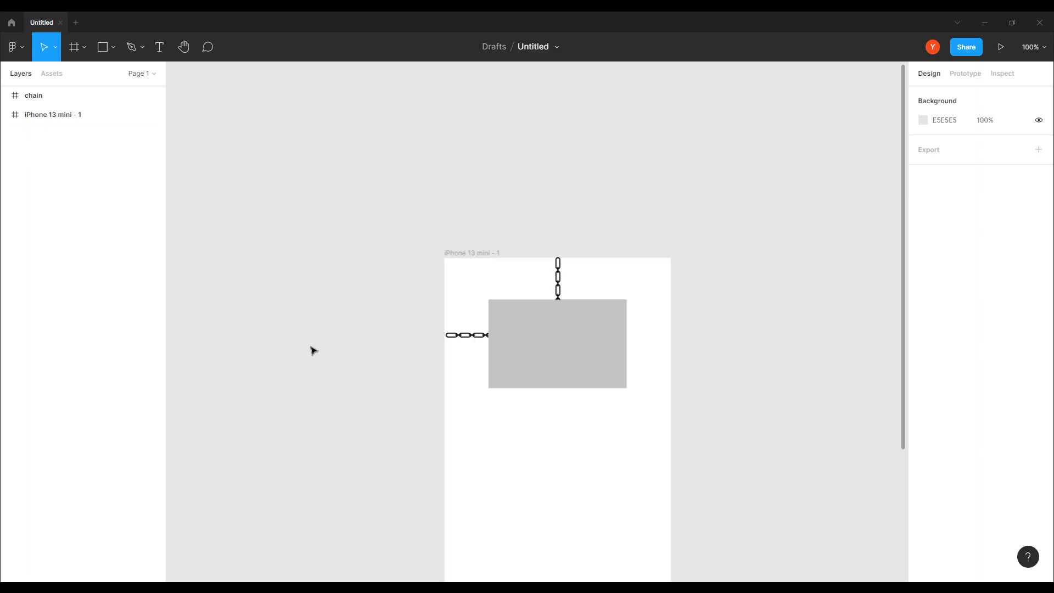
left_click_drag(339, 333, 284, 247)
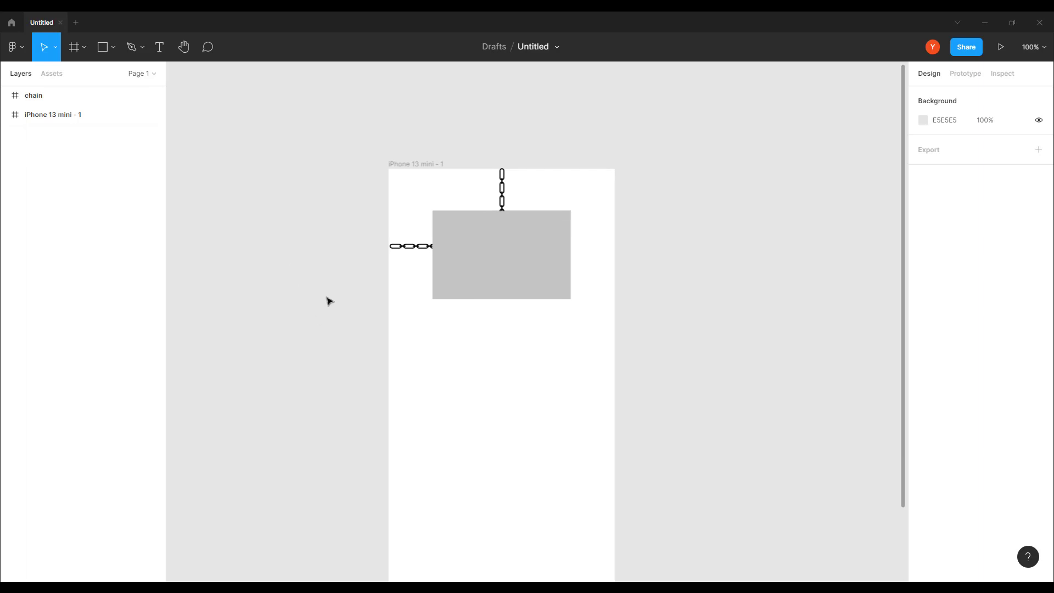
left_click(413, 166)
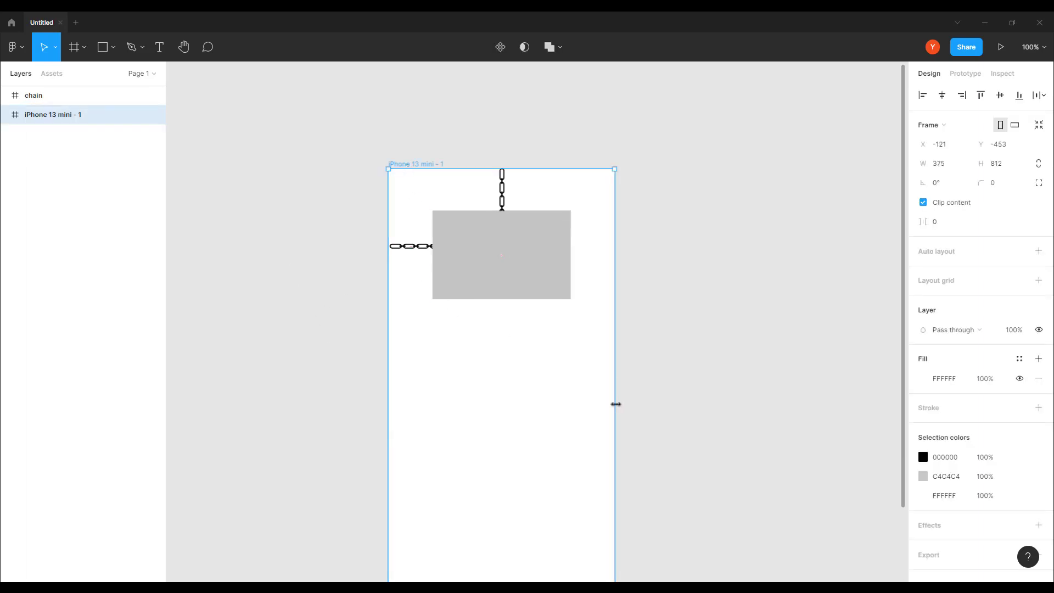
left_click_drag(614, 406, 764, 390)
scroll(582, 377, "down", 3)
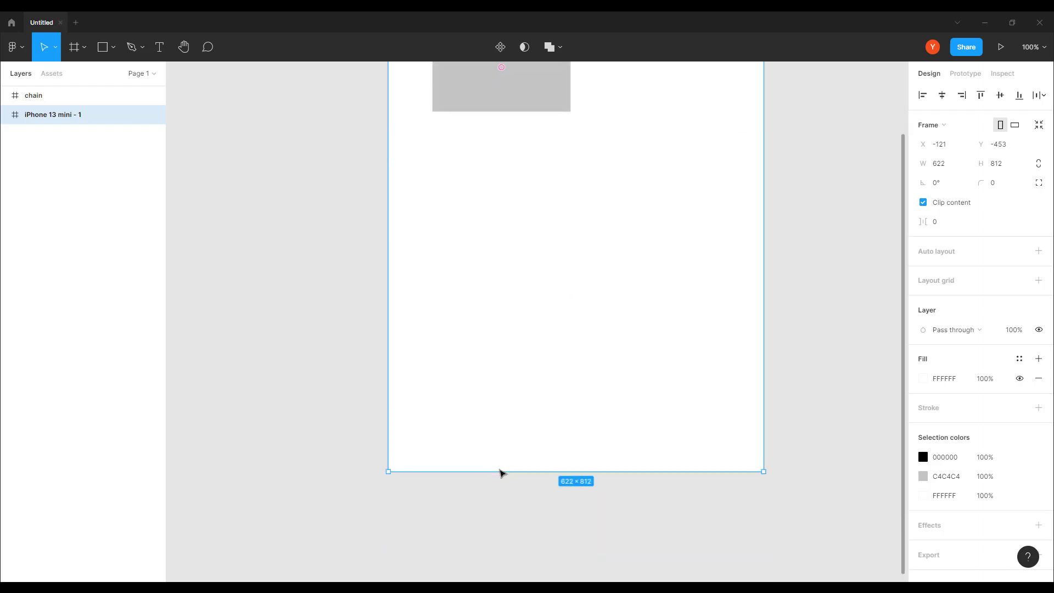
left_click_drag(500, 470, 500, 242)
scroll(313, 247, "up", 5)
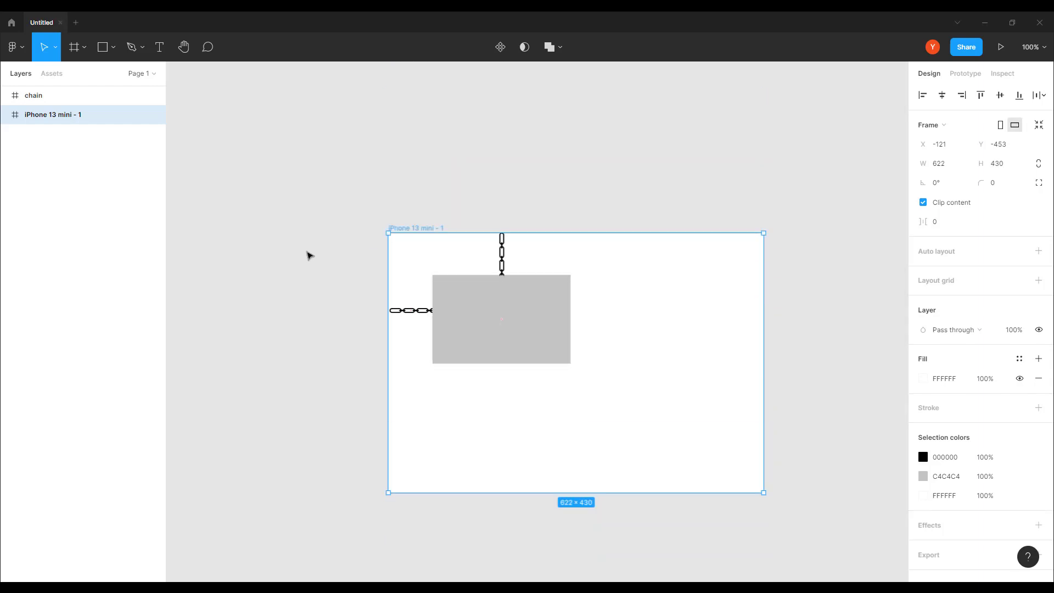
scroll(310, 254, "down", 1)
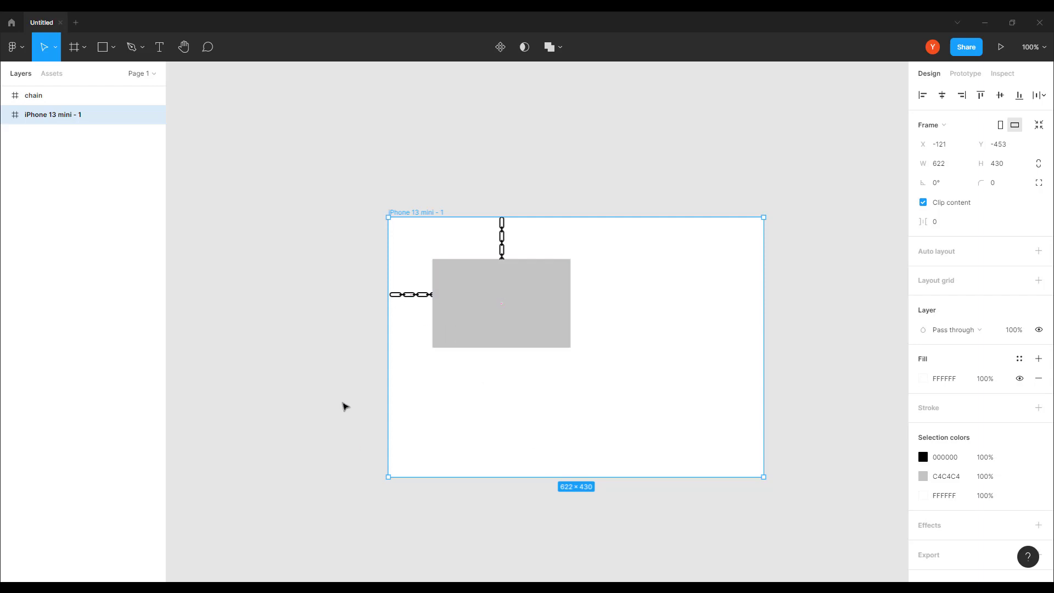
key("ctrl+z")
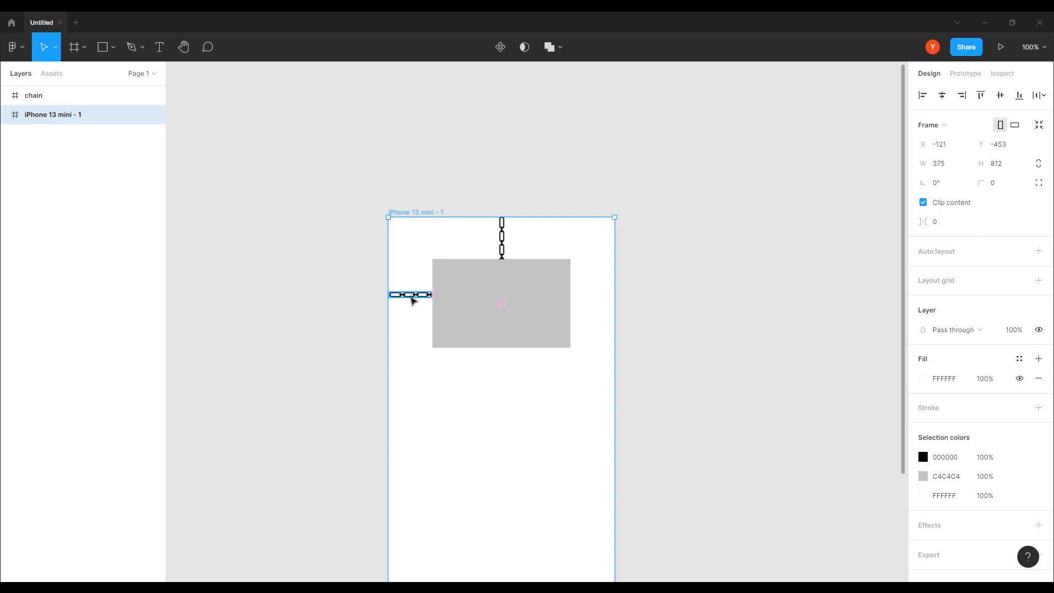
Move the horizontal chain to the right side of the grey rectangle, at about X 302, Y 132, and flip it horizontally.
left_click(412, 299)
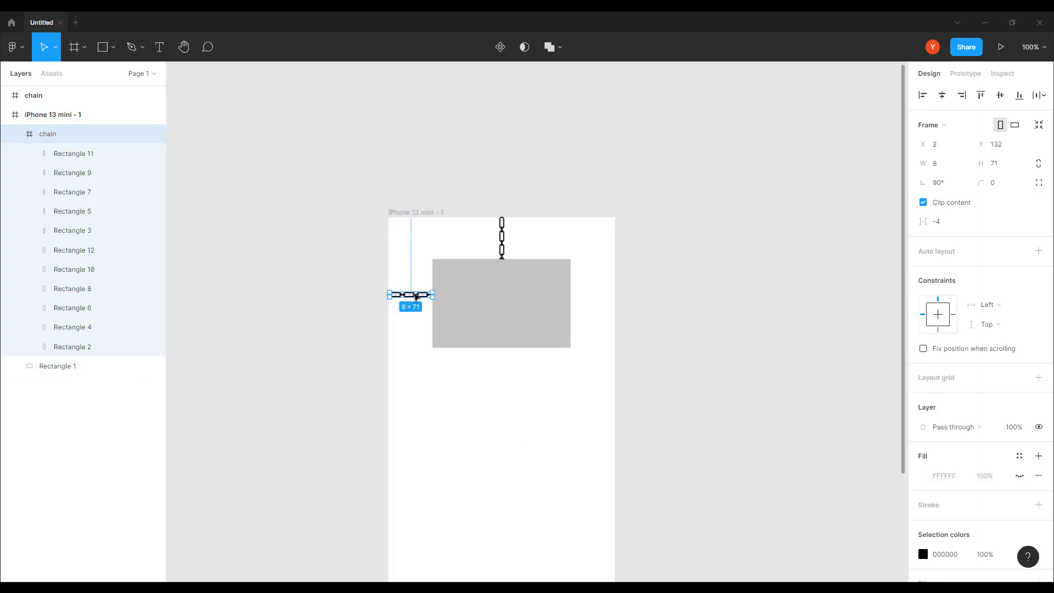
left_click_drag(422, 297, 612, 321)
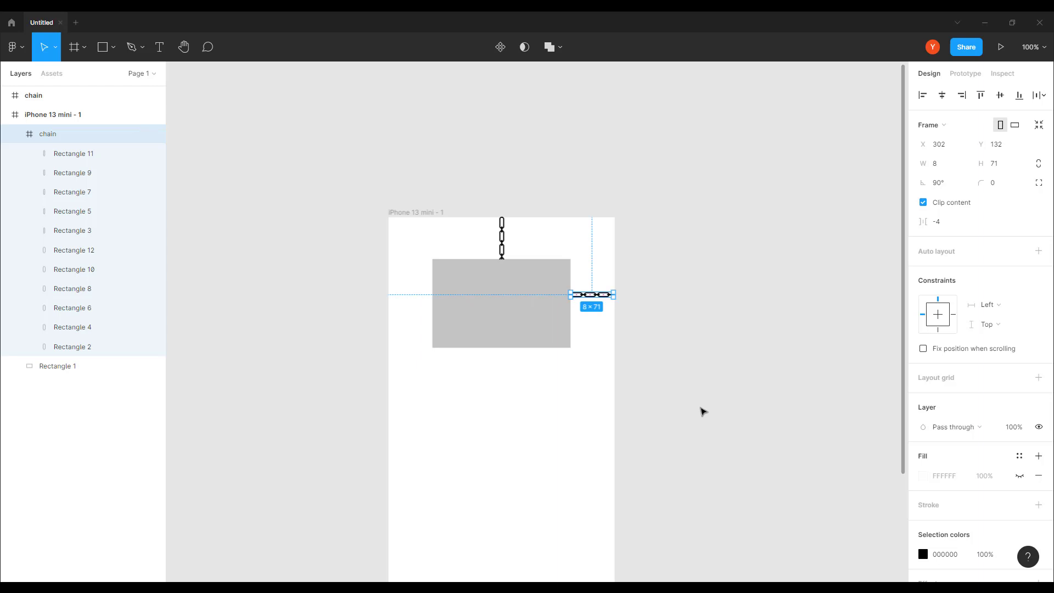
key("shift+h")
Nest the separate vertical chain frame inside the iPhone 13 mini - 1 frame and collapse the horizontal chain's contents.
left_click_drag(402, 212, 406, 127)
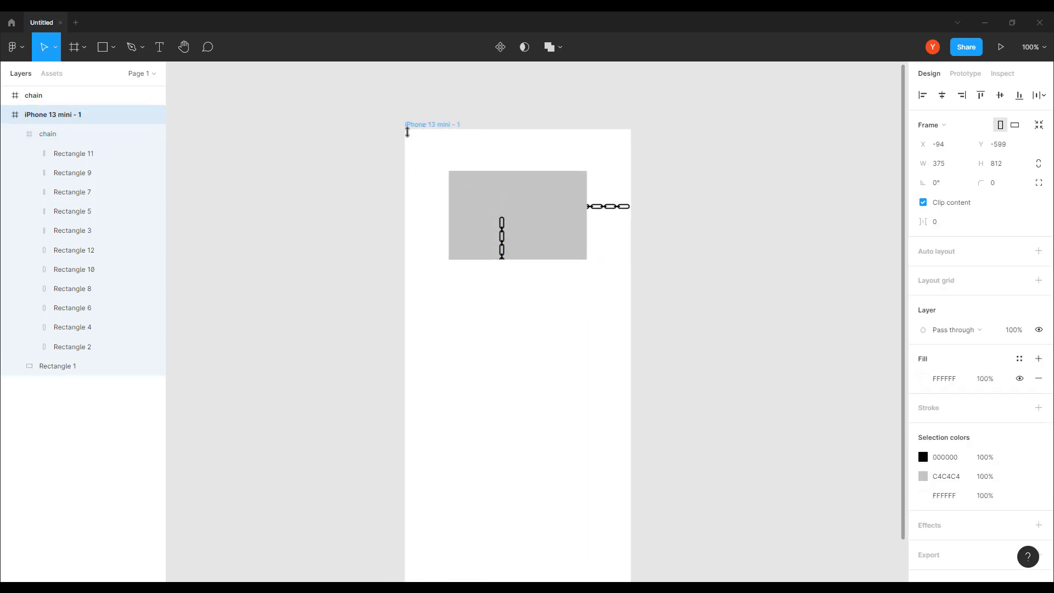
key("ctrl+z")
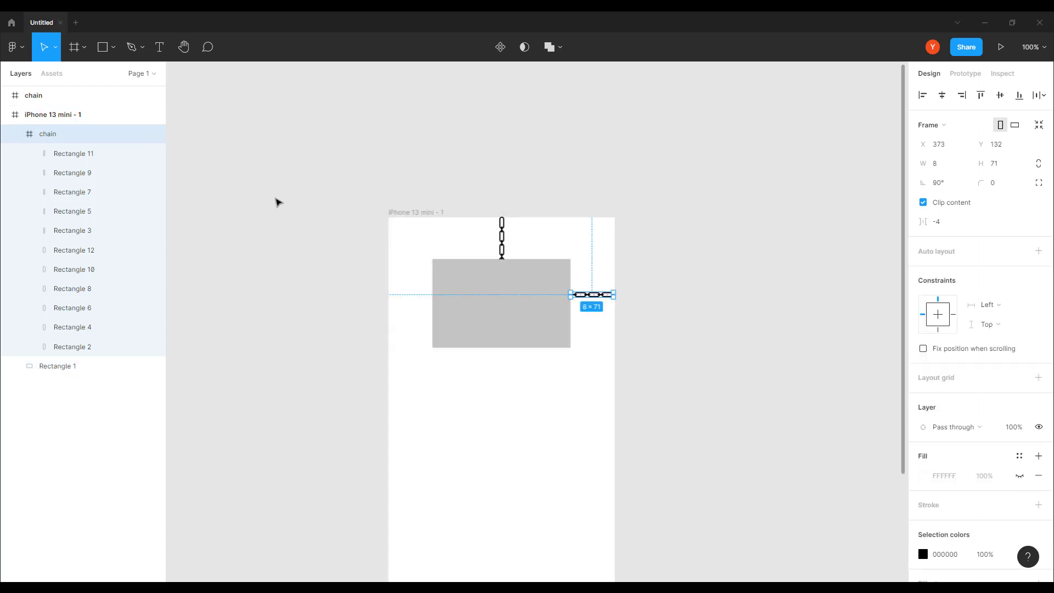
left_click_drag(41, 99, 65, 136)
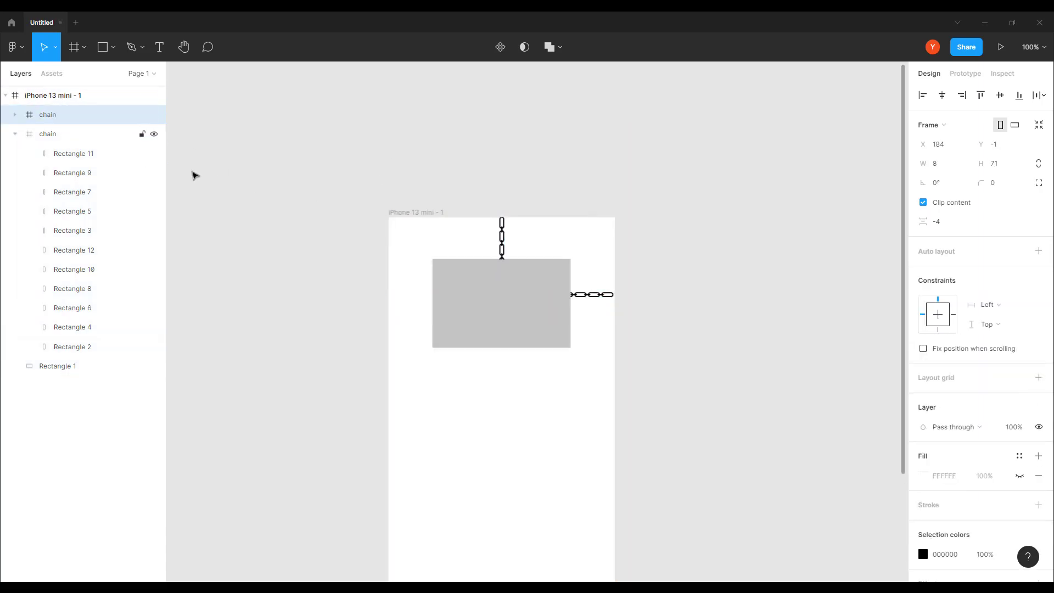
left_click(279, 245)
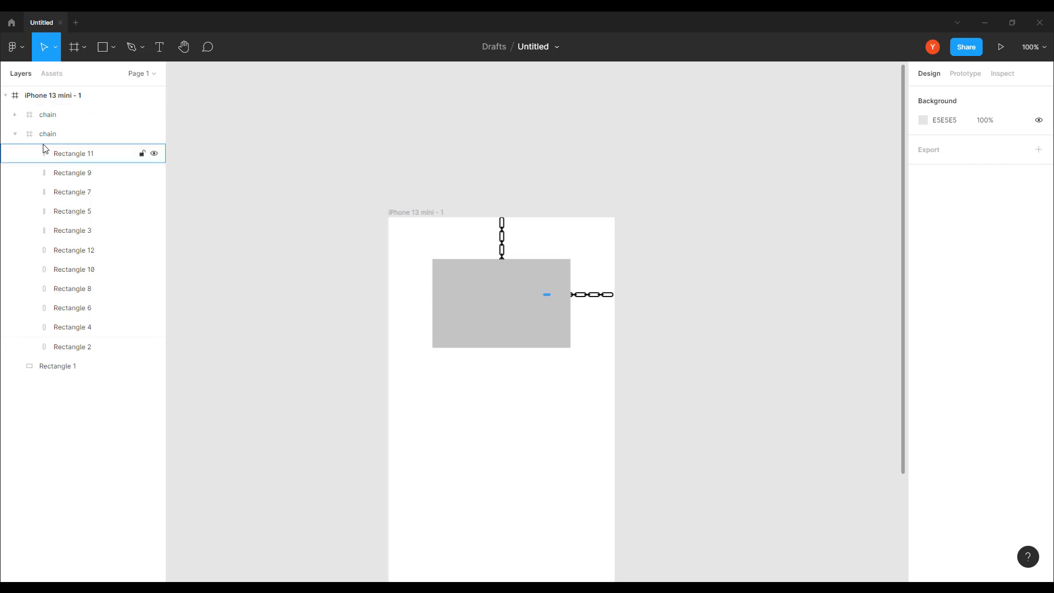
left_click(20, 134)
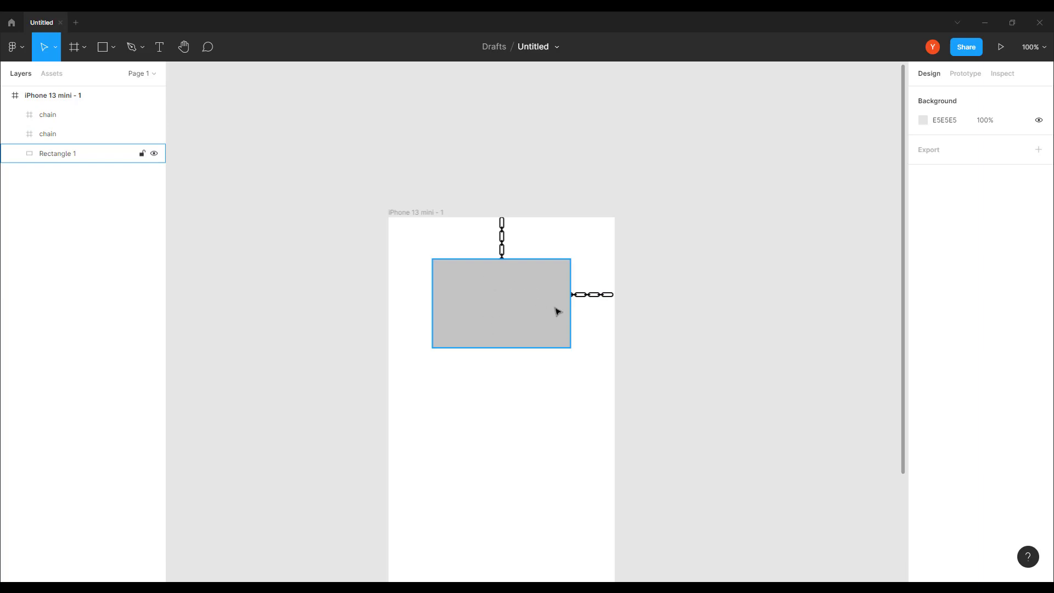
Set the horizontal constraint of both the right-hand chain and the grey rectangle to Right.
left_click(604, 296)
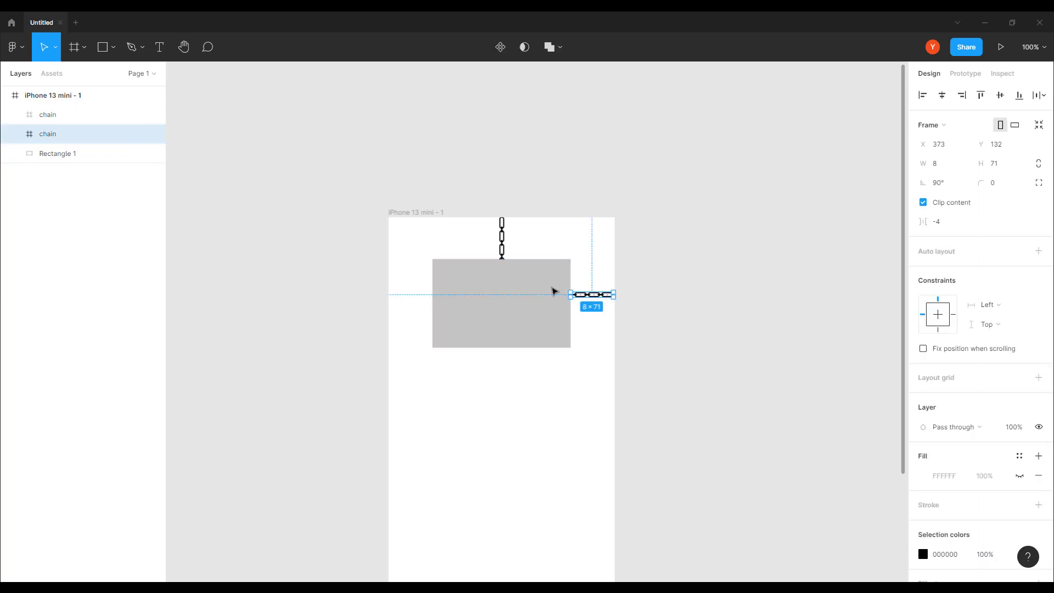
left_click(995, 305)
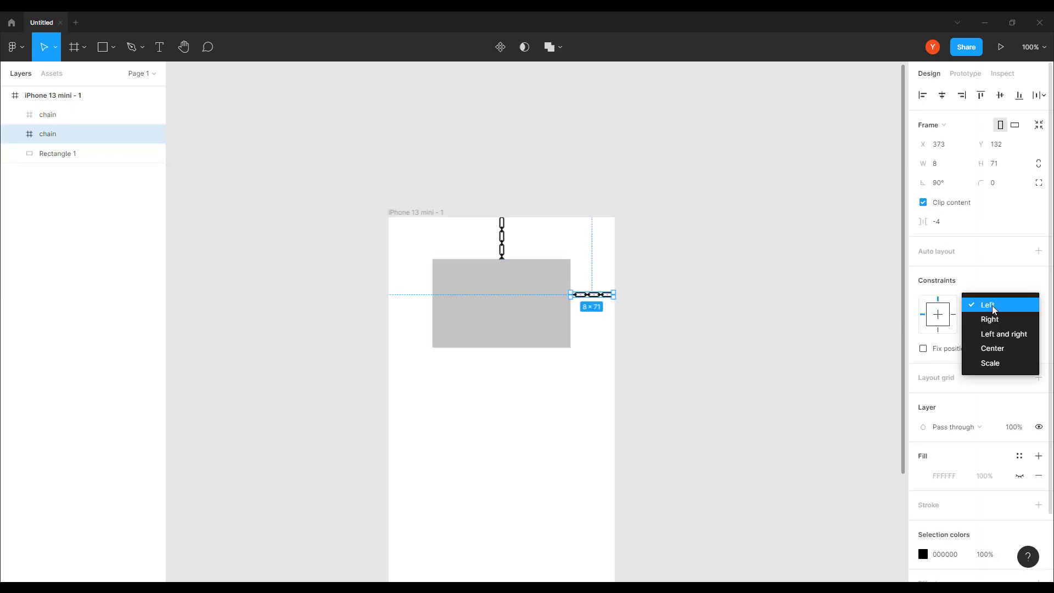
left_click(994, 320)
left_click(545, 321)
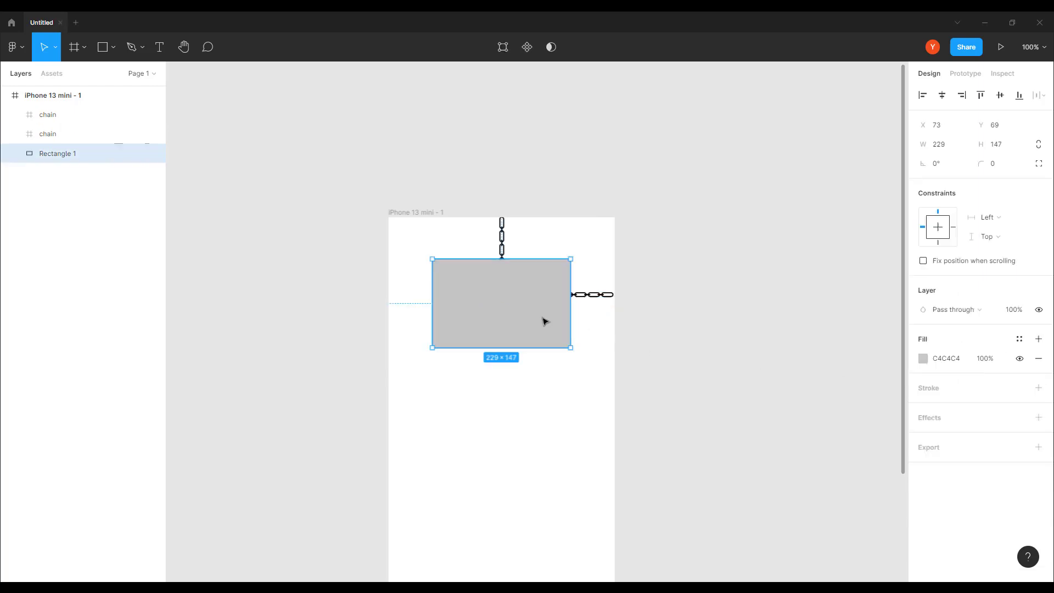
left_click(999, 219)
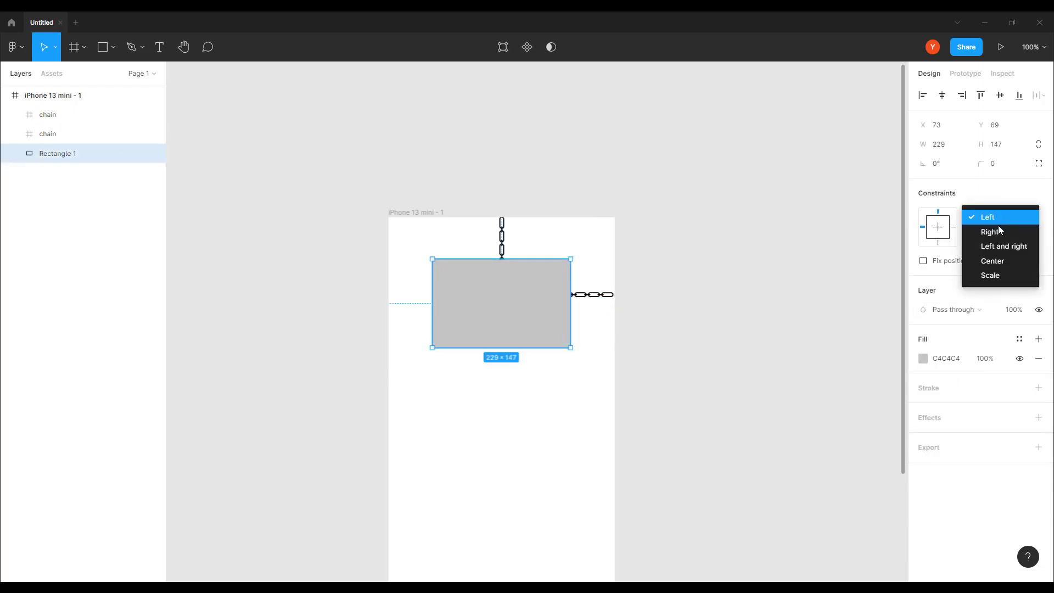
left_click(999, 232)
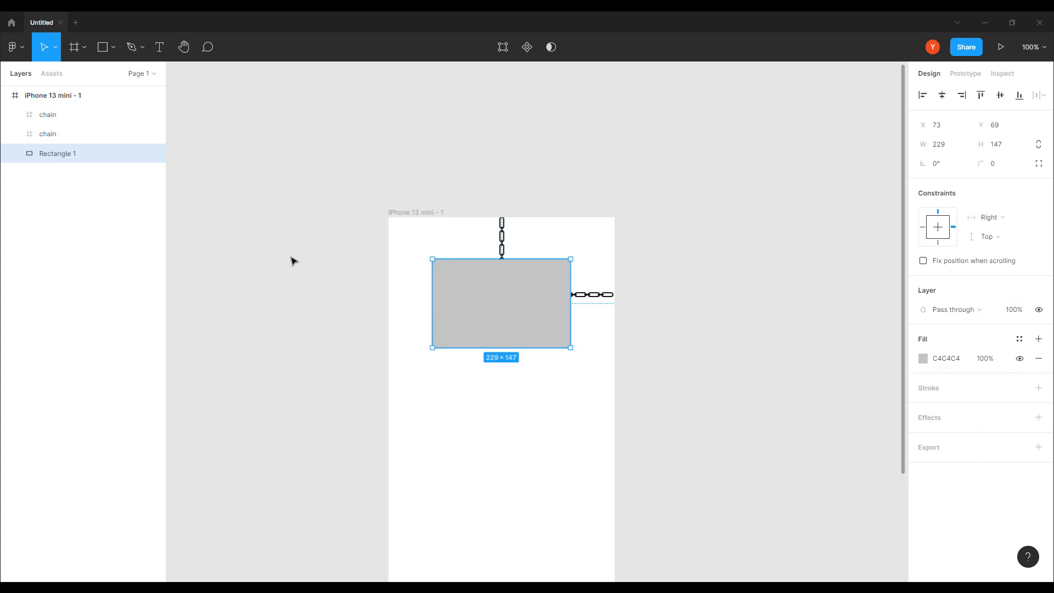
Test the Right constraints by widening the phone frame to about 589, and undo the resizing.
left_click(393, 224)
left_click(409, 213)
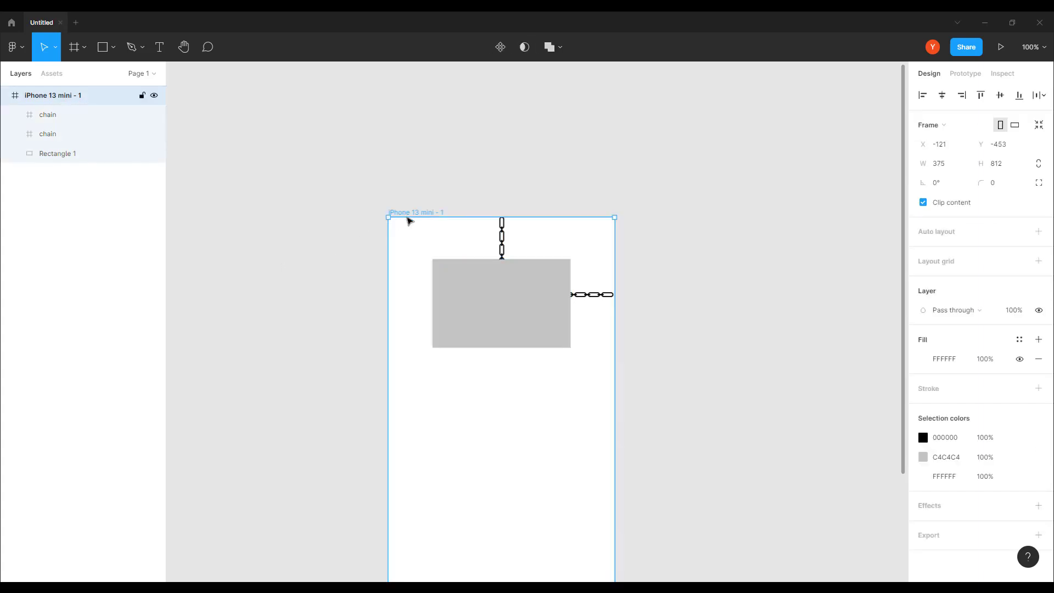
left_click(513, 313)
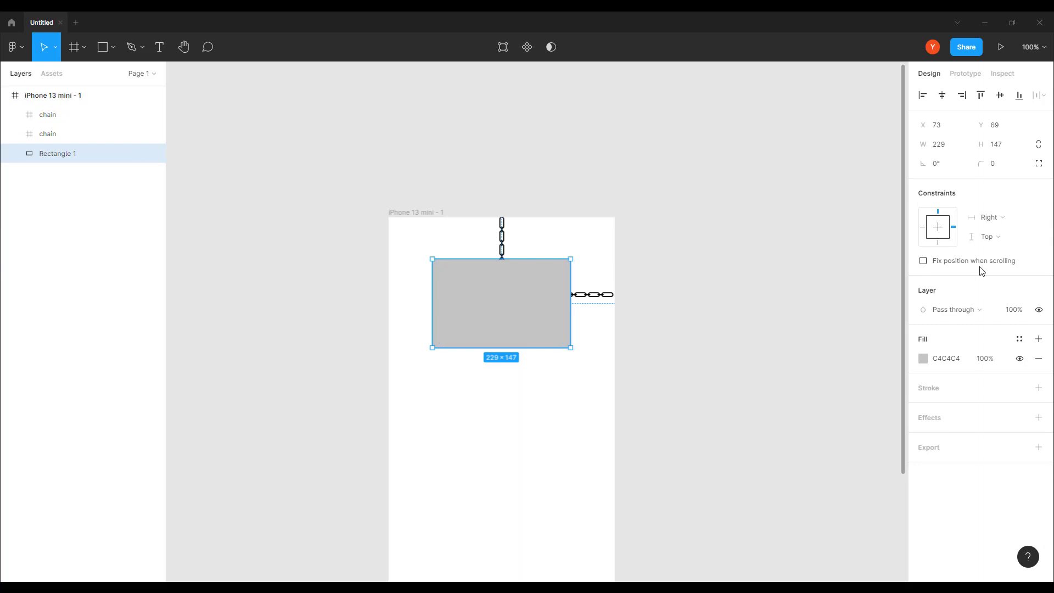
left_click(408, 218)
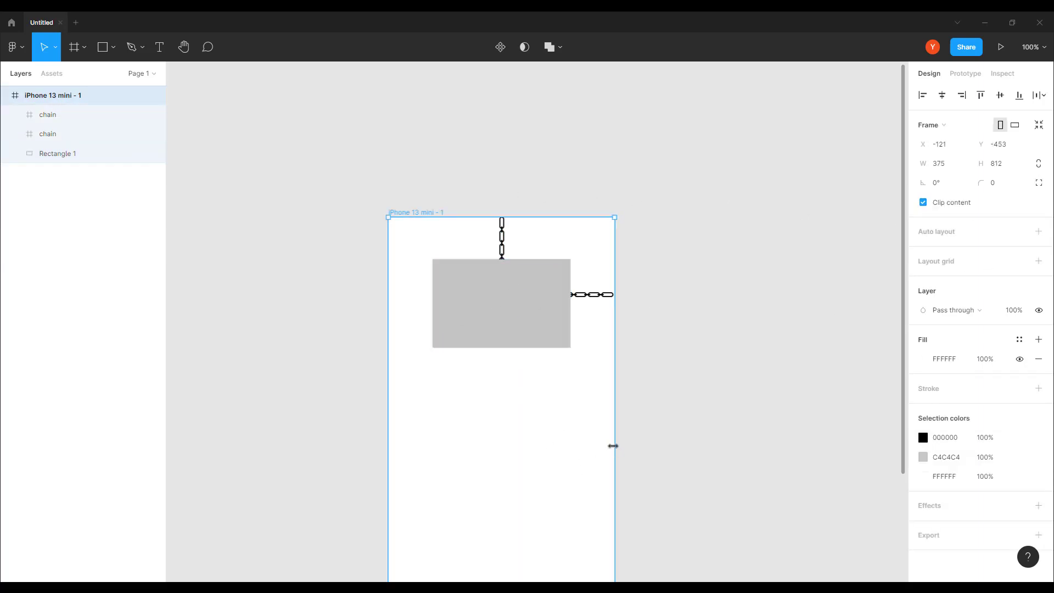
left_click_drag(615, 445, 744, 426)
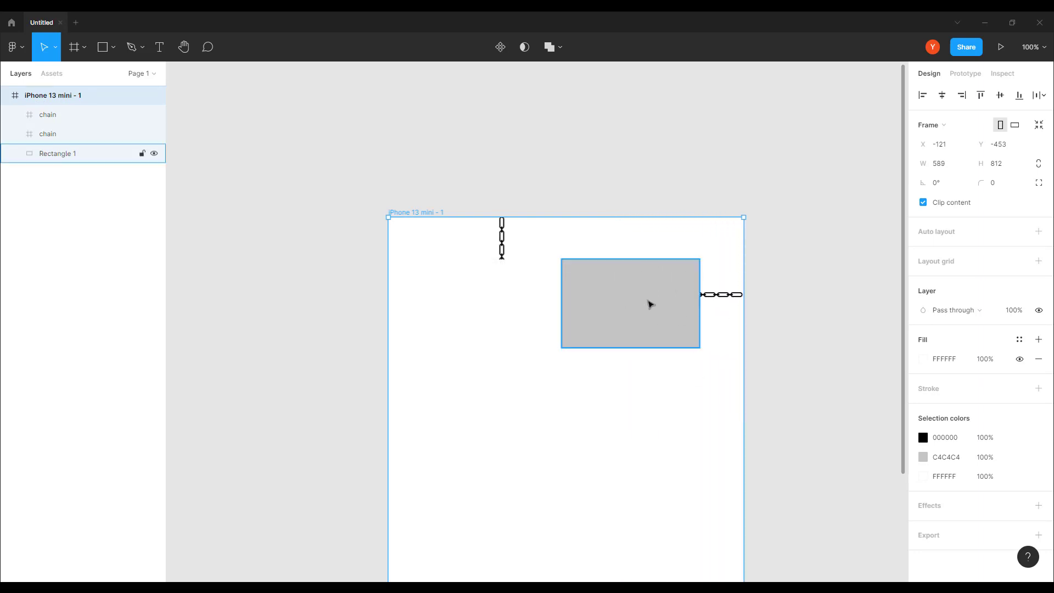
left_click_drag(741, 377, 635, 376)
key("ctrl+z")
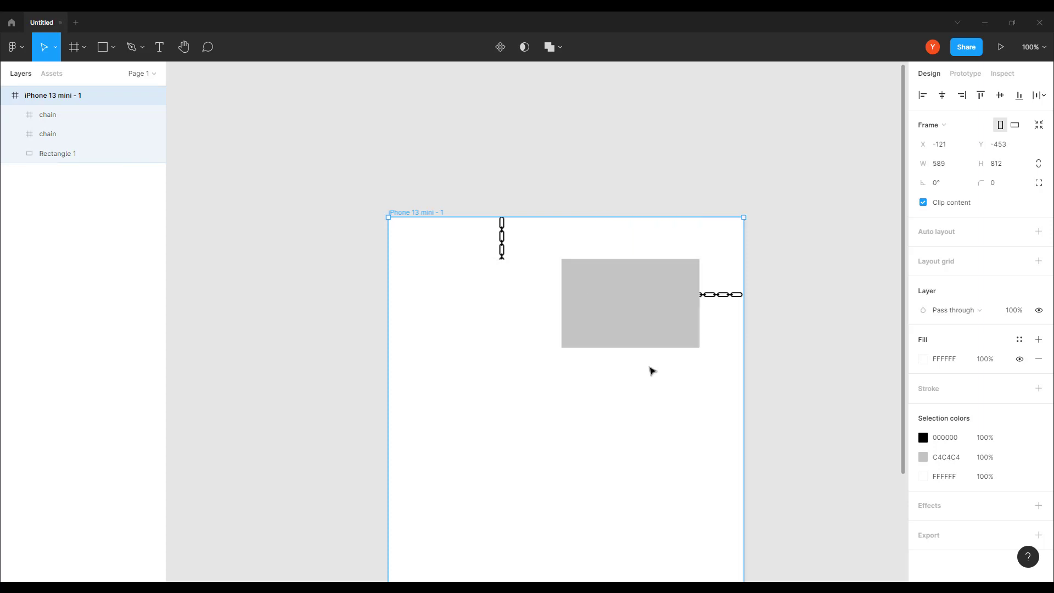
key("ctrl+z")
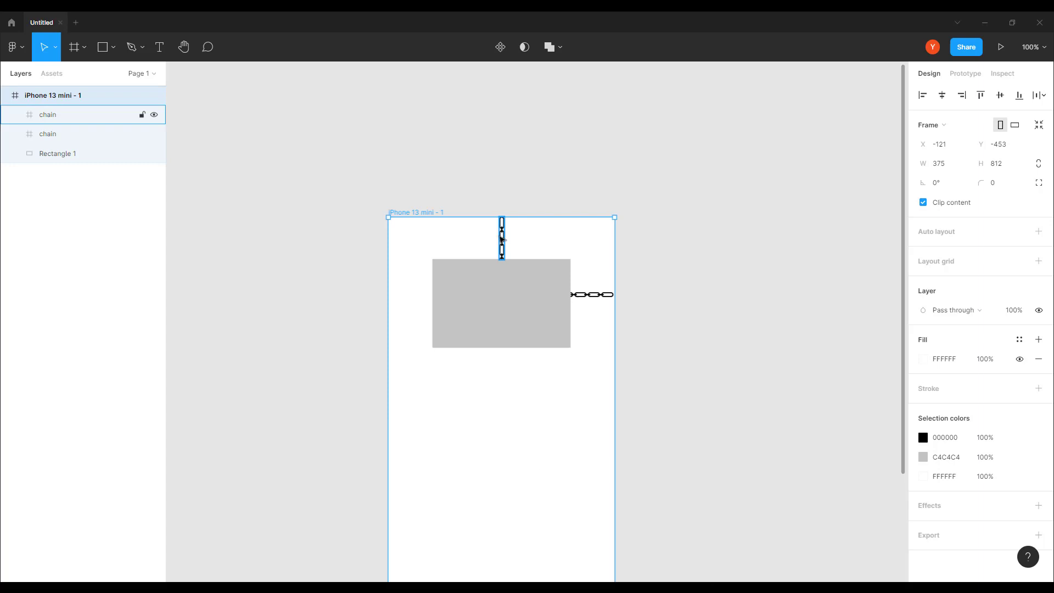
Set the horizontal constraint of the vertical chain above the grey rectangle to Right.
left_click(502, 239)
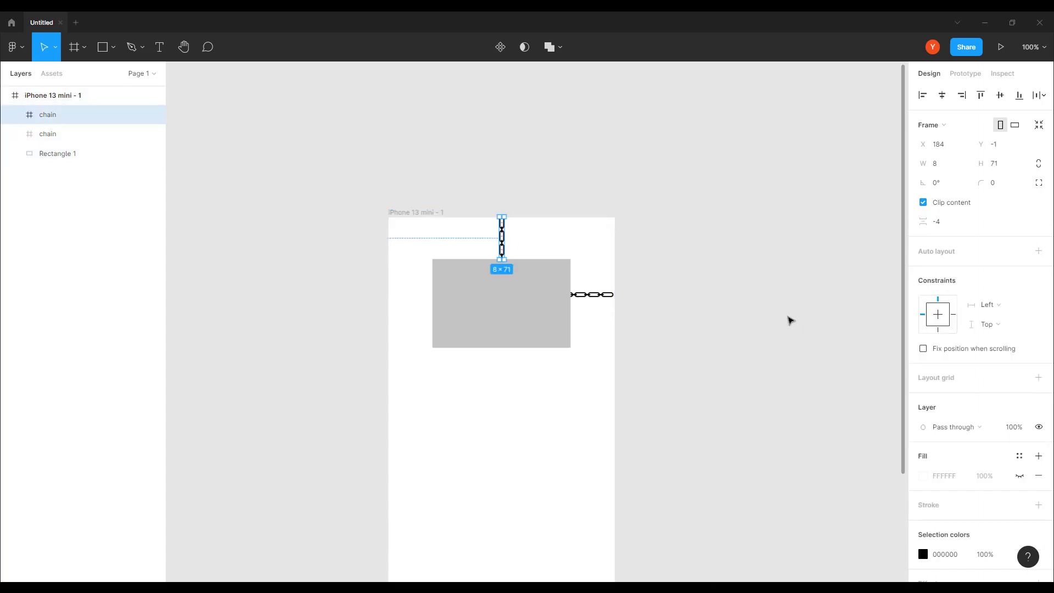
left_click(989, 305)
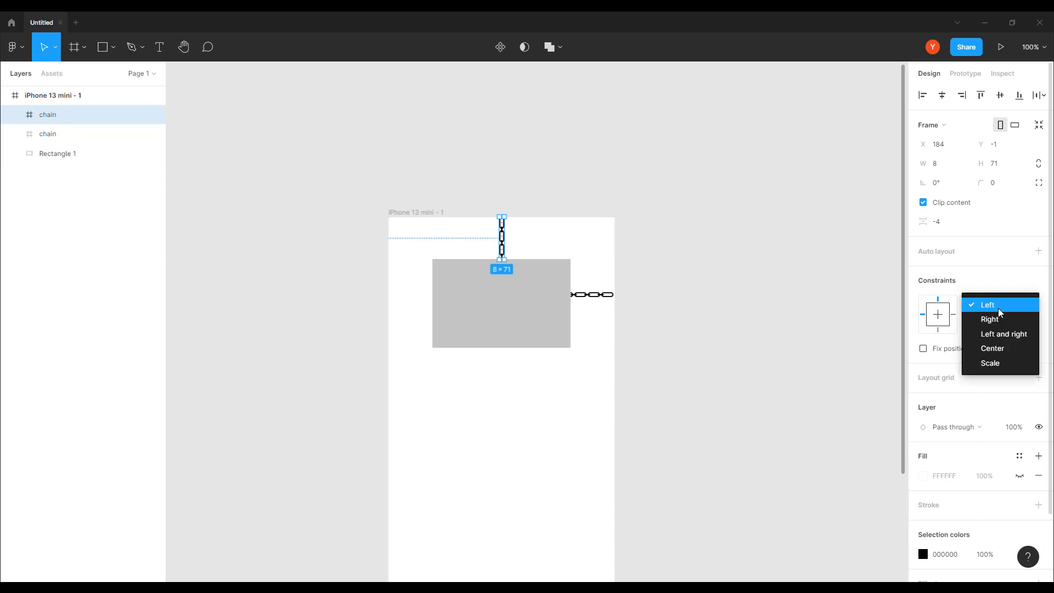
left_click(990, 318)
Try resizing the phone frame from its right edge to test the vertical chain's constraint, and undo the resize.
left_click(401, 213)
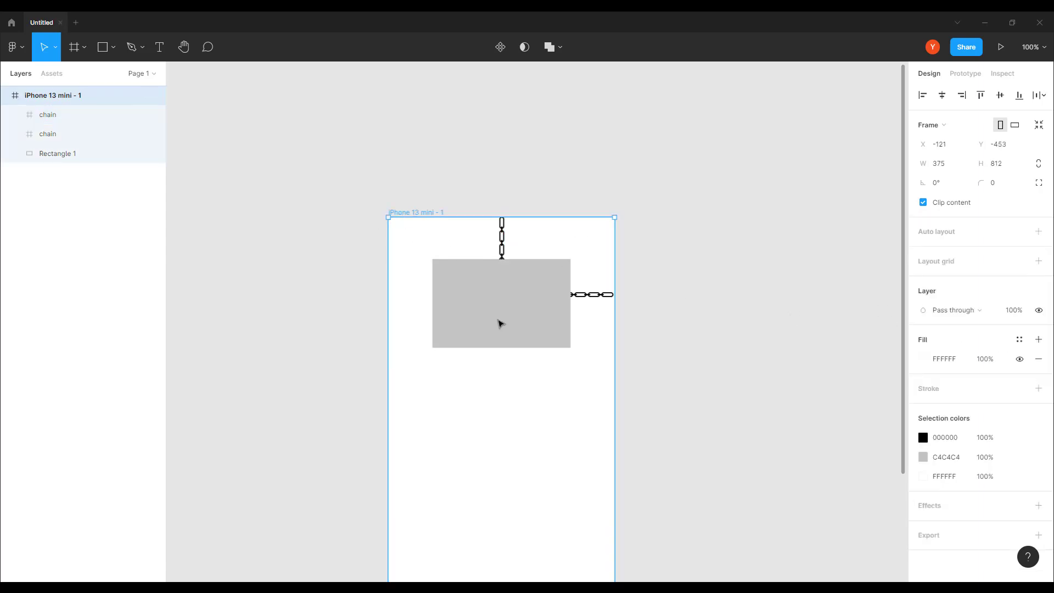
left_click_drag(614, 407, 561, 399)
key("ctrl+z")
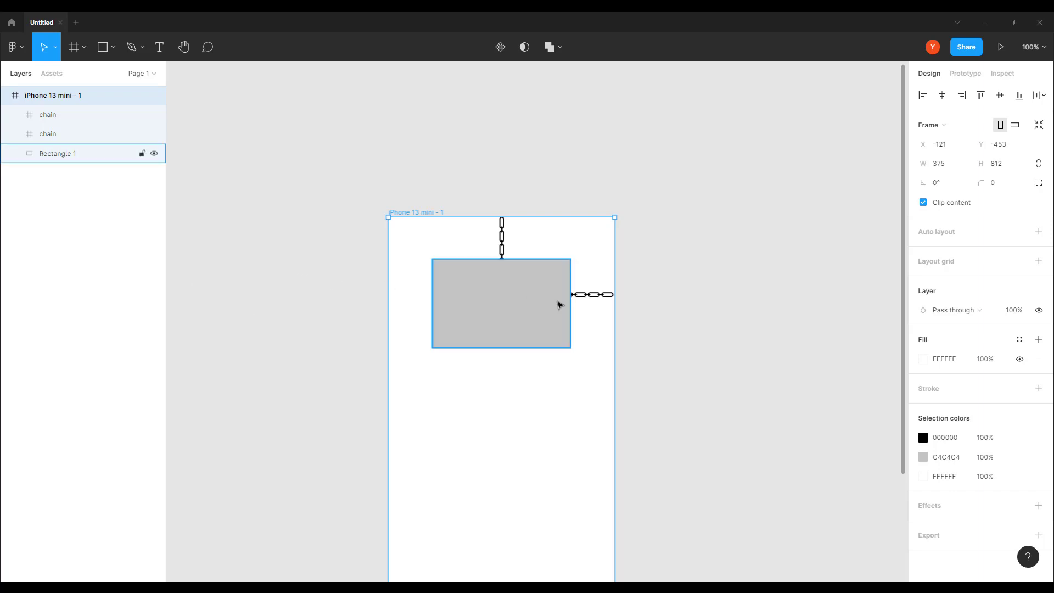
Duplicate the right-hand chain and align the copy to the phone frame's left edge.
left_click(602, 297)
key("ctrl+d")
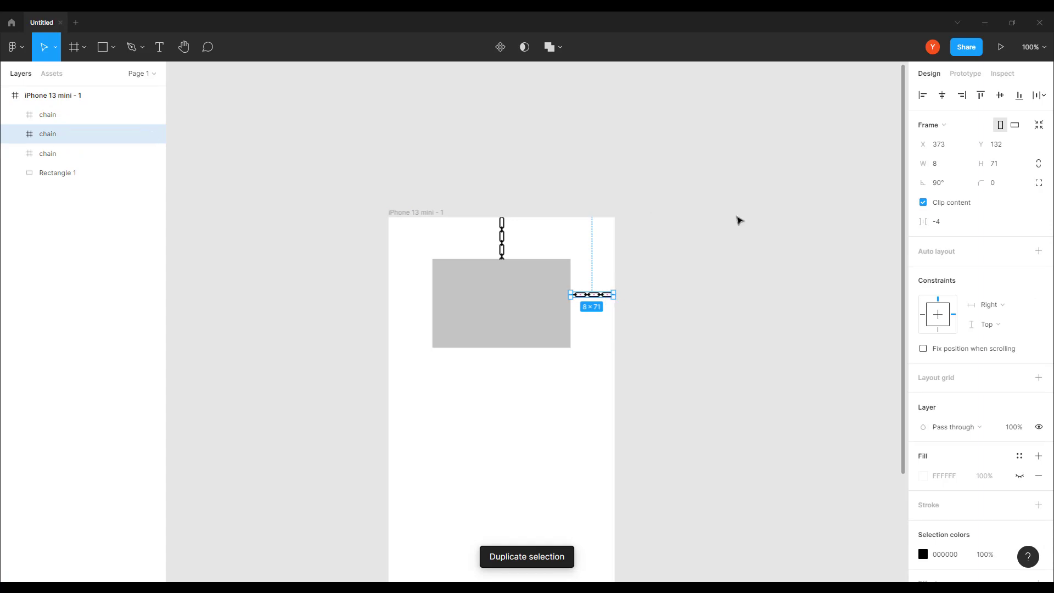
left_click(922, 96)
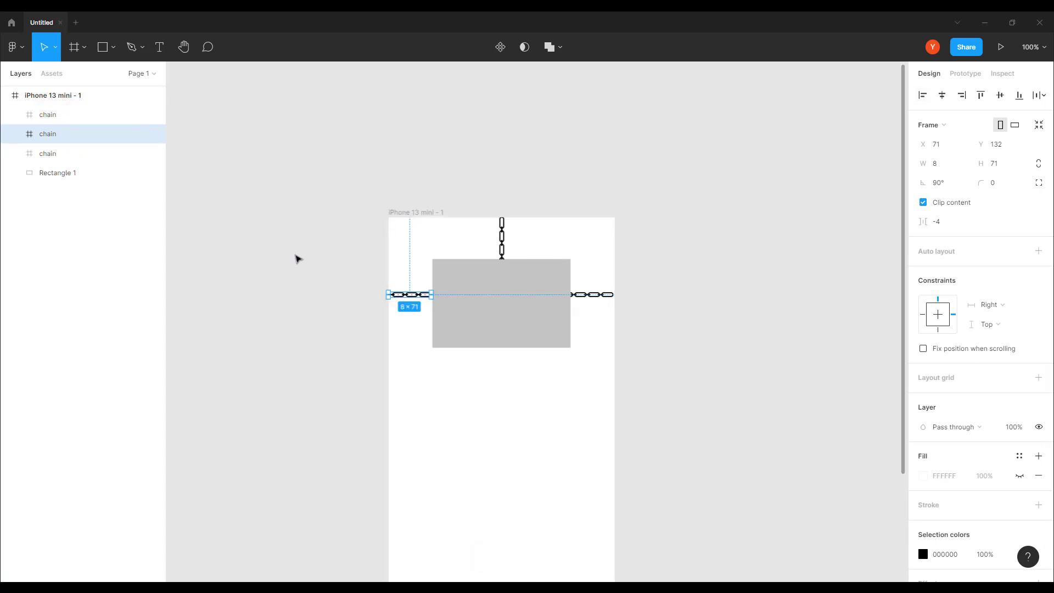
left_click(312, 263)
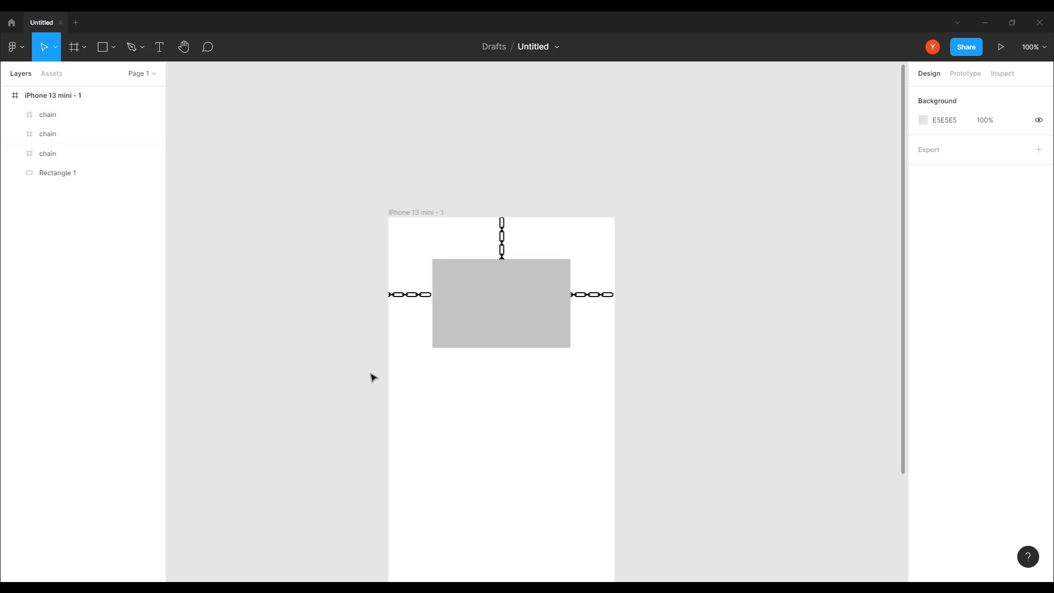
Extend the grey rectangle to a width of 231 to meet the left chain, and set its horizontal constraint to Left and right.
left_click(467, 318)
left_click_drag(431, 316, 431, 317)
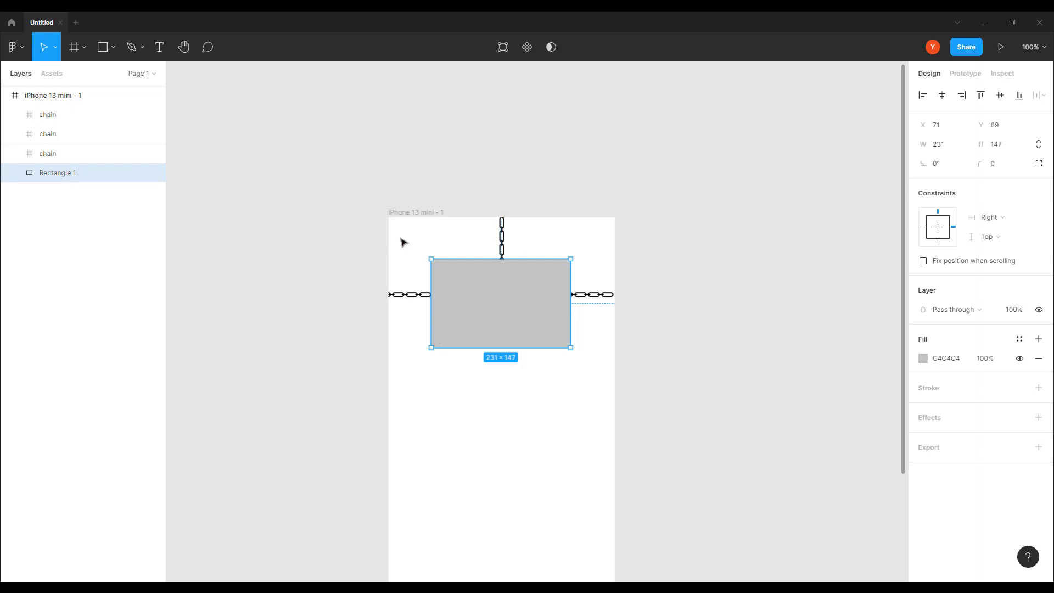
scroll(314, 196, "down", 2)
scroll(317, 199, "down", 1)
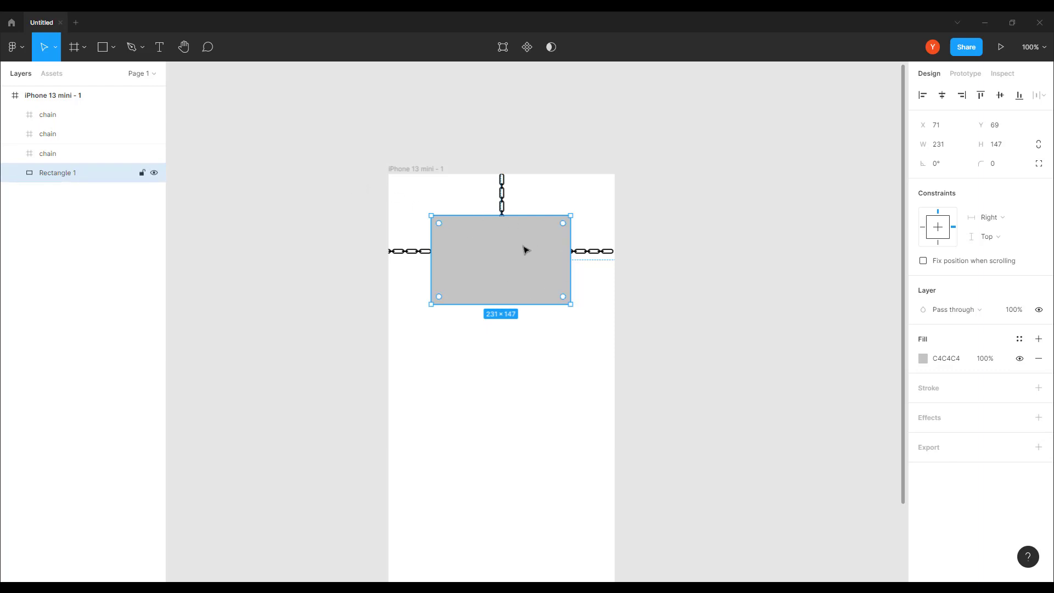
left_click(989, 220)
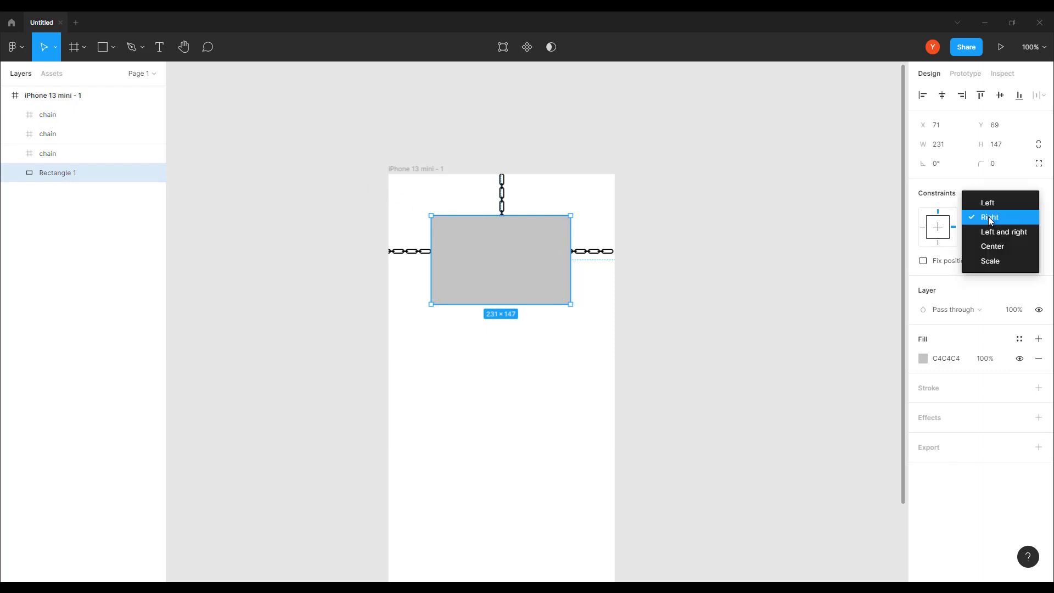
left_click(992, 232)
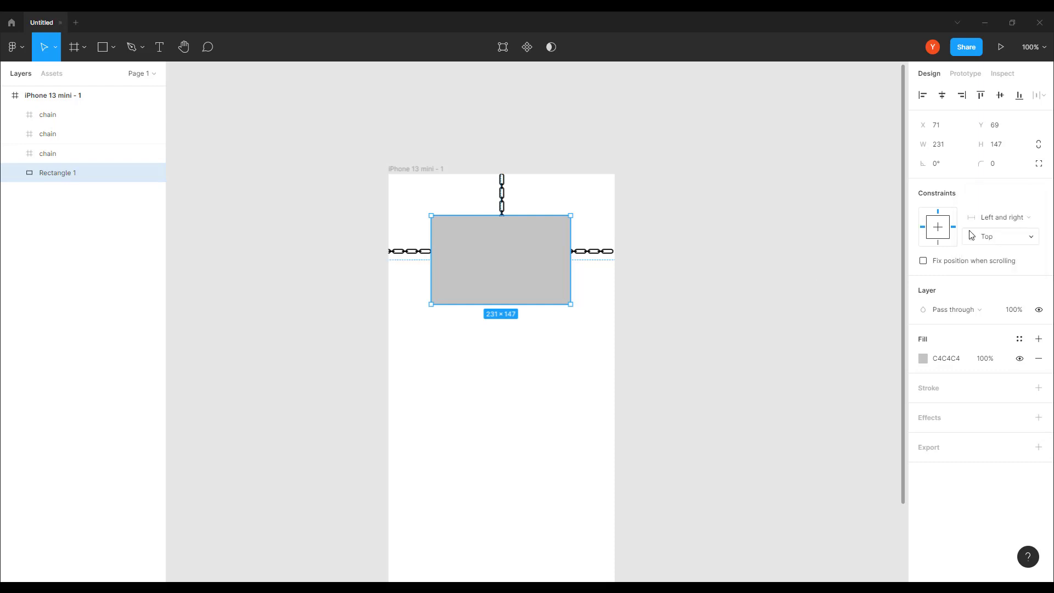
Try widening the phone frame slightly to test the rectangle's Left and right constraint, and undo the resize.
left_click(411, 174)
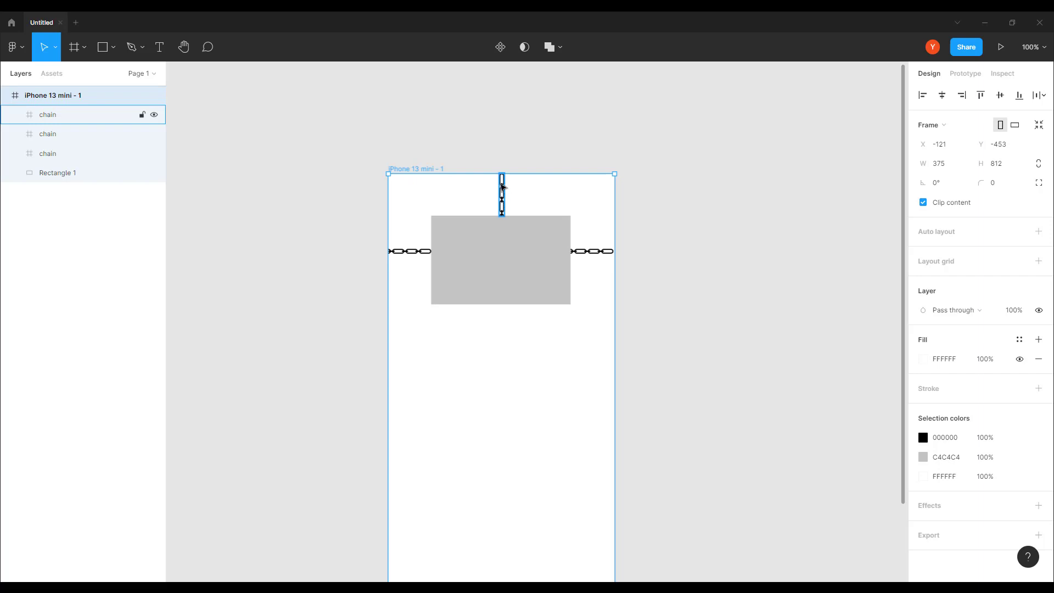
left_click_drag(616, 360, 644, 328)
key("ctrl+z")
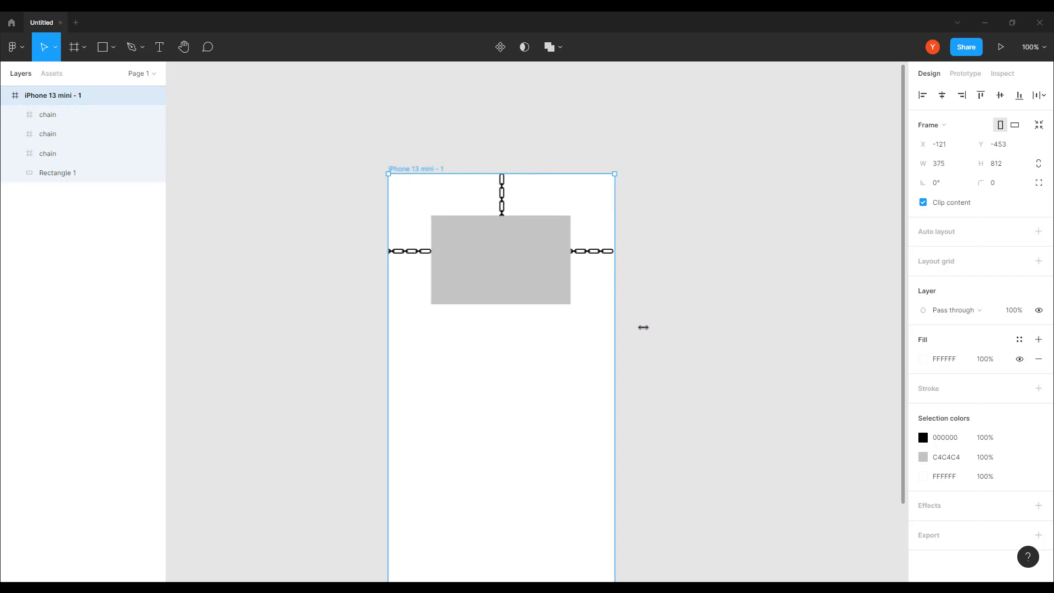
Set the horizontal constraint of the chain between the phone frame's left edge and the rectangle to Left.
left_click(483, 264)
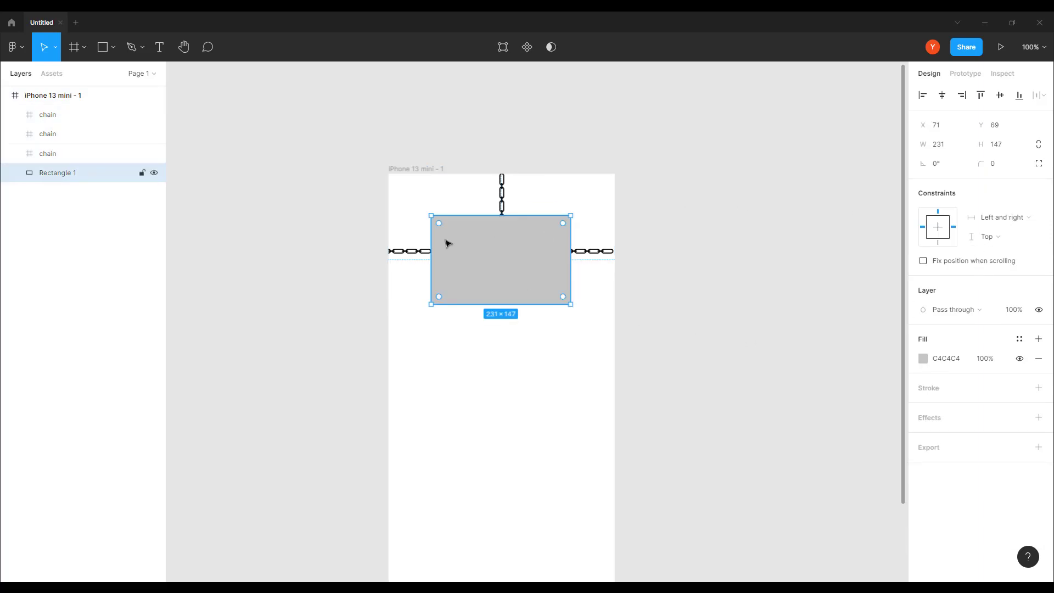
left_click(419, 256)
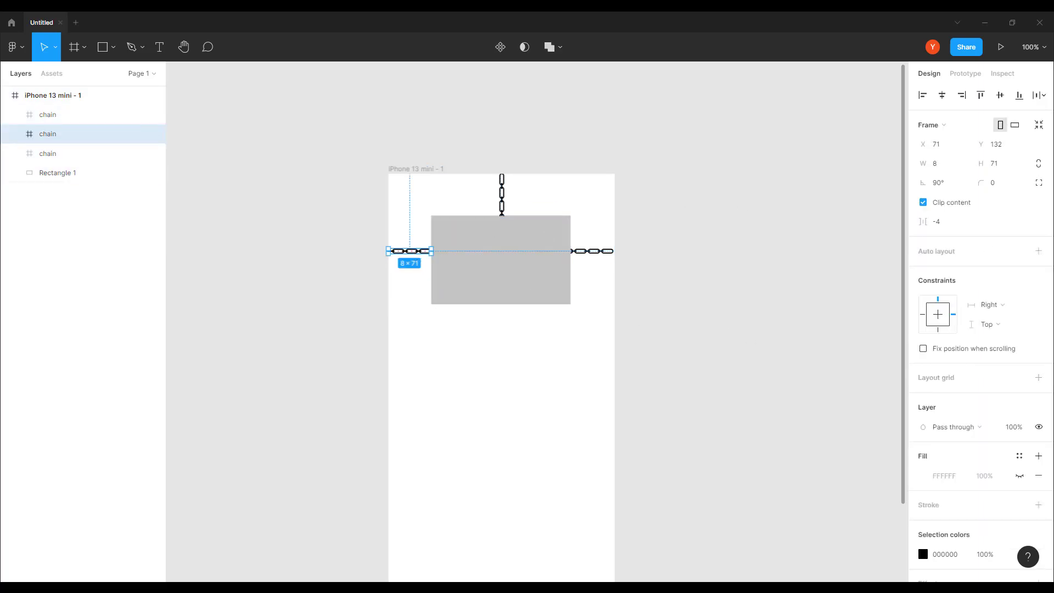
left_click(992, 306)
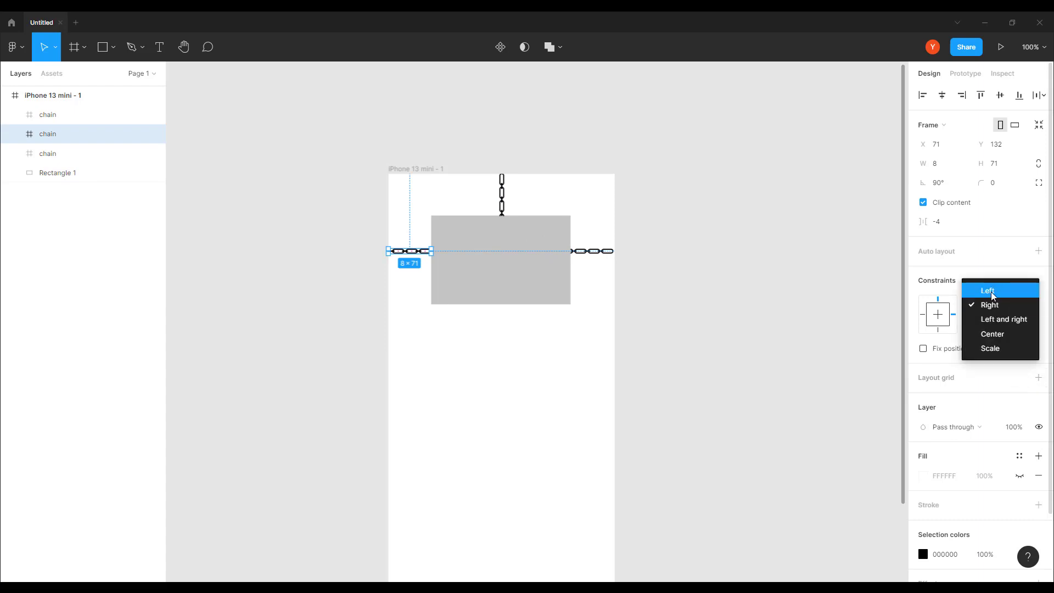
left_click(988, 291)
Check the right-hand chain's constraint and widen the phone frame to about 619 to test the layout.
left_click(584, 258)
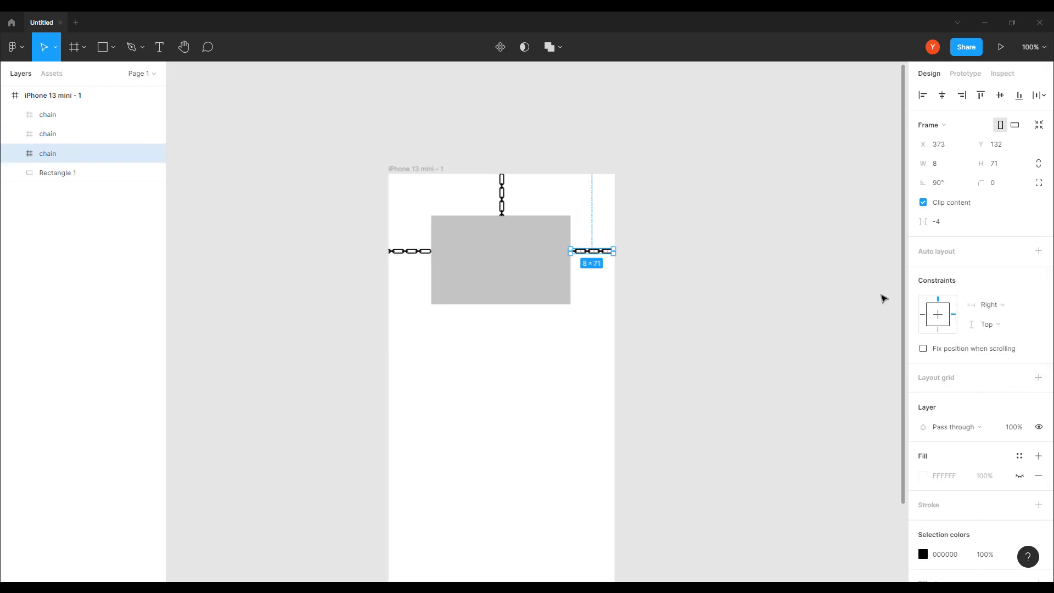
left_click(415, 178)
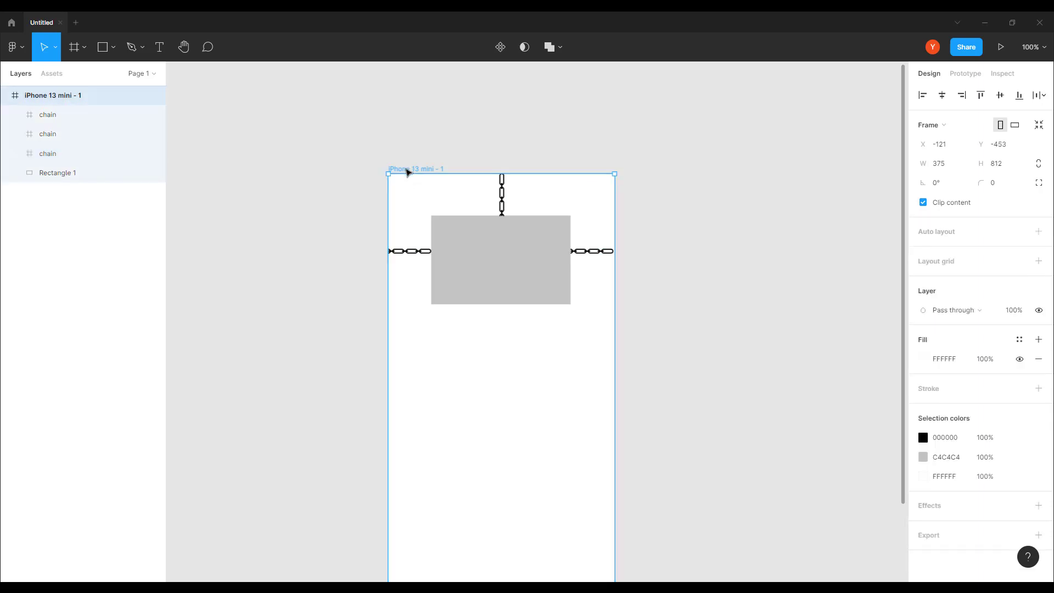
left_click_drag(614, 346, 763, 346)
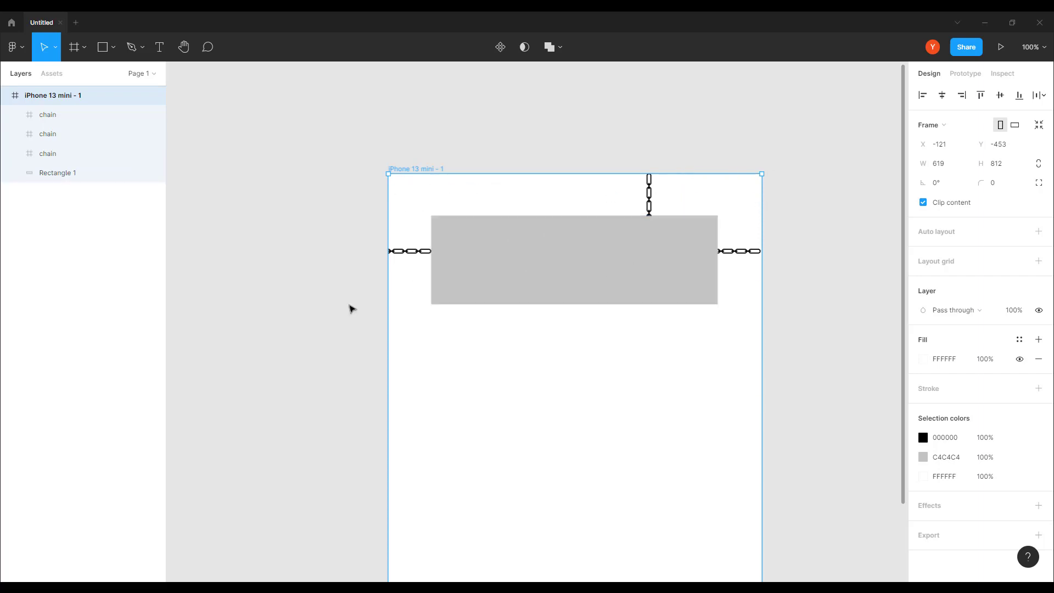
Undo the phone frame's widening and set the horizontal constraint of the chain above the rectangle to Center.
key("ctrl+z")
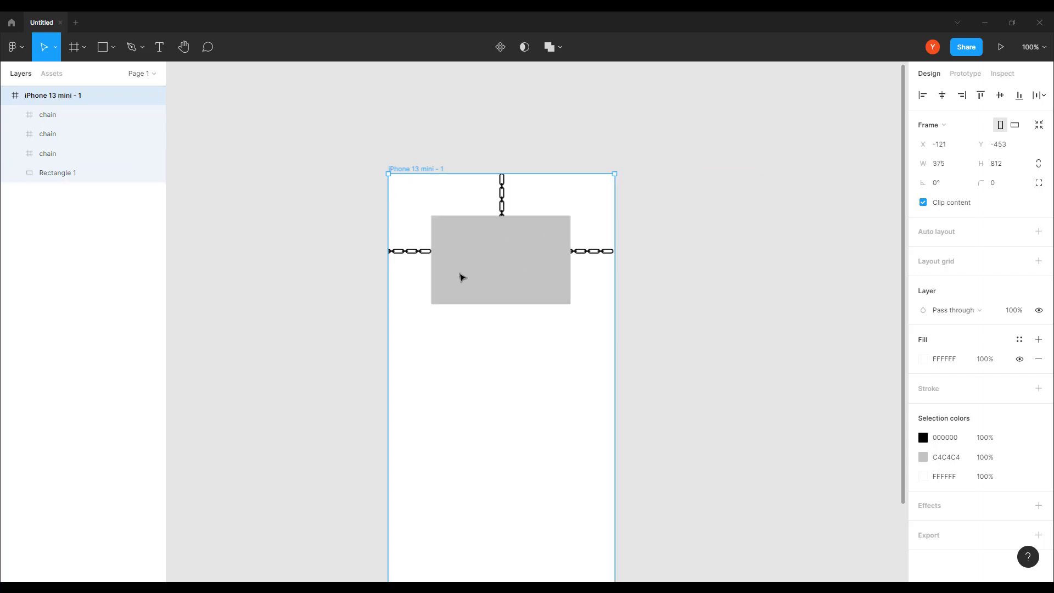
left_click(504, 191)
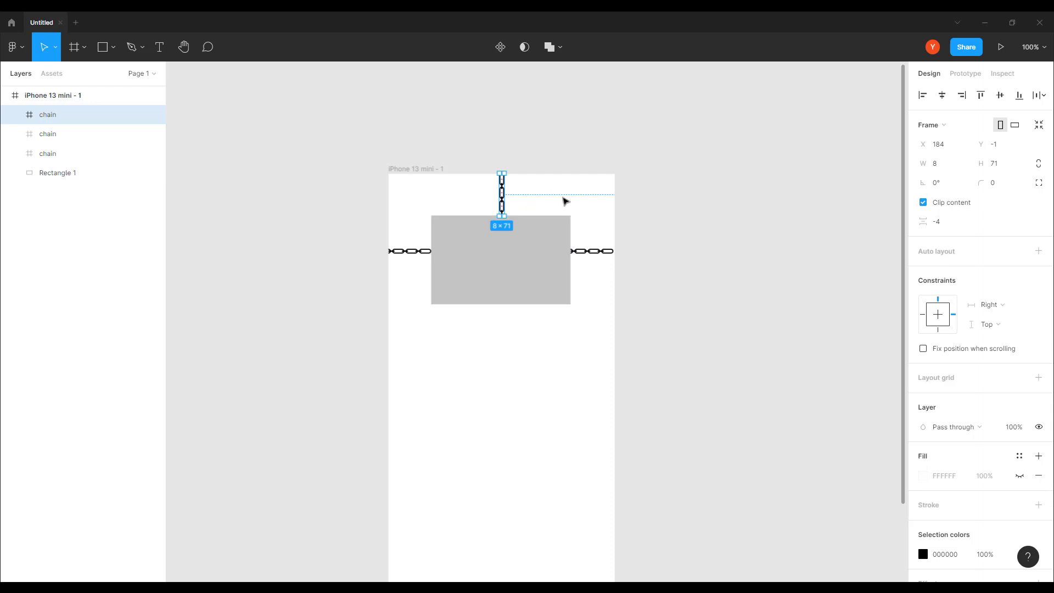
left_click(1000, 305)
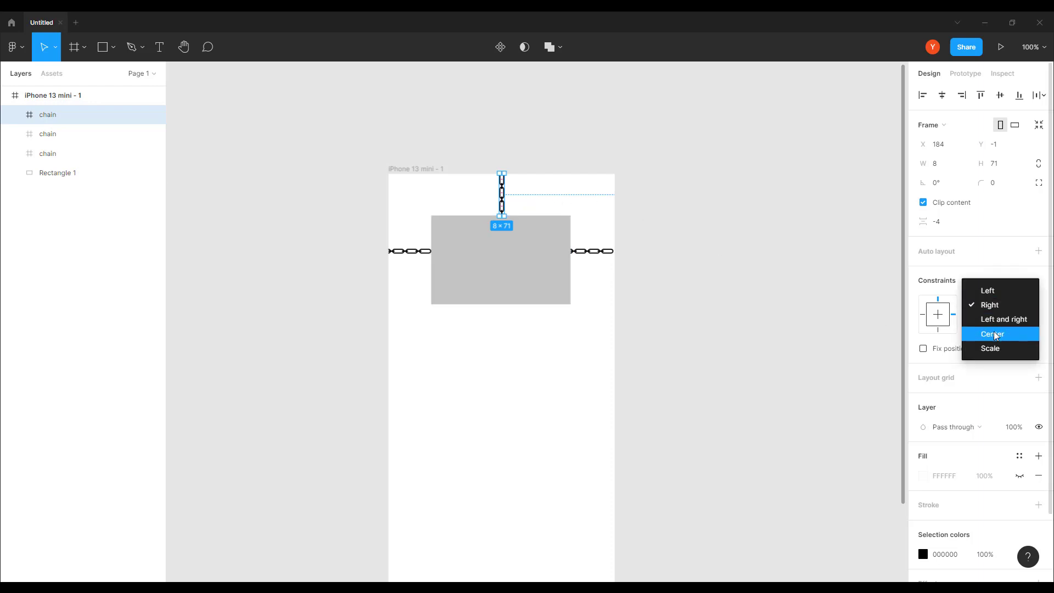
left_click(996, 335)
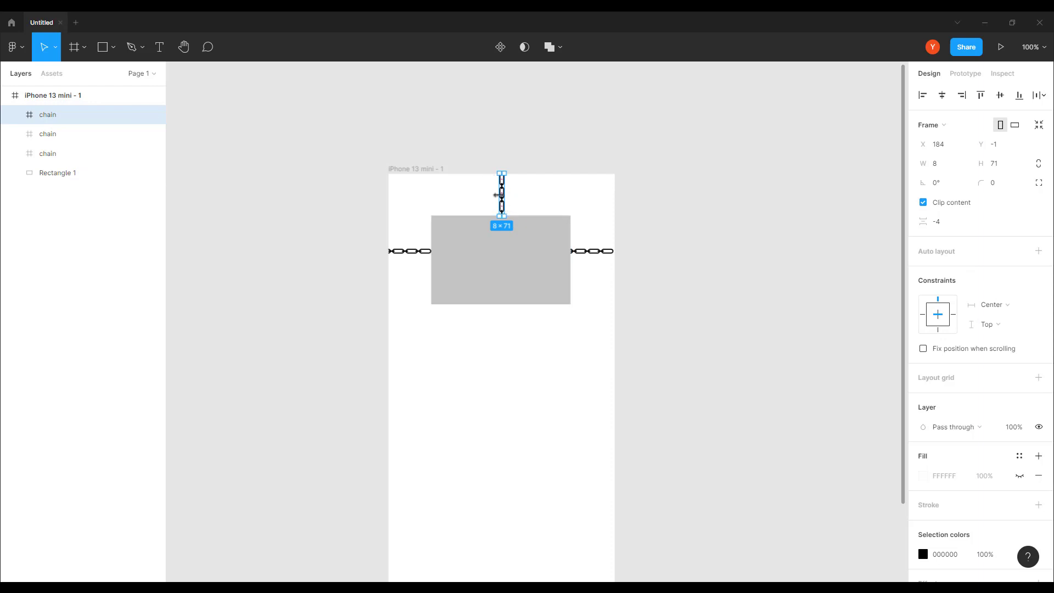
Try widening the phone frame to about 576 to test the upper chain's Center constraint, and undo the resize.
left_click(401, 168)
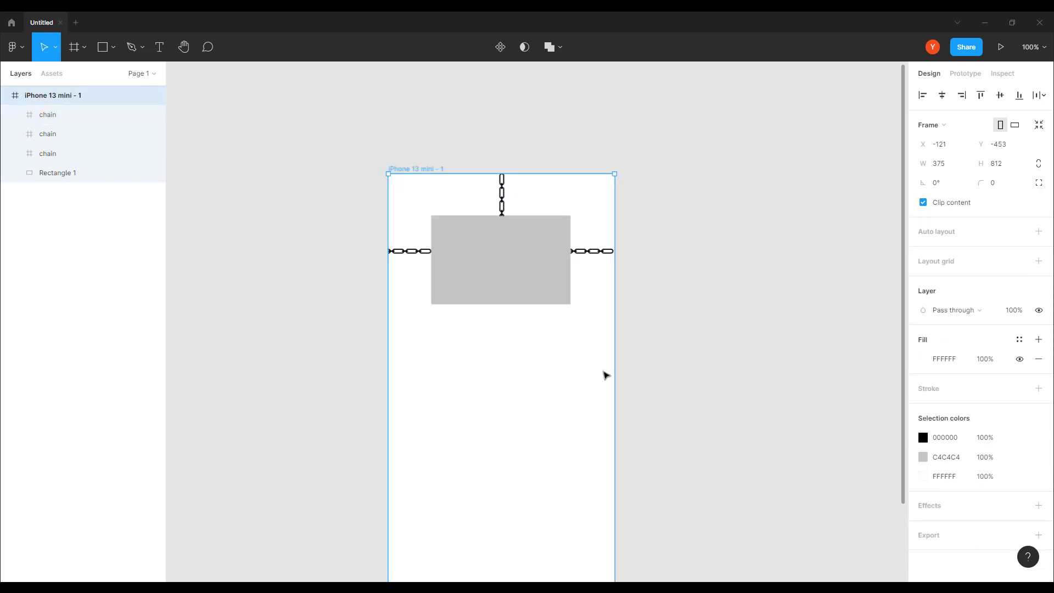
left_click_drag(618, 375, 737, 371)
left_click(561, 186)
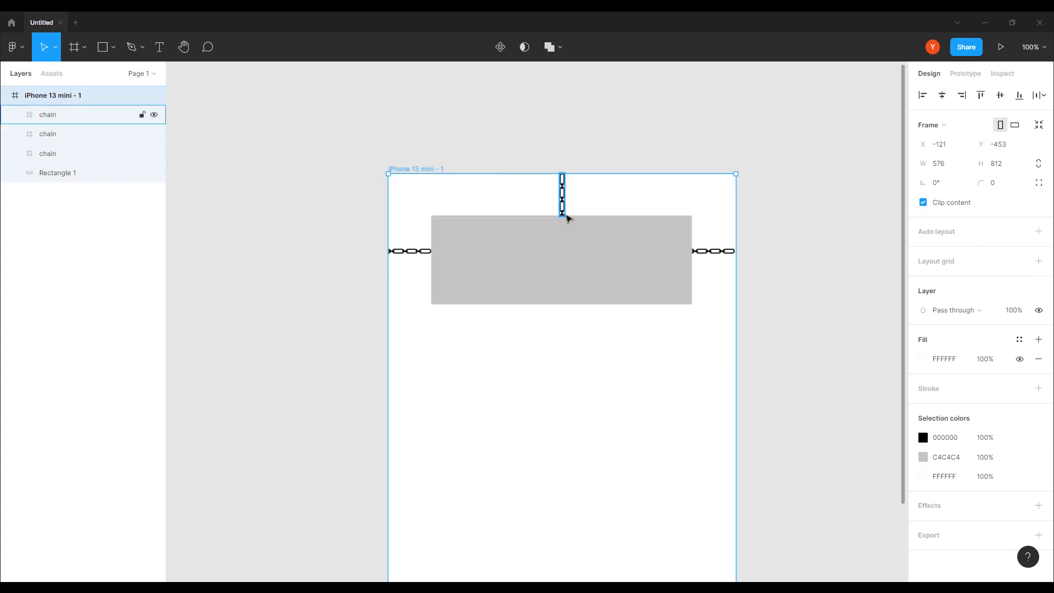
left_click(522, 275)
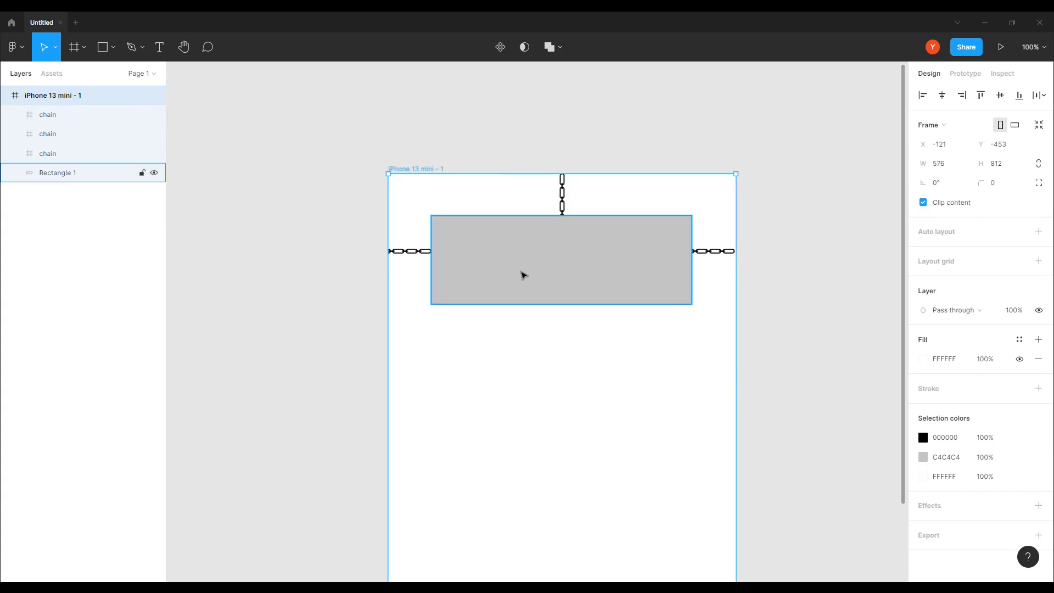
key("ctrl+z")
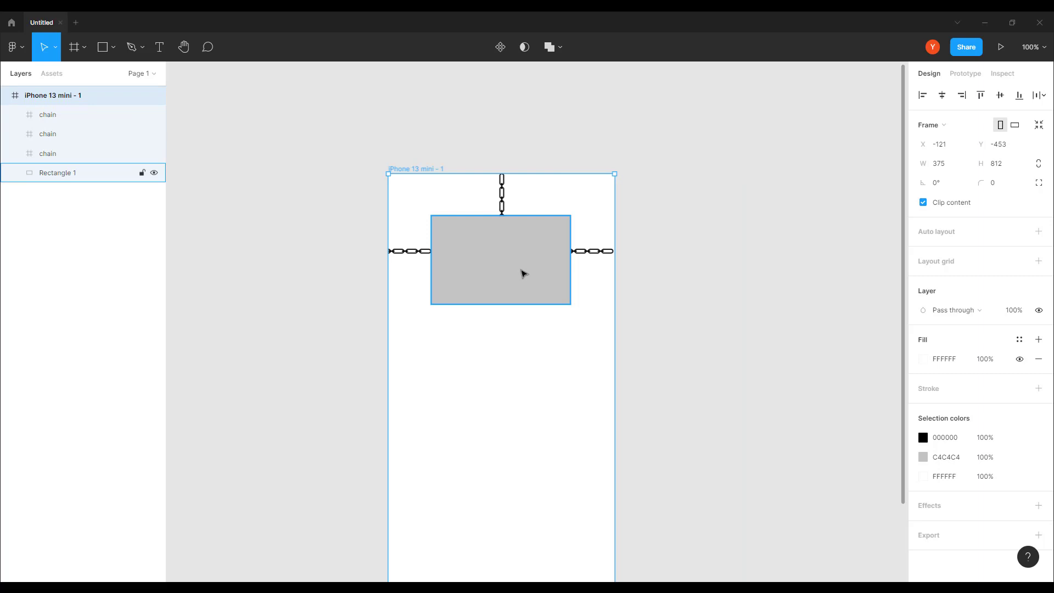
Set the grey rectangle's horizontal constraint to Center.
left_click(492, 259)
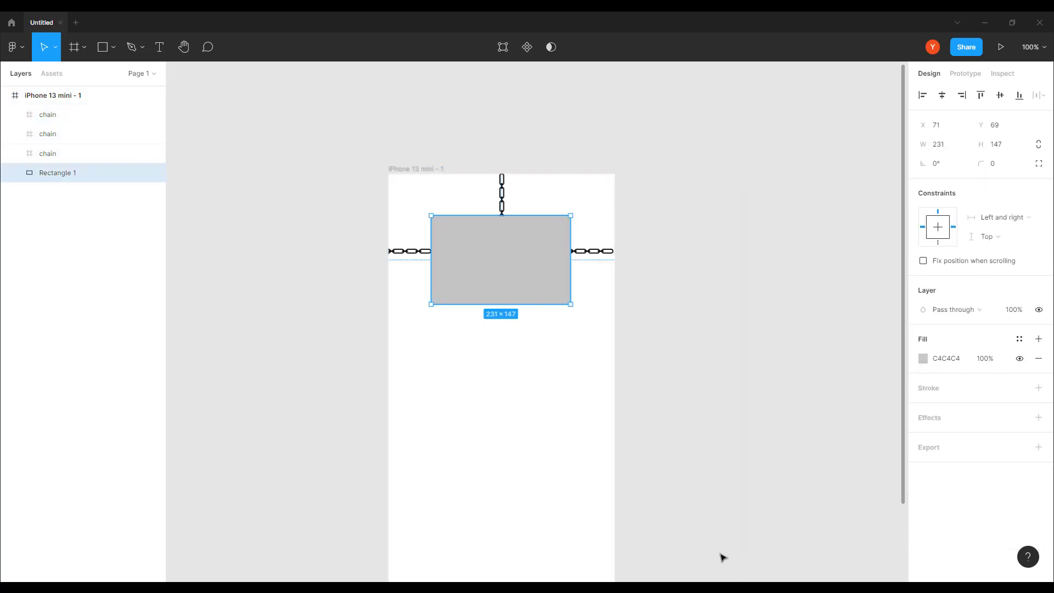
left_click(998, 217)
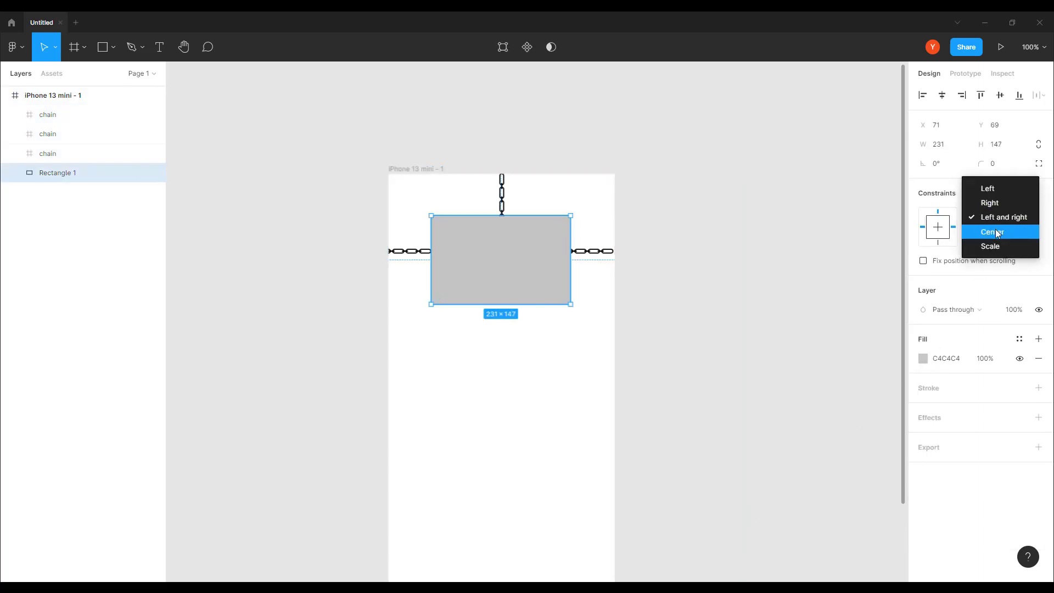
left_click(998, 233)
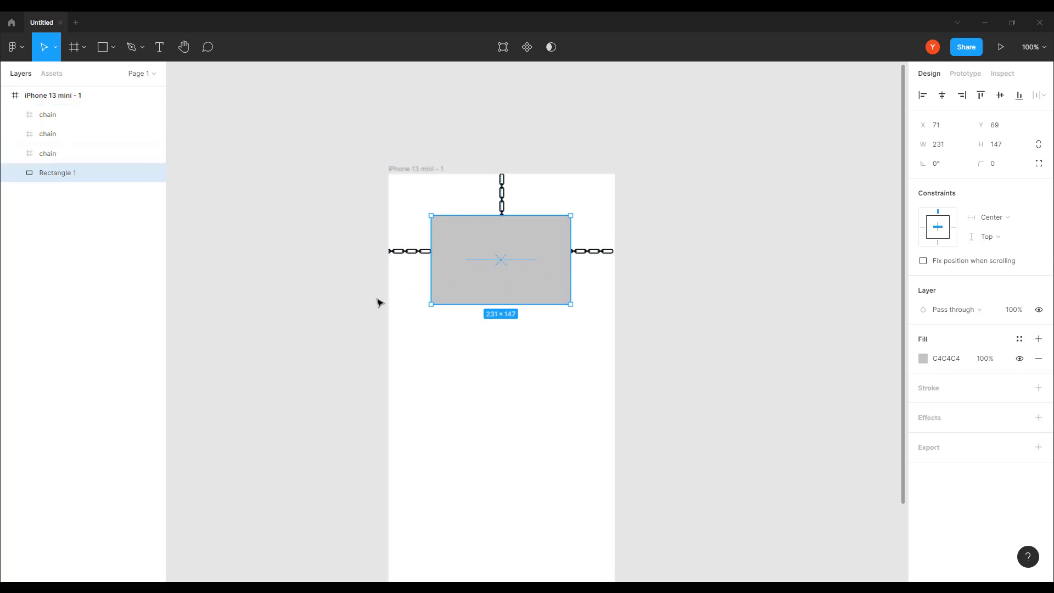
Try widening the phone frame to about 524 to test the rectangle's Center constraint, and undo the resize and the accidental frame move.
left_click(415, 169)
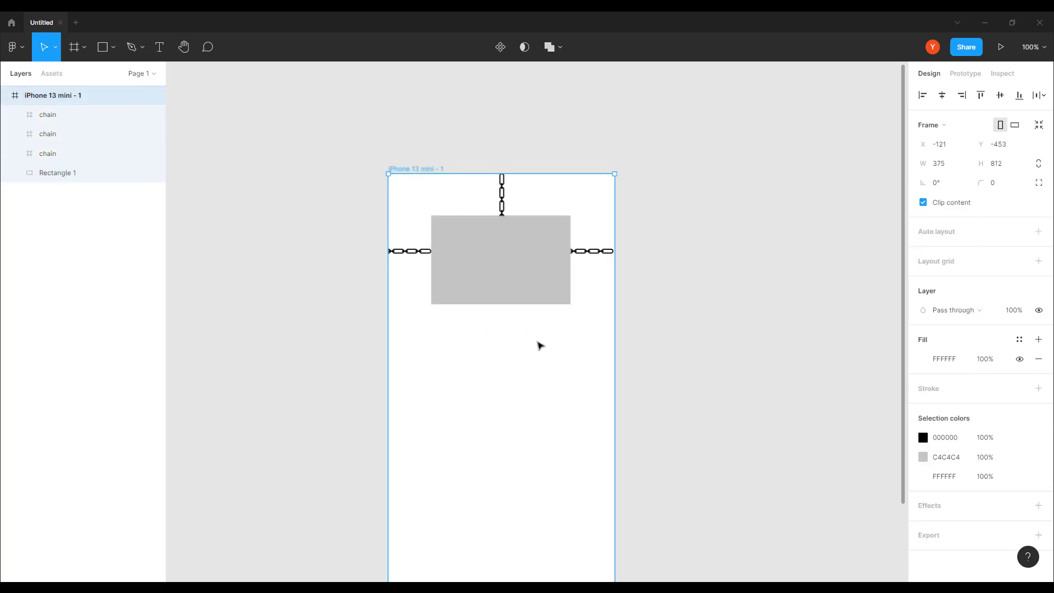
left_click_drag(616, 368, 702, 350)
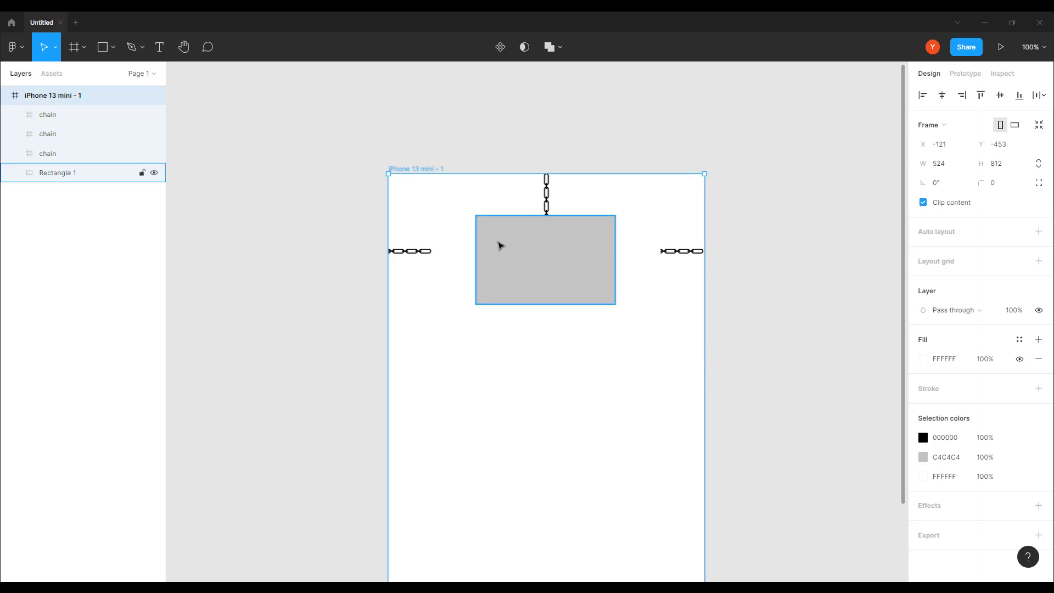
key("ctrl+z")
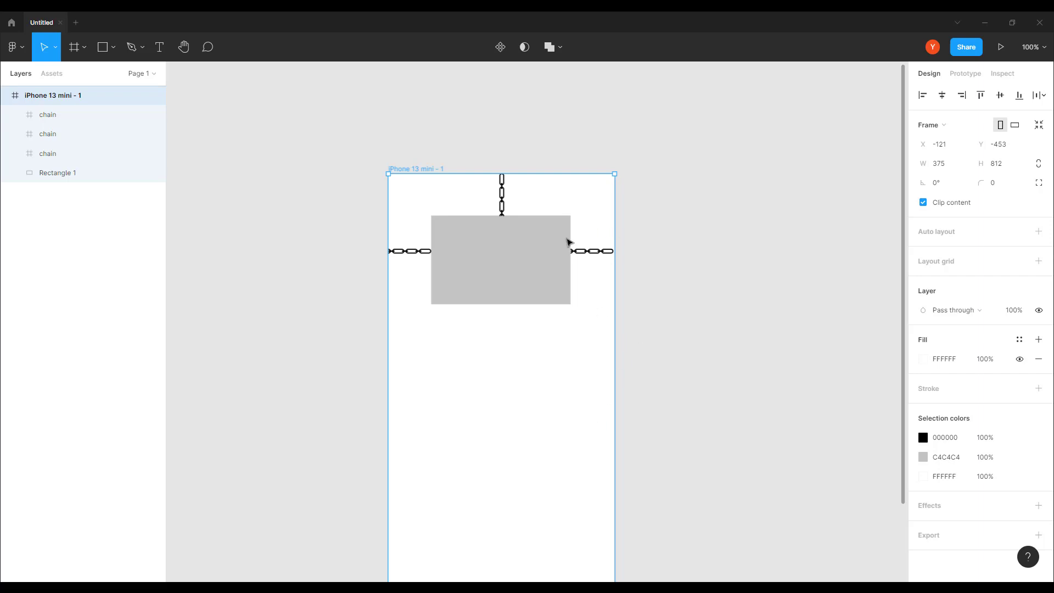
left_click_drag(595, 254, 650, 125)
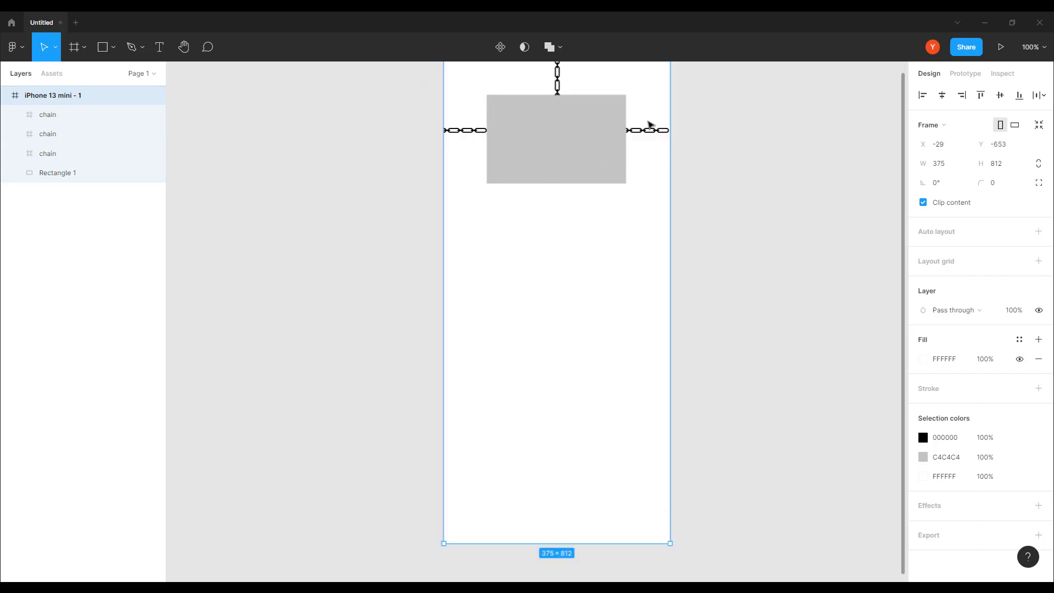
key("ctrl+z")
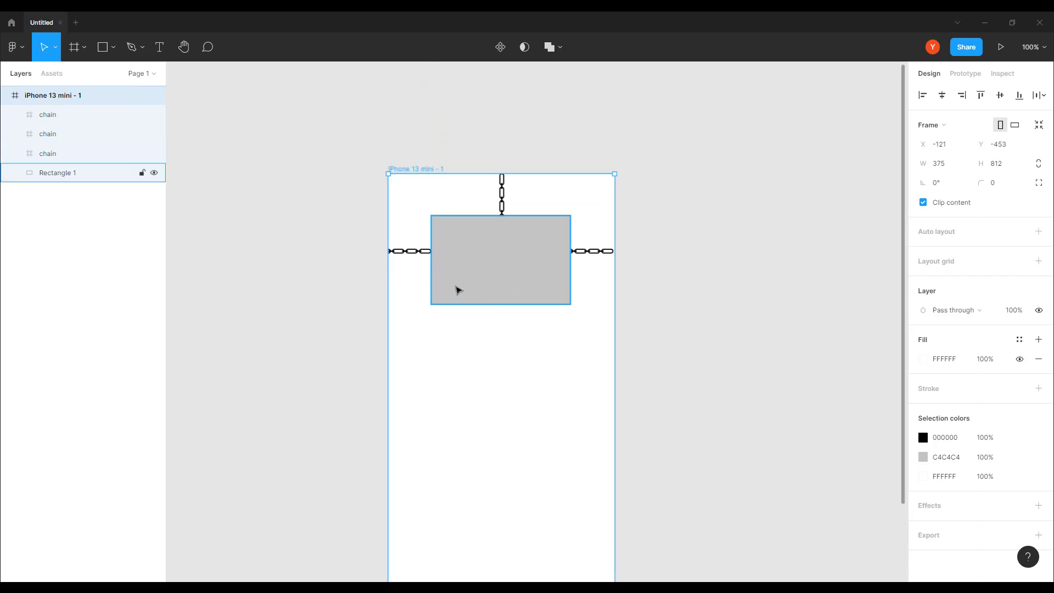
Move all three chains out of the phone frame onto the empty canvas beside it.
left_click(410, 252)
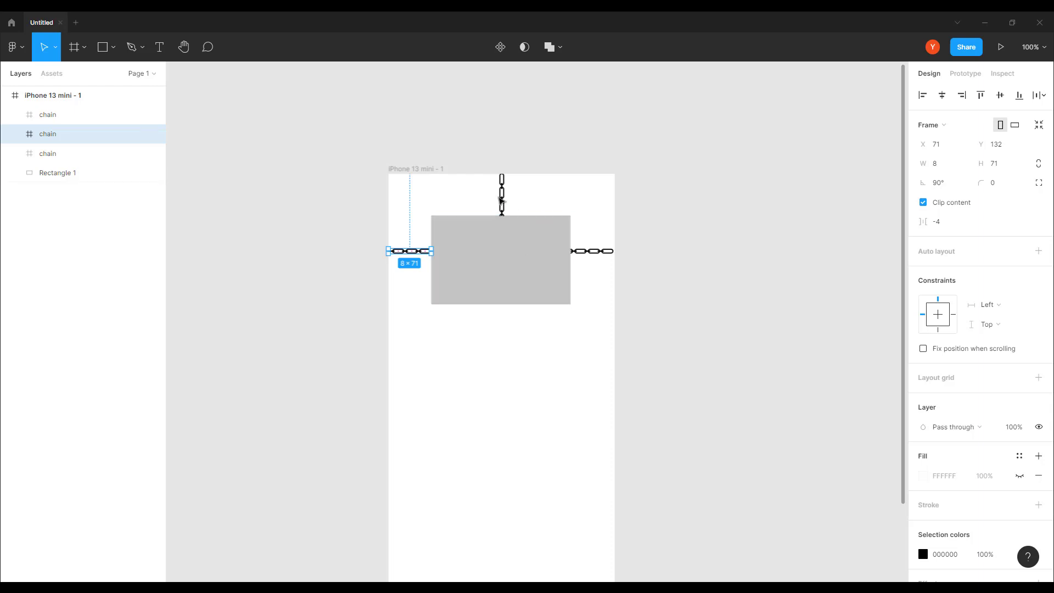
left_click_drag(504, 204, 252, 200)
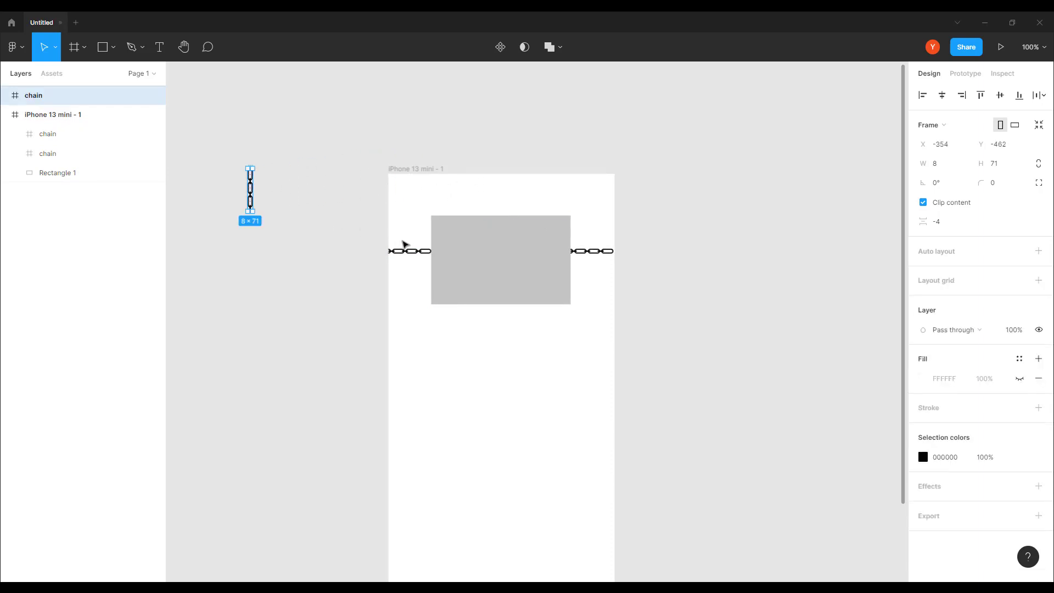
left_click_drag(414, 256, 313, 141)
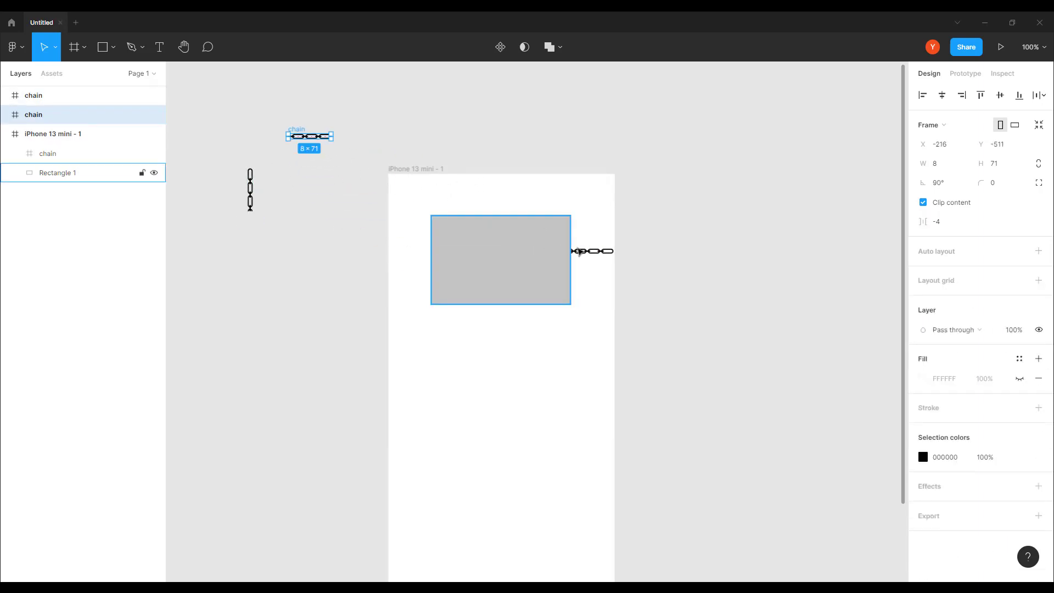
left_click(571, 256)
left_click_drag(571, 258, 227, 253)
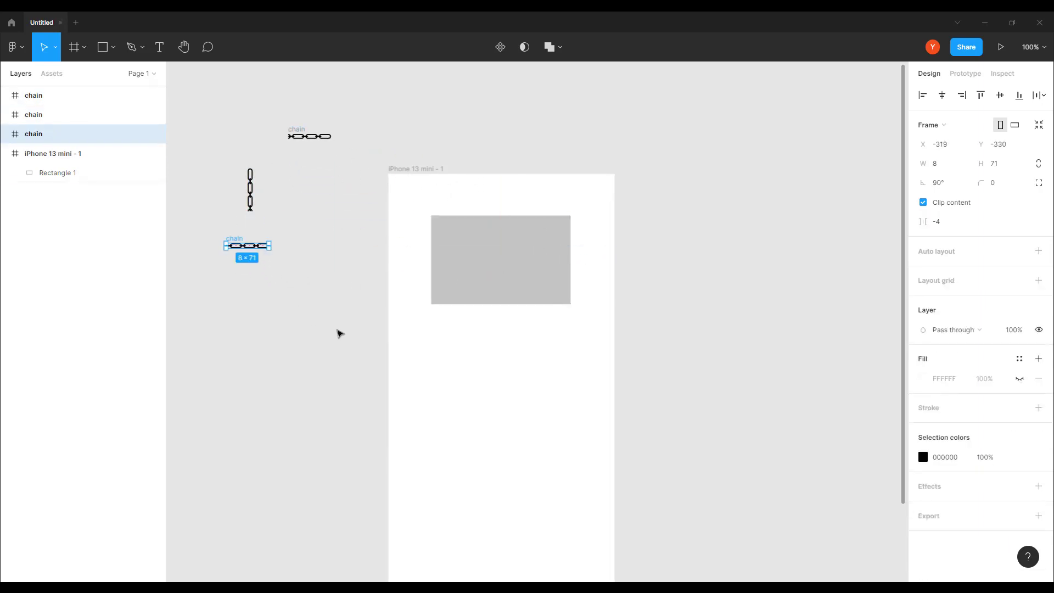
Duplicate the grey rectangle down to the lower part of the phone frame and delete the chain copied along with it.
scroll(326, 312, "down", 5)
scroll(324, 309, "up", 3)
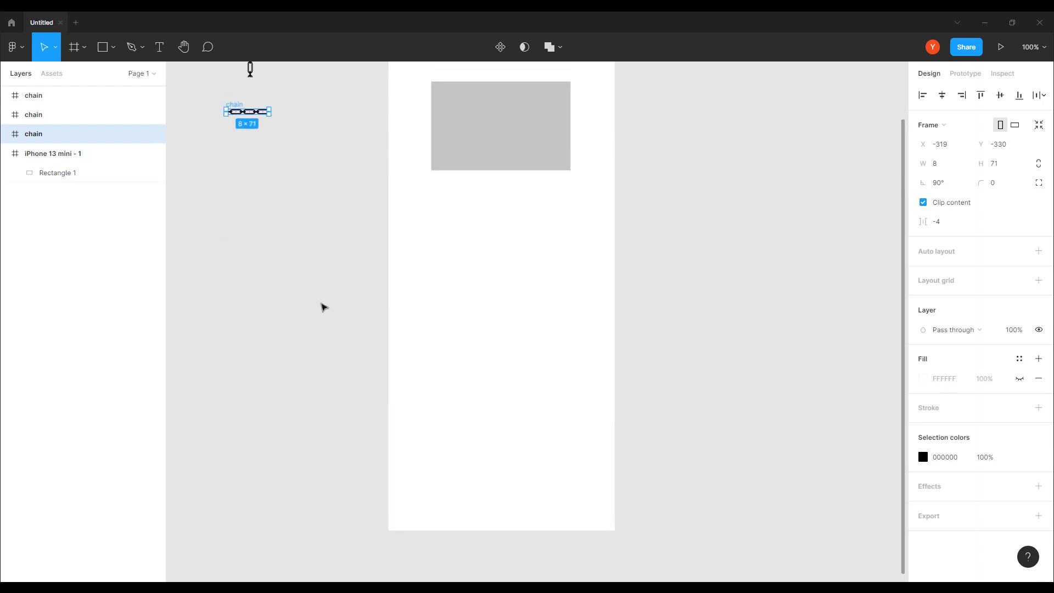
key("ctrl+minus")
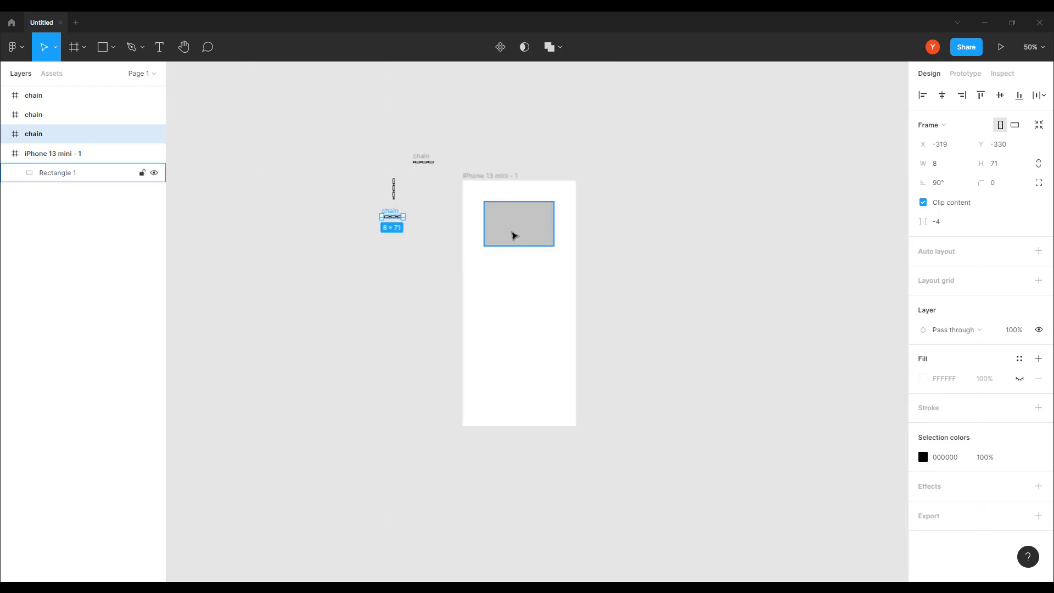
left_click(515, 237, "shift")
left_click_drag(514, 236, 521, 401)
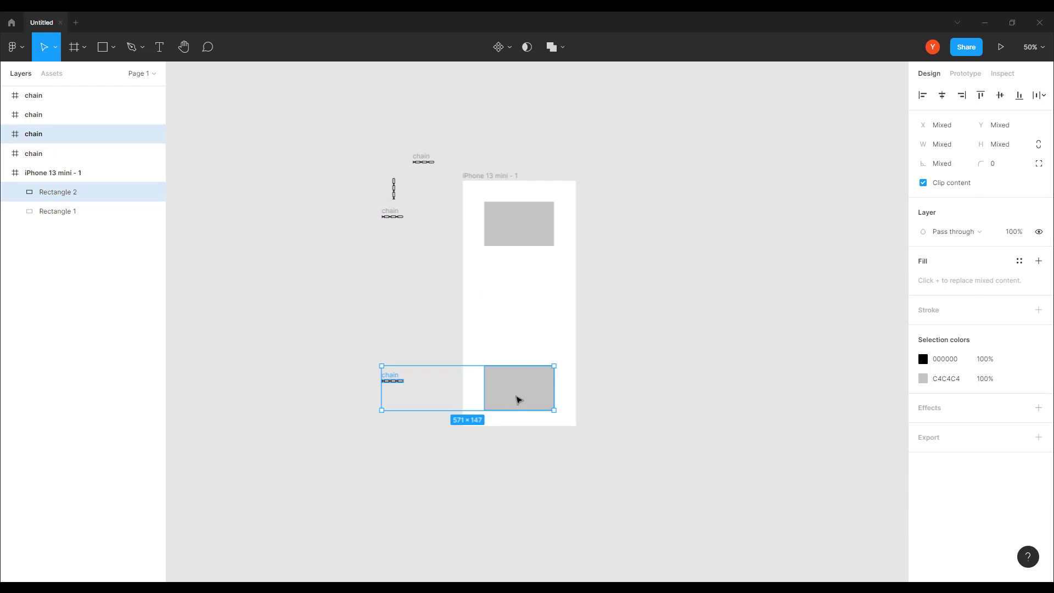
left_click_drag(351, 332, 431, 414)
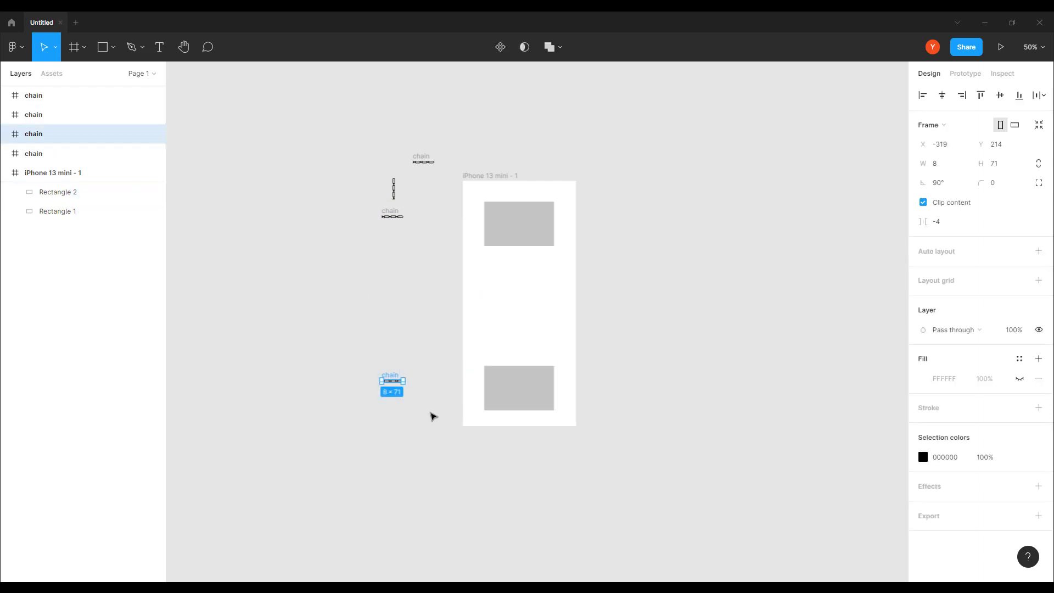
key("Delete")
Shrink the duplicated rectangle near the phone frame's lower edge to a height of 50.
left_click(510, 379)
left_click_drag(511, 366, 512, 398)
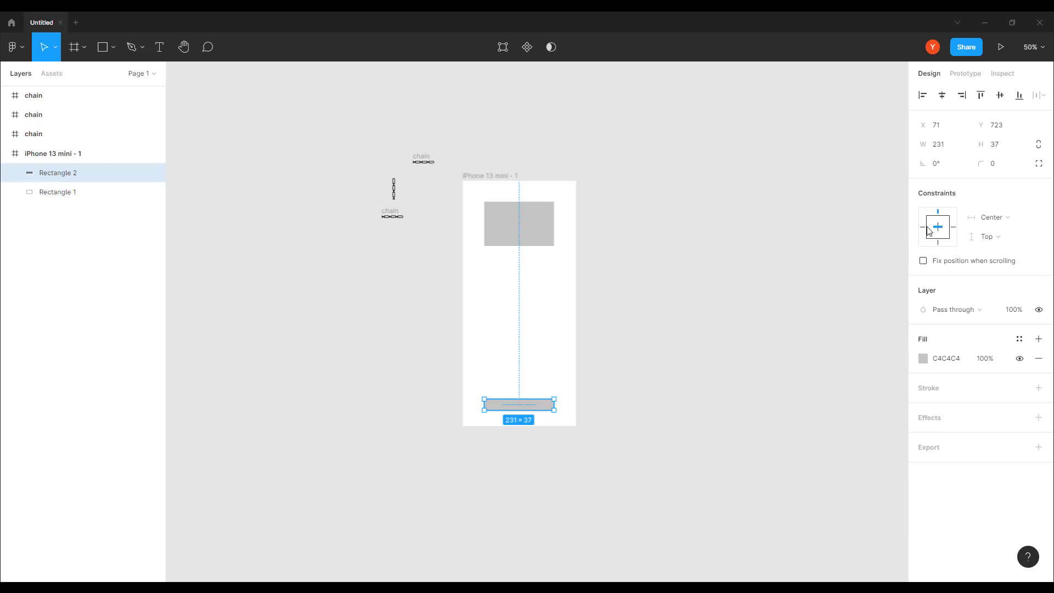
left_click(1011, 144)
type("50")
key("Return")
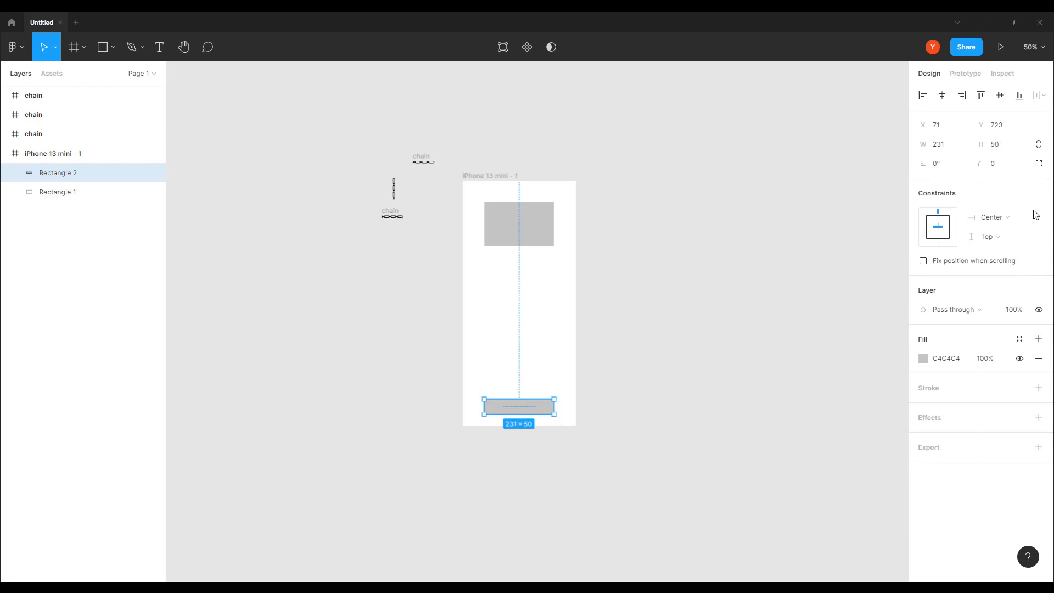
Set the lower rectangle's corner radius to 30 and widen it to 270, centred horizontally in the phone frame.
left_click(999, 164)
type("30")
key("Return")
left_click_drag(560, 407, 567, 406)
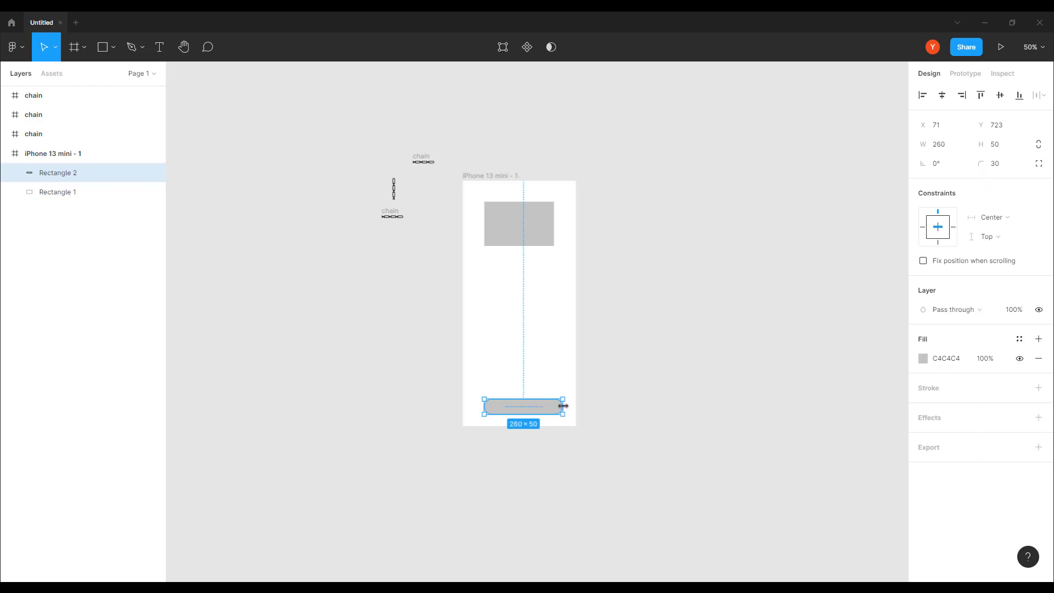
left_click(942, 95)
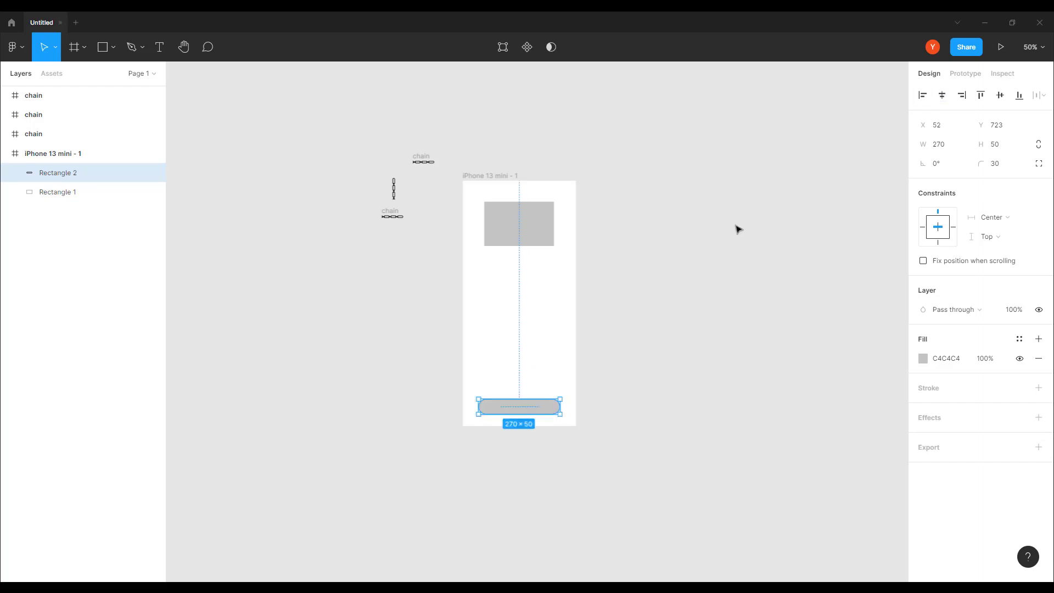
Fill the rounded lower rectangle with black (000000) and move it up to a Y position of 699.
left_click(923, 360)
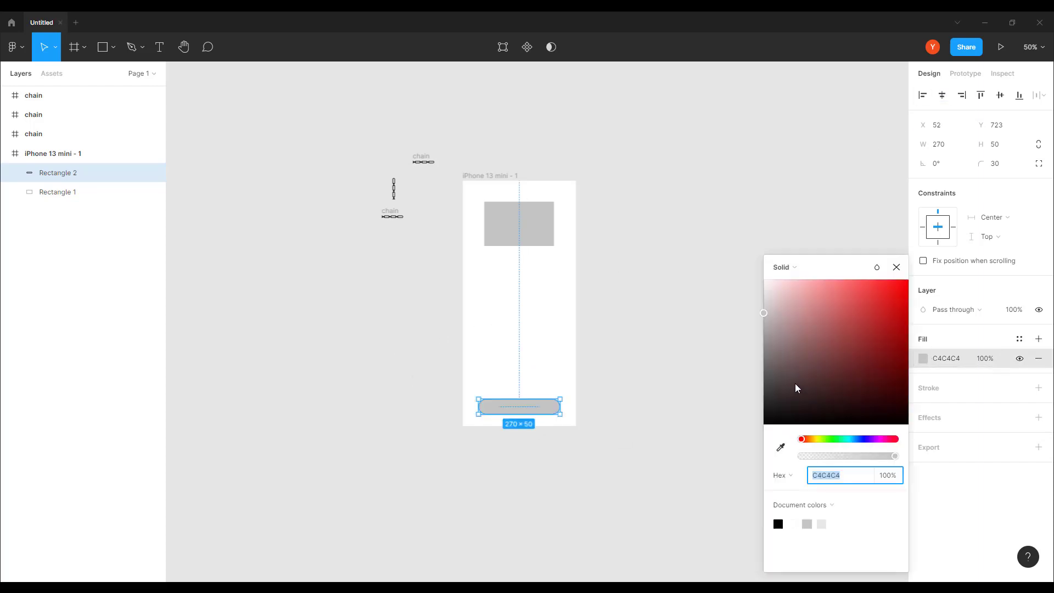
left_click_drag(796, 386, 678, 476)
left_click(313, 337)
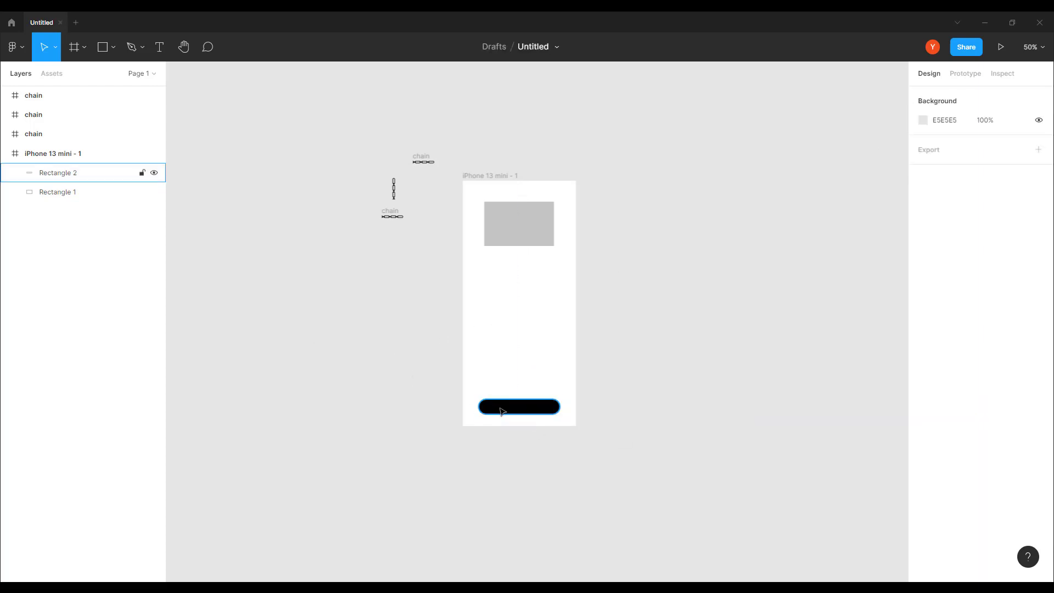
left_click_drag(502, 412, 506, 405)
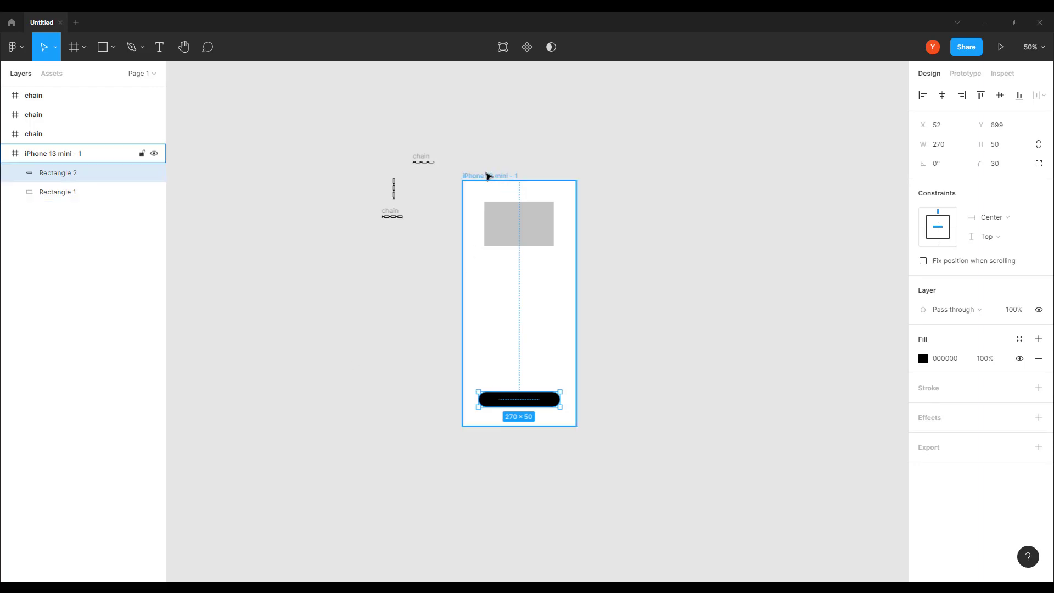
Set the vertical constraint of the black rounded rectangle to Bottom.
left_click(489, 175)
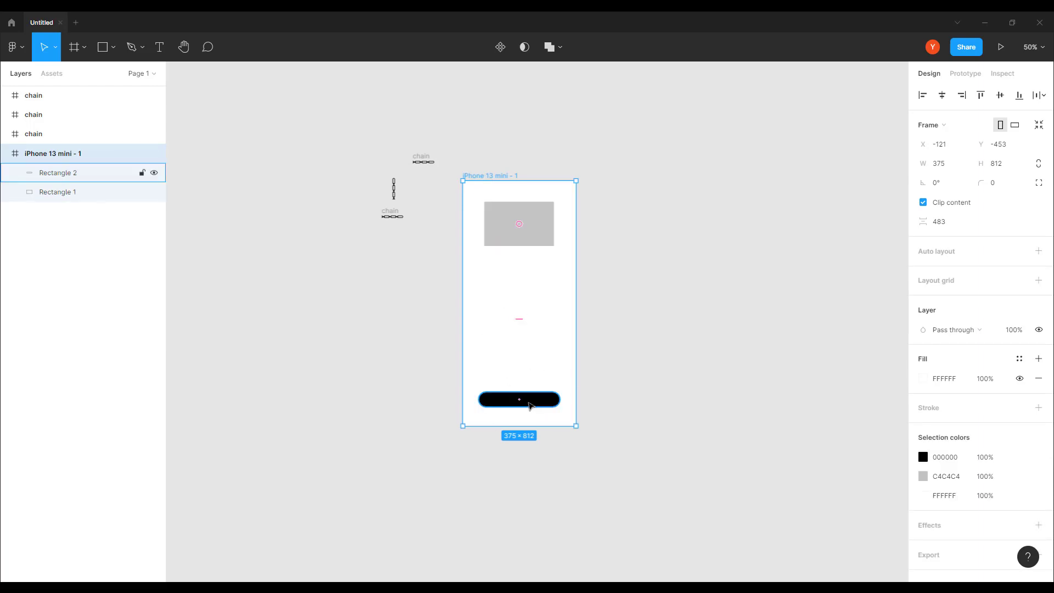
left_click(530, 406)
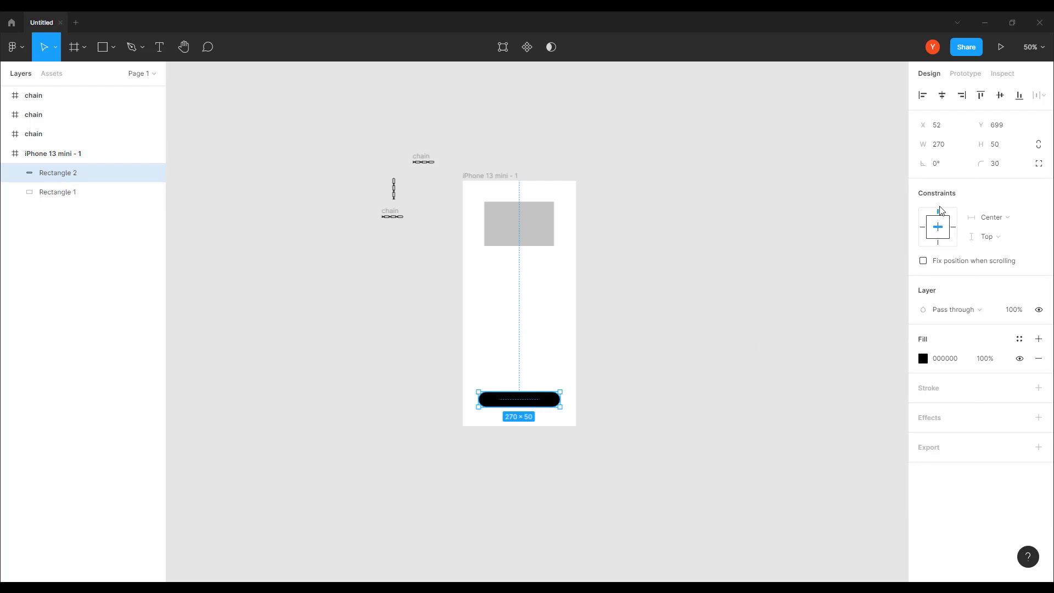
left_click(992, 236)
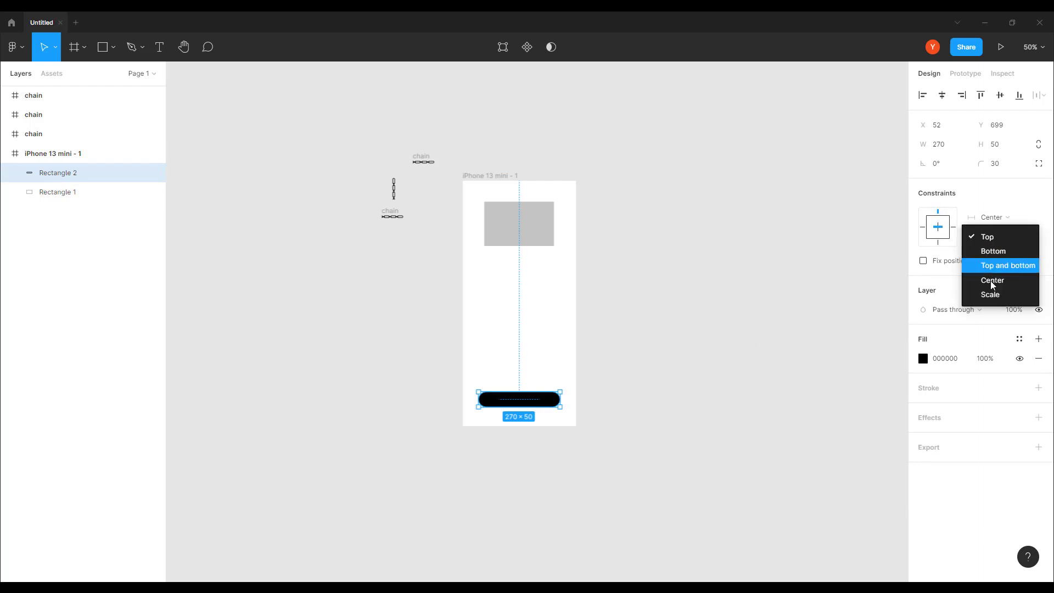
left_click(994, 251)
left_click(500, 176)
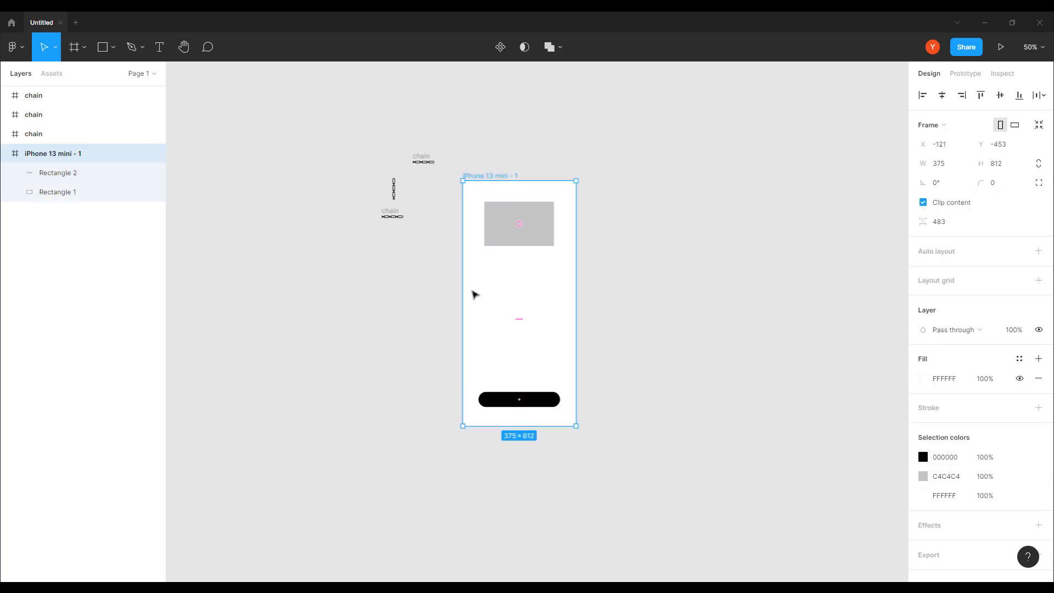
Try shortening the phone frame to a height of about 789 to test the bottom constraint, and undo the resize.
mouse_move(483, 428)
left_mouse_down()
mouse_move(487, 347)
mouse_move(498, 450)
mouse_move(497, 332)
mouse_move(499, 419)
left_mouse_up()
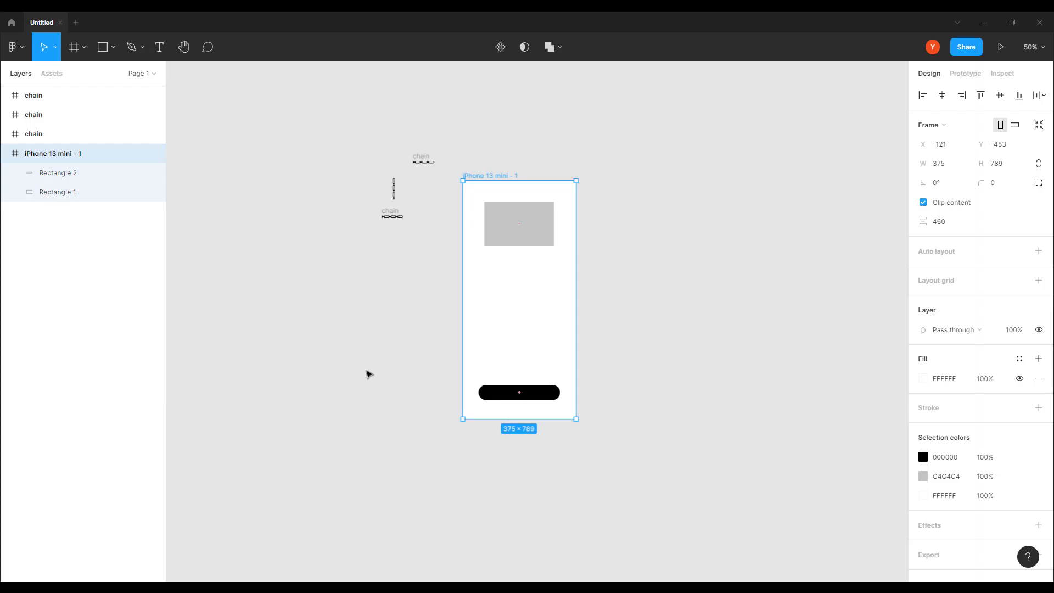
key("ctrl+z")
Add the text "Some text" on the black rounded rectangle and set its font size to 20.
scroll(371, 376, "up", 10)
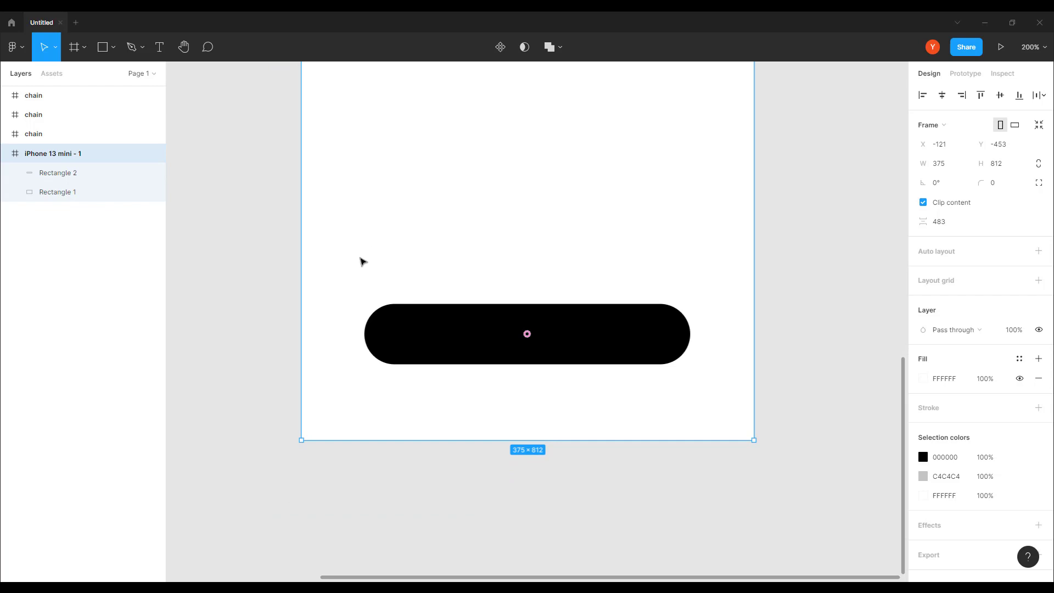
left_click(203, 160)
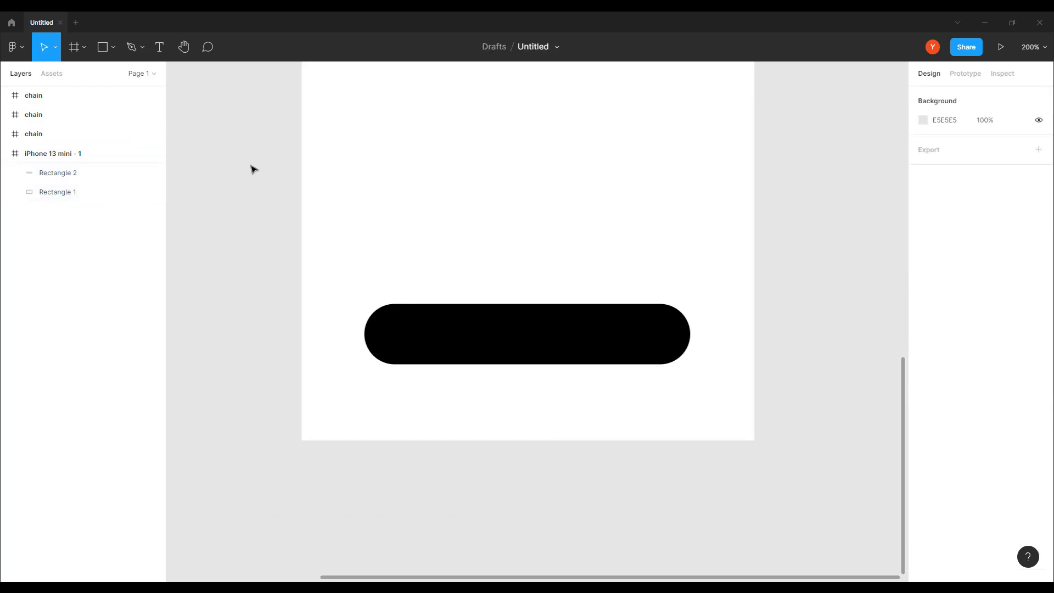
left_click(159, 47)
left_click(433, 332)
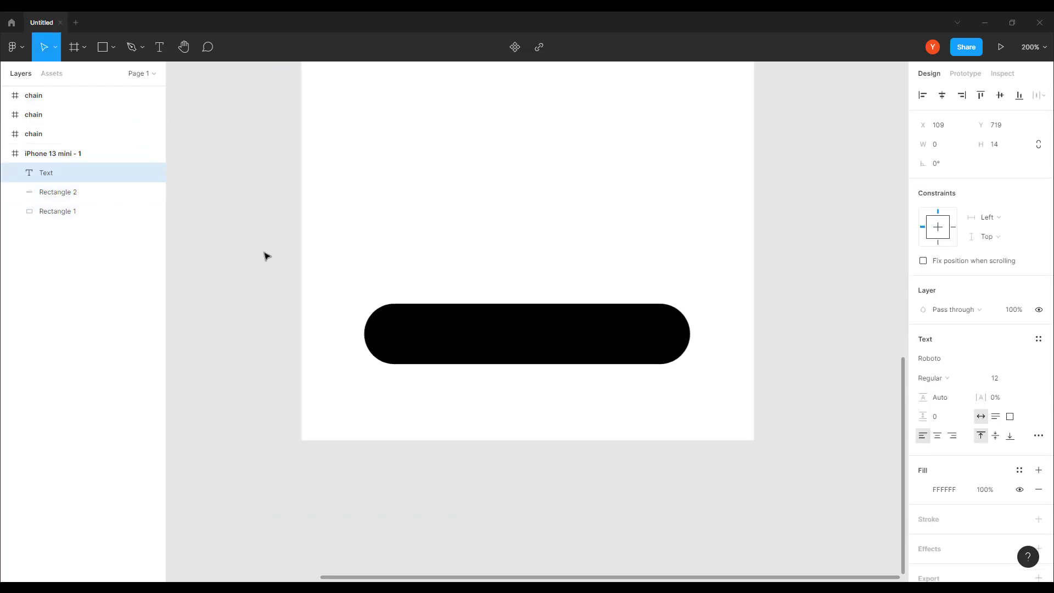
type("Some text")
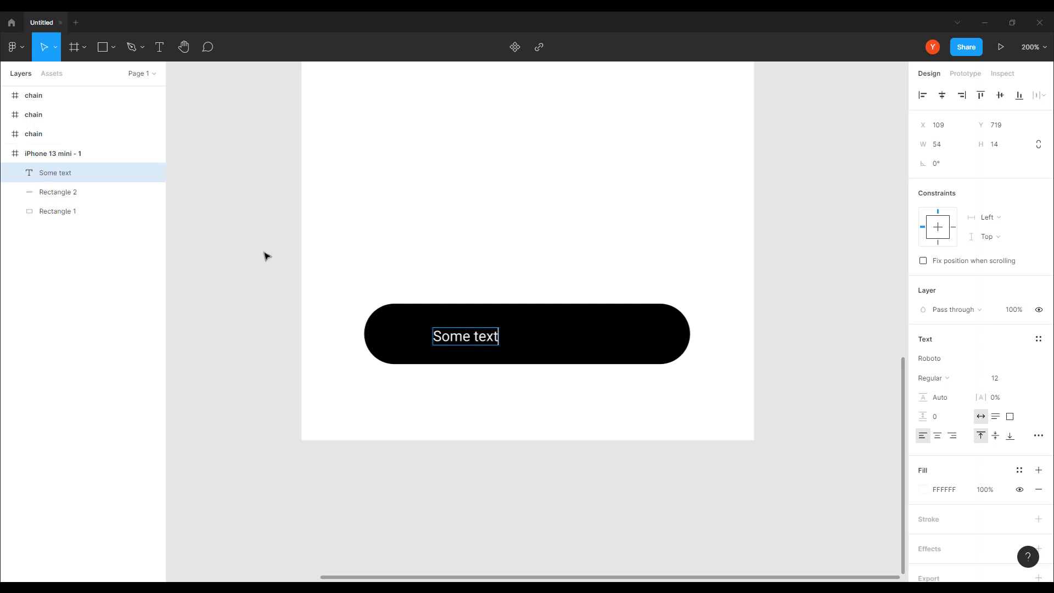
key("Escape")
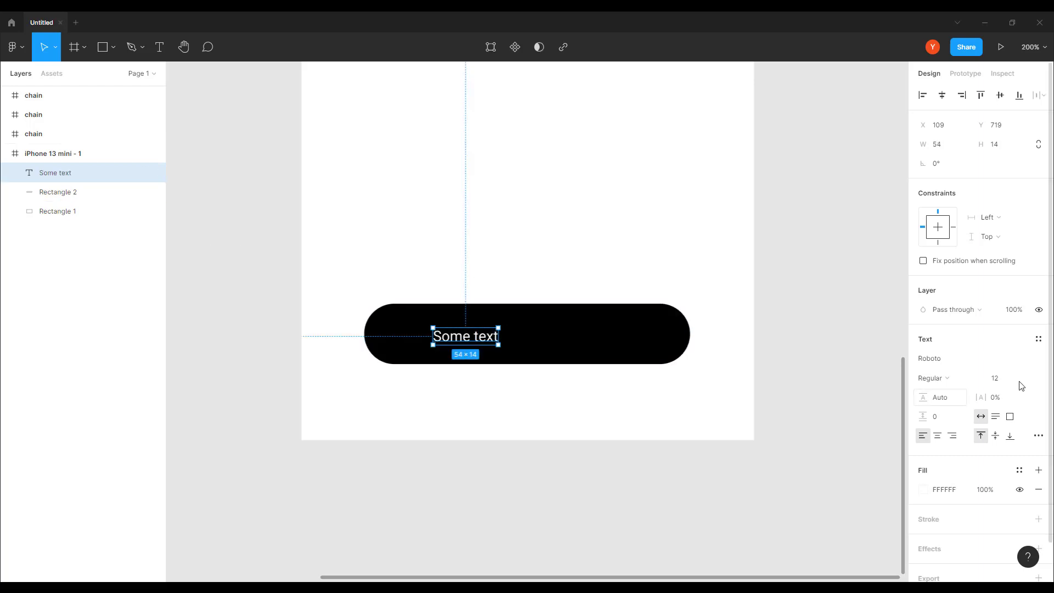
left_click(998, 385)
type("20")
key("Return")
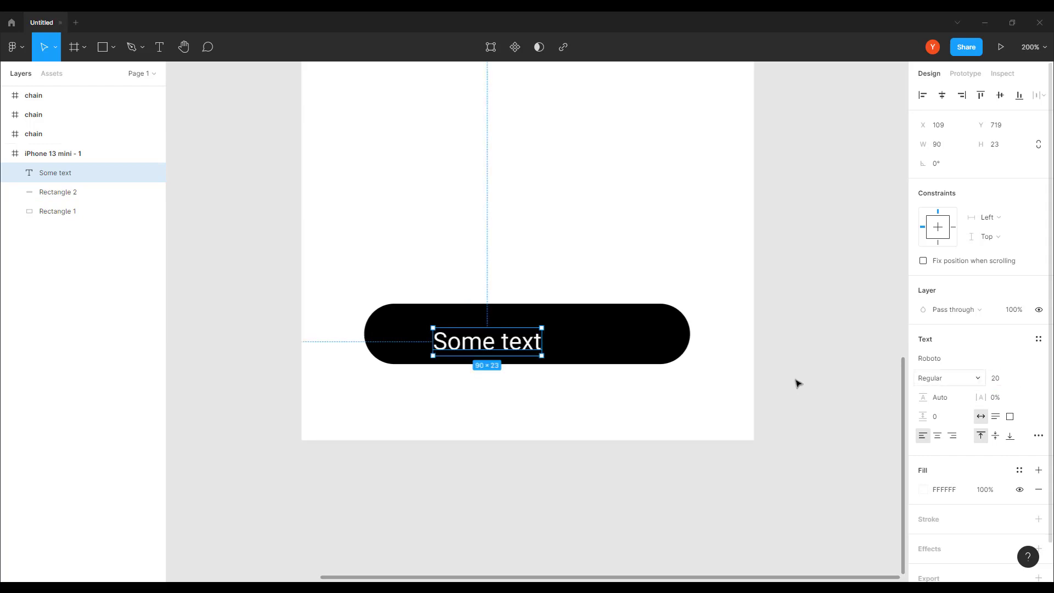
Centre the text horizontally and vertically on the black rounded rectangle and group the two objects.
left_click(588, 310, "shift")
left_click(943, 96)
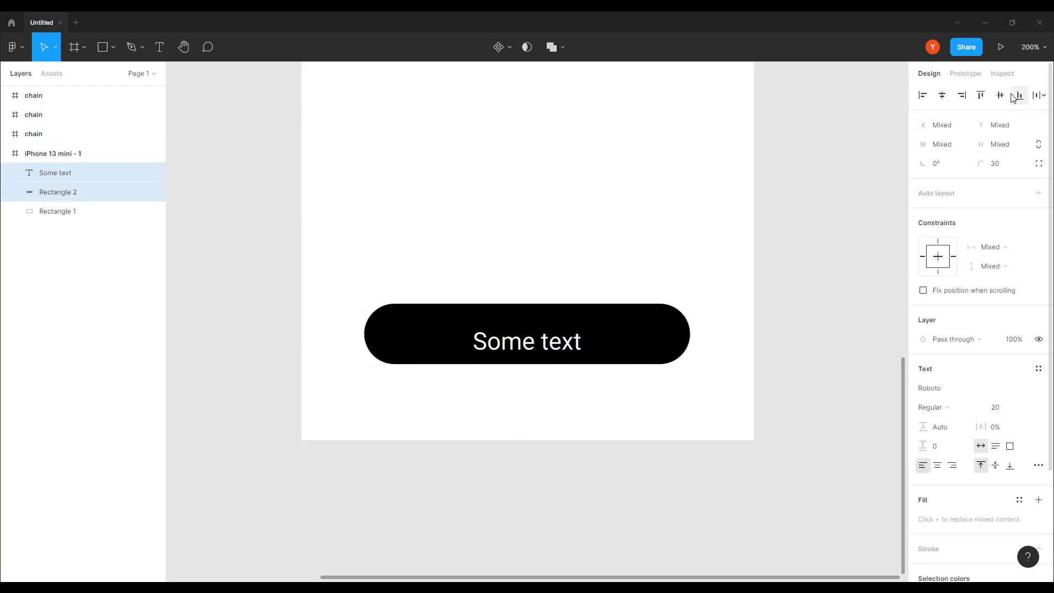
left_click(1000, 96)
left_click(461, 213)
left_click_drag(626, 253, 402, 403)
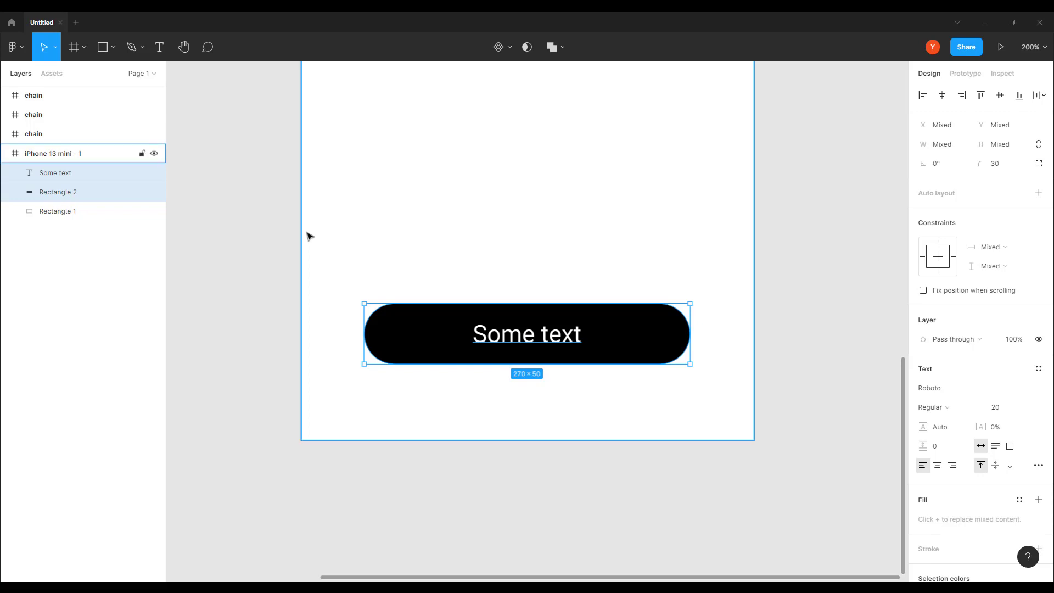
key("ctrl+g")
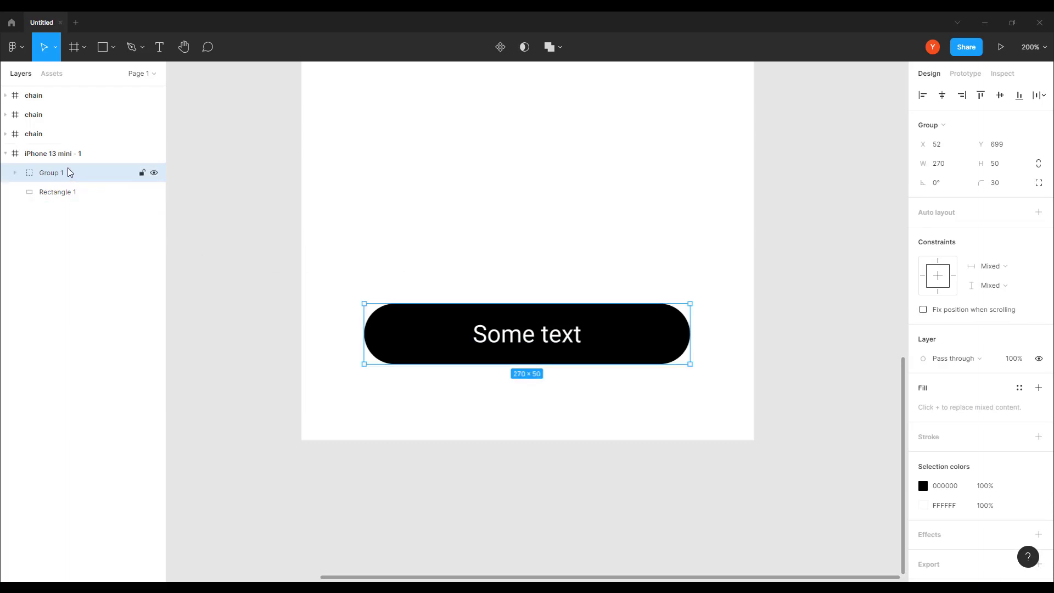
Set the horizontal constraint of the "Some text" layer inside the group to Center.
left_click(991, 267)
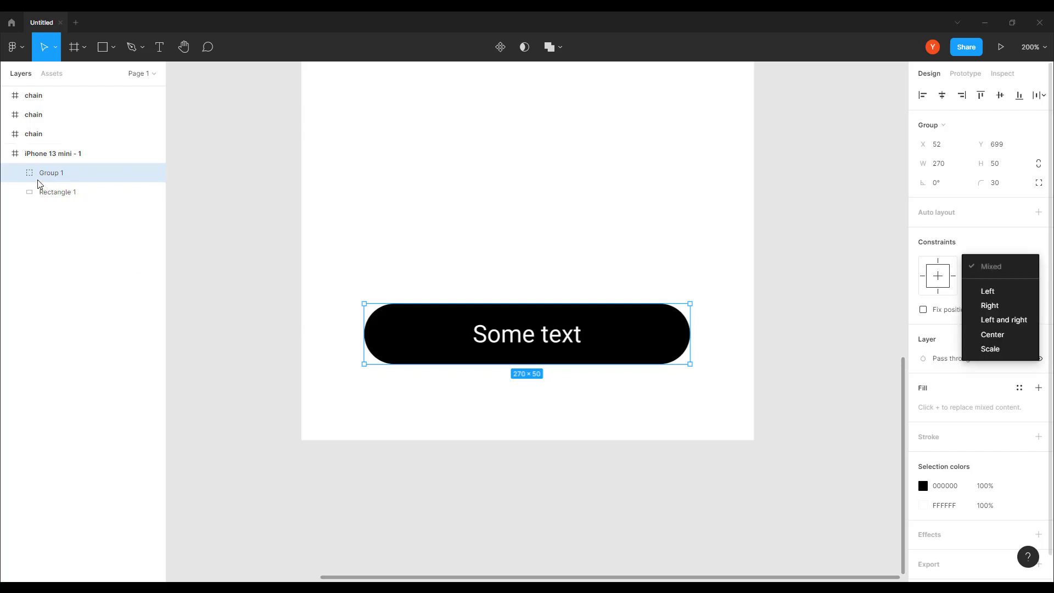
left_click(19, 181)
left_click(17, 173)
left_click(71, 193)
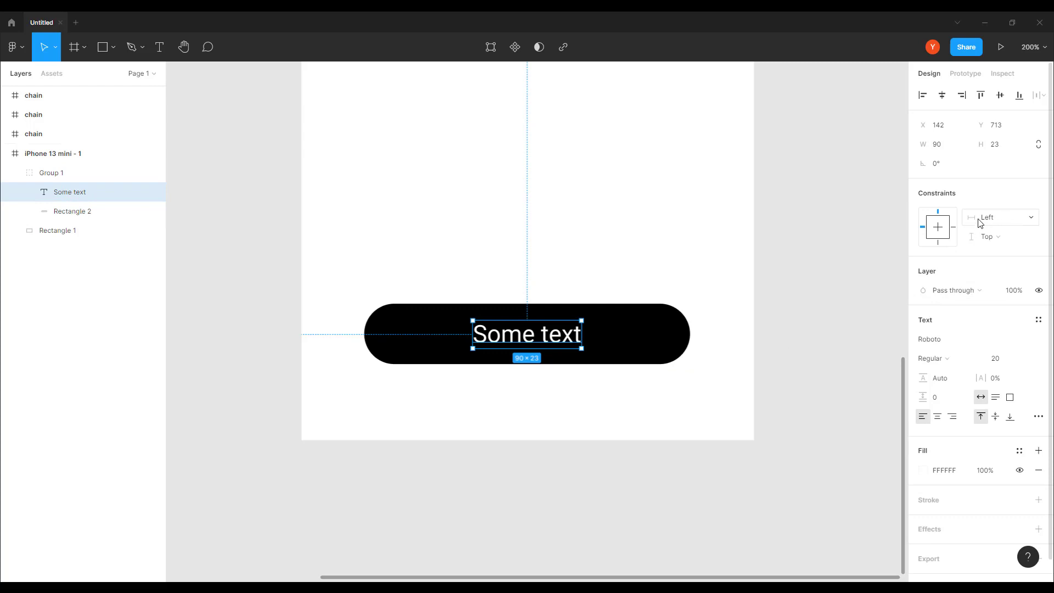
left_click(996, 222)
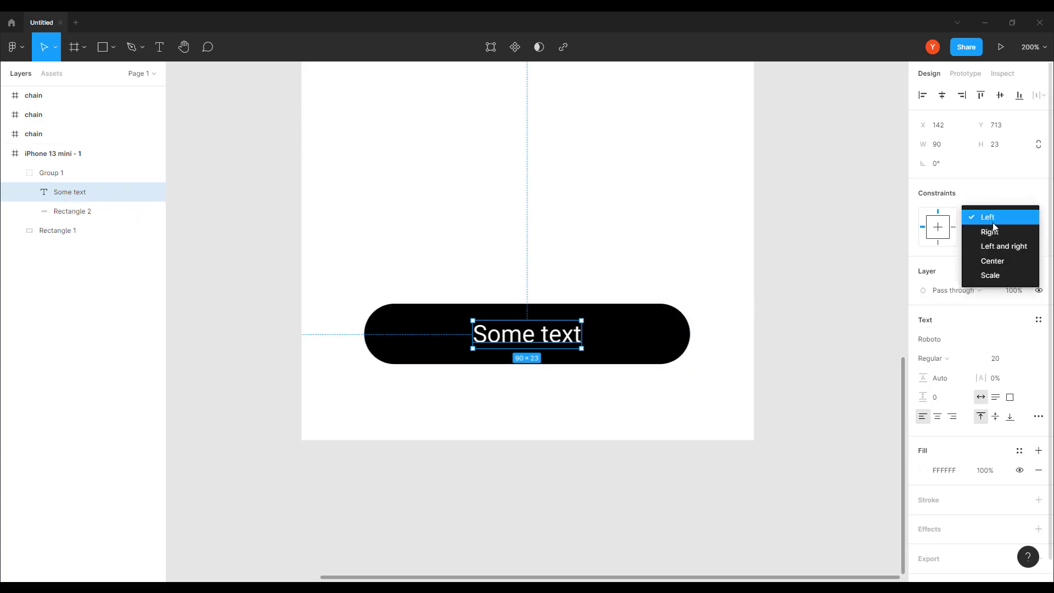
left_click(997, 258)
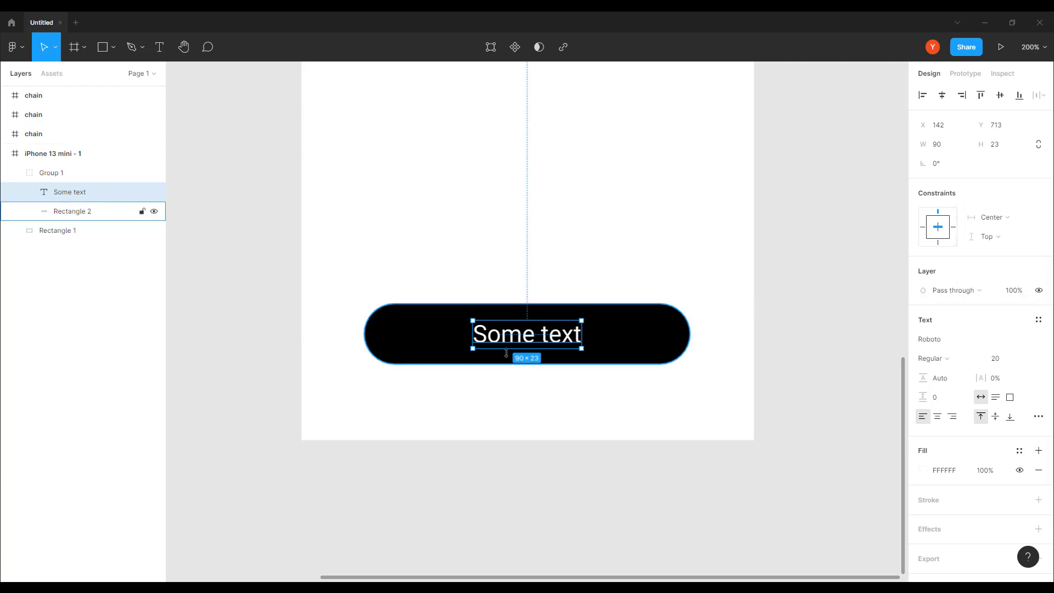
Set the horizontal constraint of the black rounded rectangle in the group to Left and right.
left_click(423, 354)
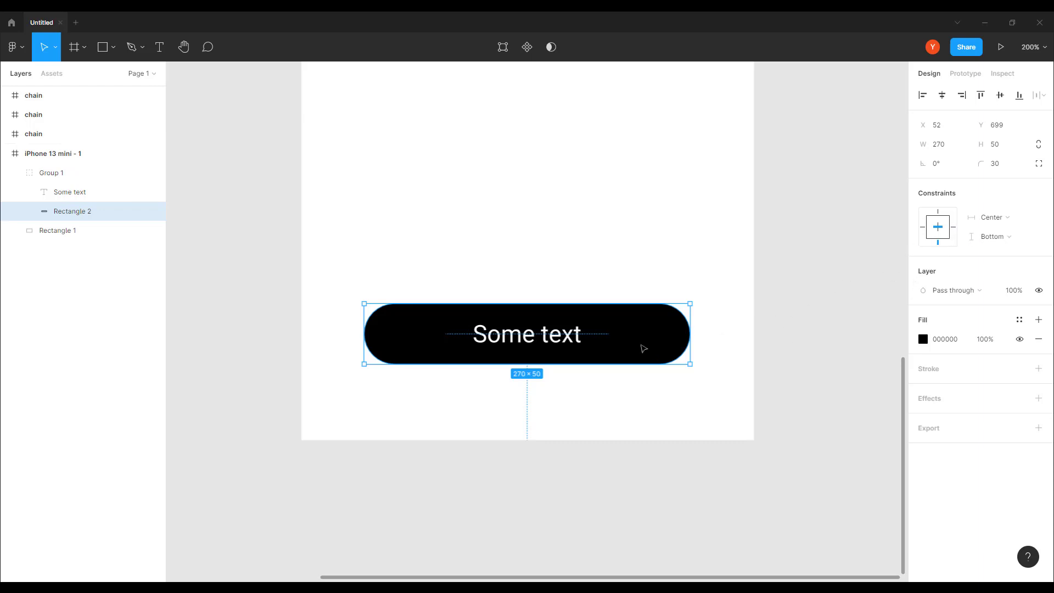
left_click(989, 218)
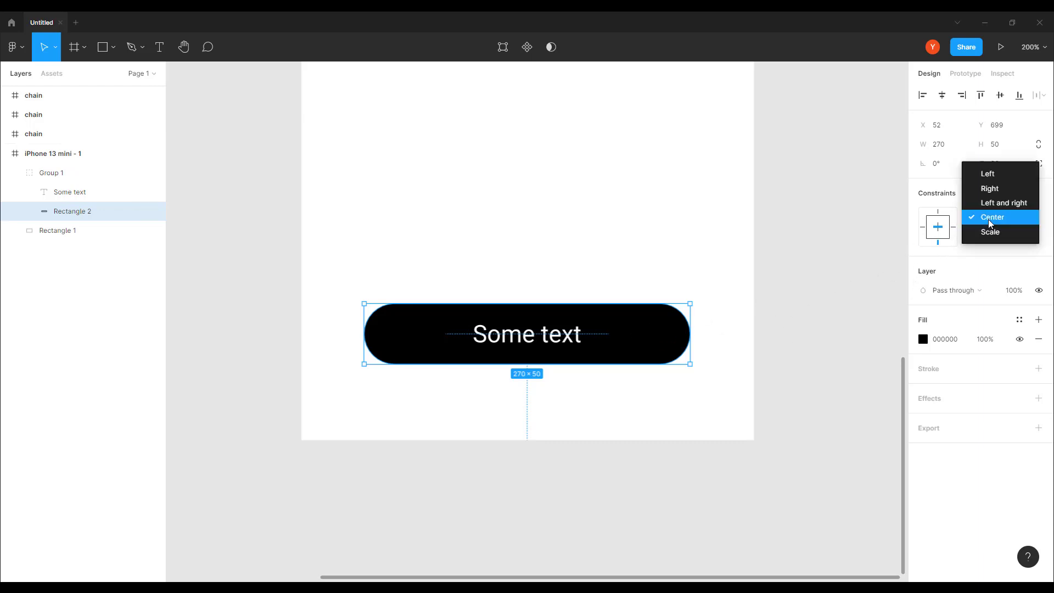
left_click(992, 206)
left_click(291, 338)
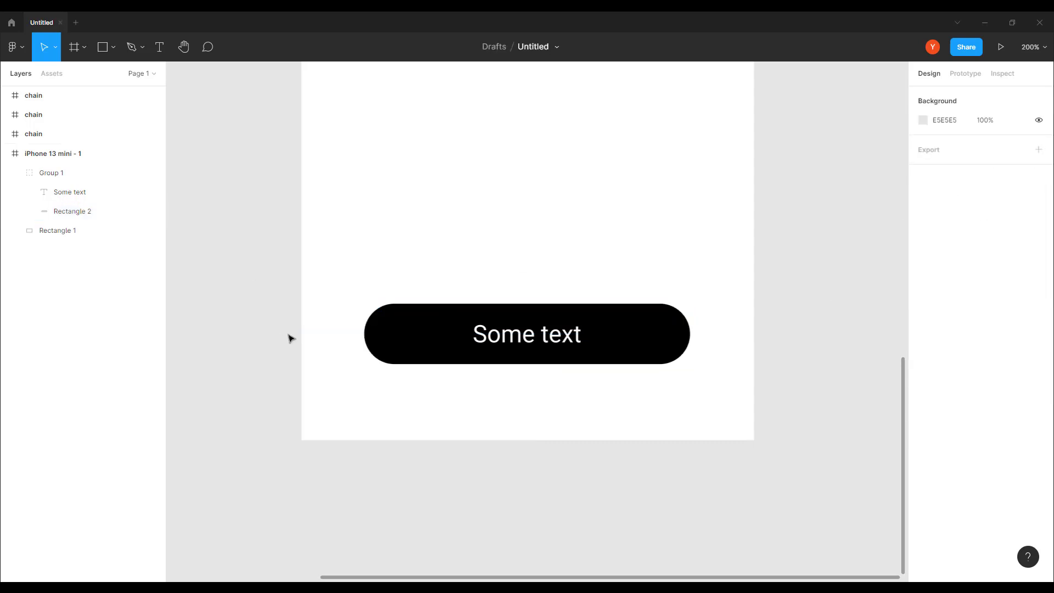
Test the horizontal constraints by widening the phone frame to about 657 and narrowing it back to 375.
key("minus")
key("minus")
left_click(525, 103)
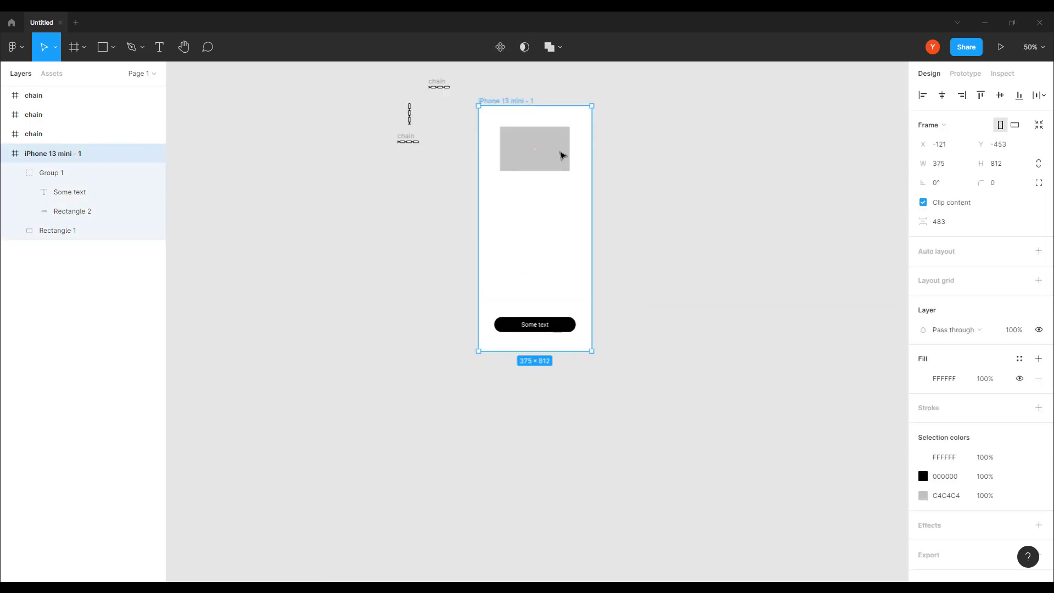
left_click_drag(597, 205, 679, 205)
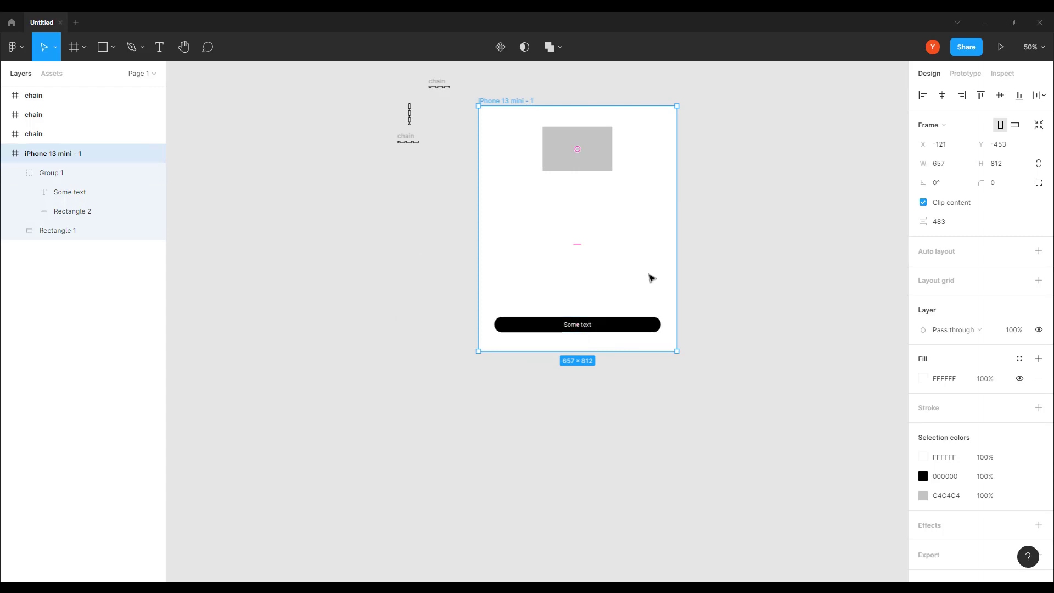
left_click_drag(677, 266, 591, 266)
Set the width of the iPhone 13 mini frame to 400.
key("shift+0")
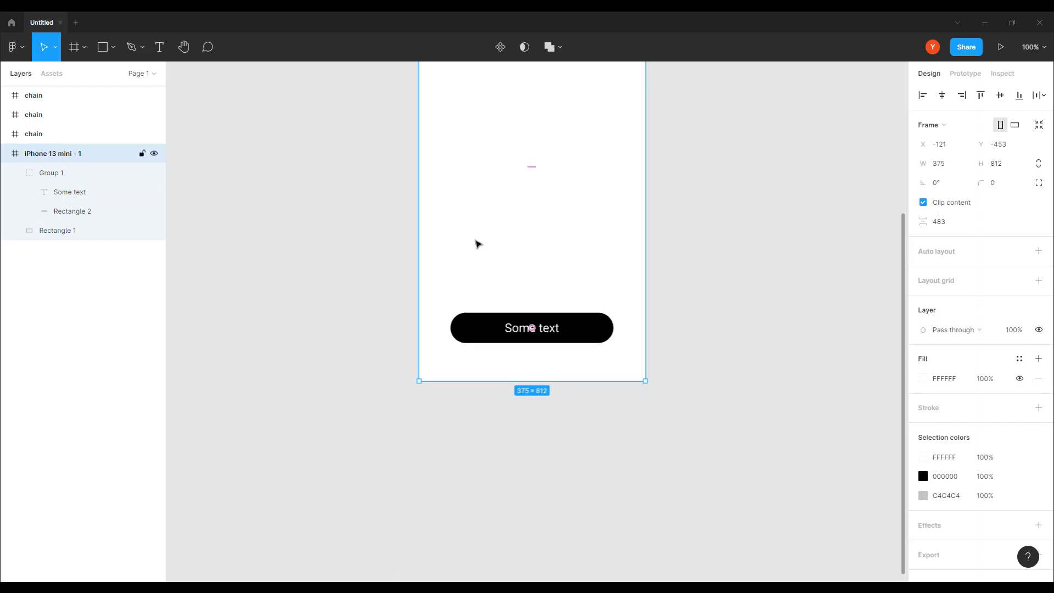
left_click_drag(325, 264, 341, 448)
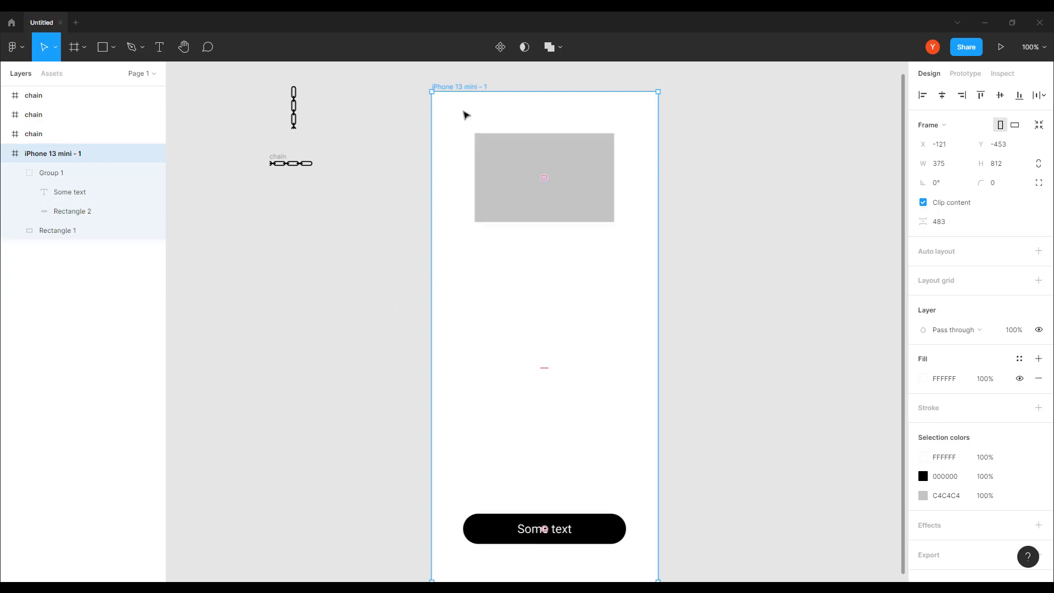
left_click(950, 170)
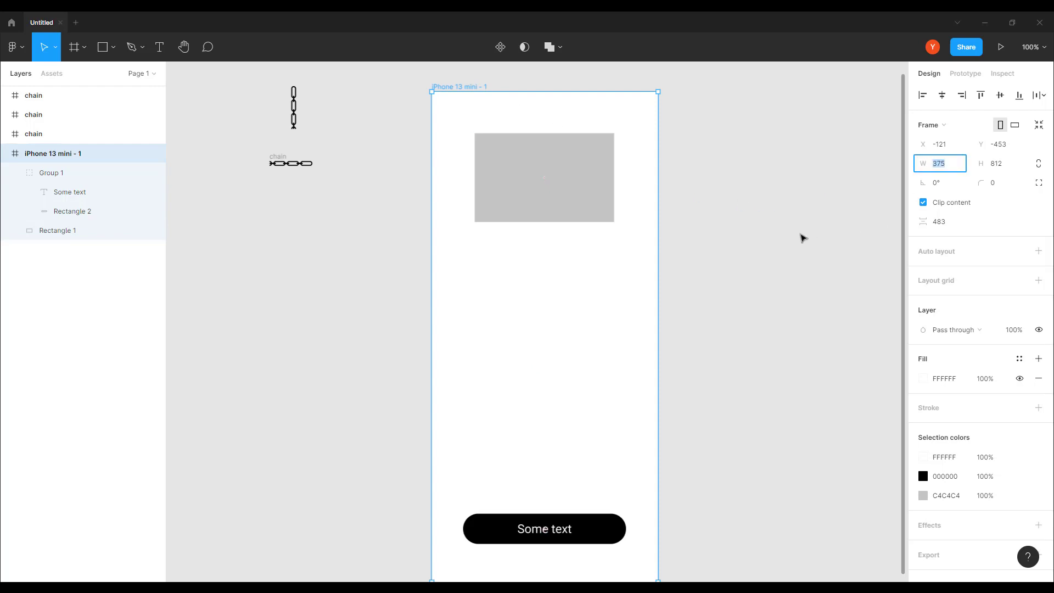
type("400")
key("Return")
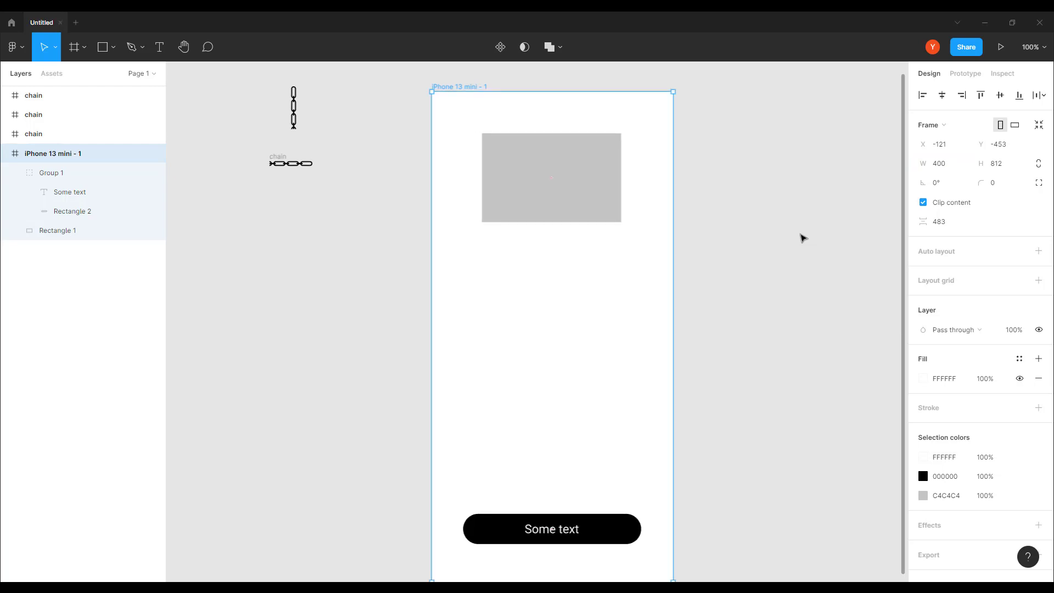
Set the grey rectangle's width to 200 and centre it horizontally in the phone frame.
left_click(593, 184)
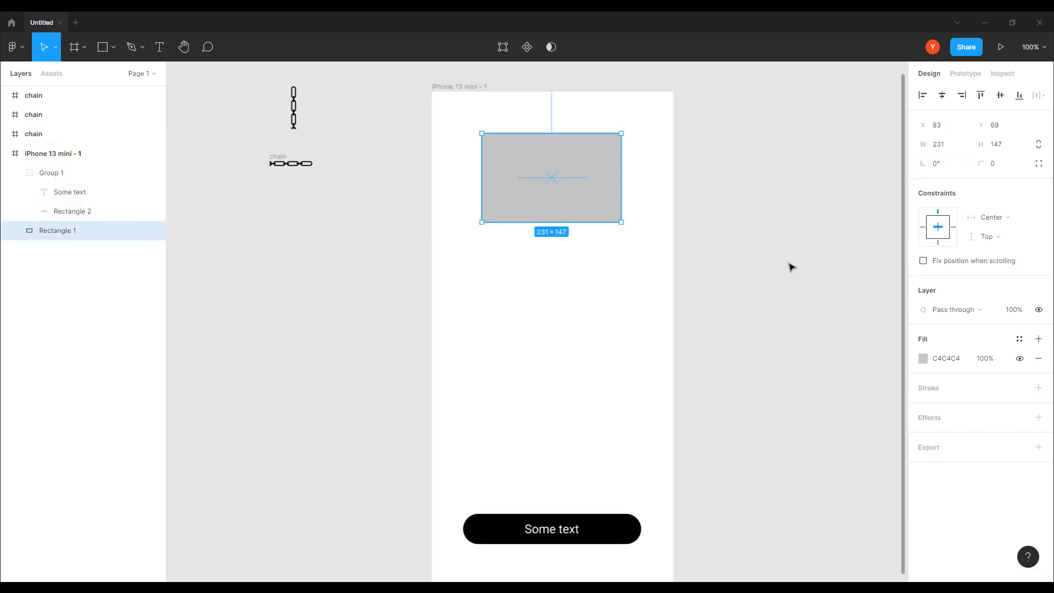
left_click(939, 144)
type("200")
key("Return")
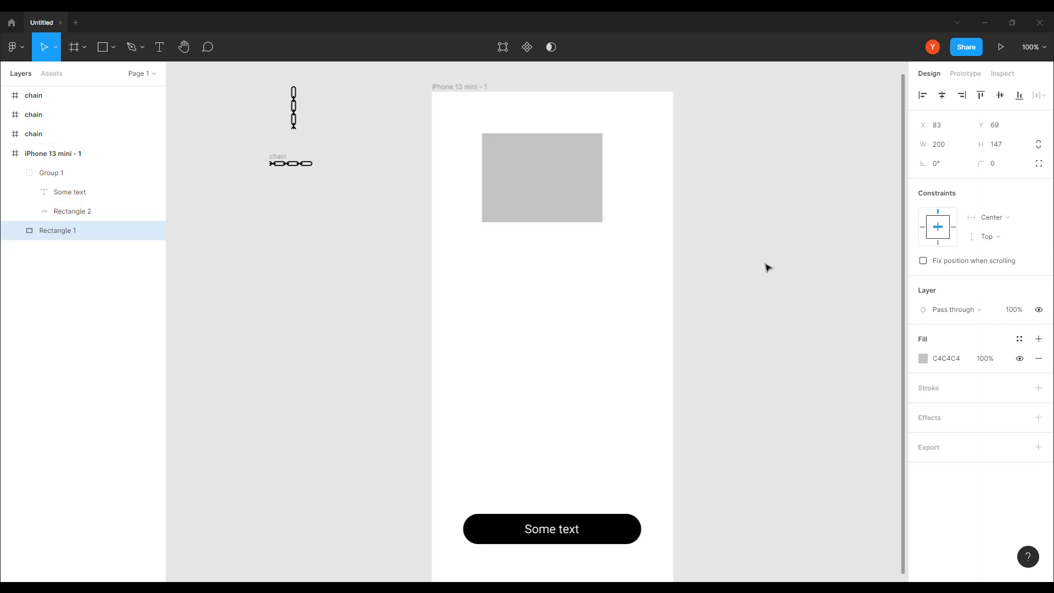
left_click(942, 96)
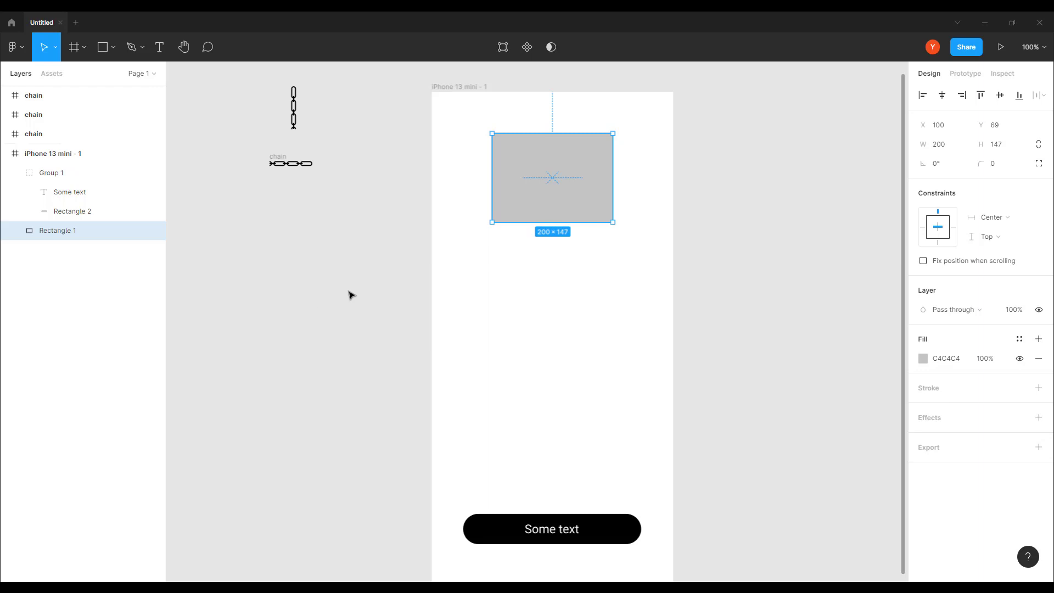
Set the horizontal constraint of the grey rectangle to Scale.
left_click(461, 87)
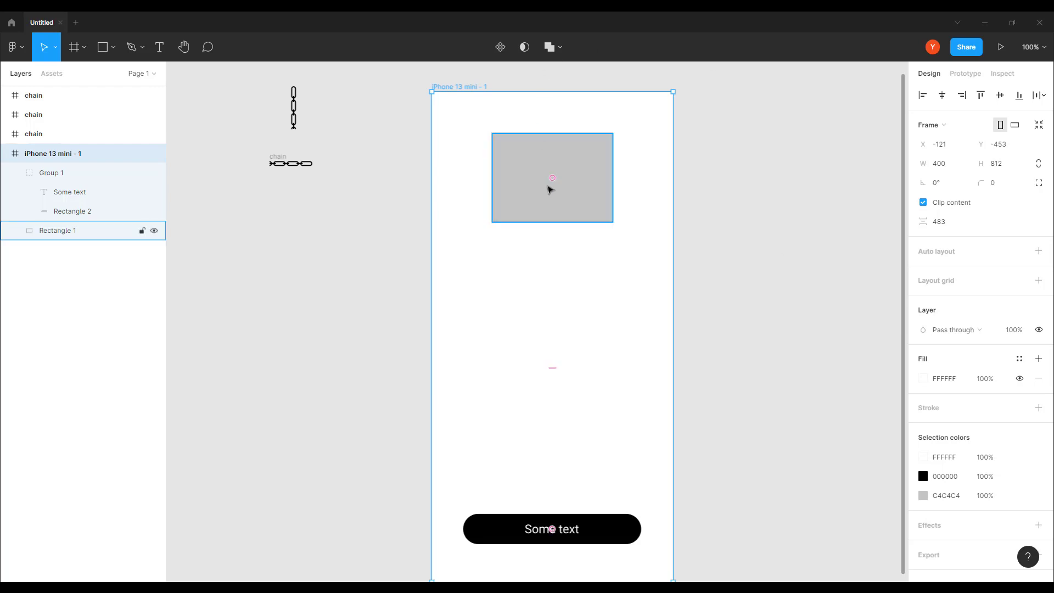
left_click(550, 186)
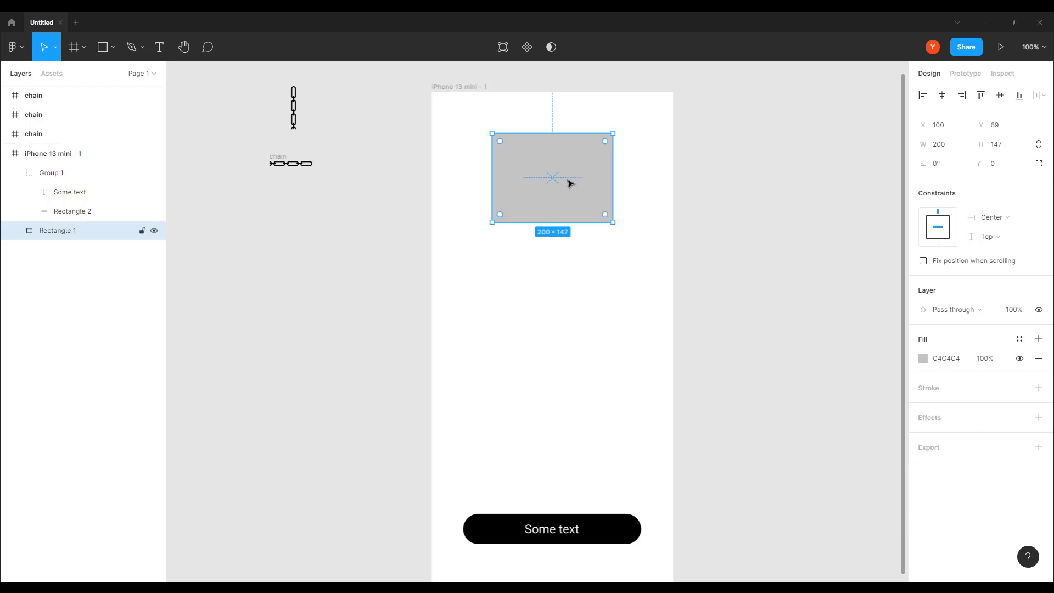
left_click(999, 221)
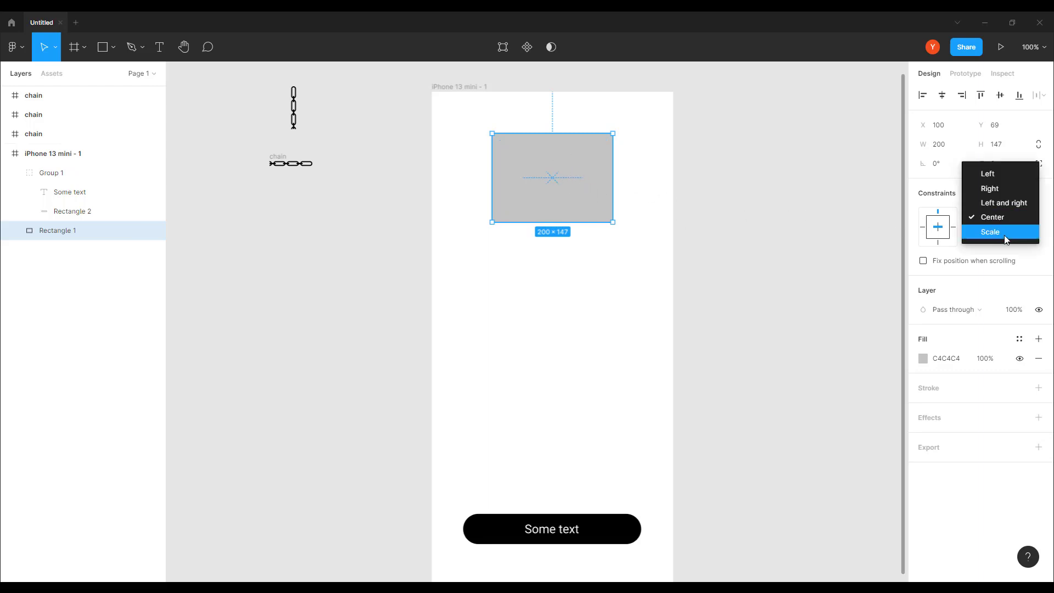
left_click(1004, 234)
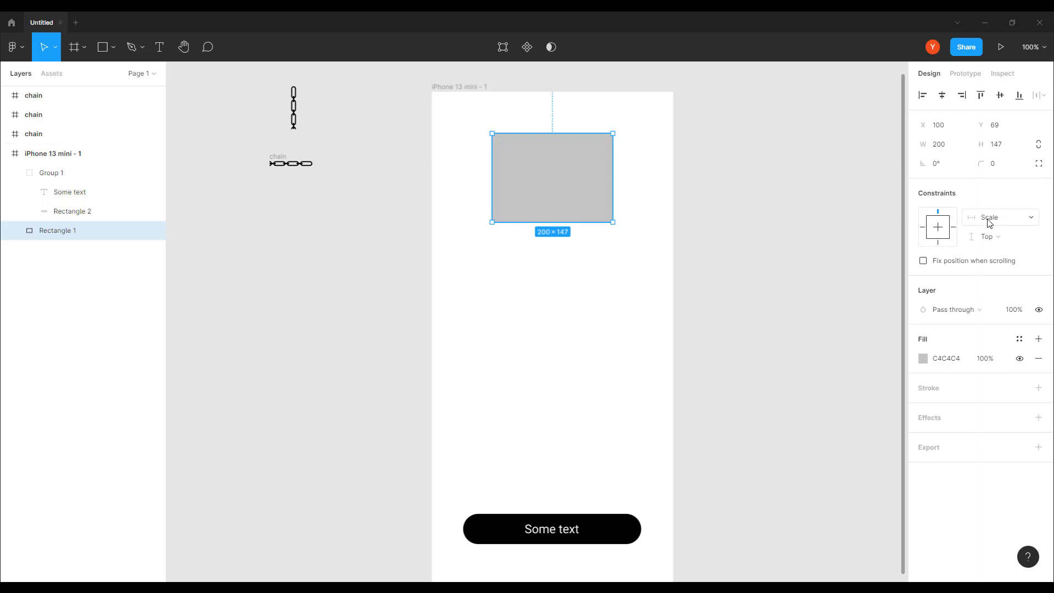
Set the phone frame's width to 320 and check how the grey rectangle's dimensions respond.
left_click(470, 88)
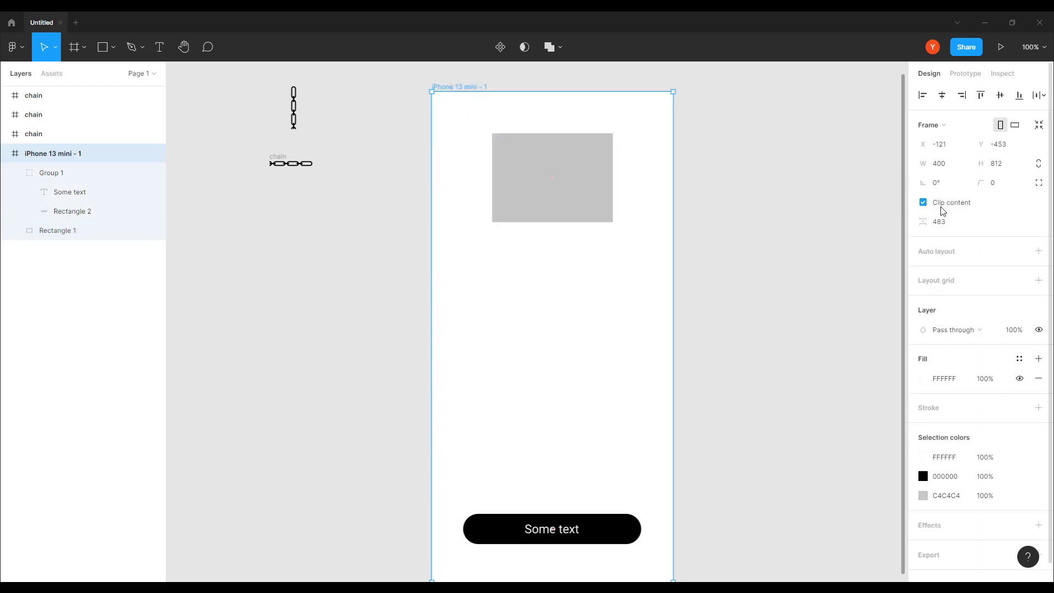
left_click(942, 165)
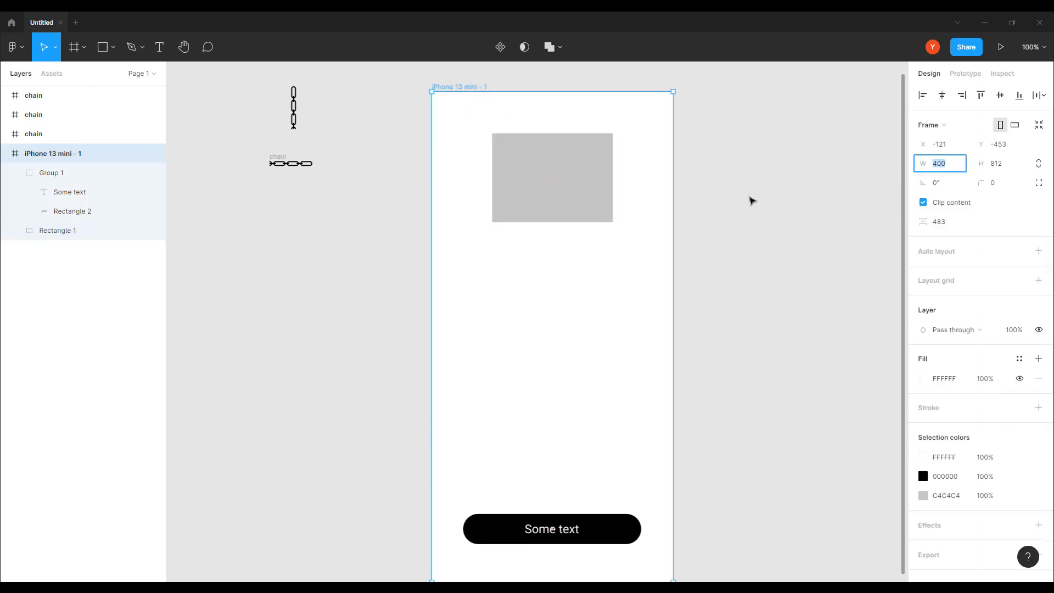
type("320")
key("Return")
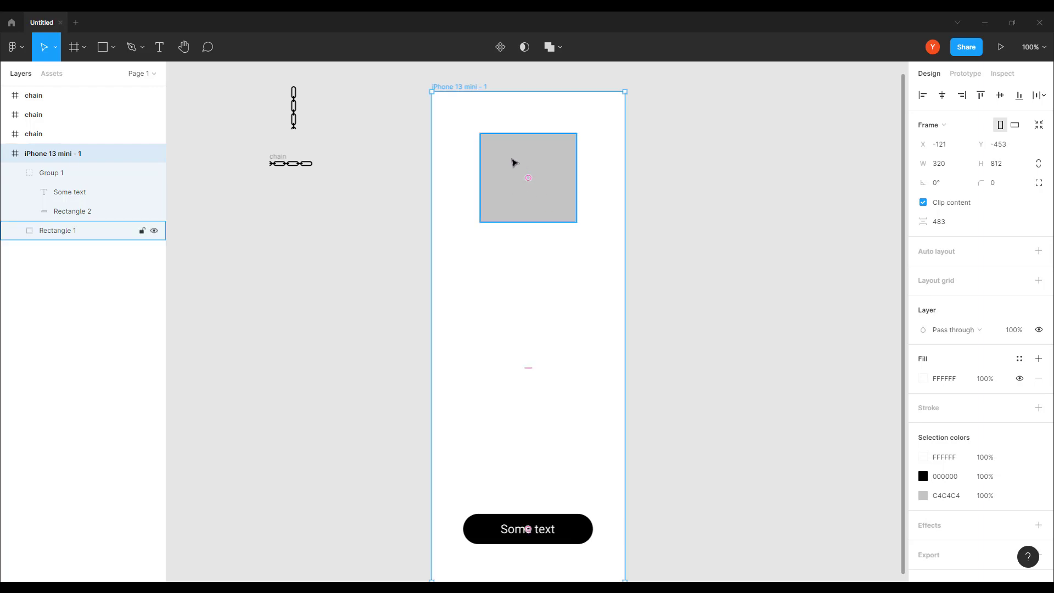
left_click(514, 162)
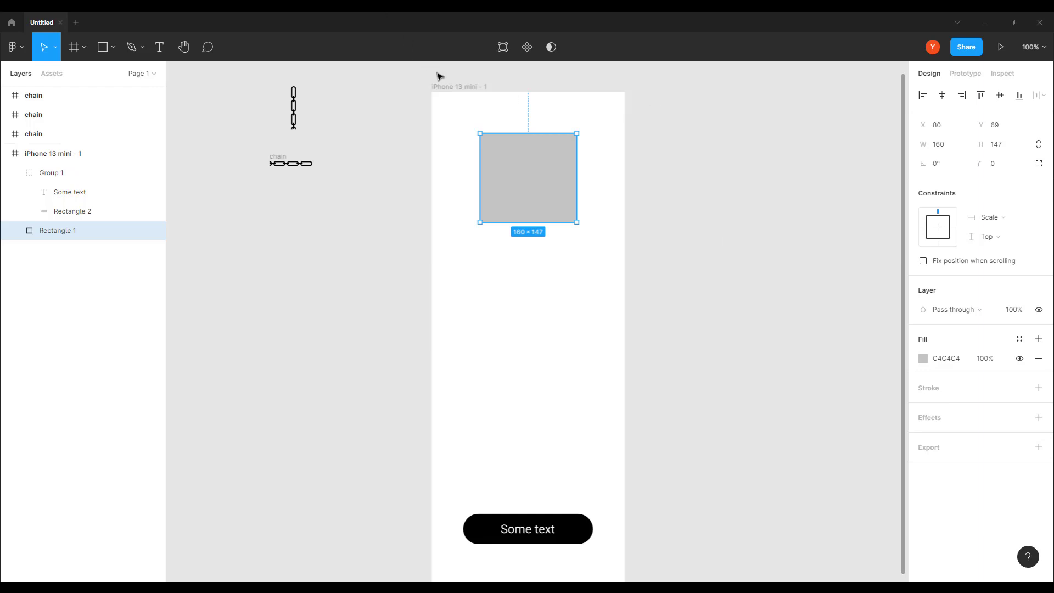
left_click(460, 87)
scroll(638, 440, "down", 1)
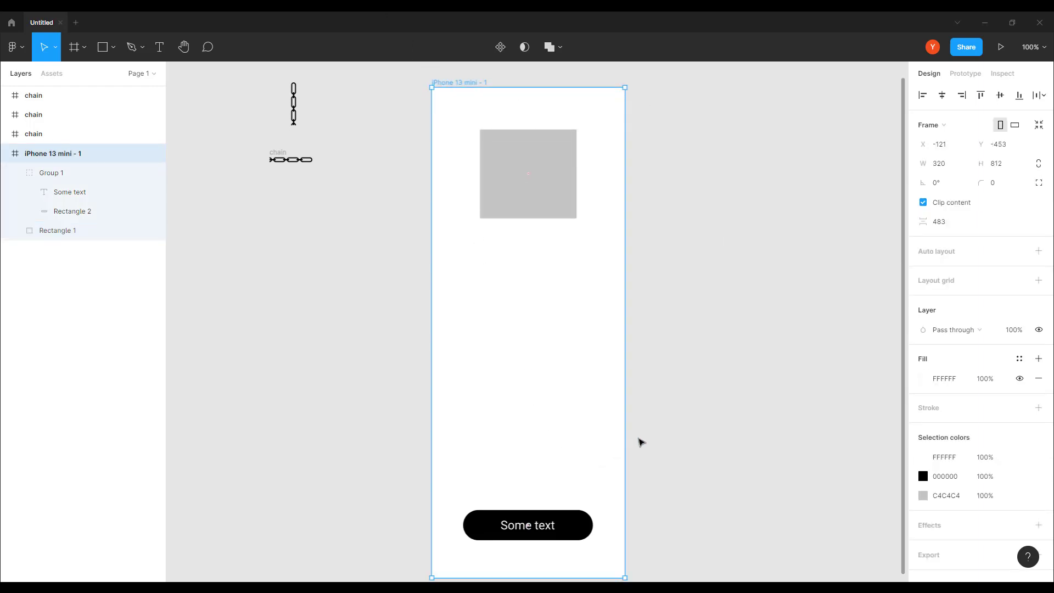
Resize the phone frame to about 466 × 457 and set the grey rectangle's vertical constraint to Scale.
left_click_drag(624, 574, 714, 358)
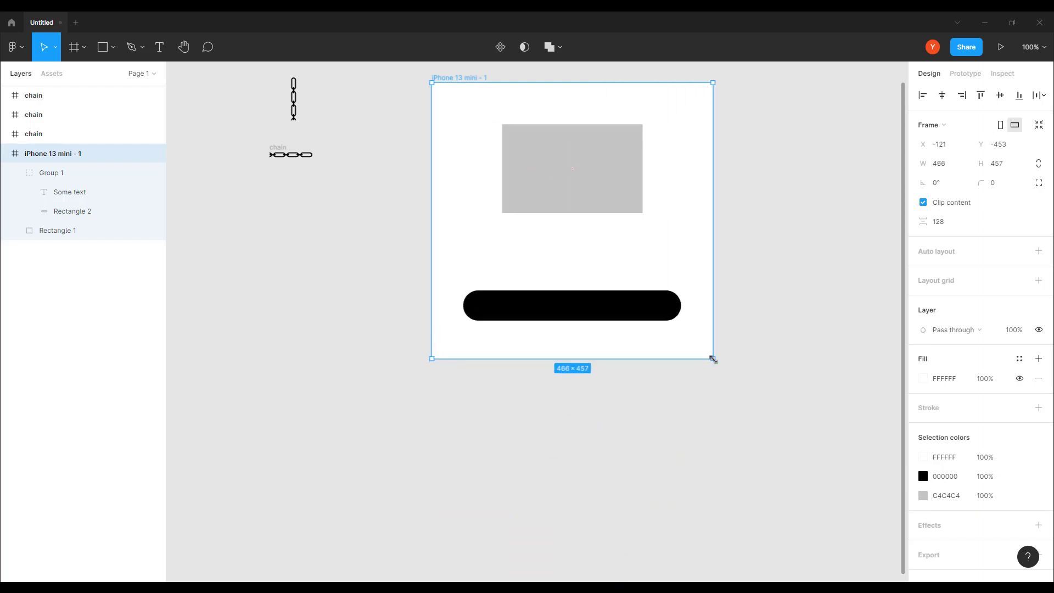
left_click(586, 203)
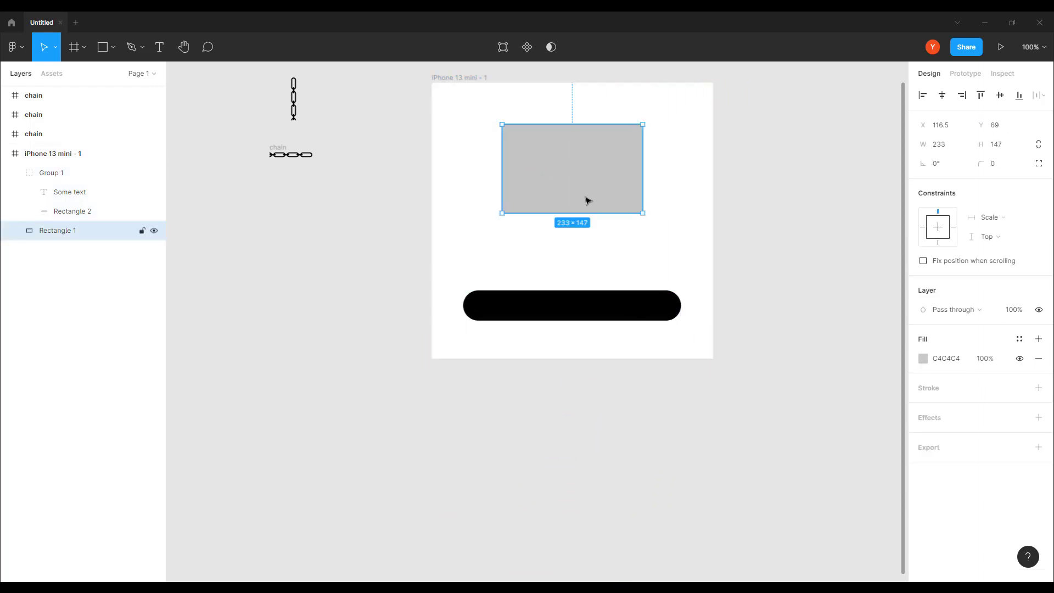
left_click(985, 238)
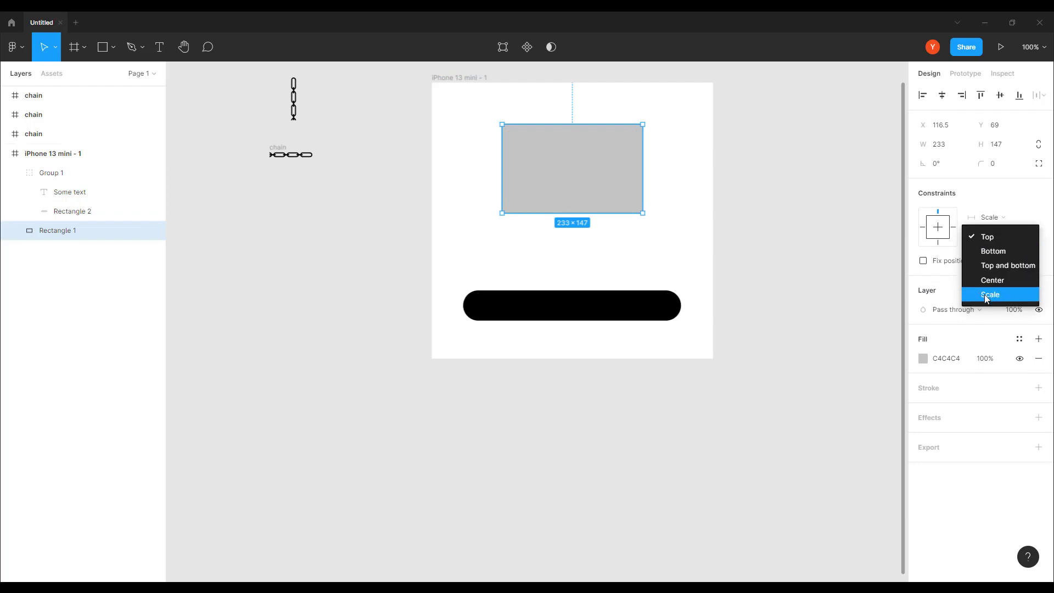
left_click(985, 294)
Resize the phone frame to about 471 × 813 to test how the grey rectangle scales in both directions.
left_click(446, 78)
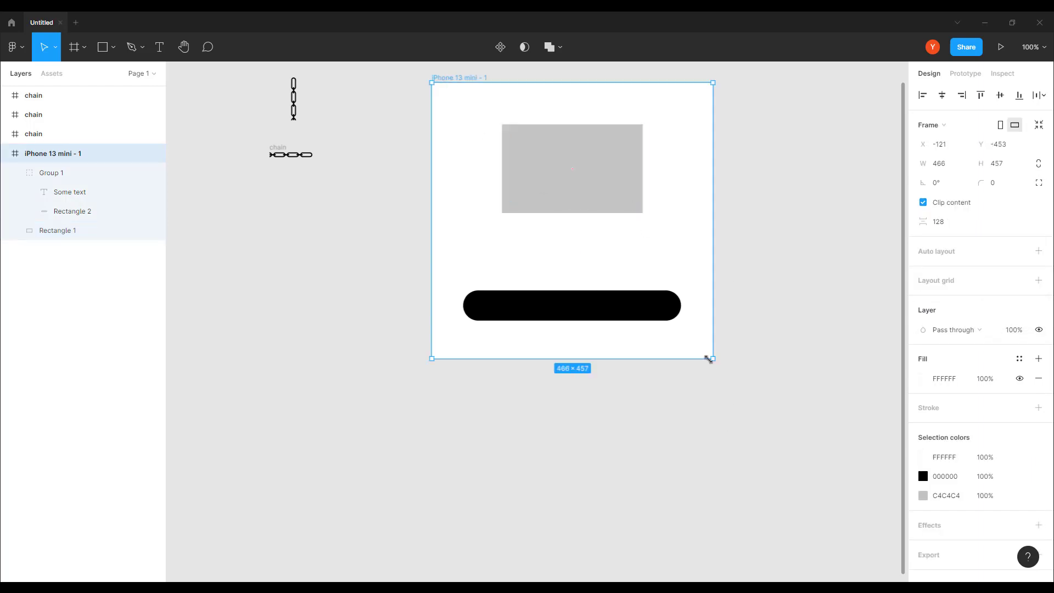
left_click_drag(716, 358, 557, 479)
left_click_drag(567, 514, 590, 518)
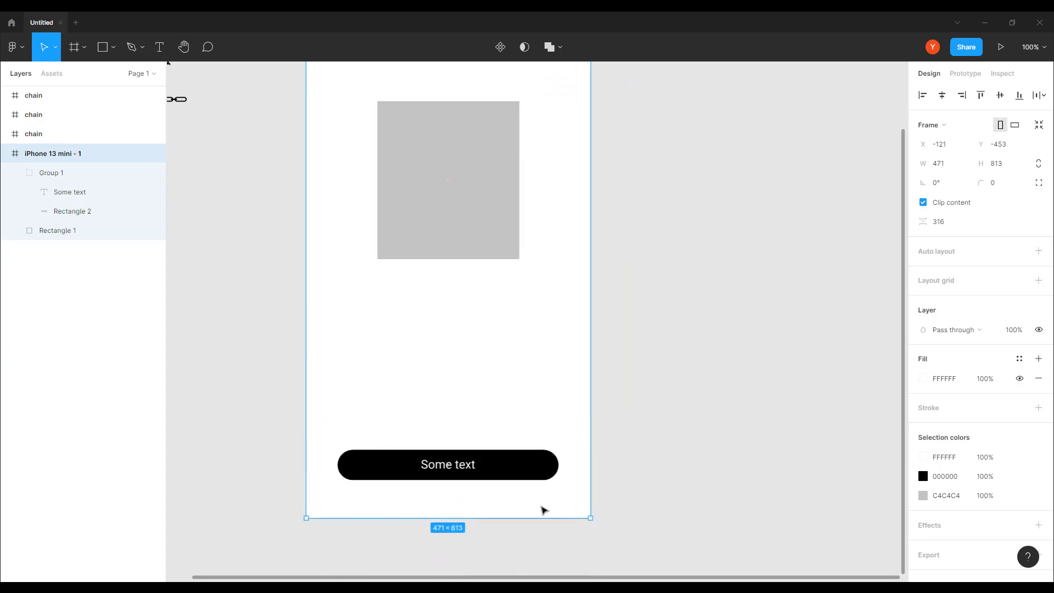
Draw a tall grey rectangle about 110 × 713 from the phone frame's upper edge to the button text and move it outside the frame.
double_click(439, 473)
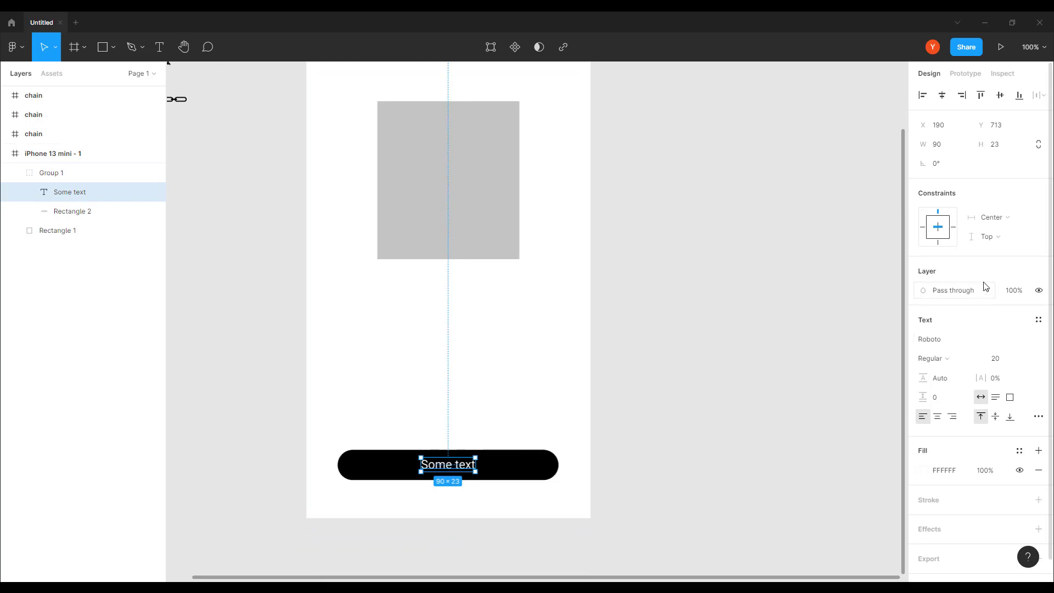
scroll(349, 275, "up", 1)
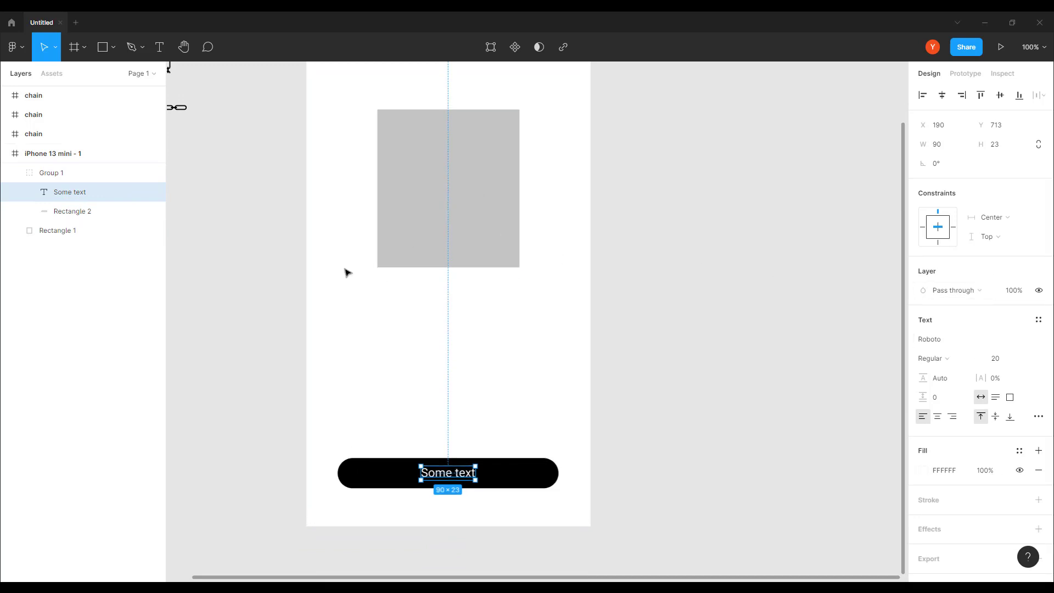
key("minus")
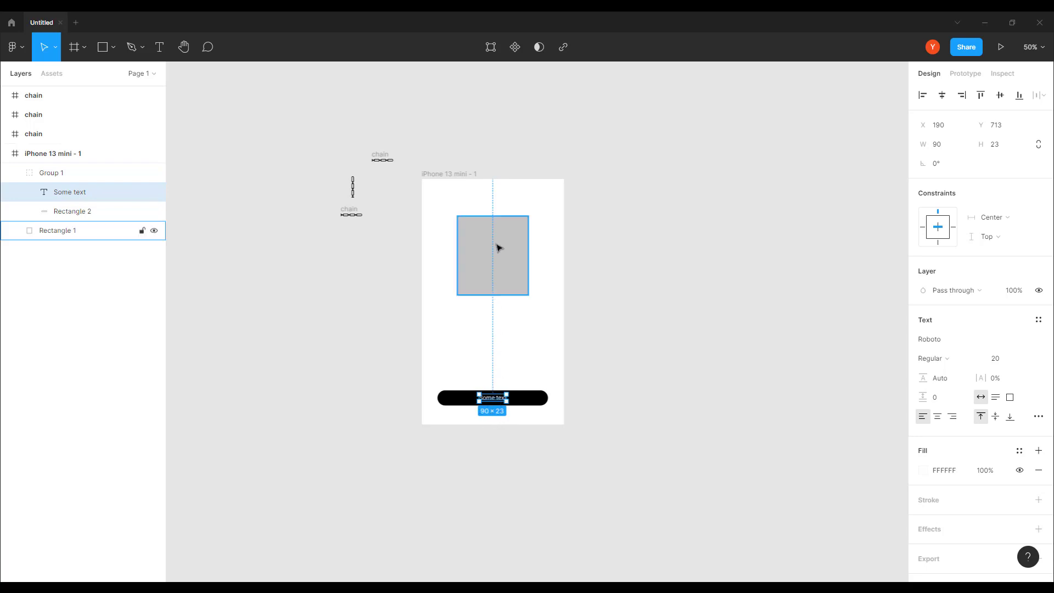
left_click(104, 57)
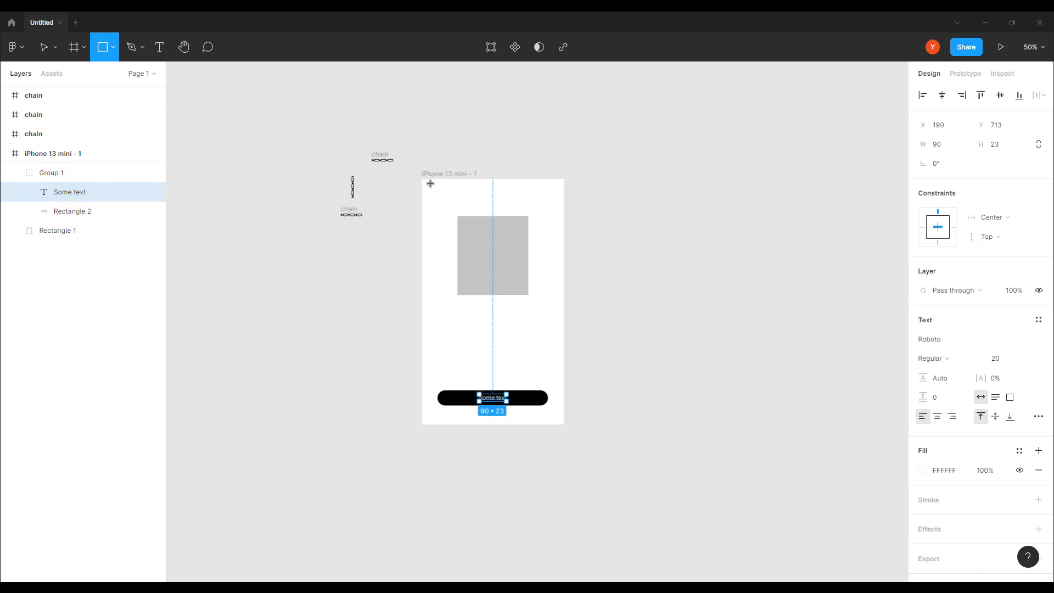
mouse_move(431, 180)
left_mouse_down()
mouse_move(469, 369)
mouse_move(464, 401)
left_mouse_up()
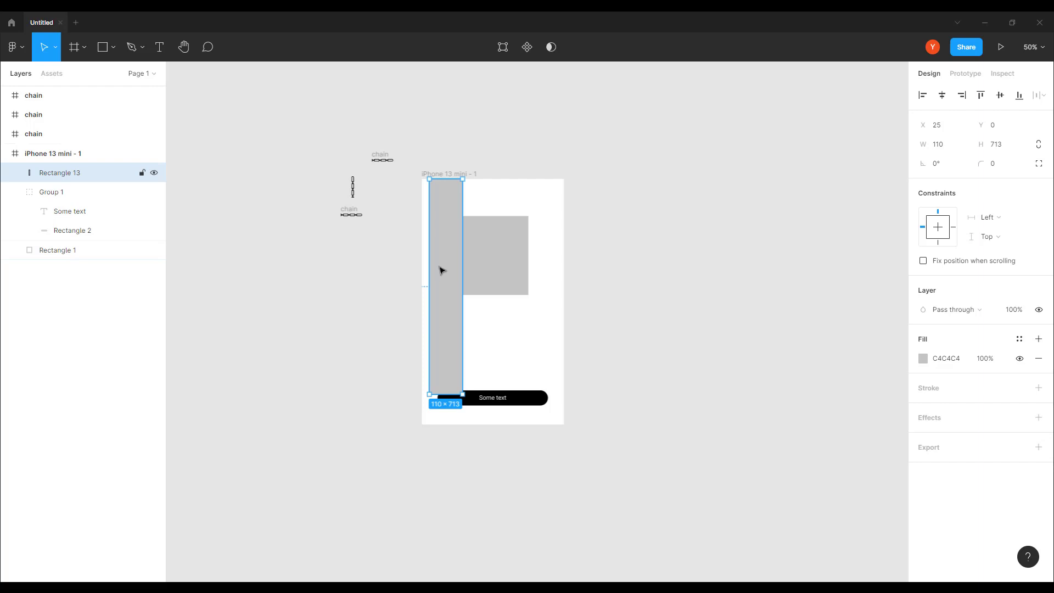
left_click_drag(439, 346, 658, 355)
Shorten the phone frame to a height of about 665 to test the button text's constraint, and restore it to about 813.
left_click(496, 402)
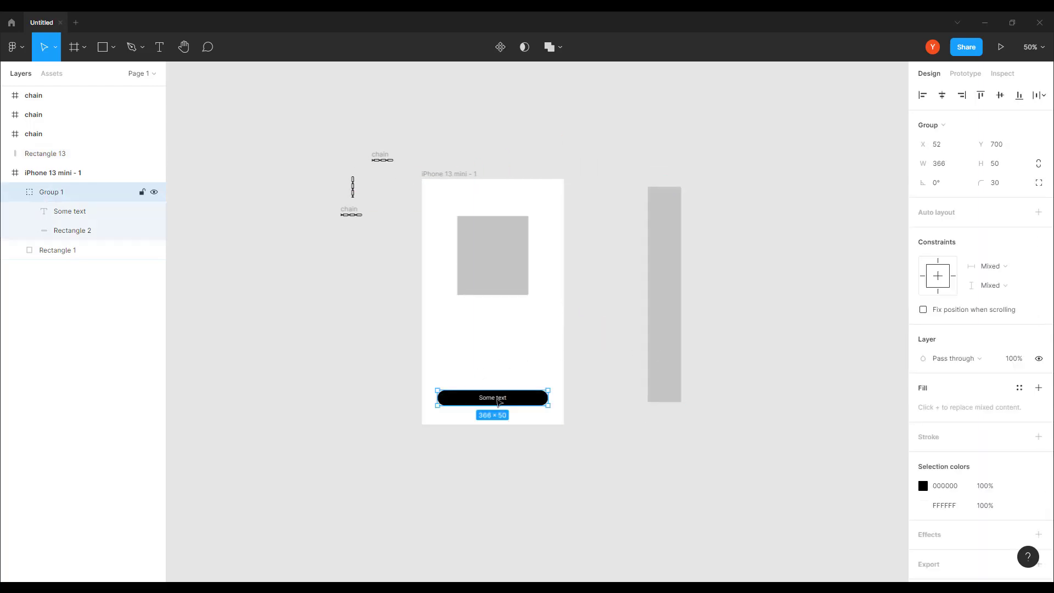
left_click(496, 402)
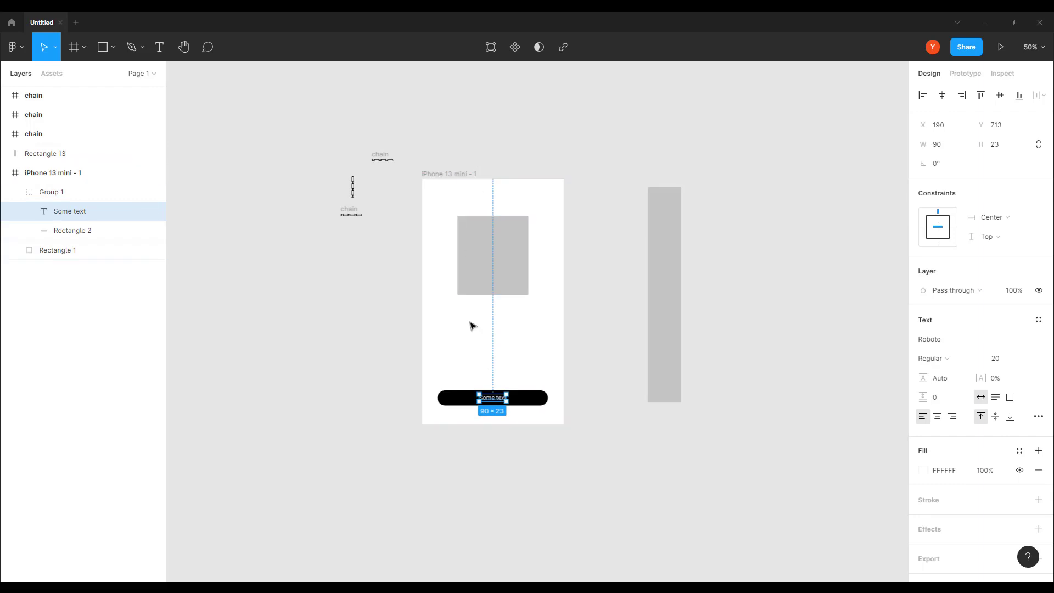
left_click(451, 175)
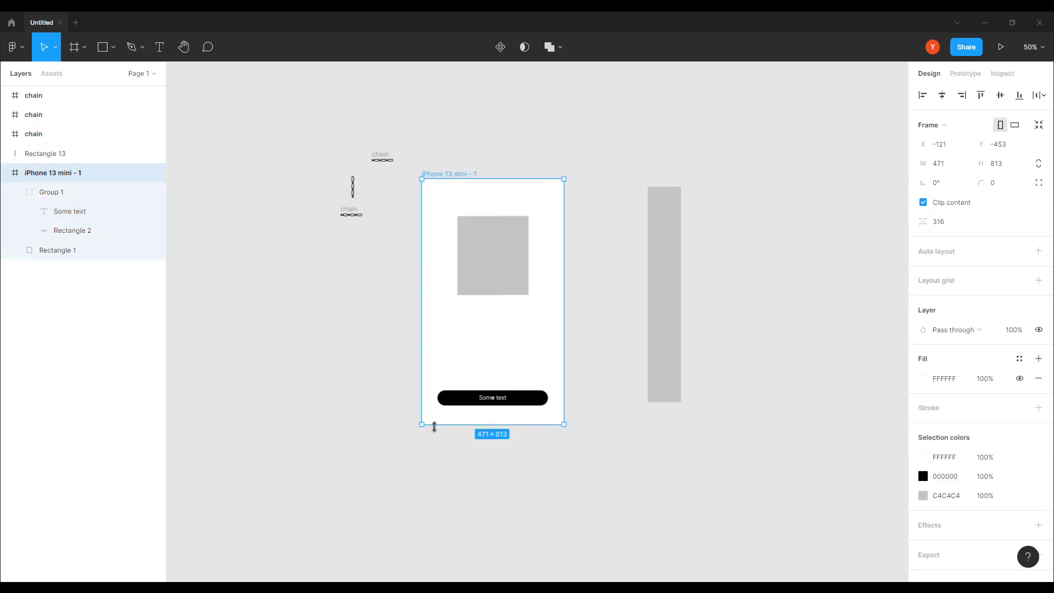
left_click_drag(441, 427, 441, 379)
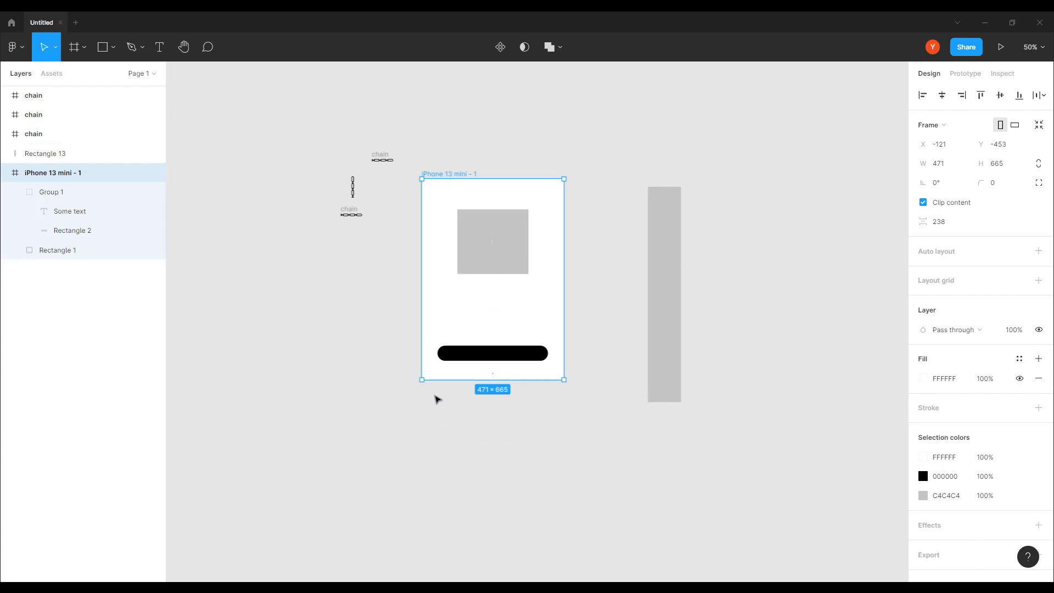
left_click_drag(443, 377, 440, 425)
Set the vertical constraint of the button's text to Bottom and test it by resizing the phone frame's height to about 845.
double_click(496, 406)
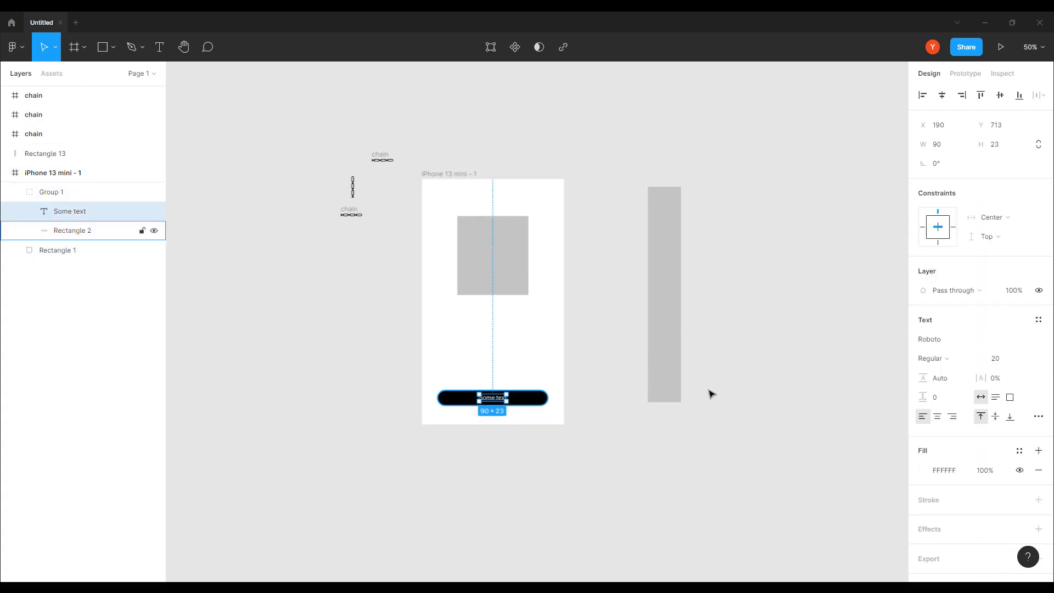
left_click(993, 241)
left_click(993, 250)
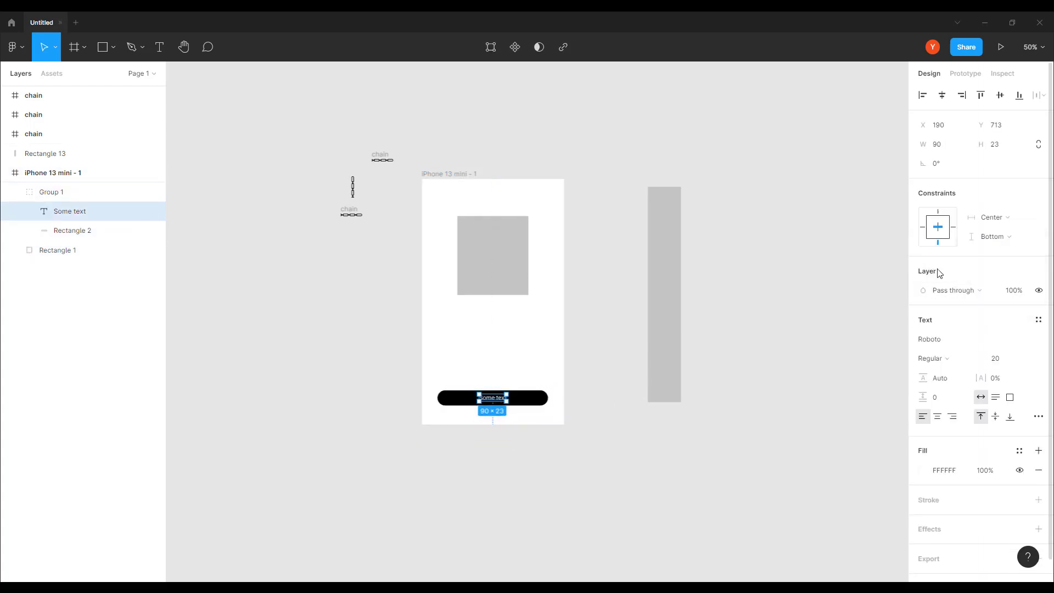
left_click(460, 176)
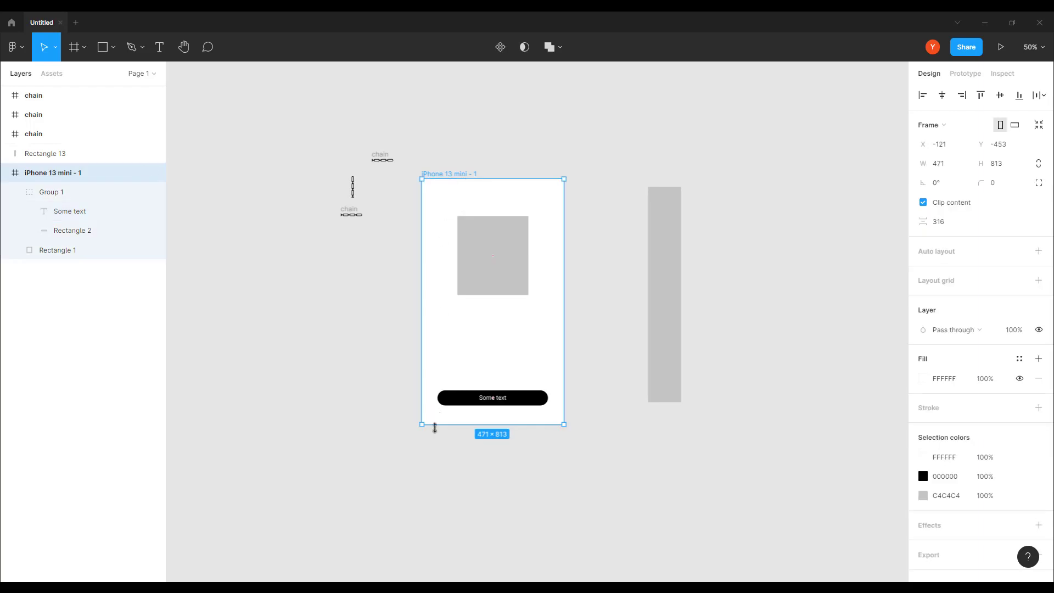
left_click_drag(435, 428, 461, 434)
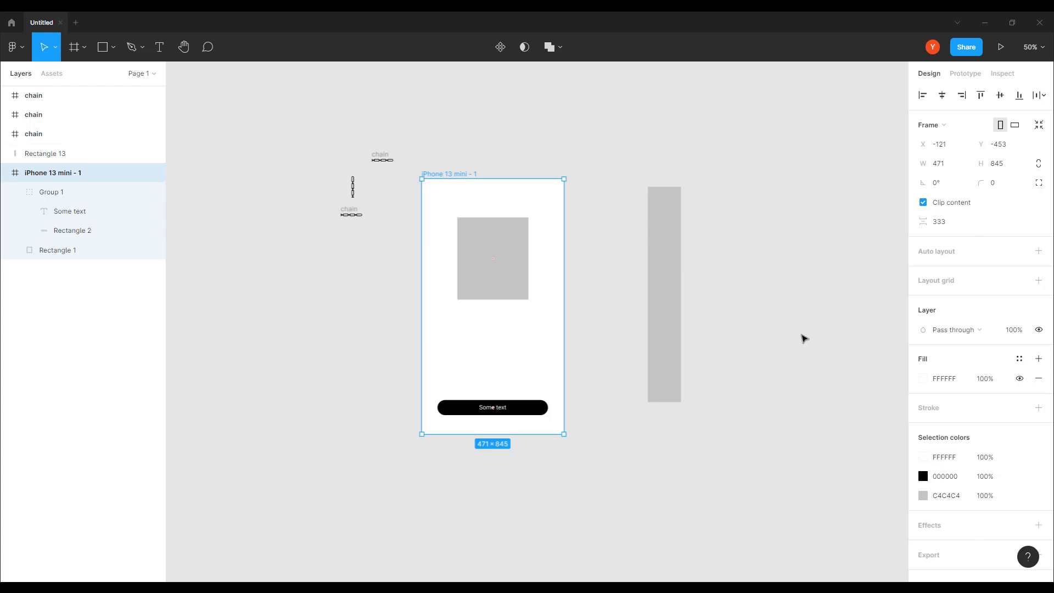
Move the tall grey rectangle to the opposite side of the phone frame and delete the frame's grey rectangle and button group.
left_click_drag(664, 325, 233, 322)
left_click_drag(578, 215, 420, 431)
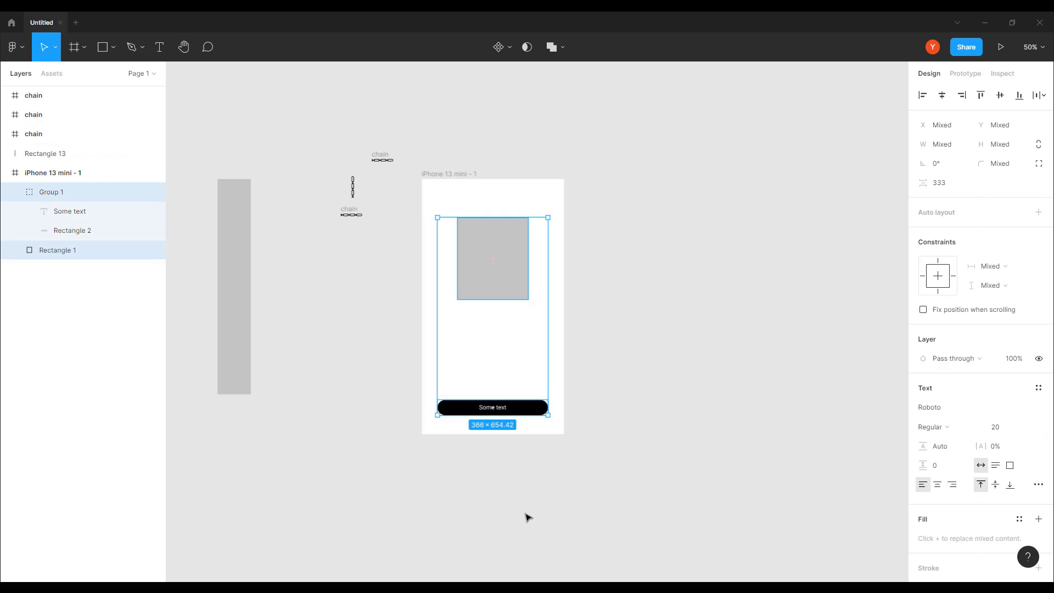
key("Delete")
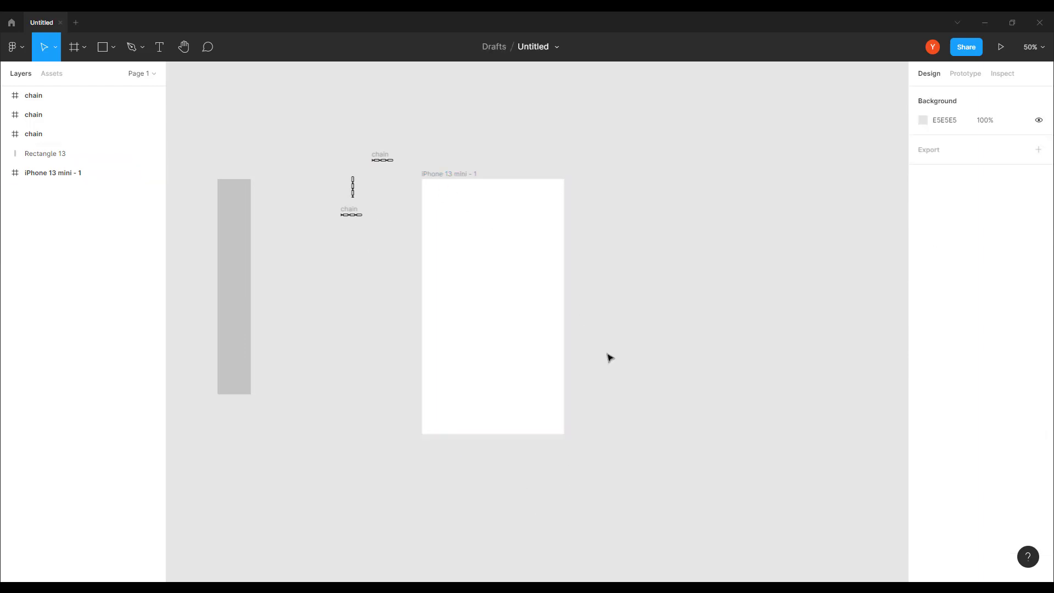
Set the emptied iPhone 13 mini frame's size to 375 × 812.
left_click(446, 174)
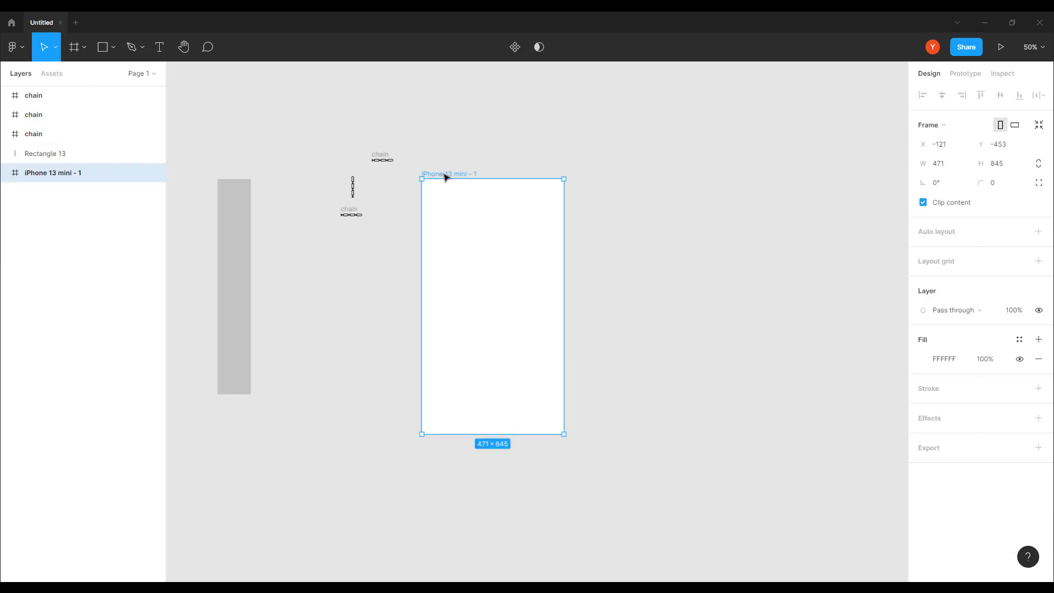
left_click(943, 169)
key("Return")
left_click(997, 166)
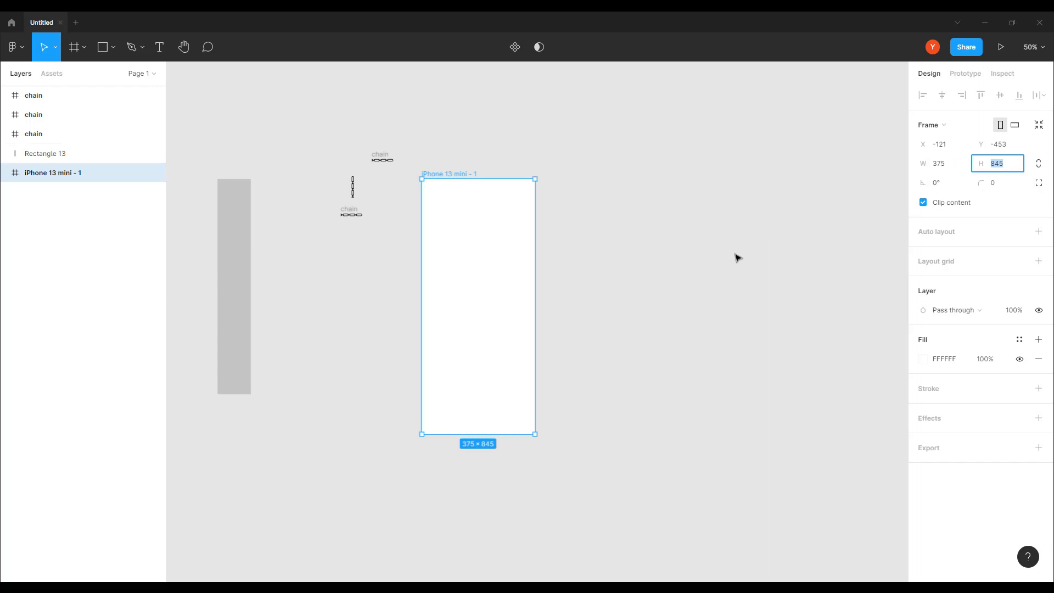
type("812")
key("Return")
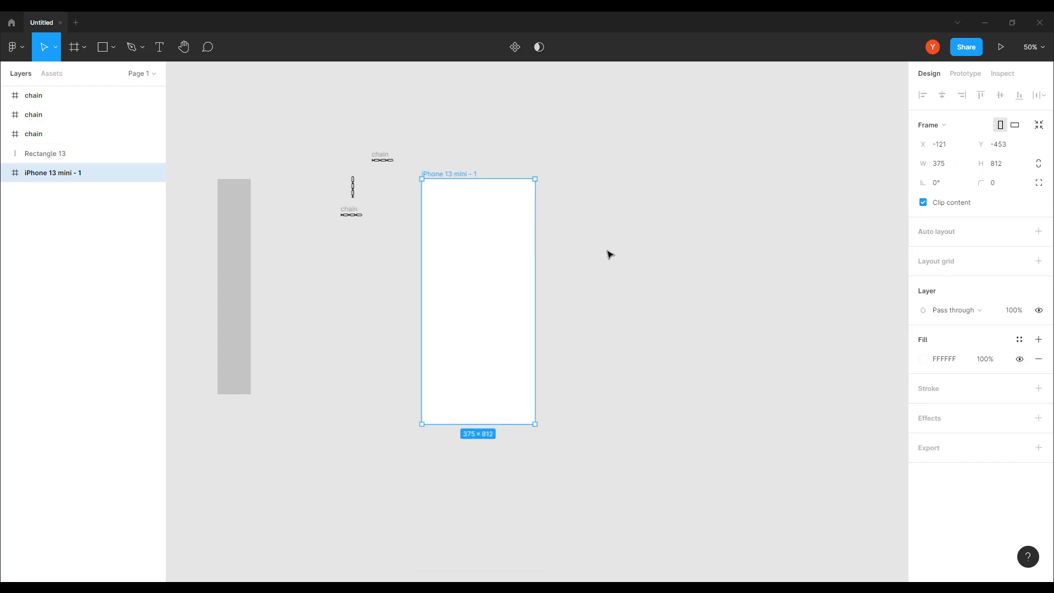
Change the phone frame's fill to a light orange, about FFE0A3.
left_click(918, 362)
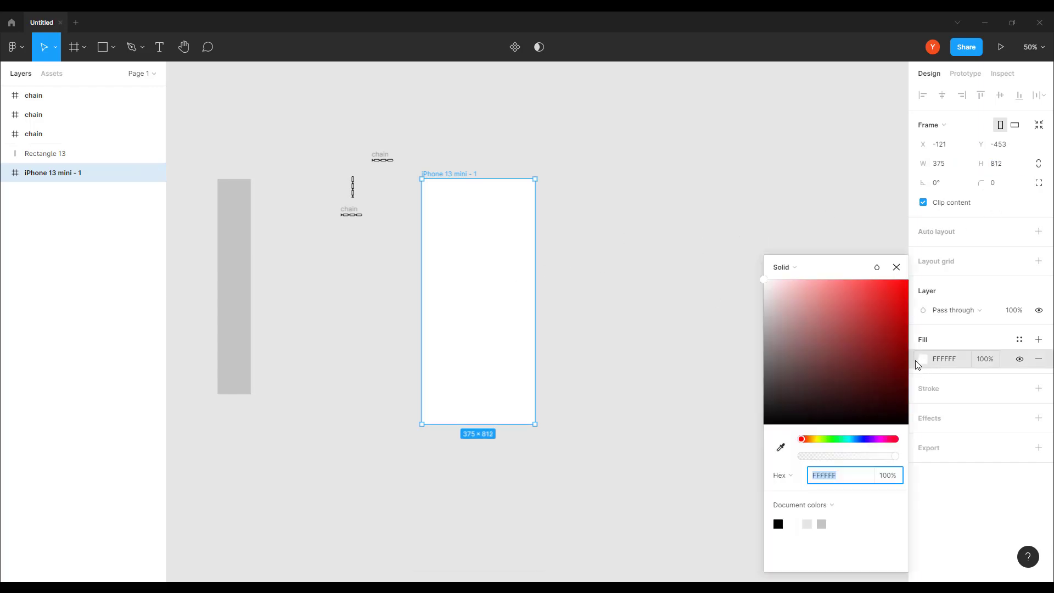
left_click(812, 440)
left_click_drag(788, 296, 818, 261)
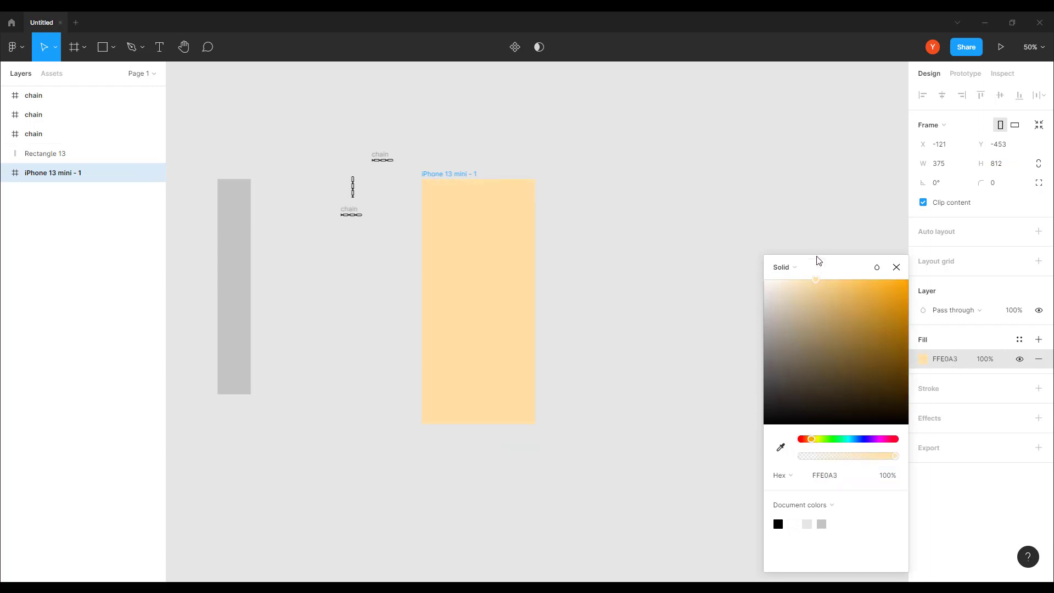
left_click(583, 179)
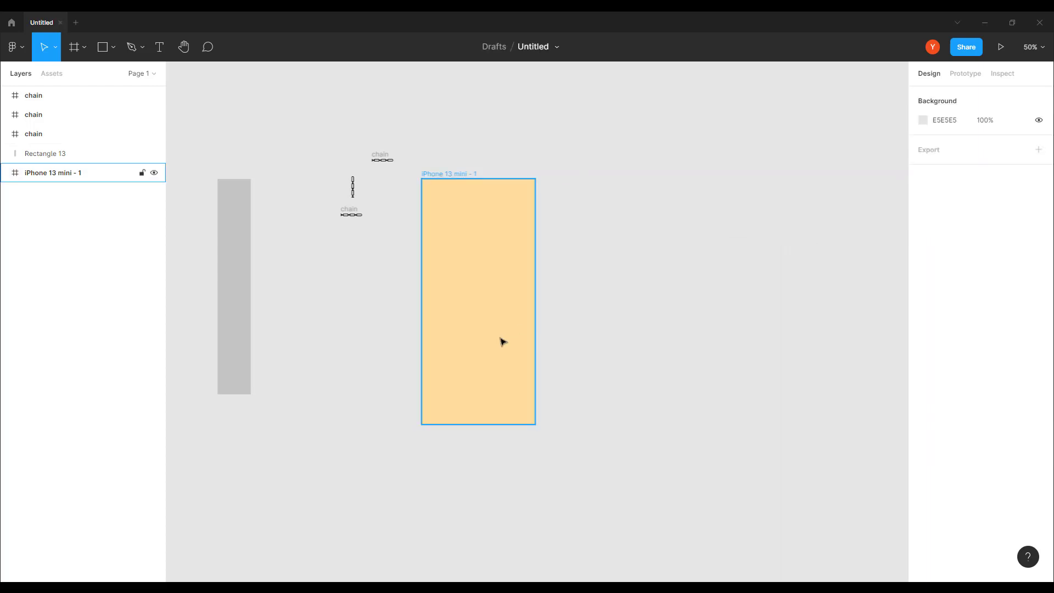
Draw a nested frame about 317 × 426 inside the upper part of the phone frame.
key("ctrl+plus")
left_click_drag(368, 268, 429, 313)
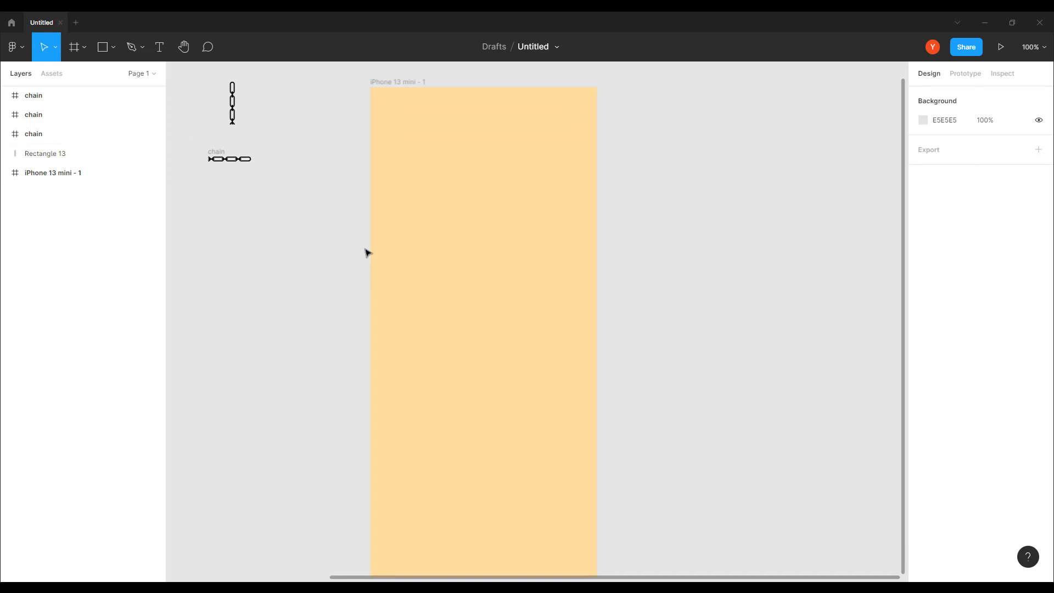
left_click(72, 54)
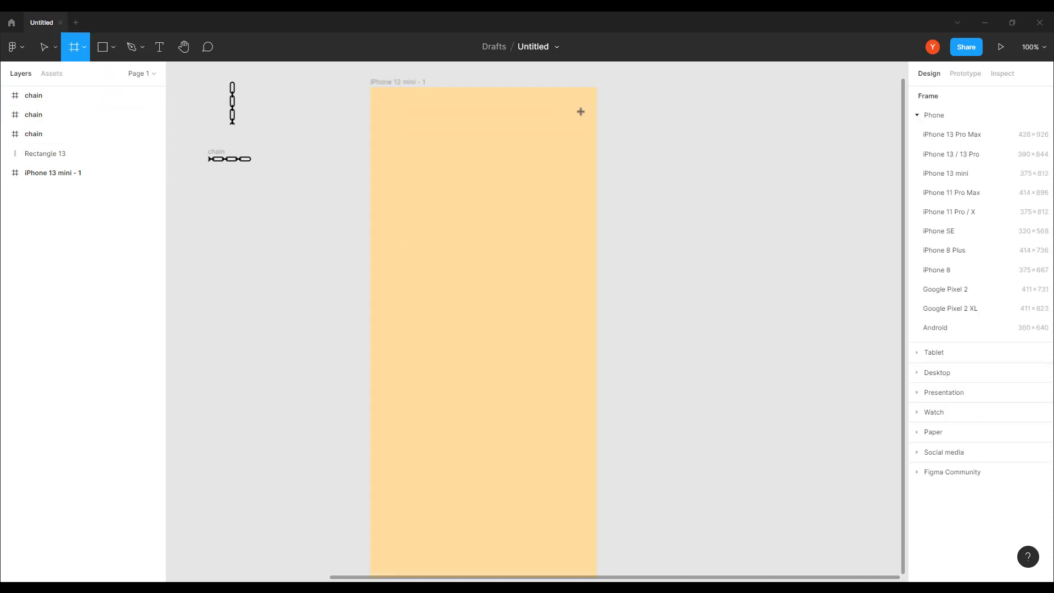
mouse_move(581, 111)
left_mouse_down()
mouse_move(430, 388)
mouse_move(389, 368)
left_mouse_up()
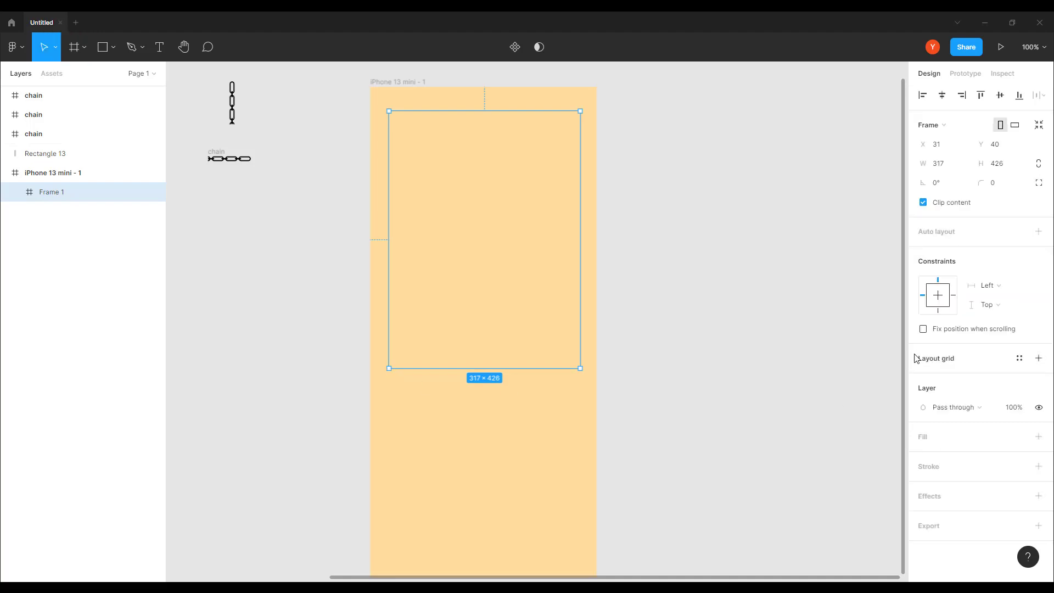
Give the nested frame a white FFFFFF fill and centre it horizontally in the phone frame.
left_click(1039, 438)
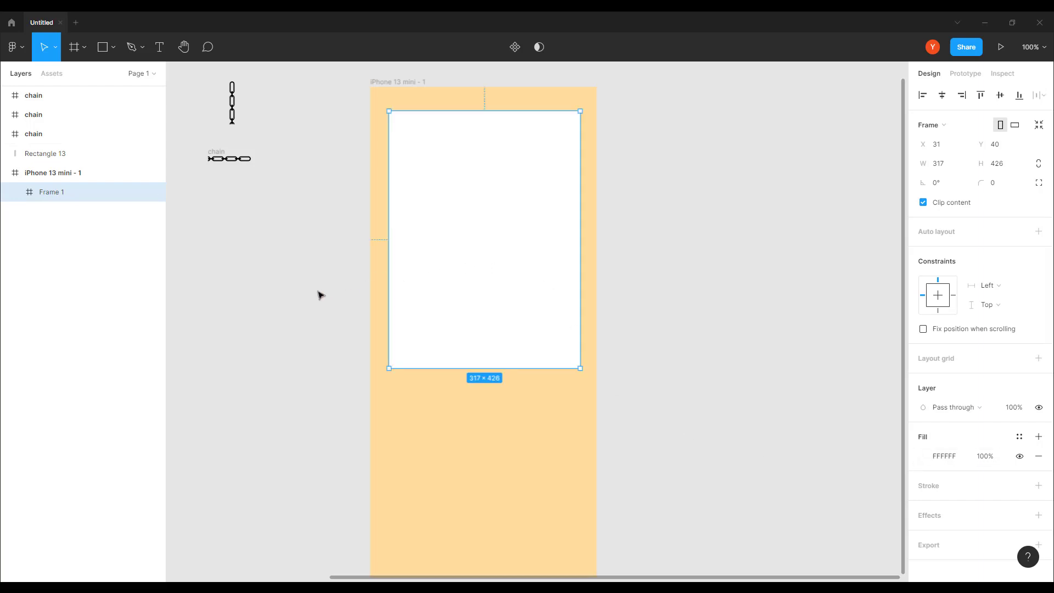
left_click(943, 95)
left_click(717, 193)
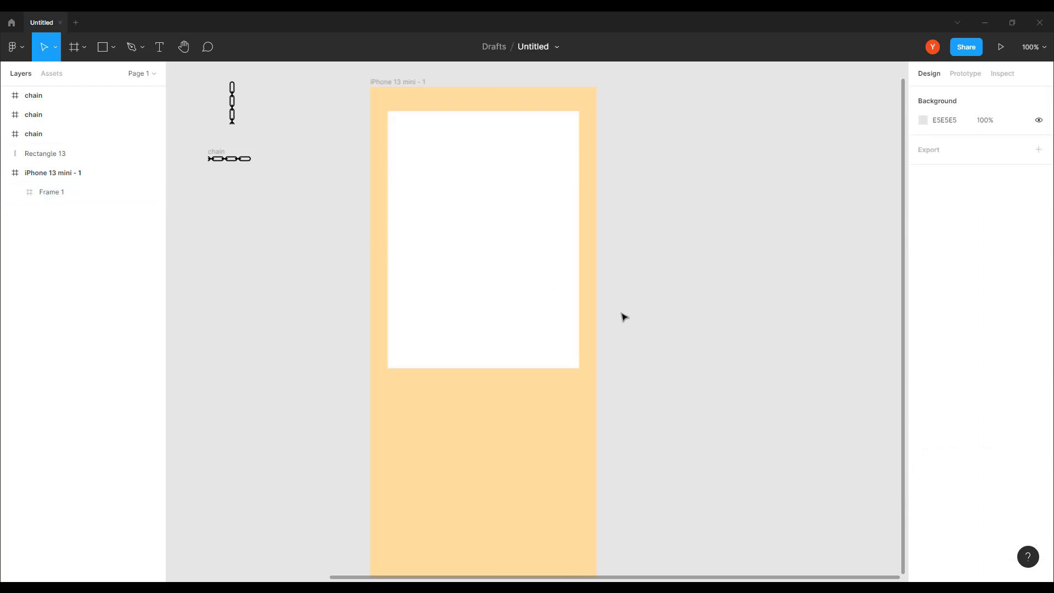
Draw a grey rectangle about 283 × 232 inside the white nested frame.
key("ctrl+v")
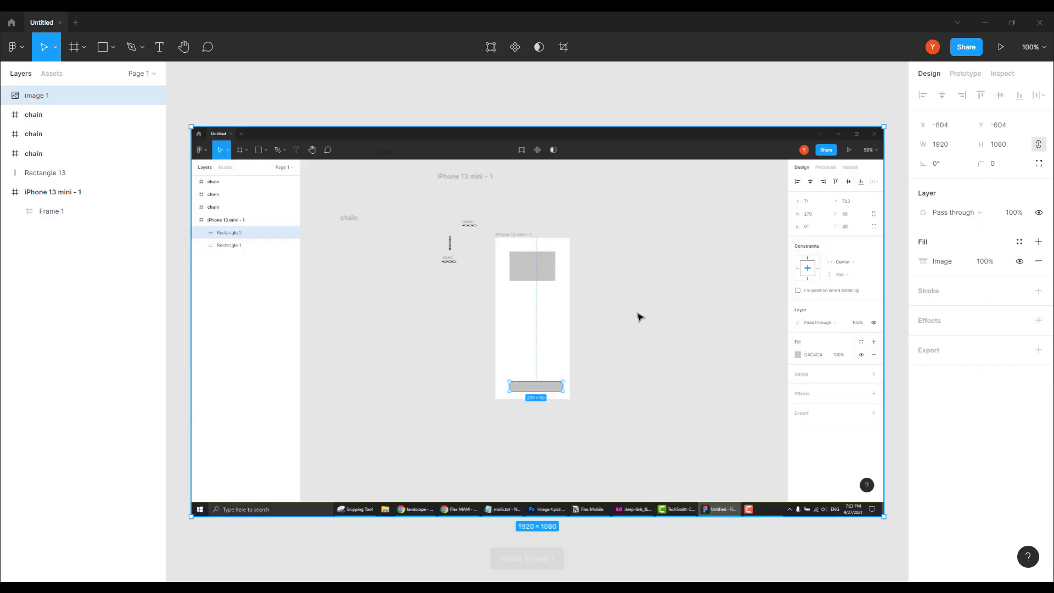
key("ctrl+z")
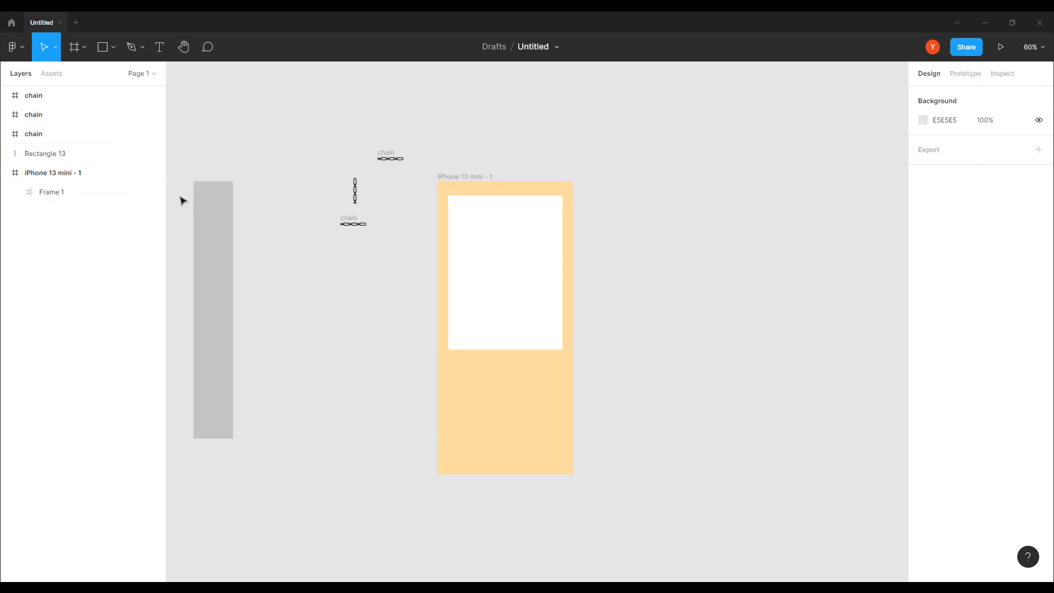
left_click(102, 49)
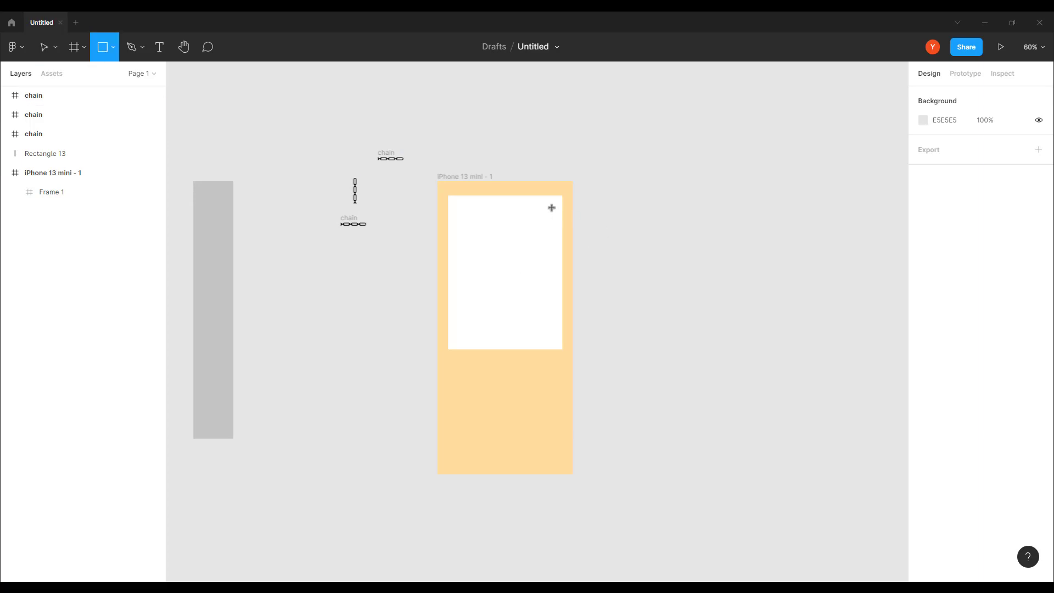
mouse_move(557, 204)
left_mouse_down()
mouse_move(455, 290)
mouse_move(509, 283)
mouse_move(509, 295)
left_mouse_up()
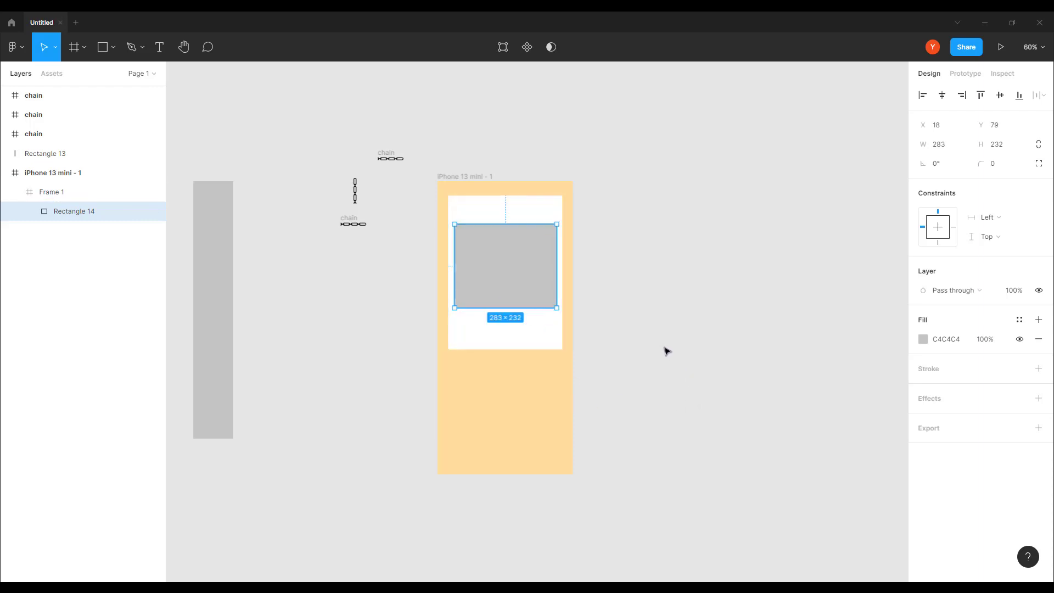
Switch to the browser, copy the enlarged river-and-mountain landscape photo, and return to Figma to paste it as the grey rectangle's fill.
left_click(393, 586)
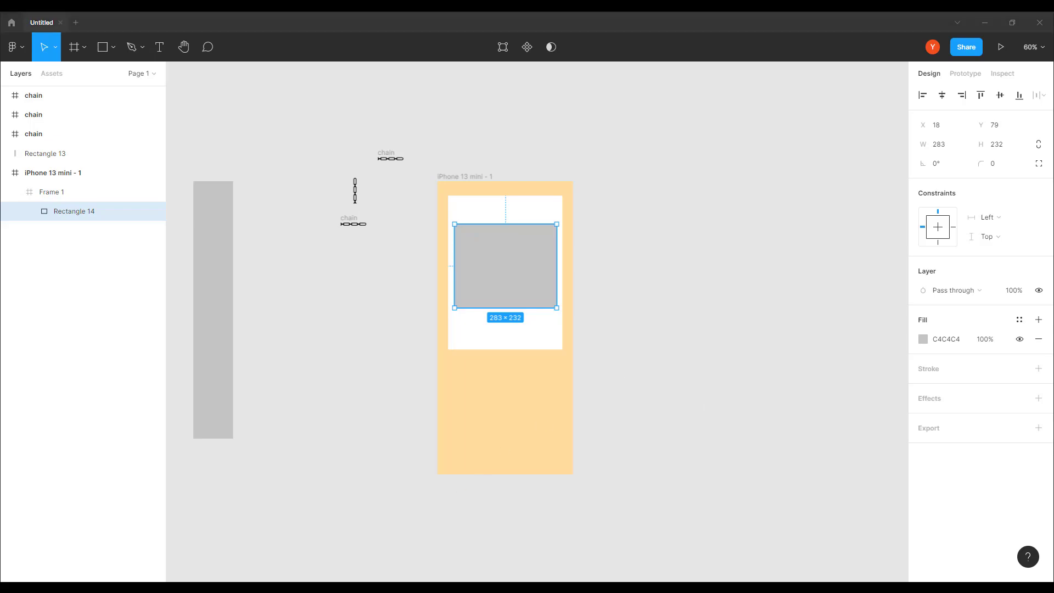
right_click(670, 194)
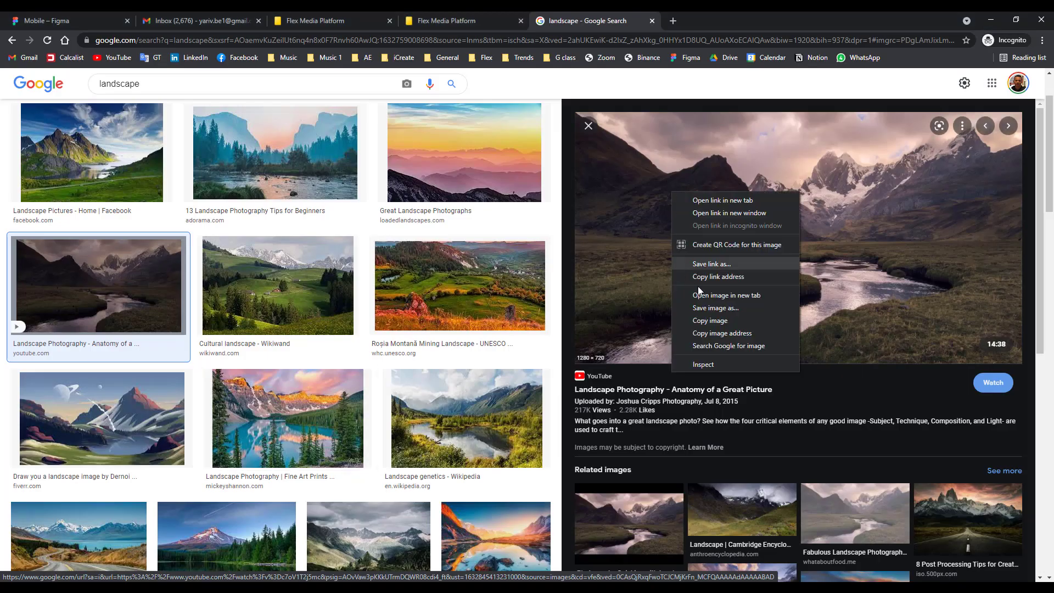
left_click(703, 321)
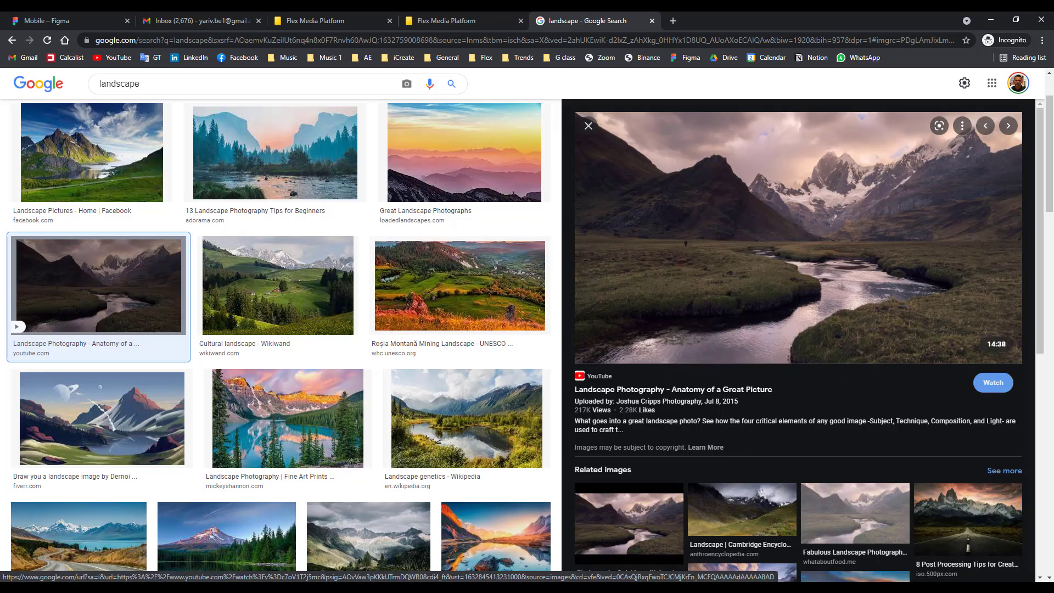
left_click(761, 587)
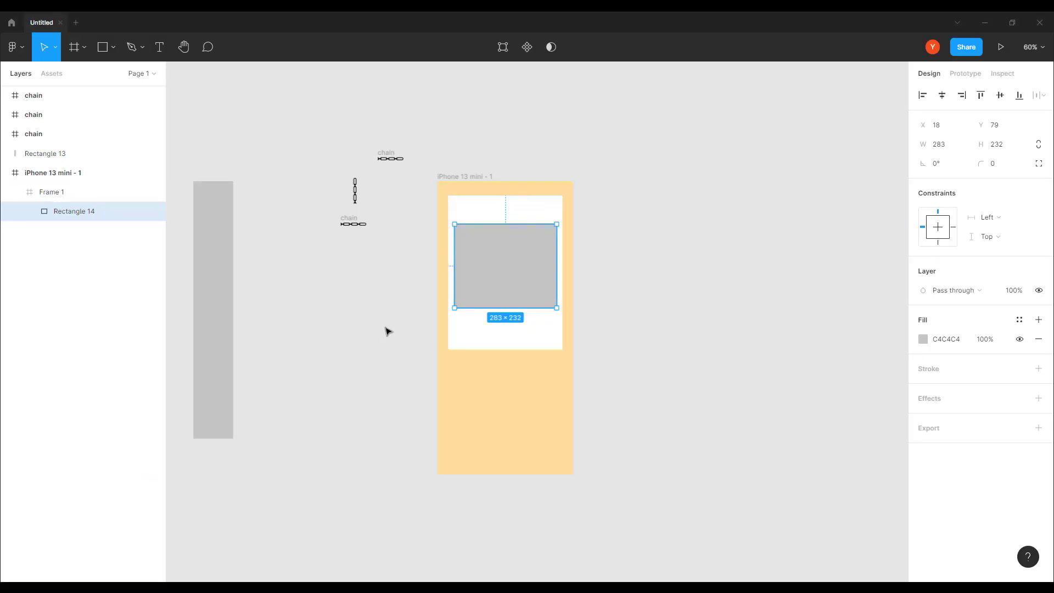
key("ctrl+v")
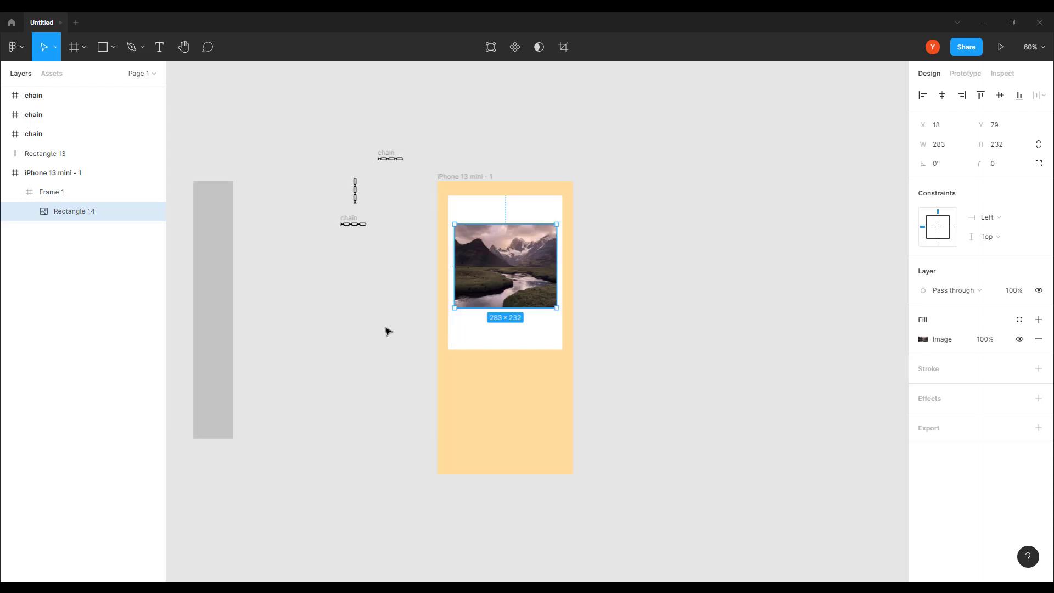
Round the corners of the landscape image to a radius of 11.
key("shift+0")
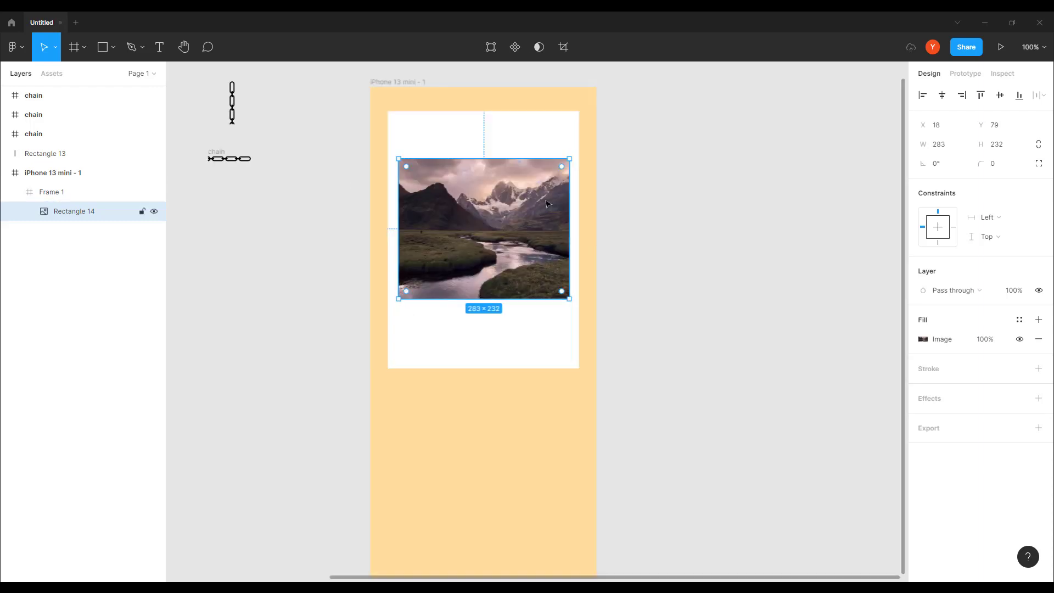
left_click_drag(563, 169, 566, 170)
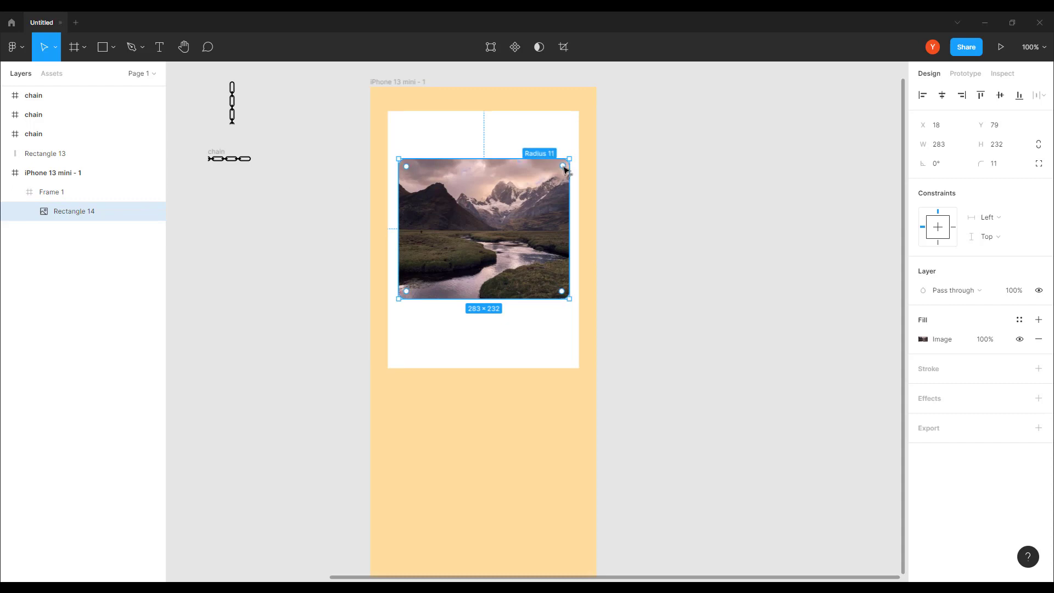
left_click(256, 375)
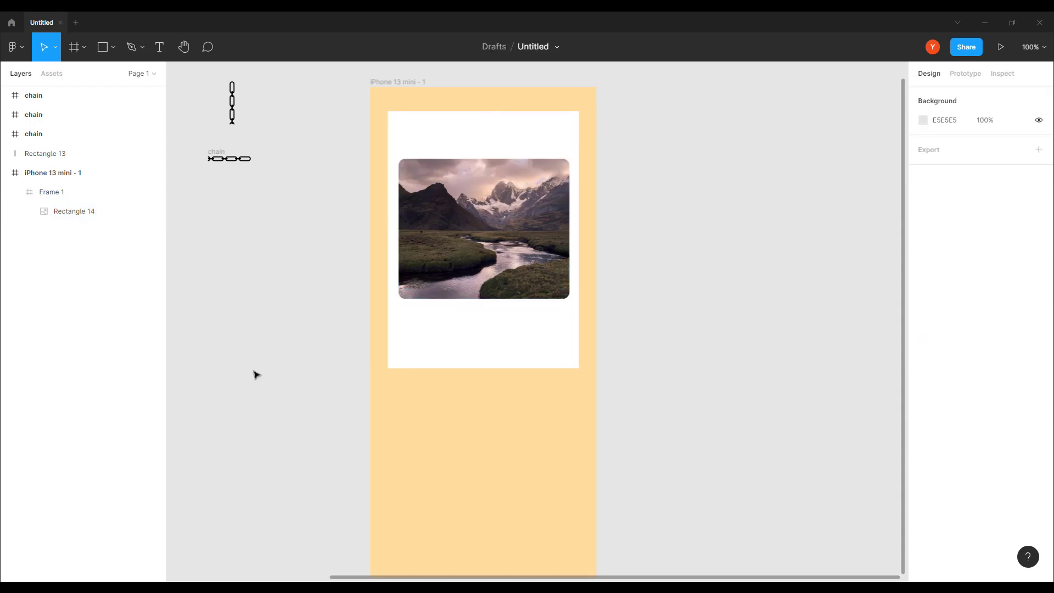
Draw a circle about 38 × 38 above the image's upper-left corner, aligned with the image's left edge.
key("ctrl+plus")
left_click_drag(283, 334, 380, 374)
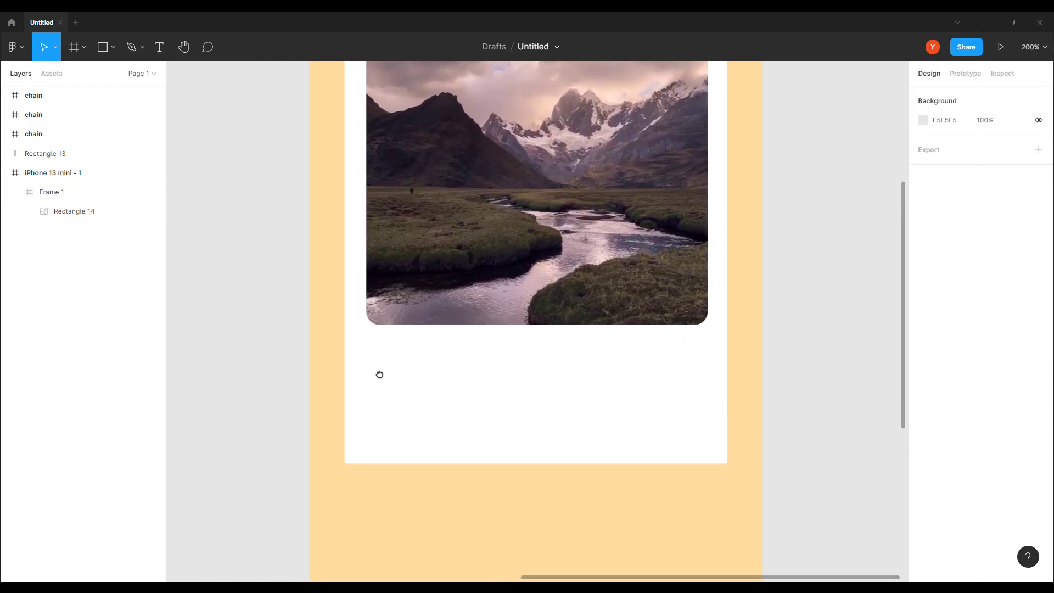
scroll(388, 253, "up", 5)
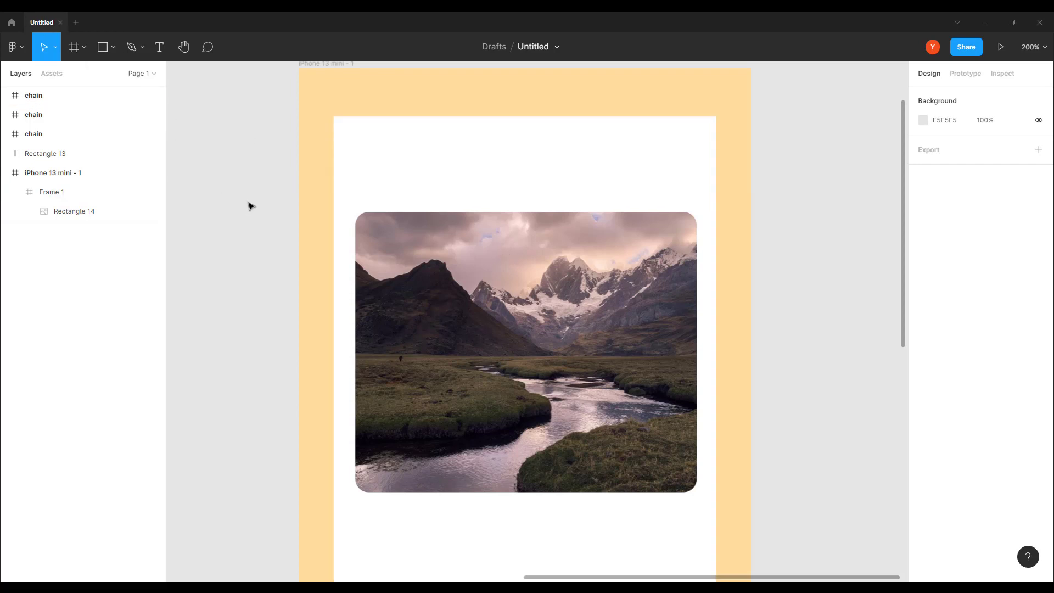
key("o")
left_click_drag(419, 143, 375, 179)
Add the text "Name" at font size 16 just right of the circle, vertically centred on it.
left_click(159, 48)
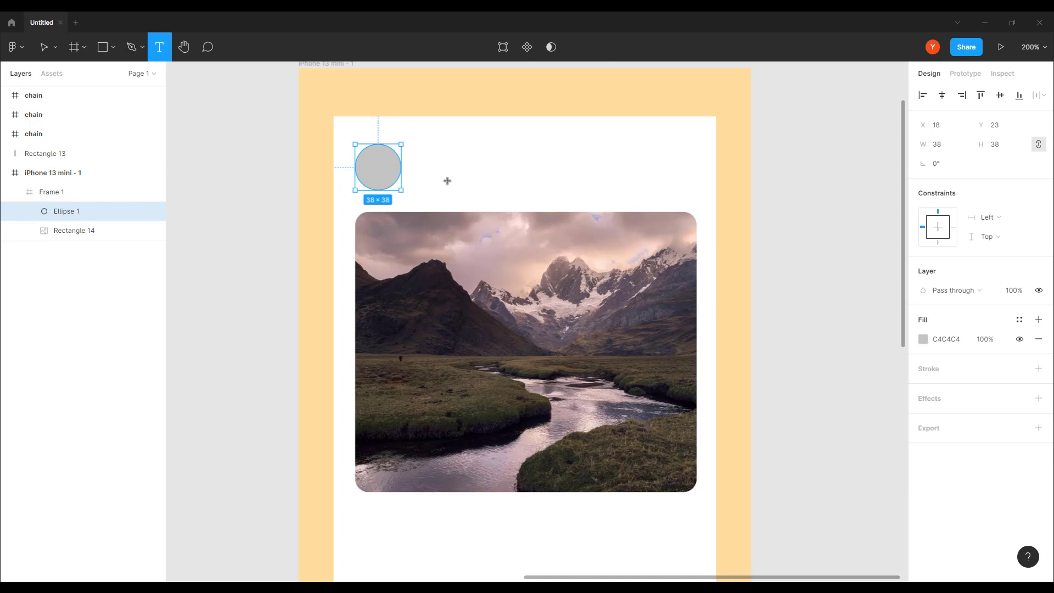
left_click(422, 162)
type("Name")
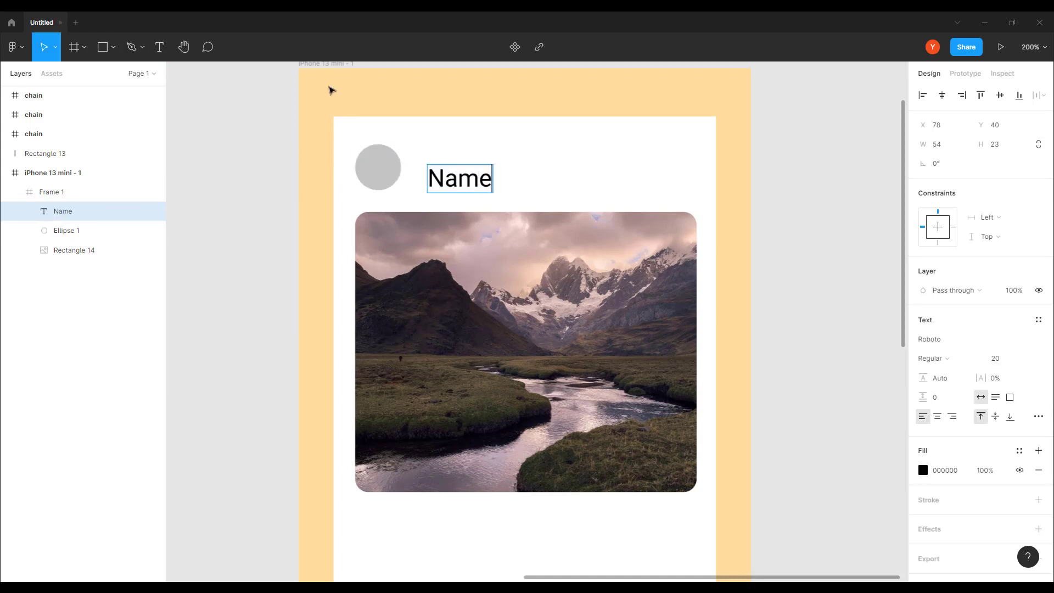
key("Escape")
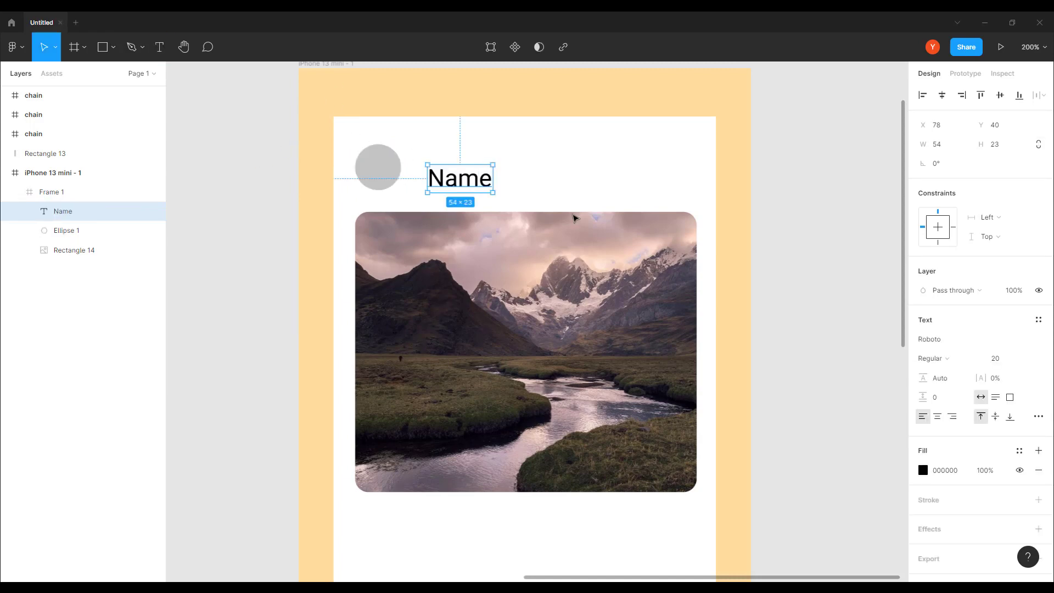
left_click(999, 360)
type("16")
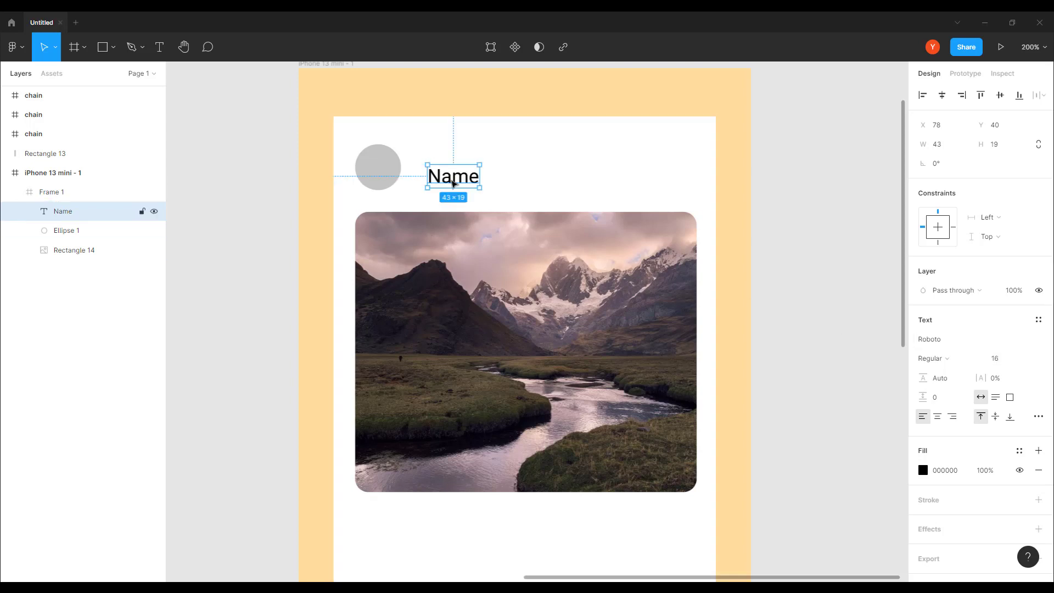
mouse_move(448, 182)
left_mouse_down()
mouse_move(431, 172)
mouse_move(444, 174)
left_mouse_up()
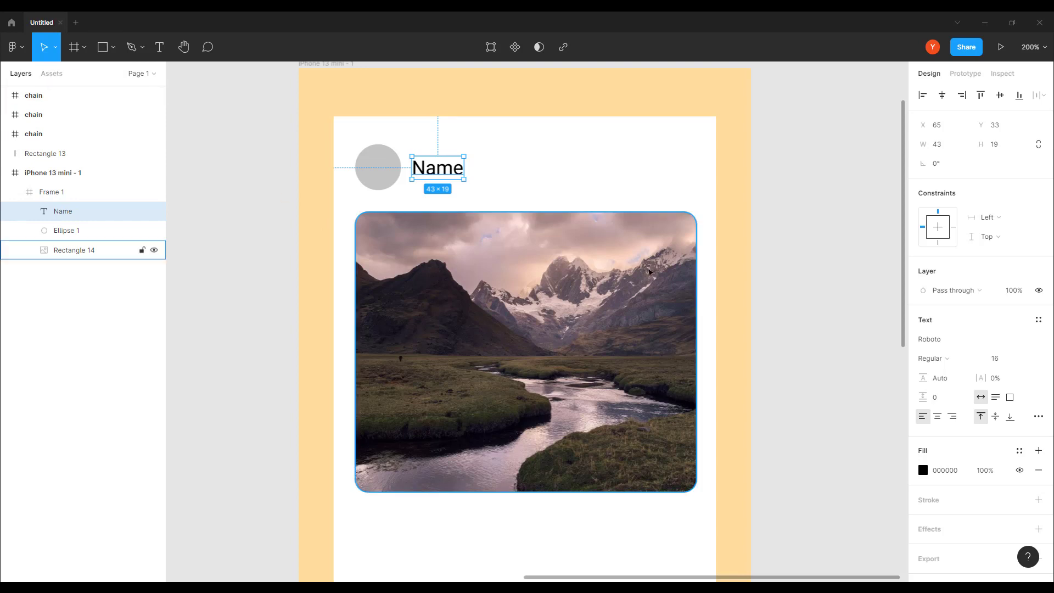
Draw a small 4 × 4 circle above the image's upper-right corner inside the white frame.
key("o")
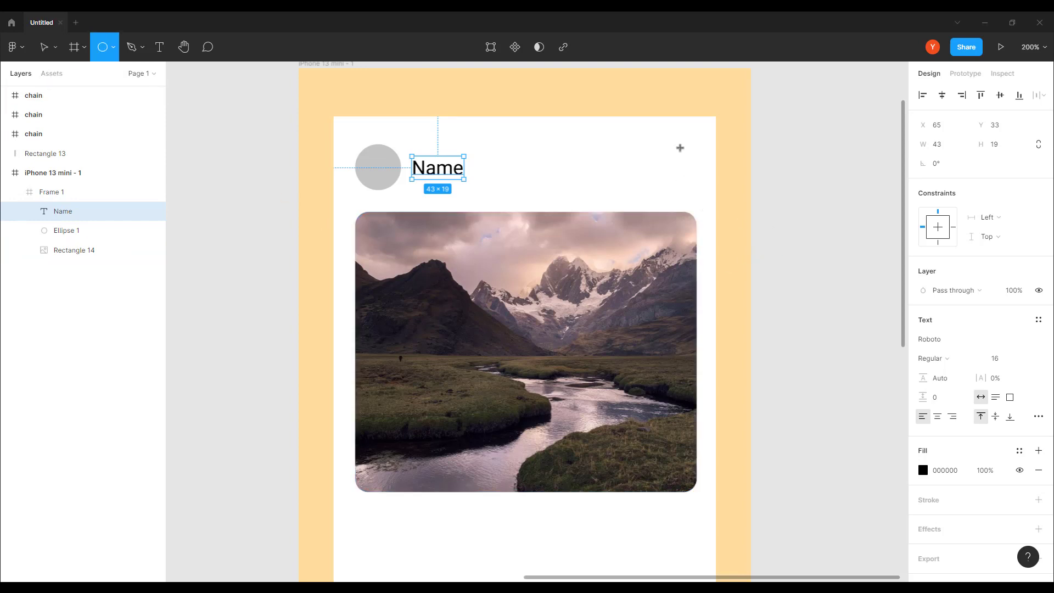
left_click_drag(680, 148, 674, 153)
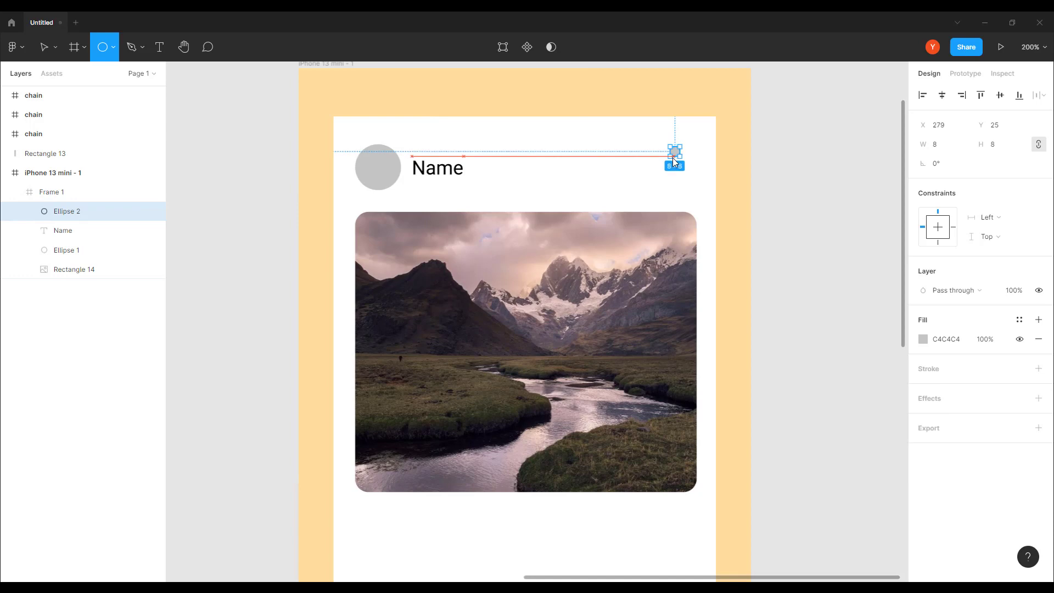
left_click_drag(678, 153, 678, 153)
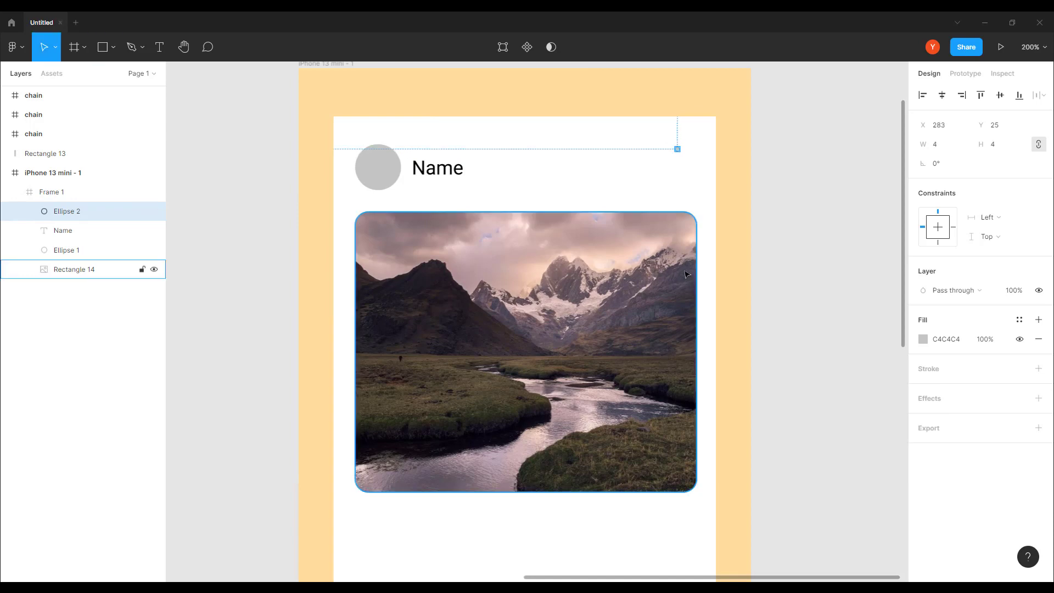
Change the small dot's fill to dark grey, about 505050.
key("ctrl+plus")
left_click_drag(685, 114, 598, 346)
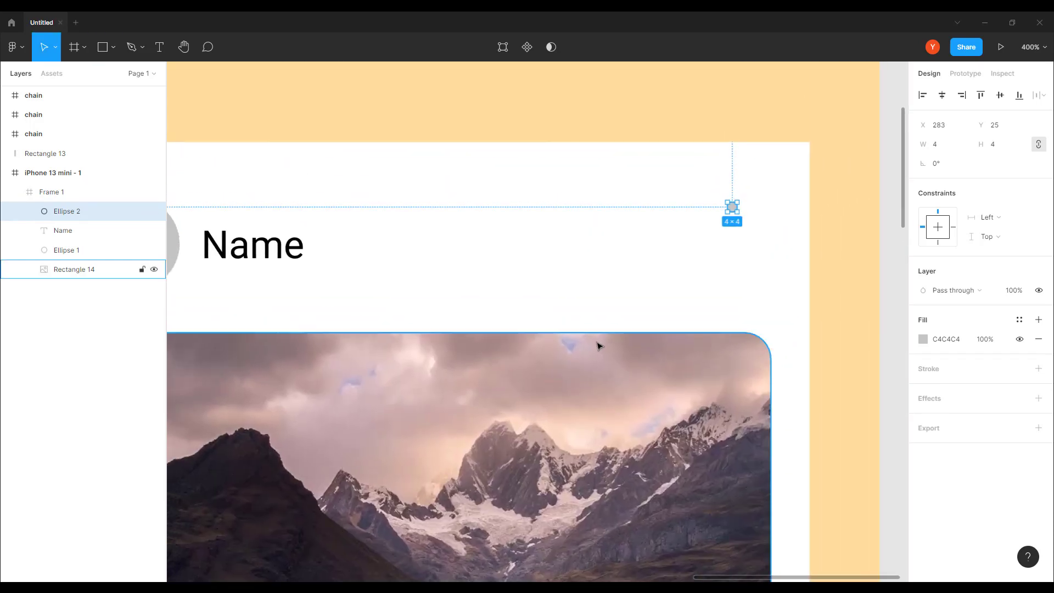
left_click(923, 339)
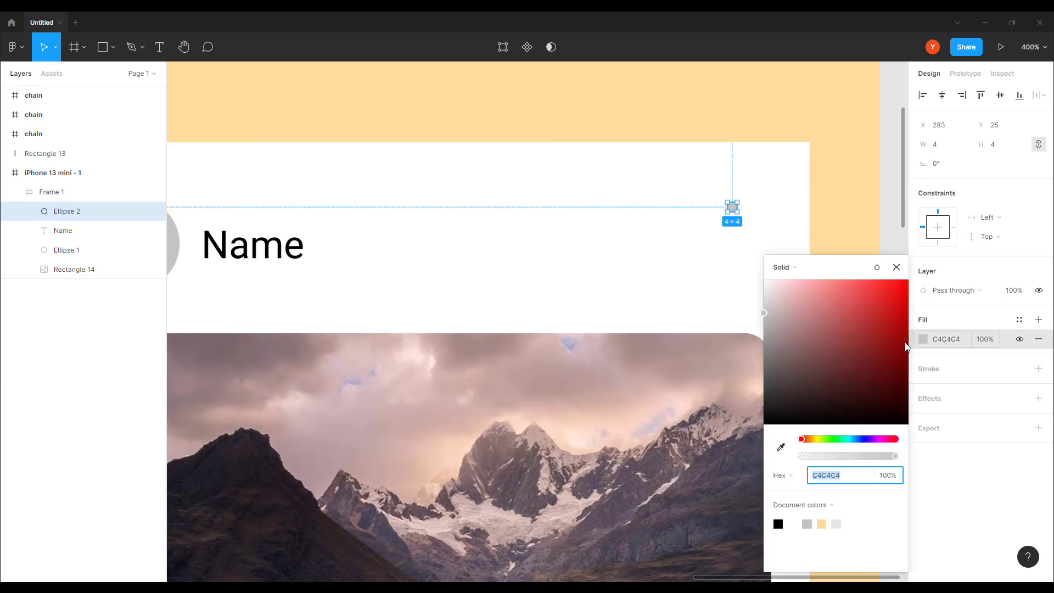
left_click_drag(806, 336, 763, 339)
left_click(713, 214)
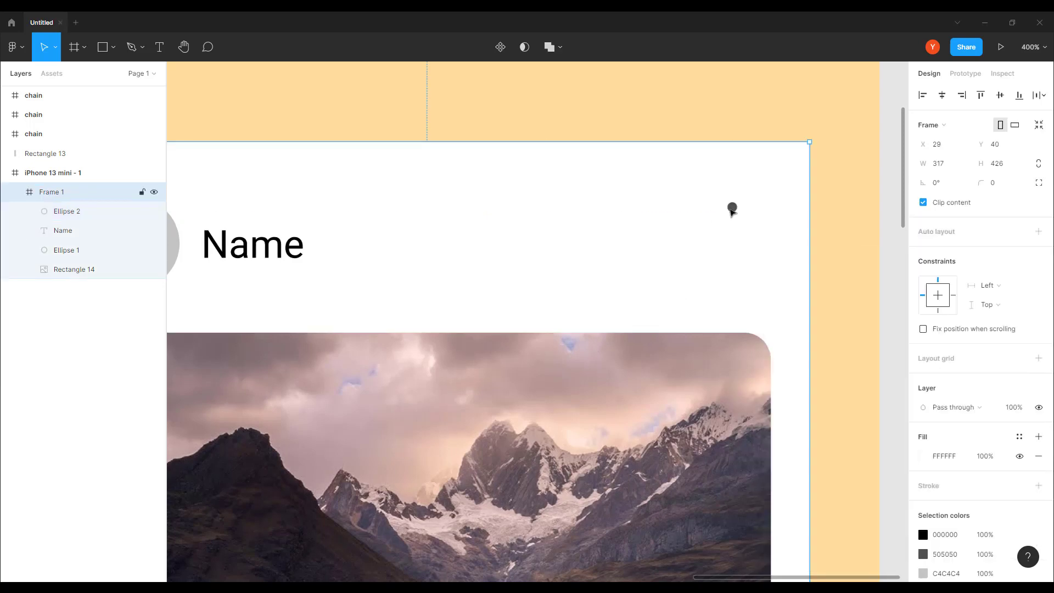
Duplicate the dark dot twice downwards to form a vertical column of three dots with gaps of 3.
left_click(732, 207)
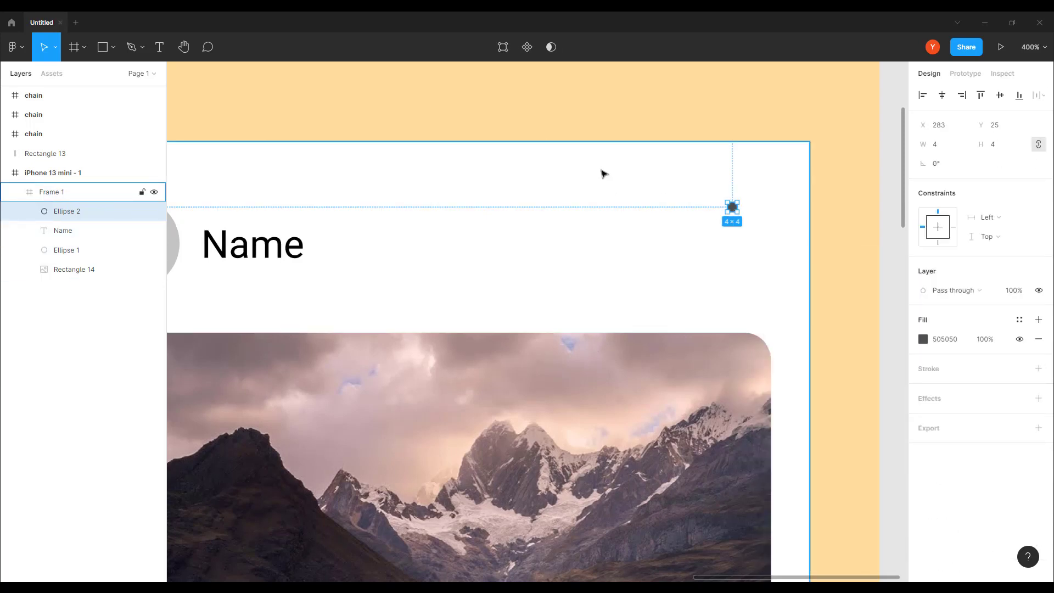
key("ctrl+d")
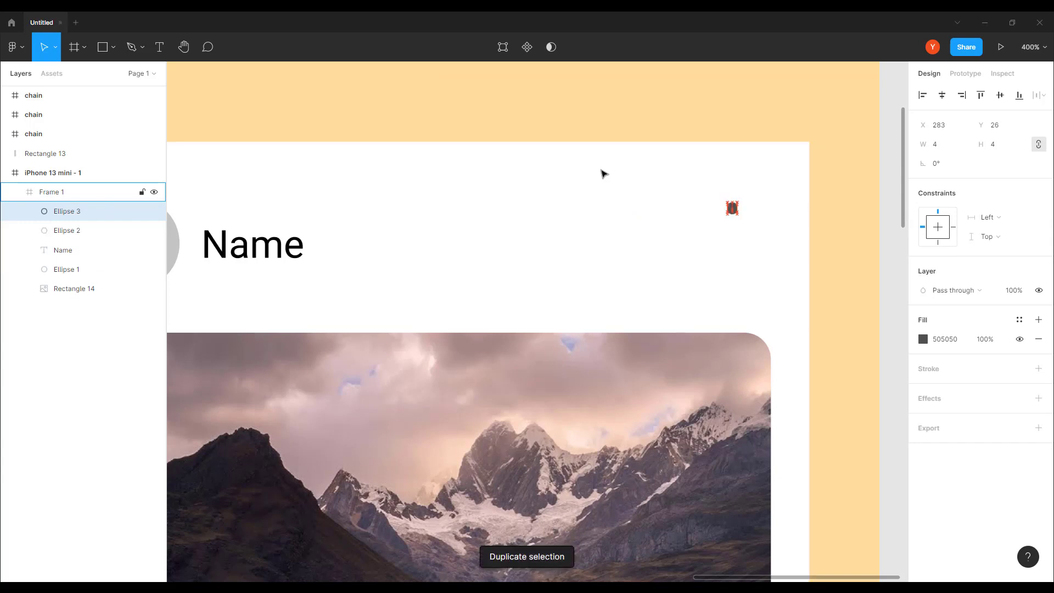
key("Down")
key("Down")
key("Down")
key("Down")
key("Down")
key("Down")
key("Down")
key("ctrl+d")
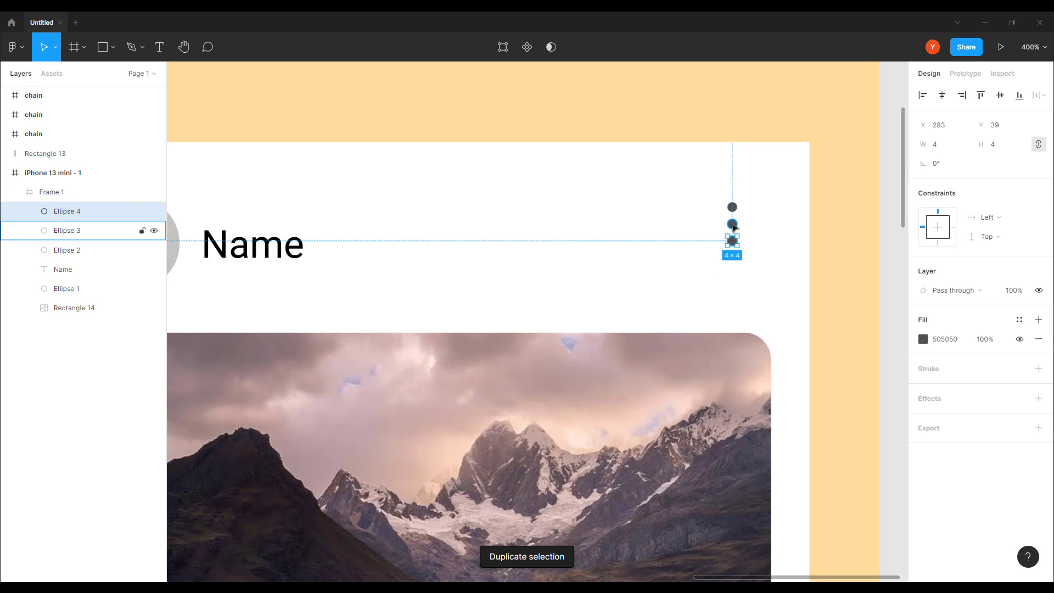
Group the three dots and name the group "3 dots menu".
left_click(733, 224, "shift")
left_click(733, 207, "shift")
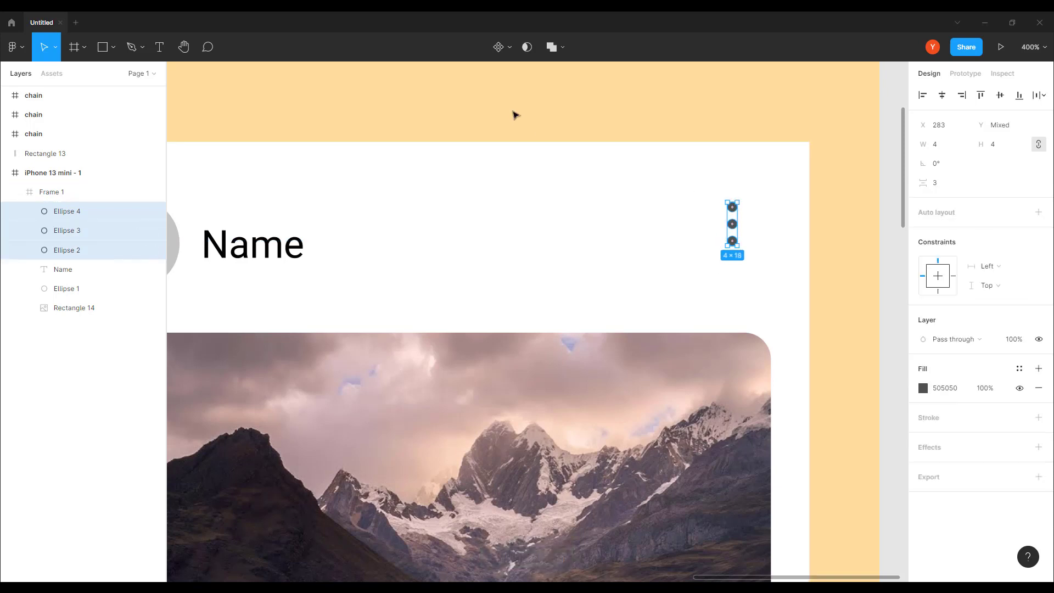
key("ctrl+g")
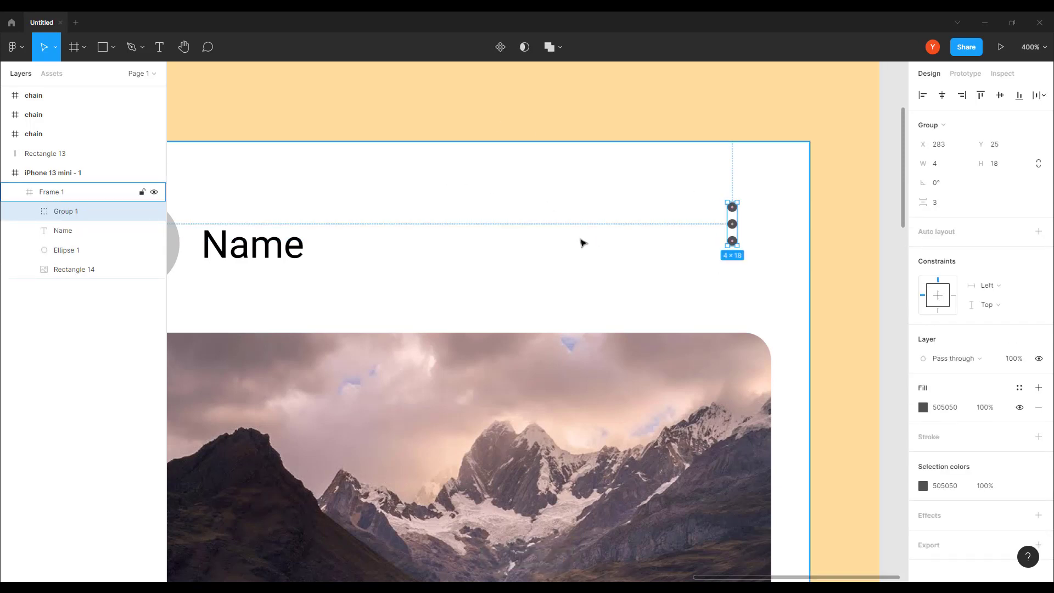
double_click(64, 213)
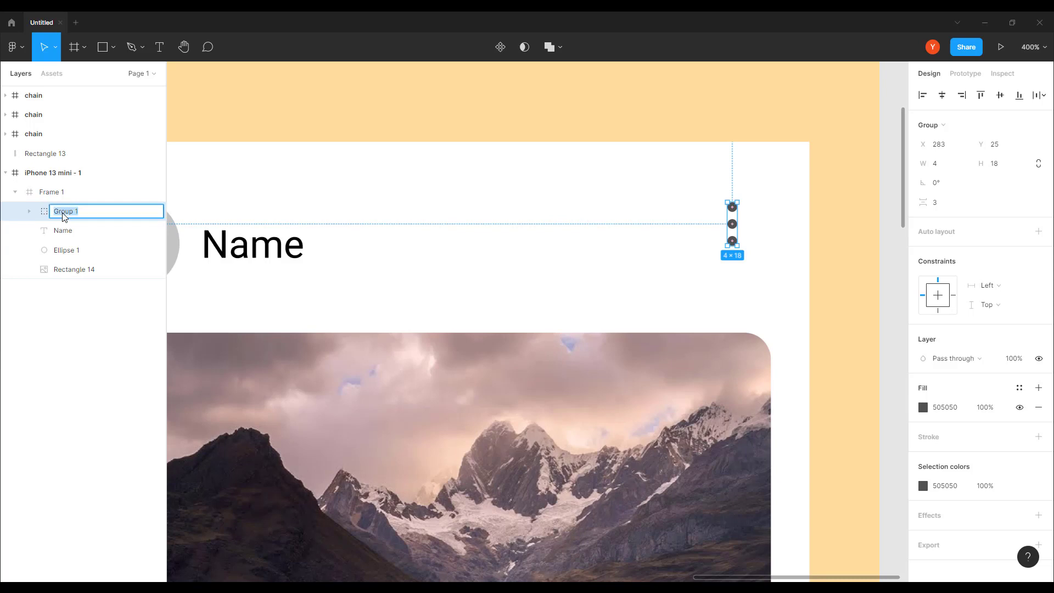
type("3 dots menu")
key("Return")
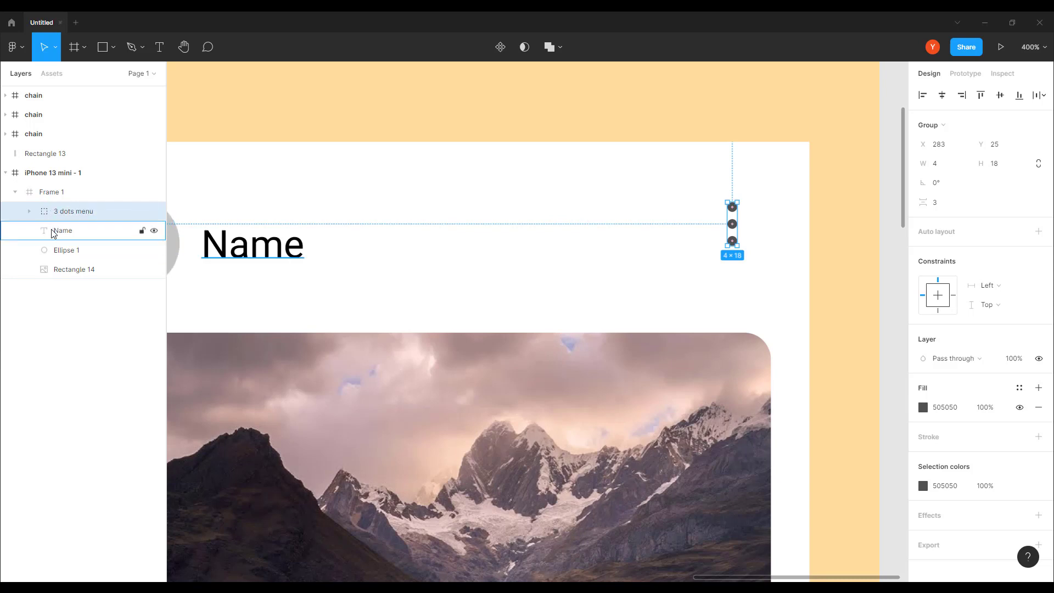
Rename the landscape image layer as "img".
double_click(68, 271)
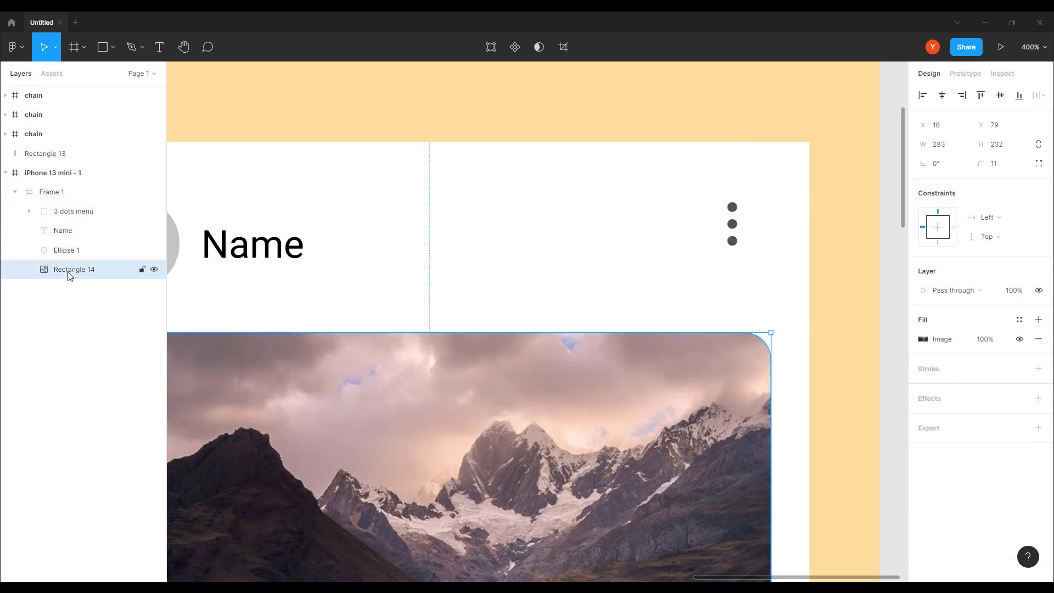
key("BackSpace")
type("img")
key("Return")
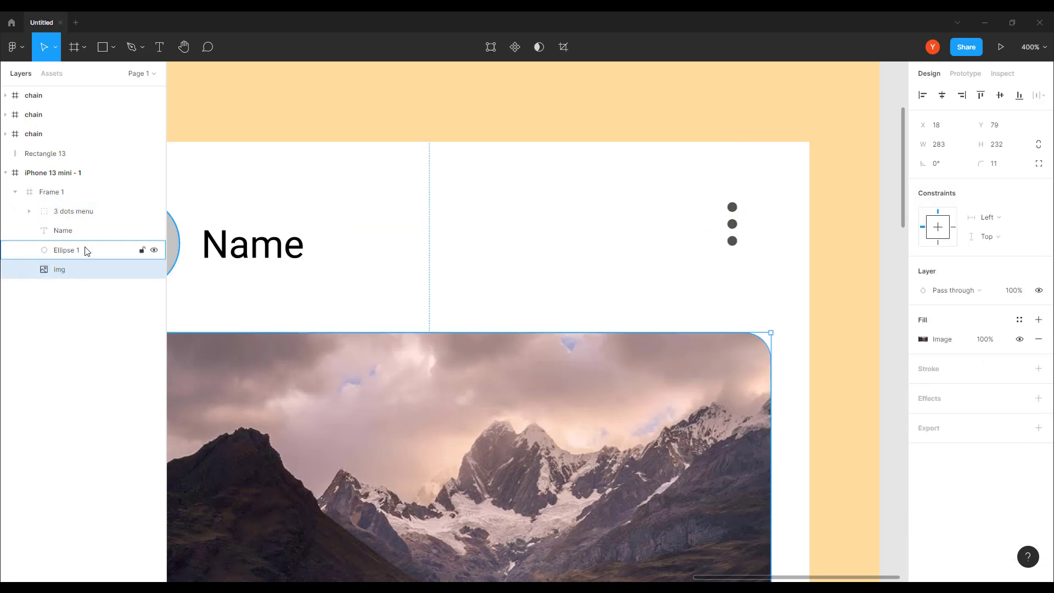
Move the three-dots group down to Y 33 so it is vertically centred with the circle and the Name text.
key("minus")
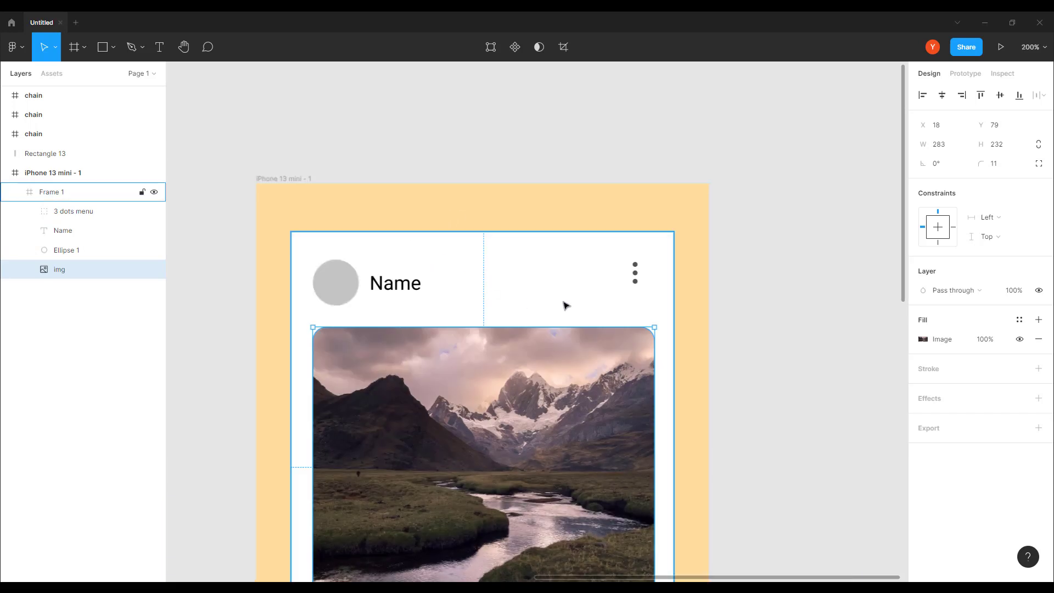
left_click(638, 282)
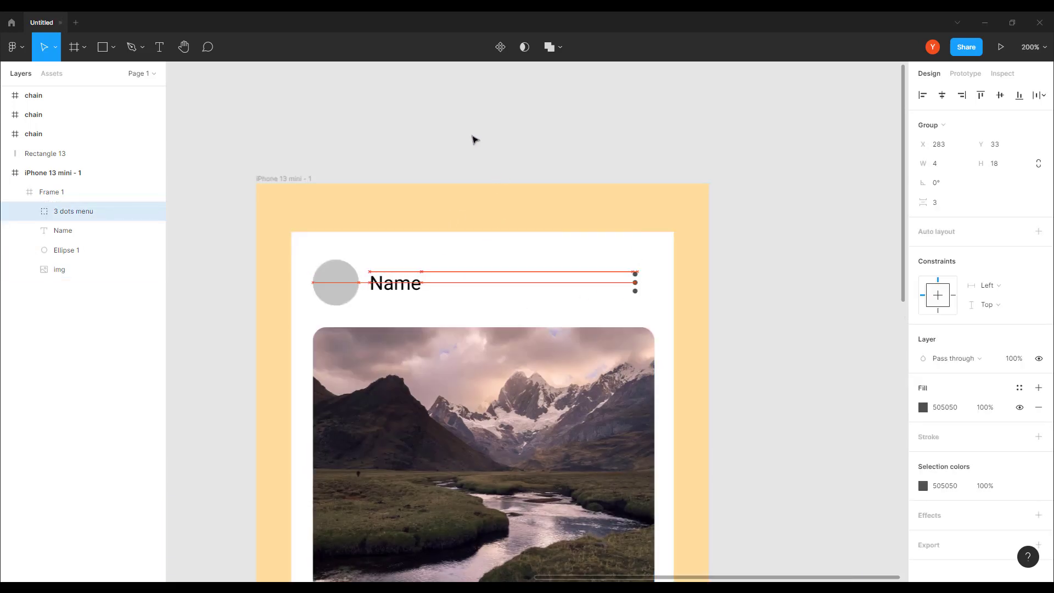
key("Down")
key("Down")
key("Down")
key("Down")
key("Down")
key("Down")
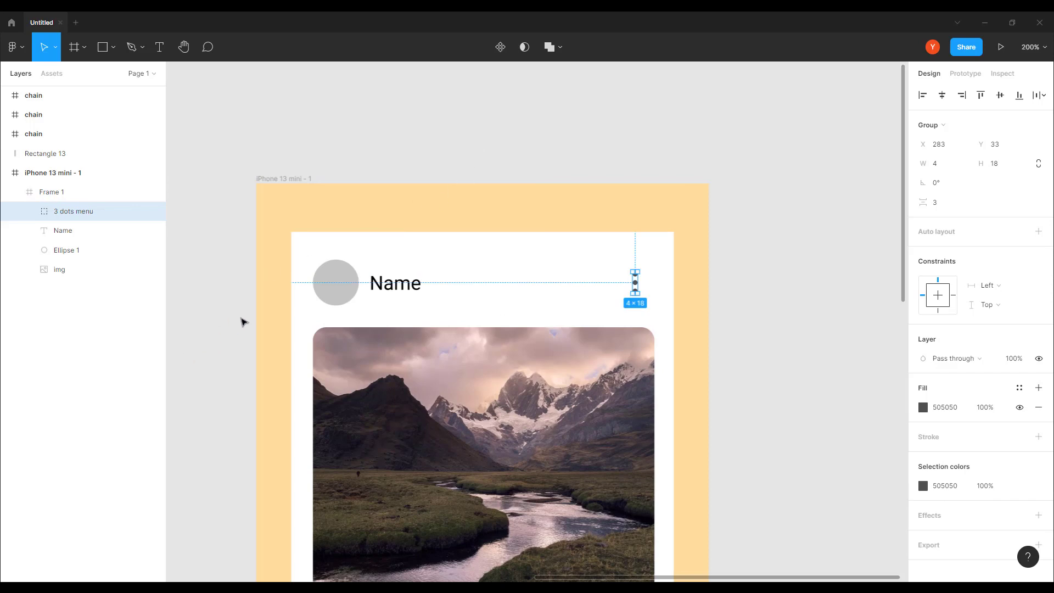
Shrink the grey profile circle, keeping it aligned with the image's left edge, and move the Name text closer to X 53.
left_click(337, 289)
left_click_drag(359, 260, 325, 298)
mouse_move(398, 286)
left_mouse_down()
mouse_move(374, 284)
mouse_move(385, 289)
left_mouse_up()
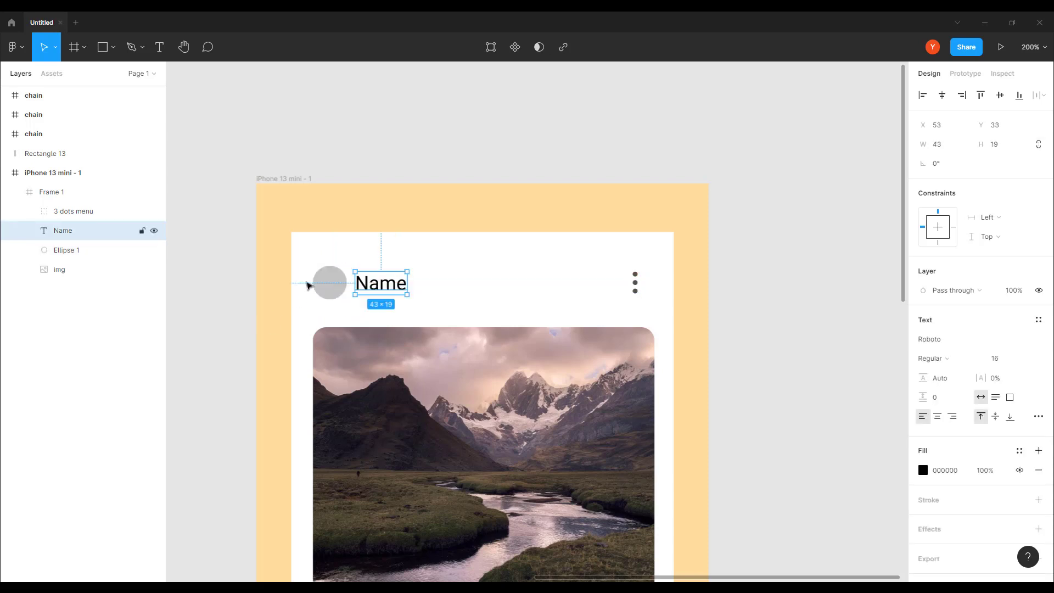
left_click(225, 356)
left_click_drag(230, 363, 259, 245)
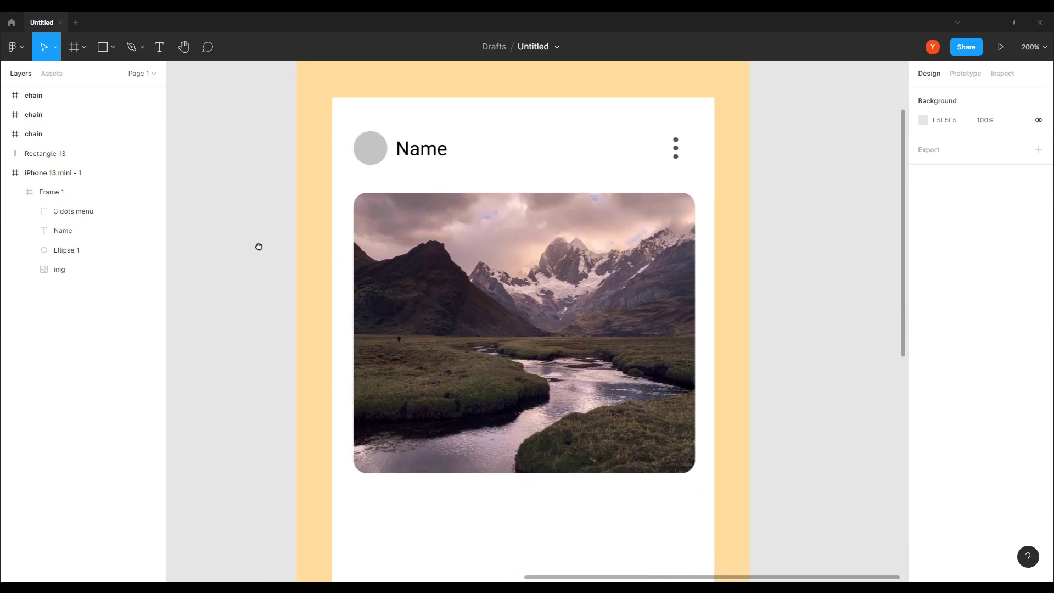
Move the profile circle, Name text and three-dots menu up together until the circle sits at Y 17.
left_click(434, 178)
left_click(419, 148)
left_click(372, 151, "shift")
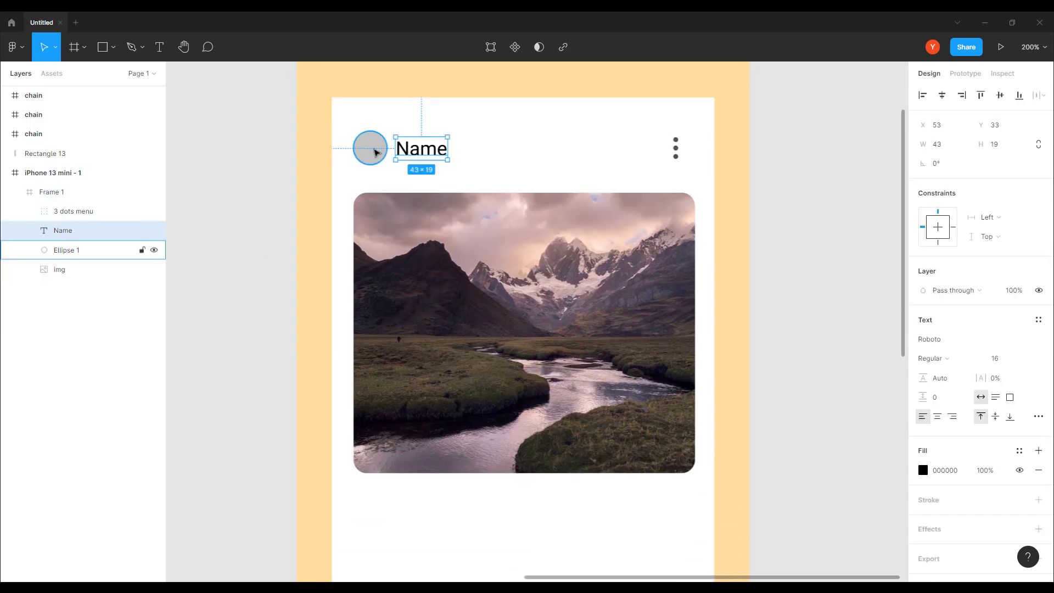
left_click(678, 156, "shift")
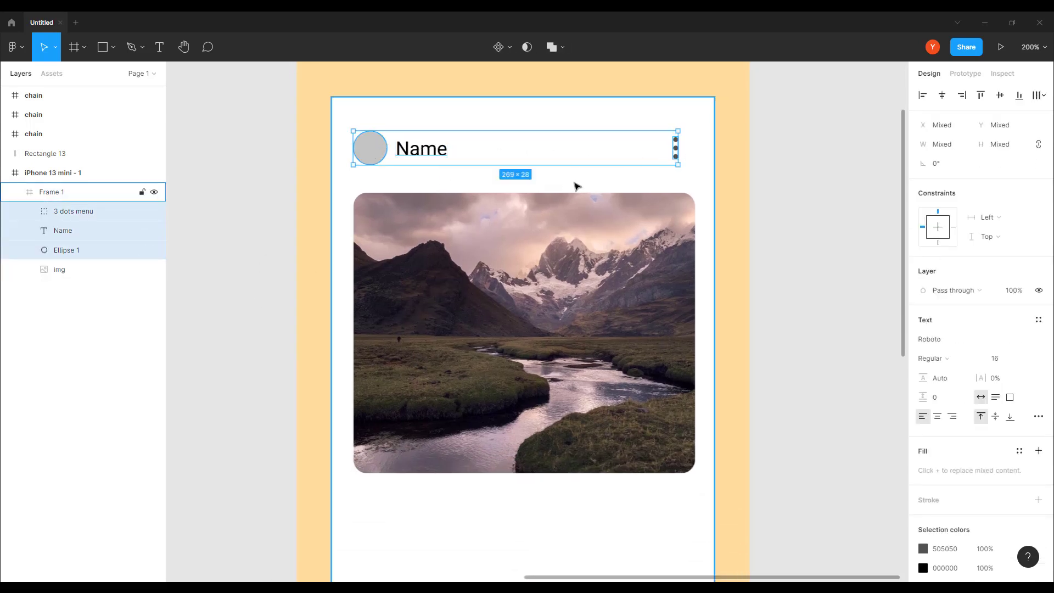
key("Up")
key("Up")
key("Up")
key("Up")
key("Up")
key("Up")
key("Up")
key("Up")
key("Up")
key("Up")
key("Up")
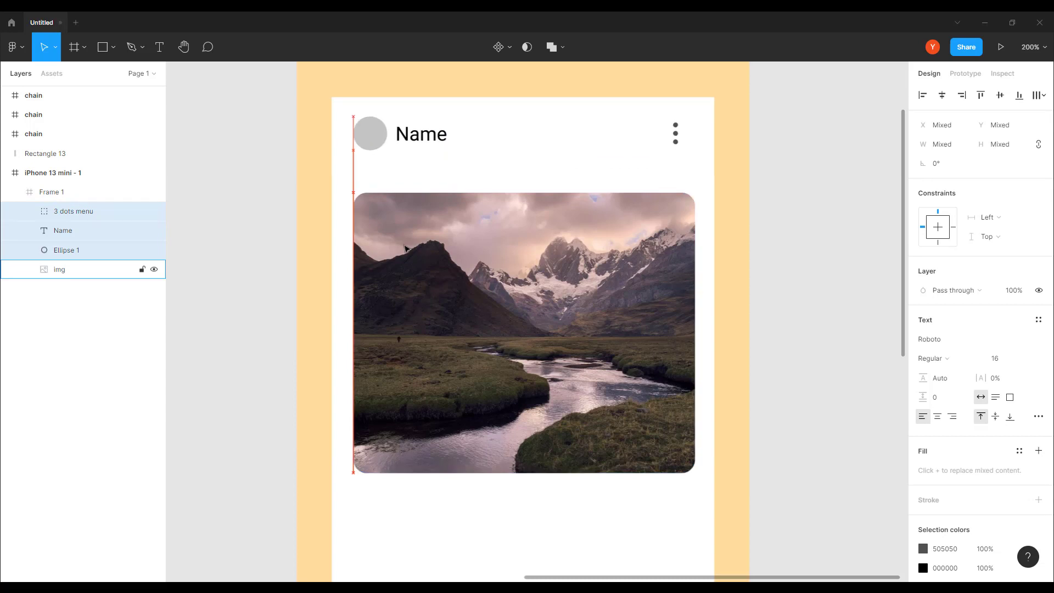
Shift the three-dots menu horizontally to sit close to the image's right edge.
left_click(321, 196)
left_click(676, 135)
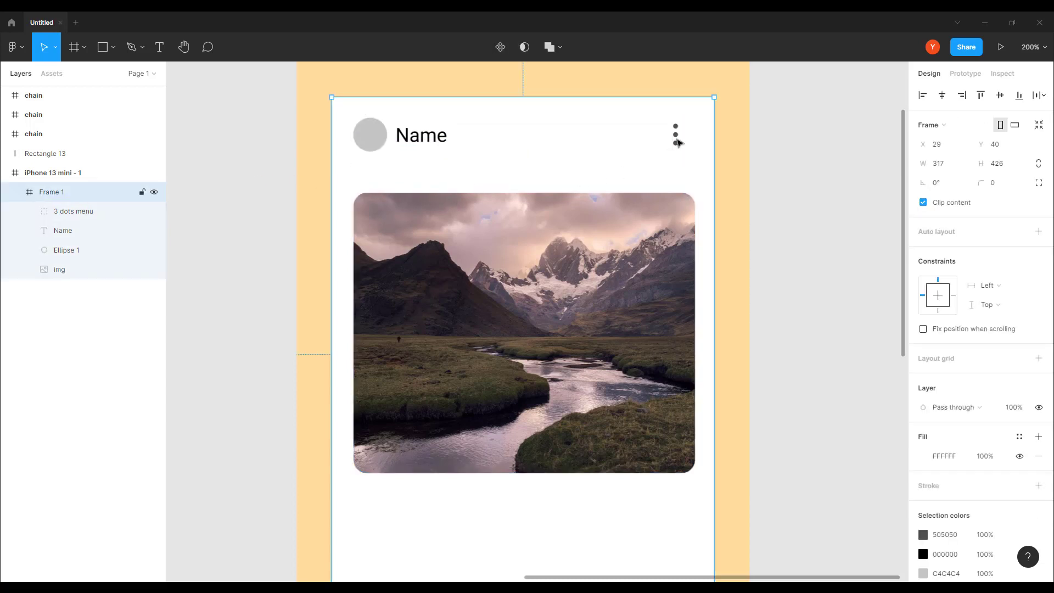
key("Right")
key("Right")
key("Right")
key("Right")
key("Right")
key("Right")
key("Right")
key("Right")
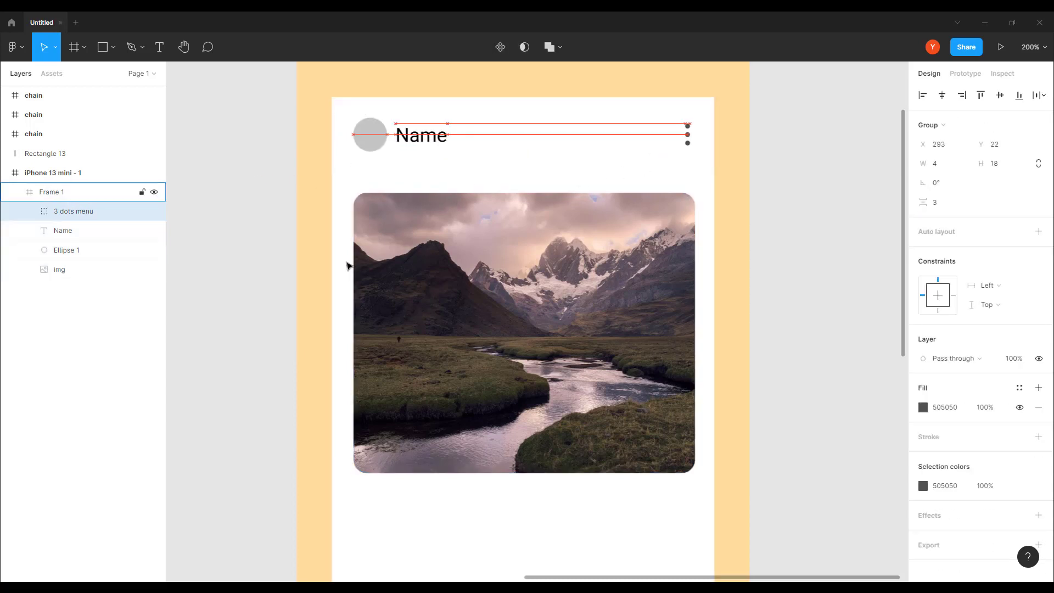
Move the landscape image up to Y 59, closer to the profile row.
left_click(484, 307)
key("shift+Up")
key("shift+Up")
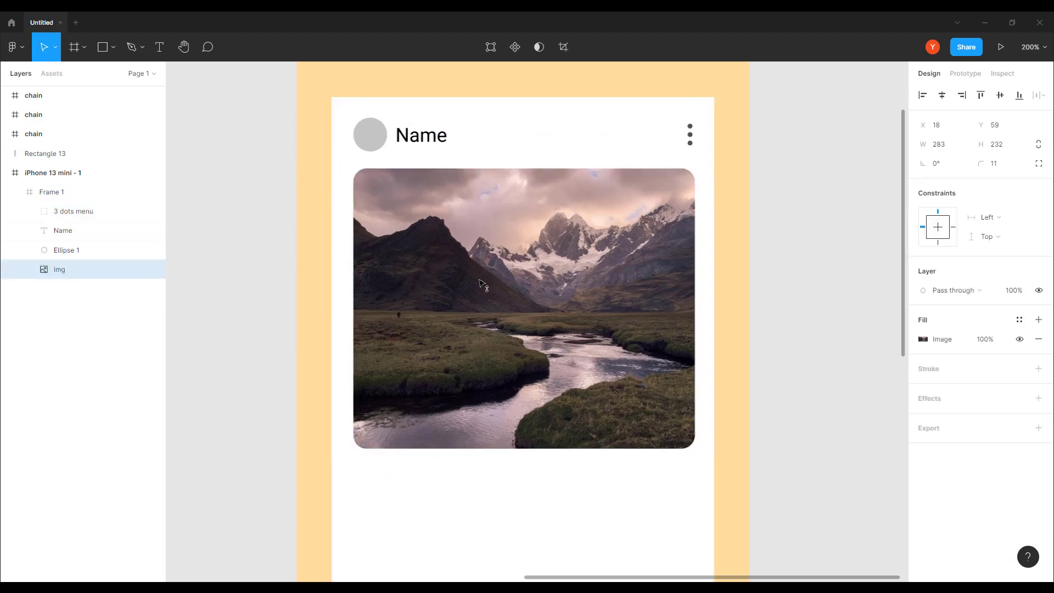
Create a row of three 23 × 23 grey circles, spaced 9 apart, below the image's right end at Y 307.
scroll(278, 328, "down", 2)
scroll(278, 328, "down", 4)
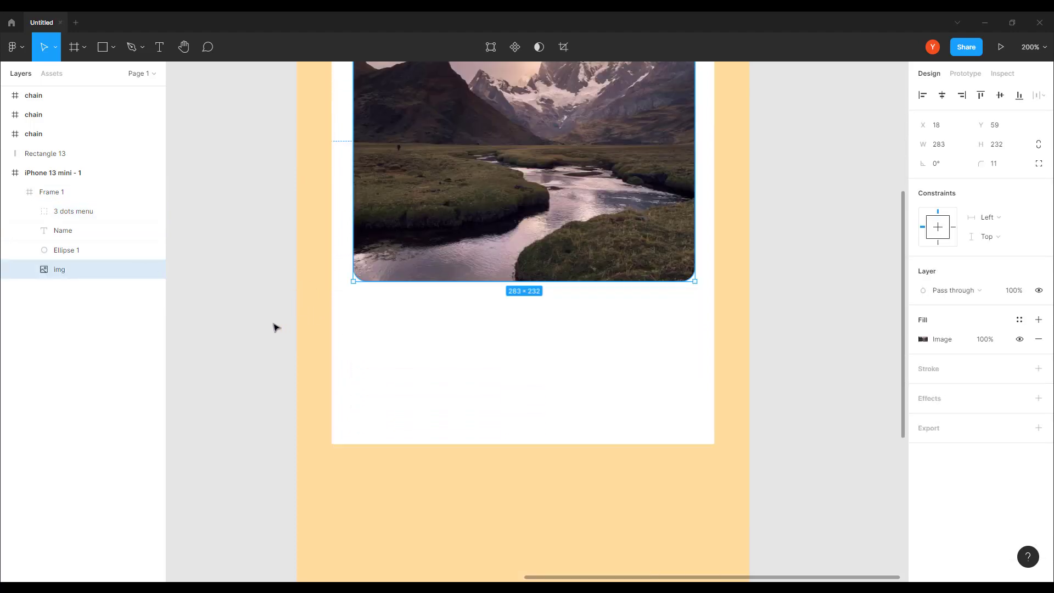
scroll(277, 328, "up", 9)
scroll(276, 328, "down", 8)
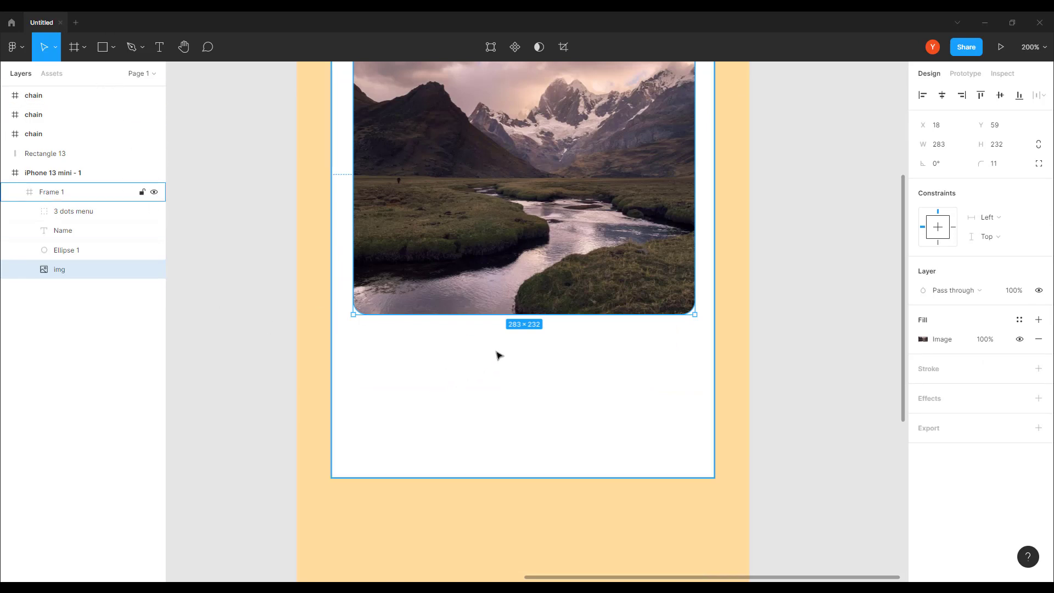
key("o")
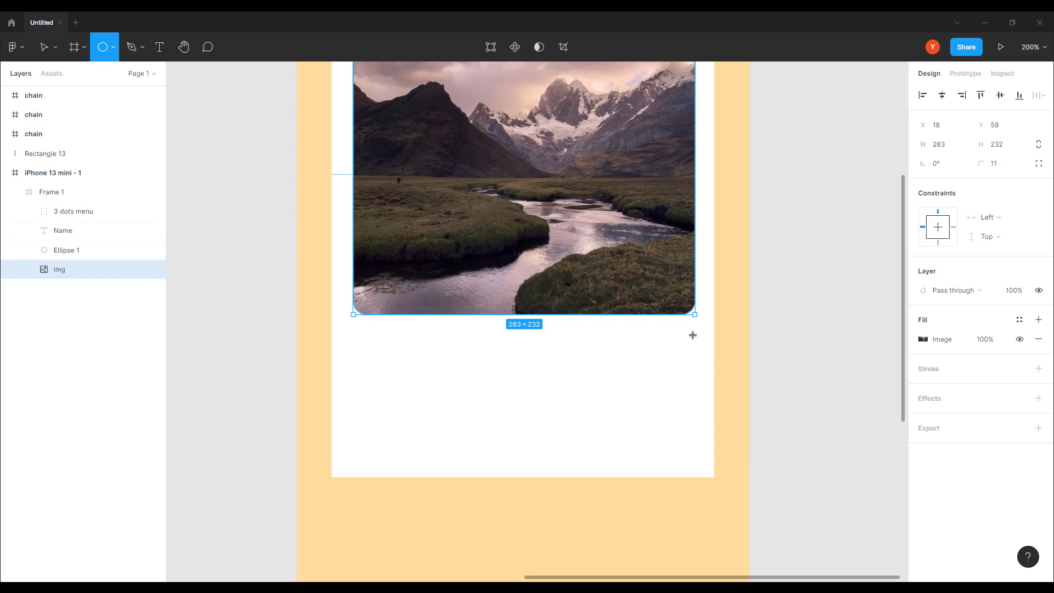
mouse_move(693, 335)
left_mouse_down()
mouse_move(669, 362)
mouse_move(639, 352)
left_mouse_up()
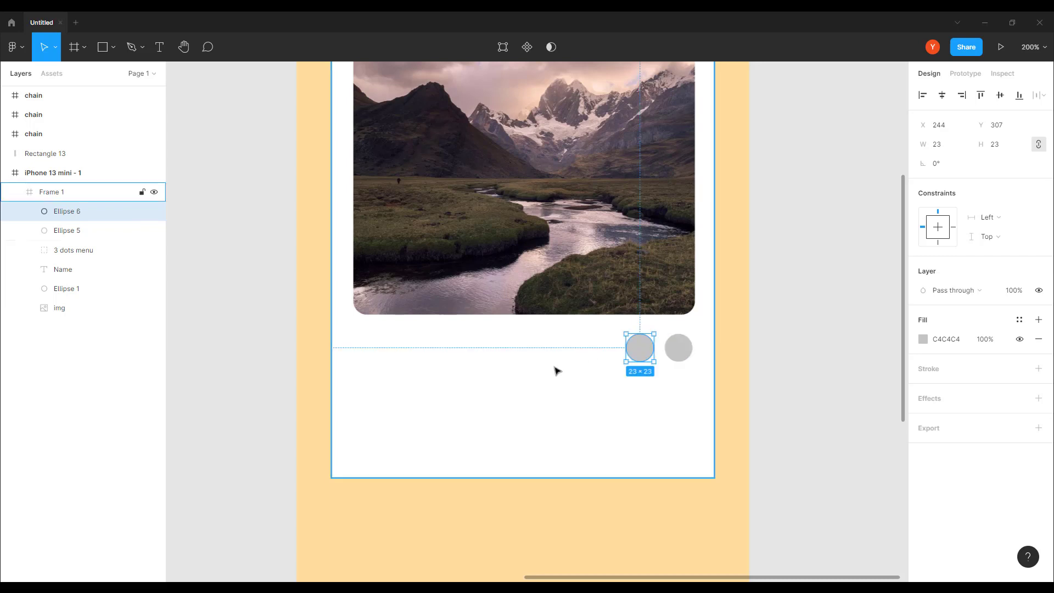
key("ctrl+d")
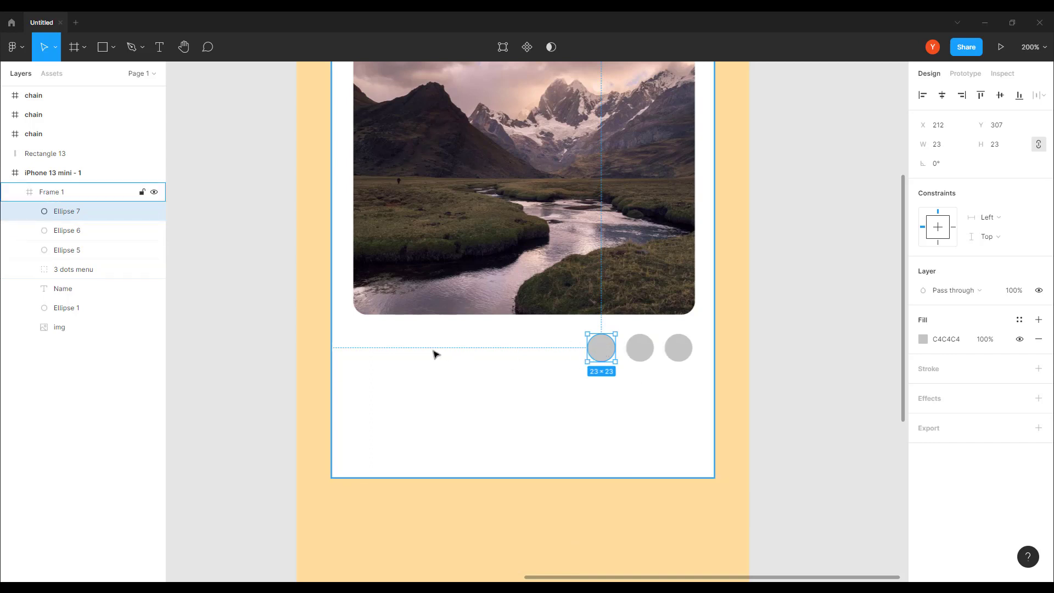
left_click(220, 369)
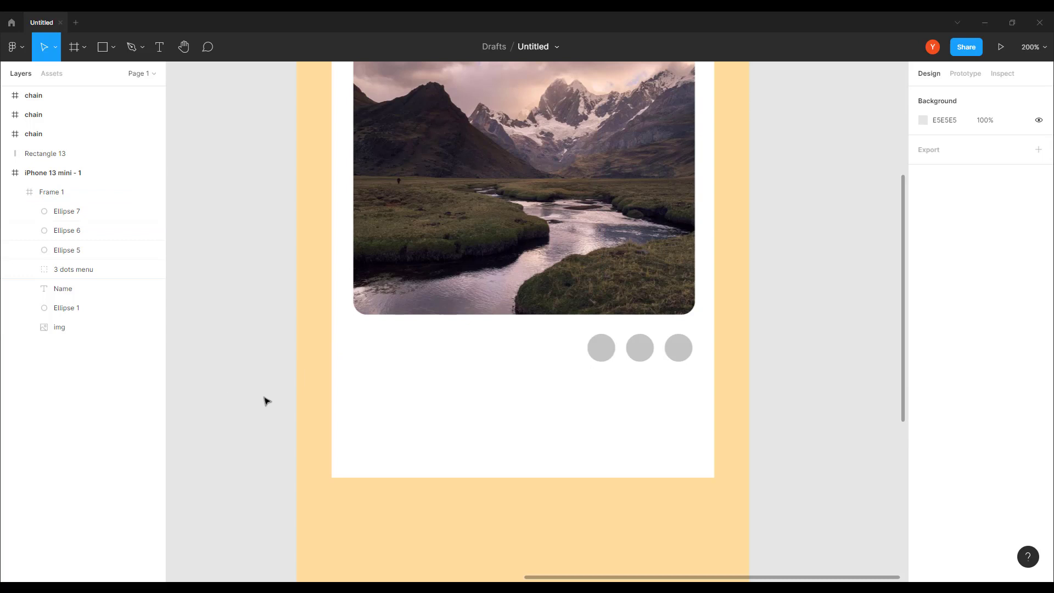
Add the text "Image title" below the image's left end and place it at X 21, Y 307.
left_click(159, 47)
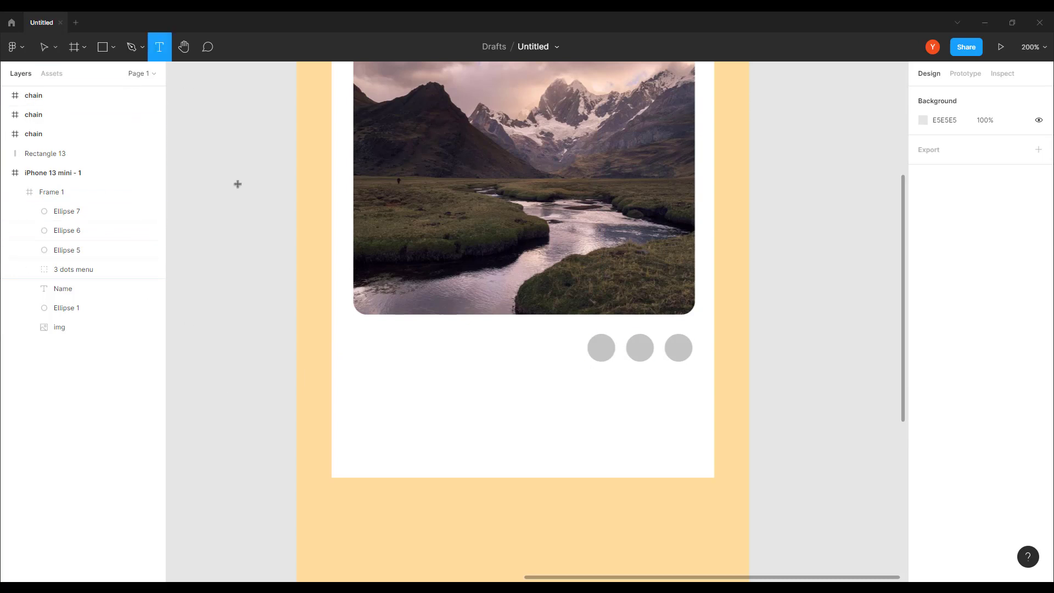
left_click(374, 344)
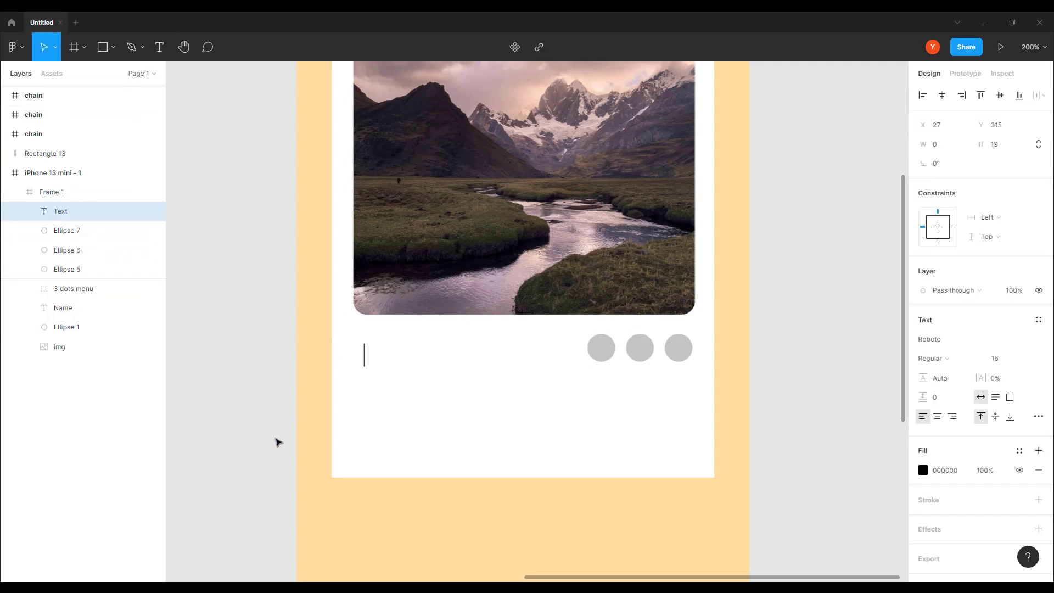
type("Image tiot")
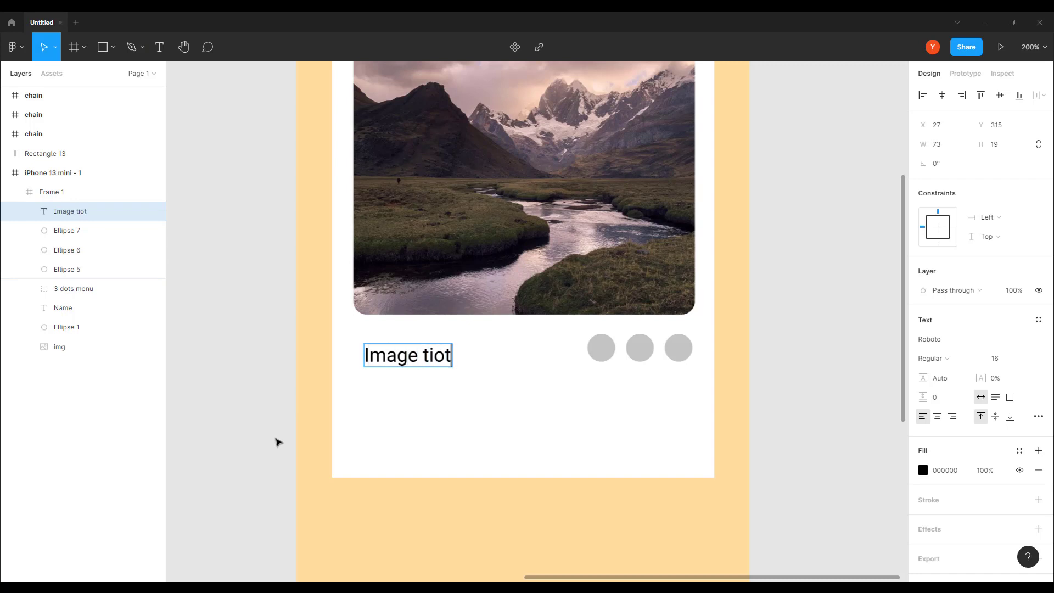
key("BackSpace")
key("BackSpace")
type("tle")
key("Escape")
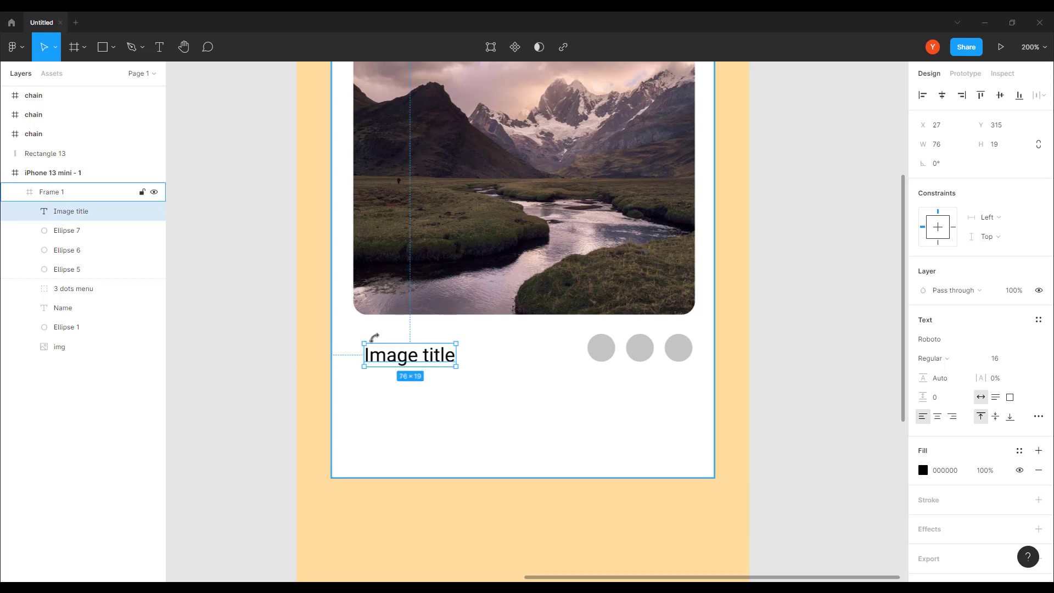
left_click_drag(394, 362, 388, 353)
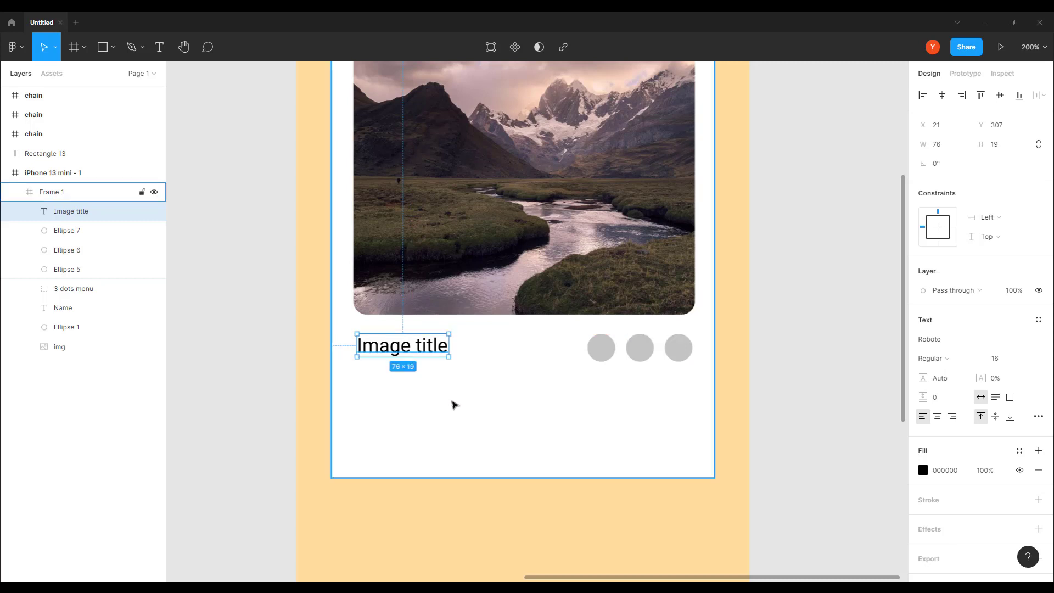
Shorten the white card frame to a height of 346 and move it down to Y 52.
left_click(534, 448)
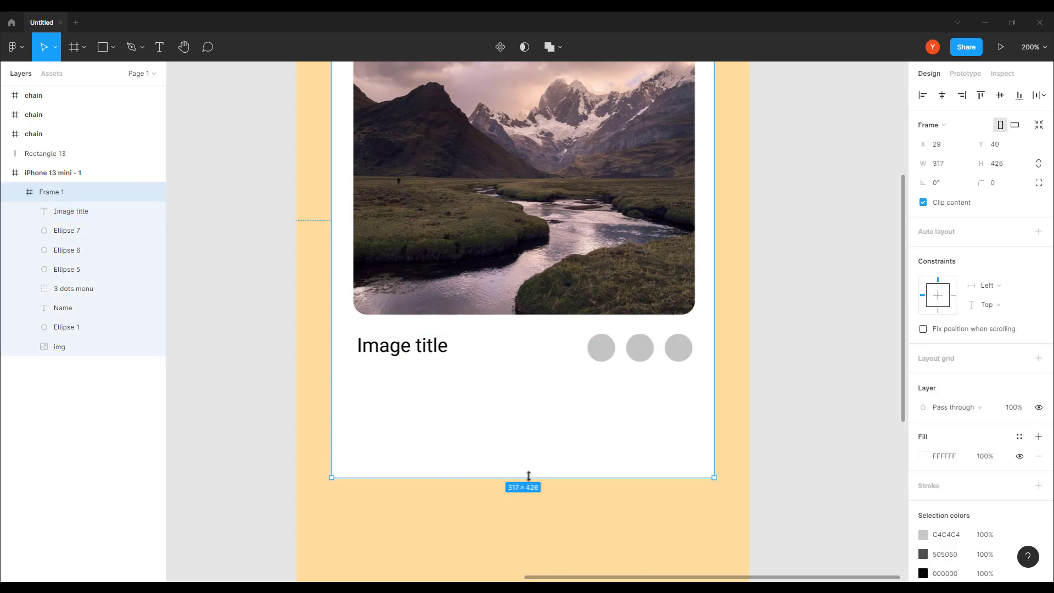
left_click_drag(528, 476, 529, 379)
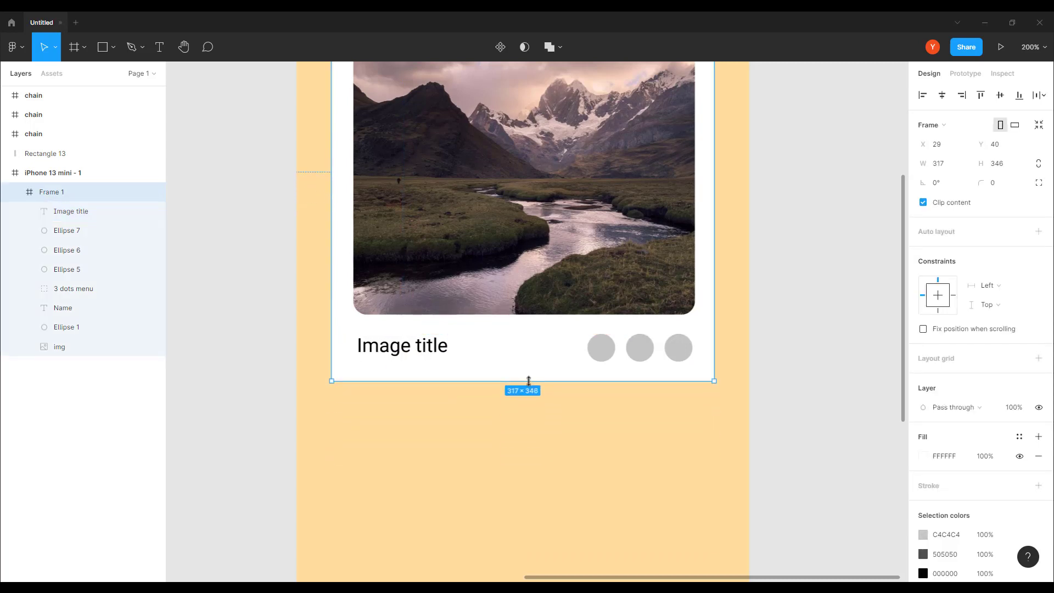
key("ctrl+minus")
key("ctrl+minus")
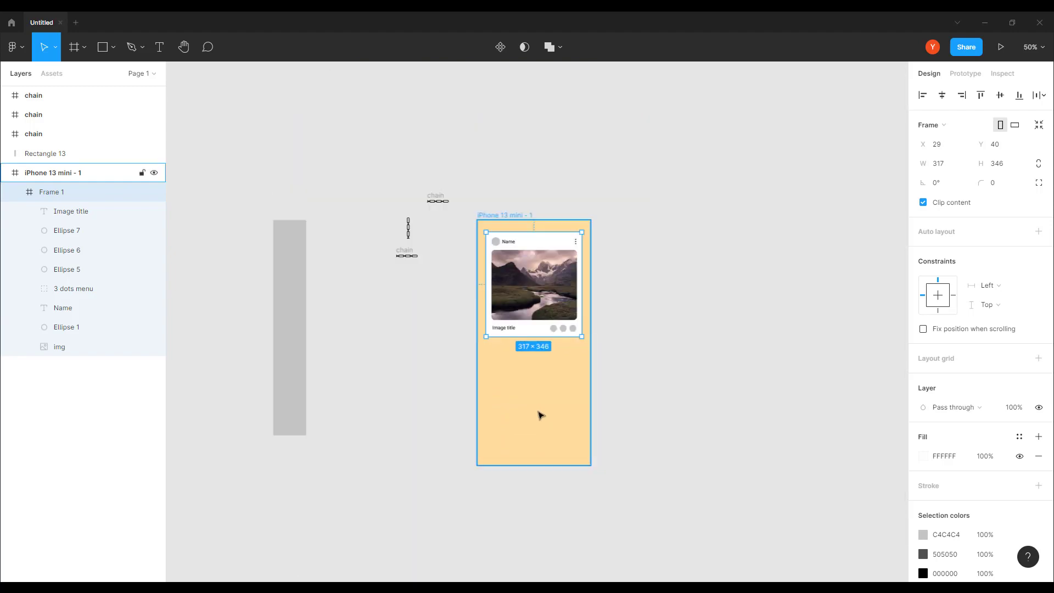
key("ctrl+plus")
key("ctrl+plus")
key("ctrl+minus")
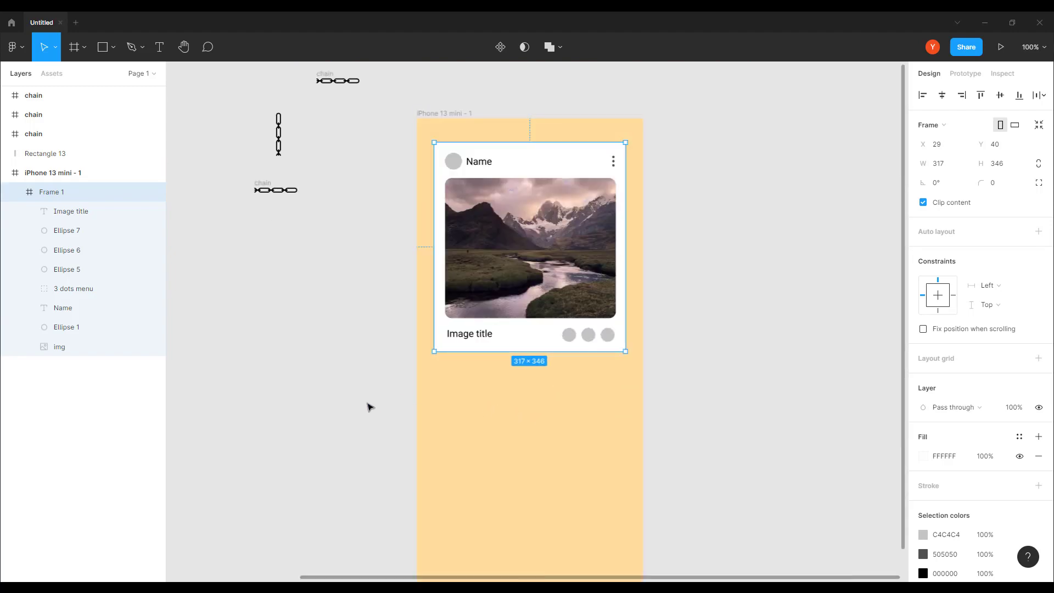
left_click(363, 428)
mouse_move(521, 275)
left_mouse_down()
mouse_move(522, 297)
mouse_move(522, 283)
left_mouse_up()
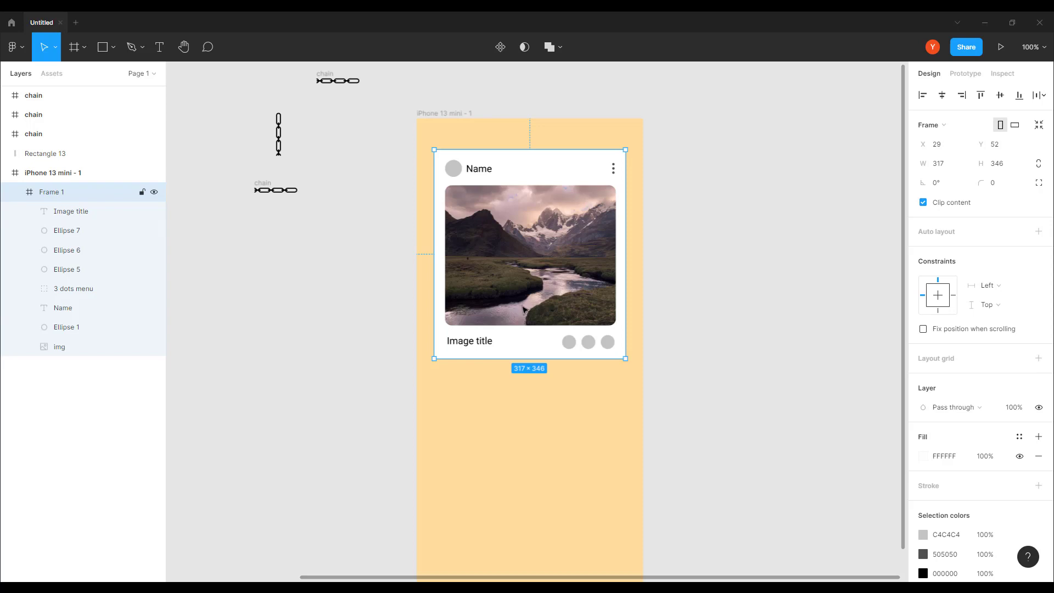
Group the three small grey circles in the Image title row.
key("ctrl+equal")
left_click(613, 367)
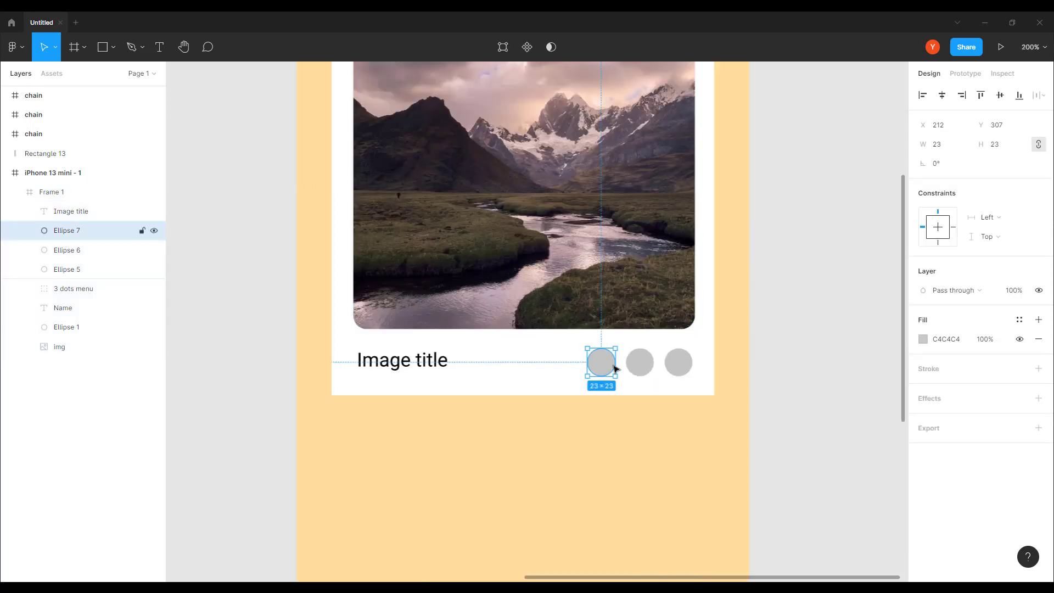
left_click(640, 364, "shift")
left_click(679, 363, "shift")
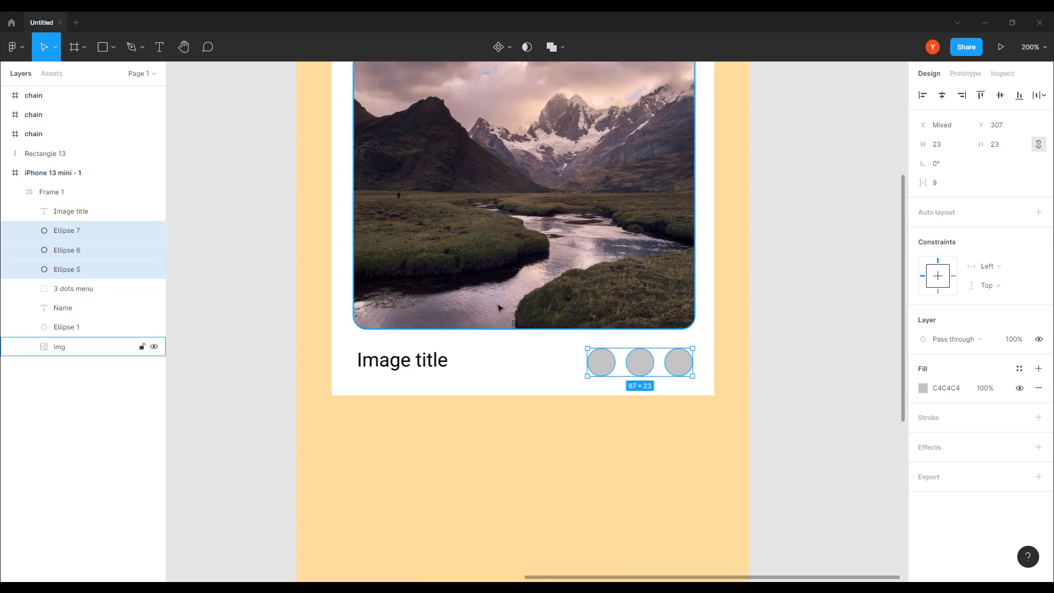
key("ctrl+g")
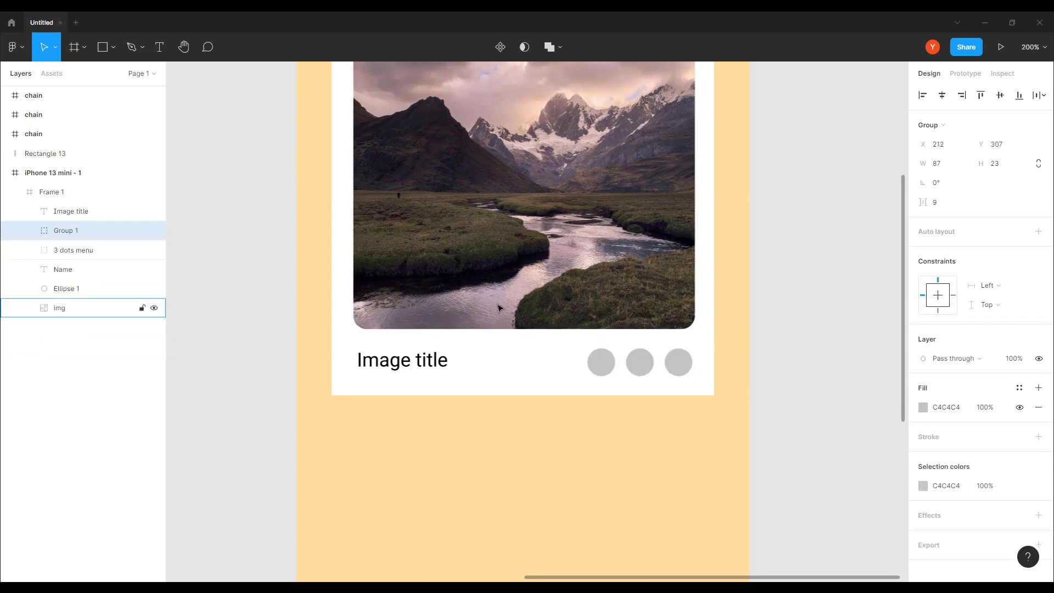
key("alt")
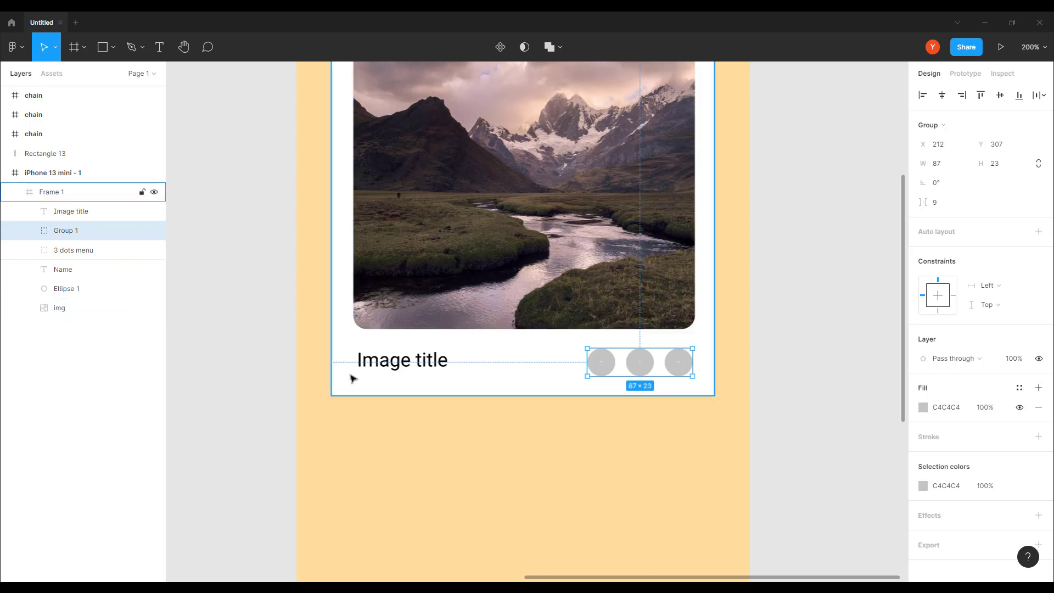
Group the profile circle with the Name text and name the group "avatar + name".
scroll(357, 330, "up", 5)
left_click(370, 213)
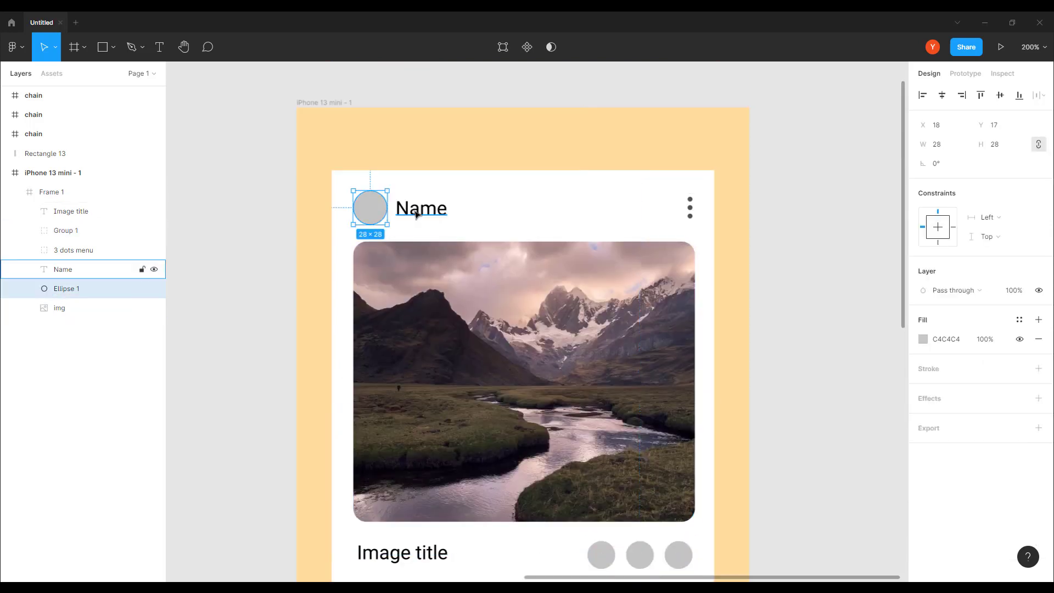
left_click(416, 215, "shift")
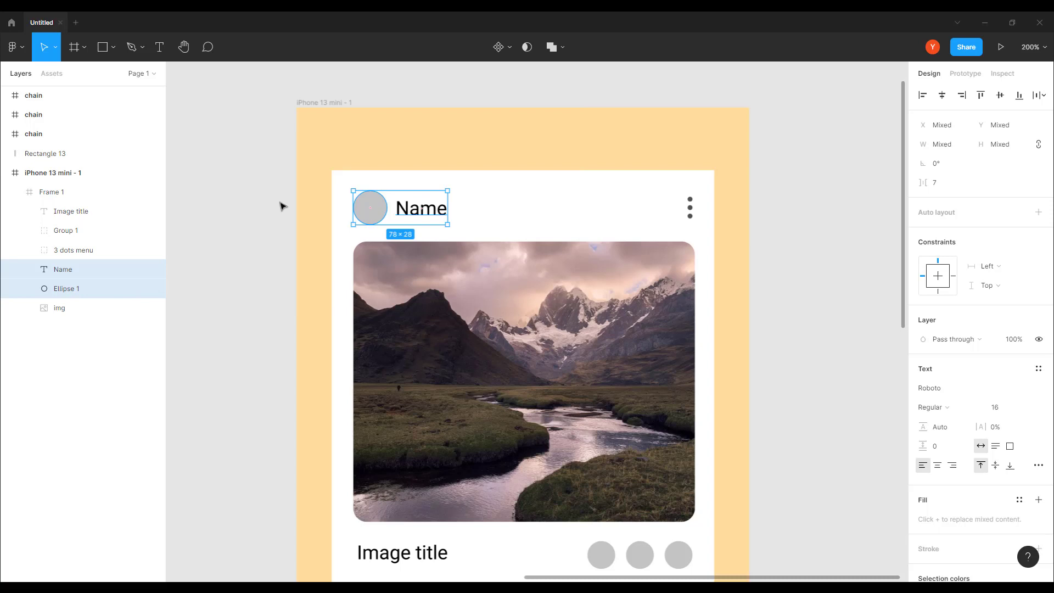
key("ctrl+g")
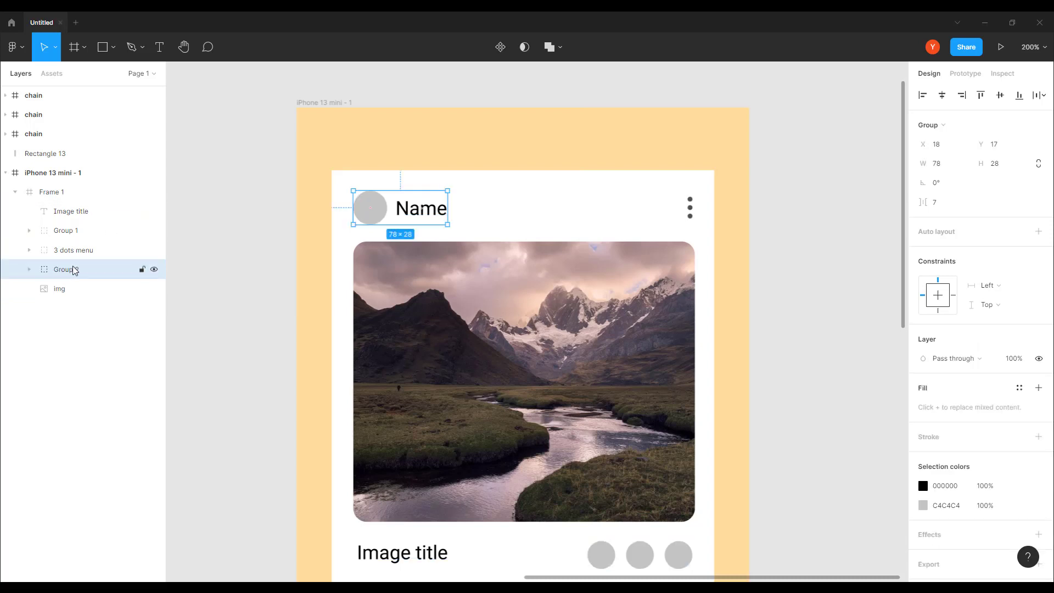
double_click(75, 270)
type("avata")
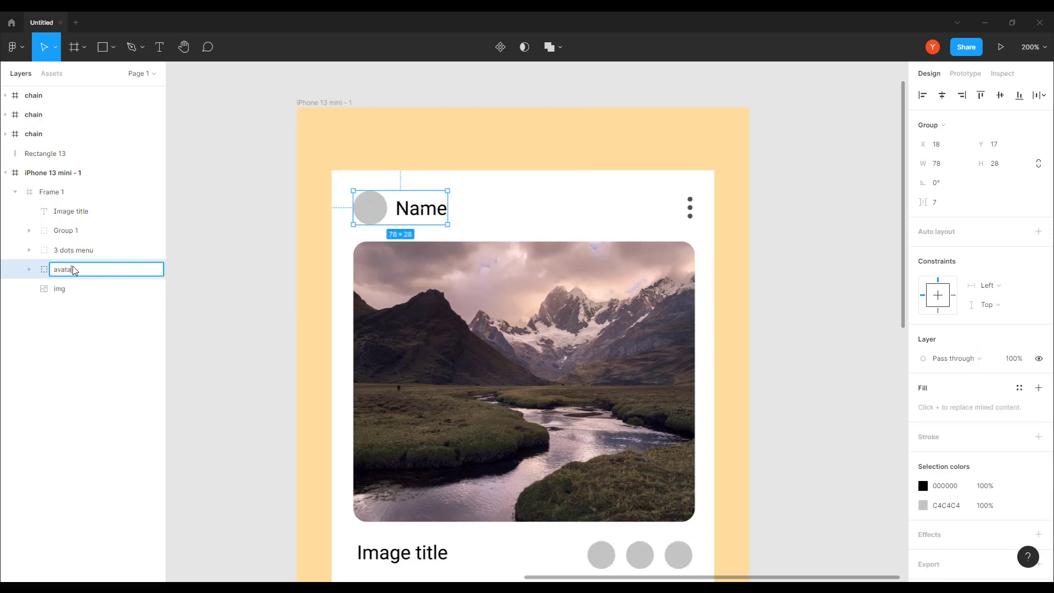
type("r + name")
key("Return")
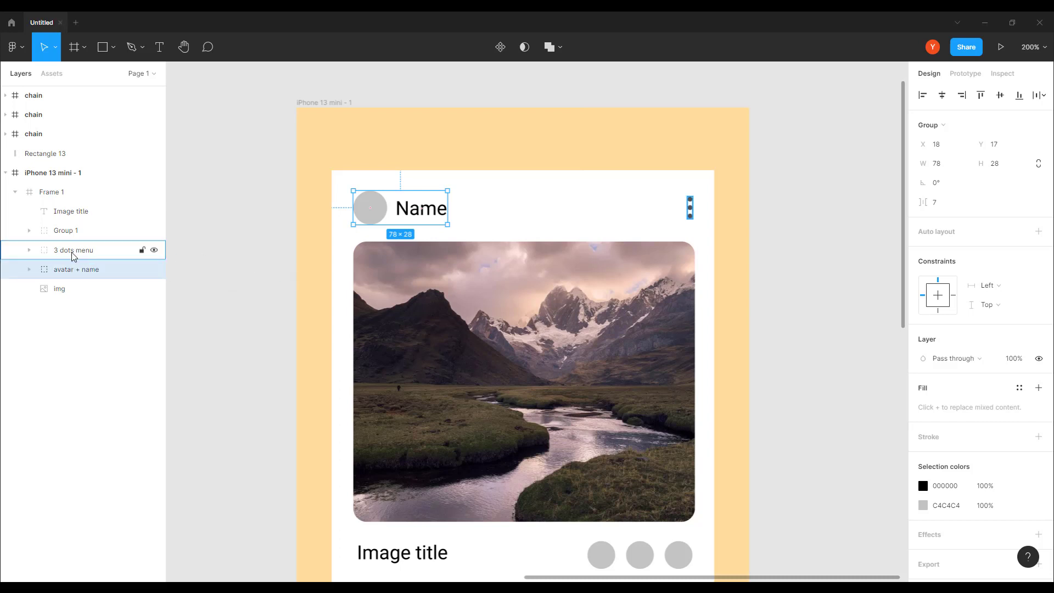
Rename the group of three small circles as "icons".
left_click(67, 231)
double_click(67, 232)
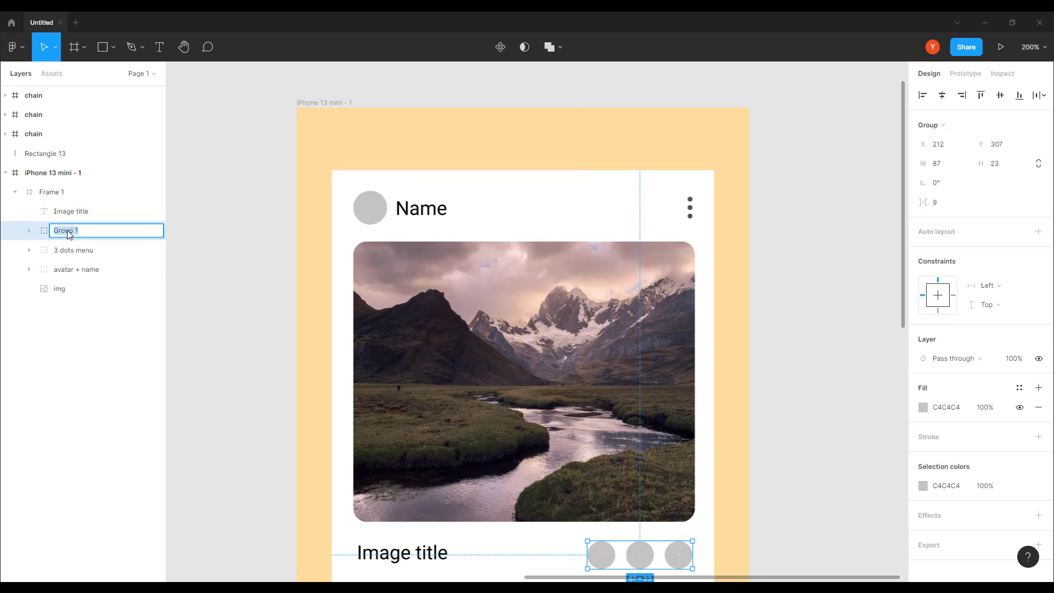
type("icons")
key("Return")
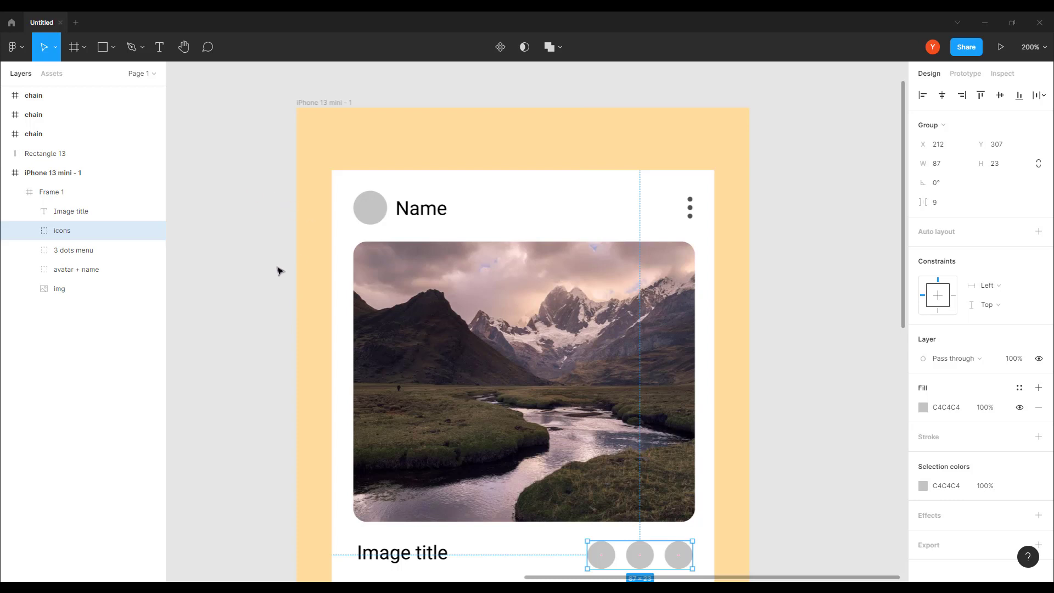
key("ctrl+minus")
left_click_drag(372, 296, 337, 164)
left_click(327, 280)
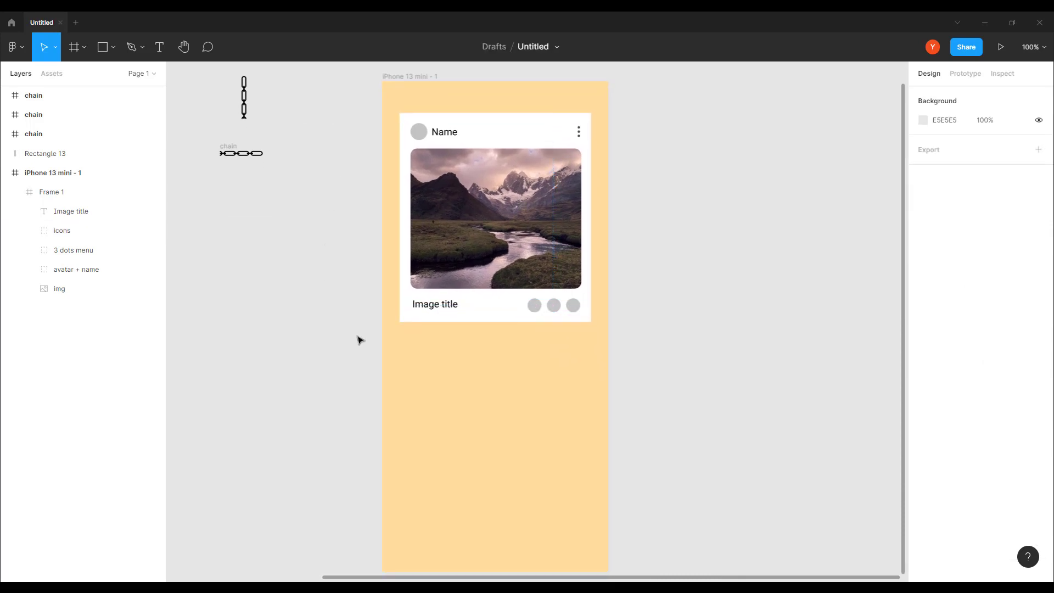
scroll(354, 317, "up", 3)
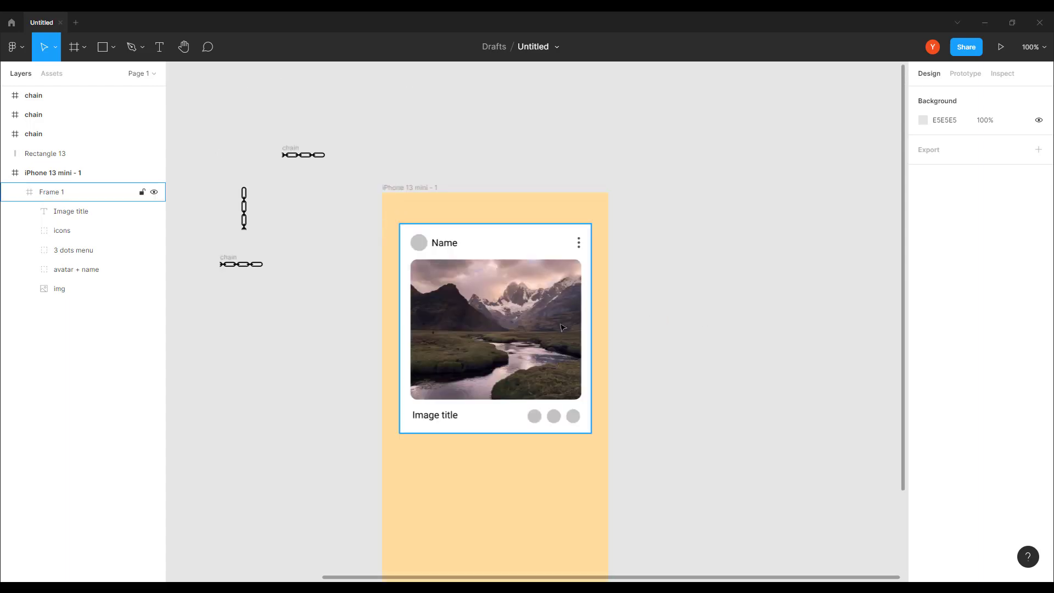
Set the horizontal constraint of the three-dot menu group in the card to Right.
left_click_drag(564, 328, 551, 249)
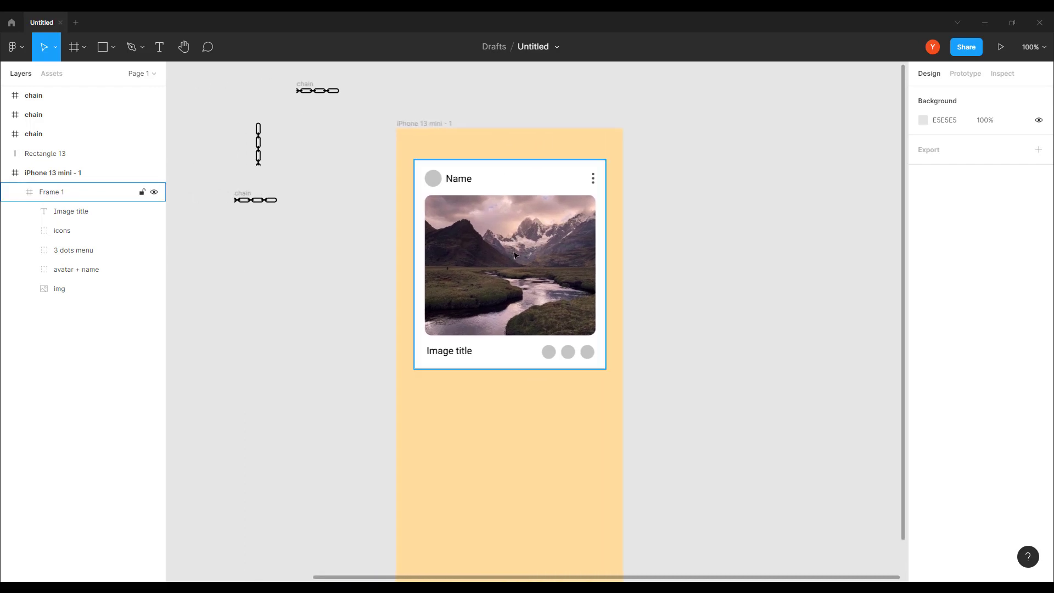
key("ctrl+plus")
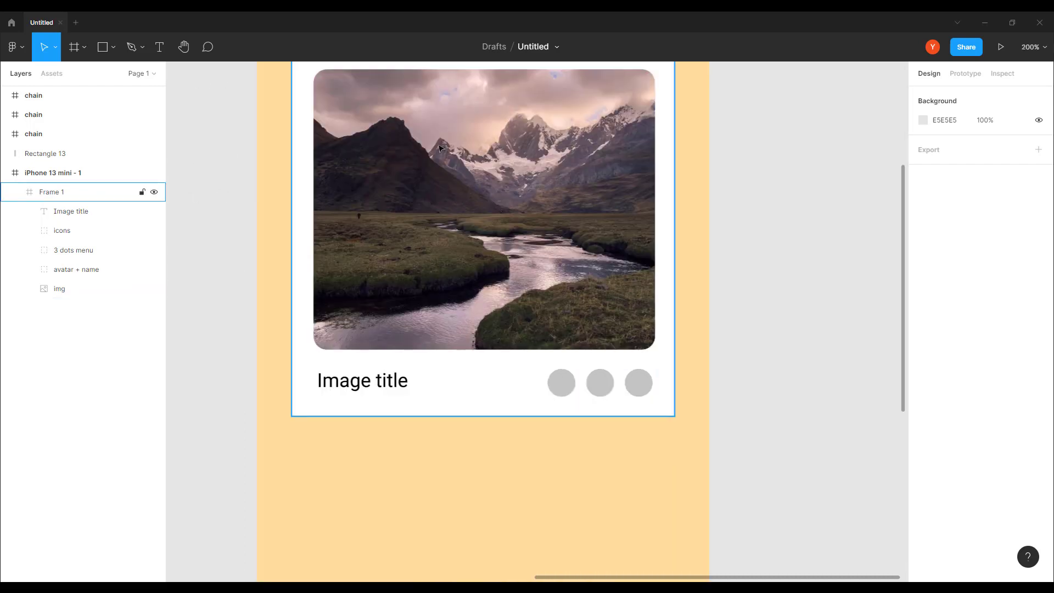
left_click_drag(439, 148, 530, 295)
left_click(421, 183)
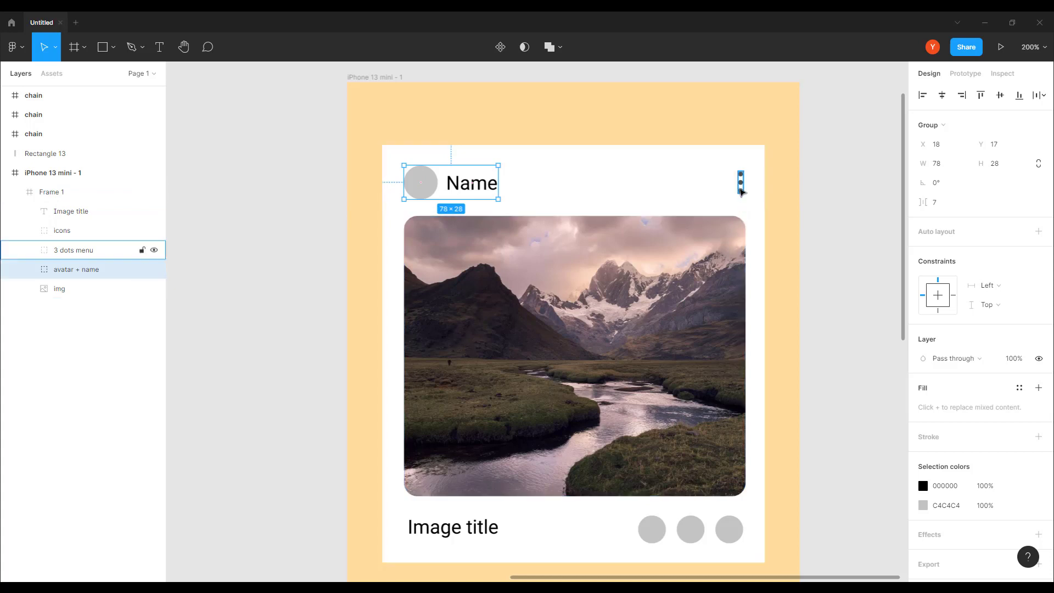
left_click(741, 188)
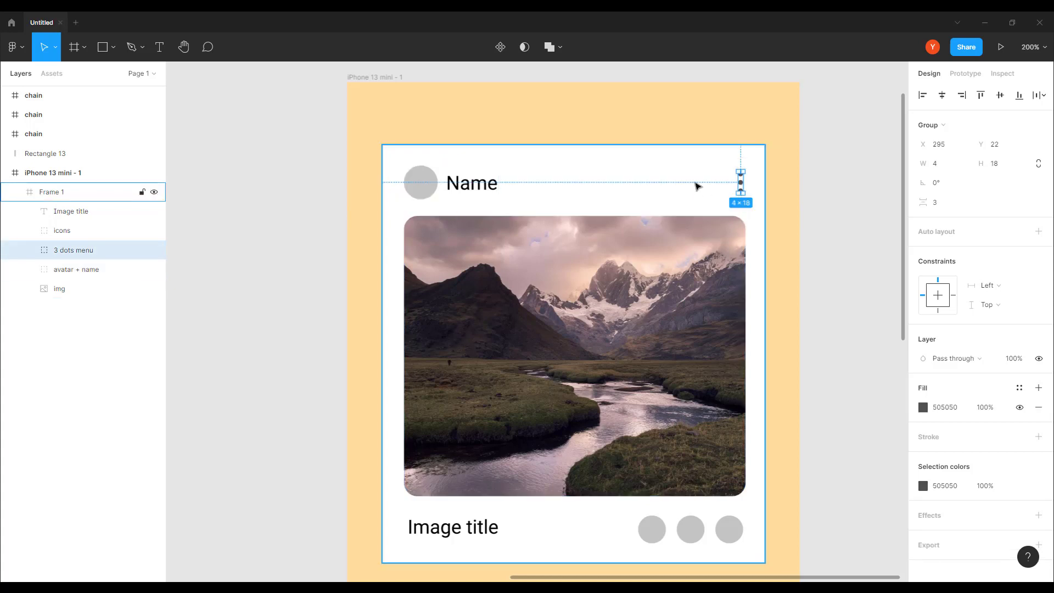
left_click(994, 286)
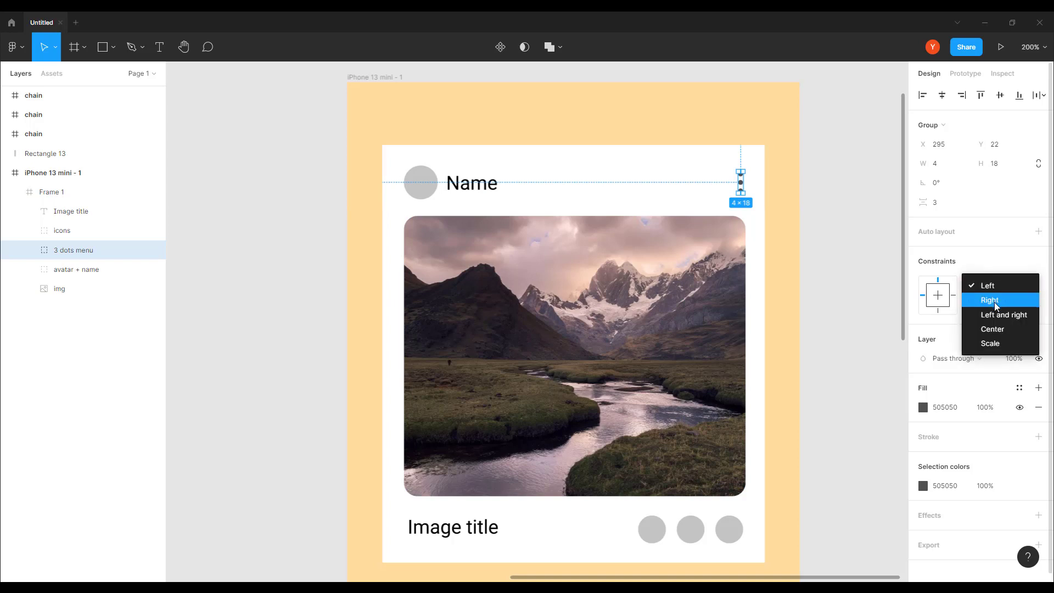
left_click(995, 306)
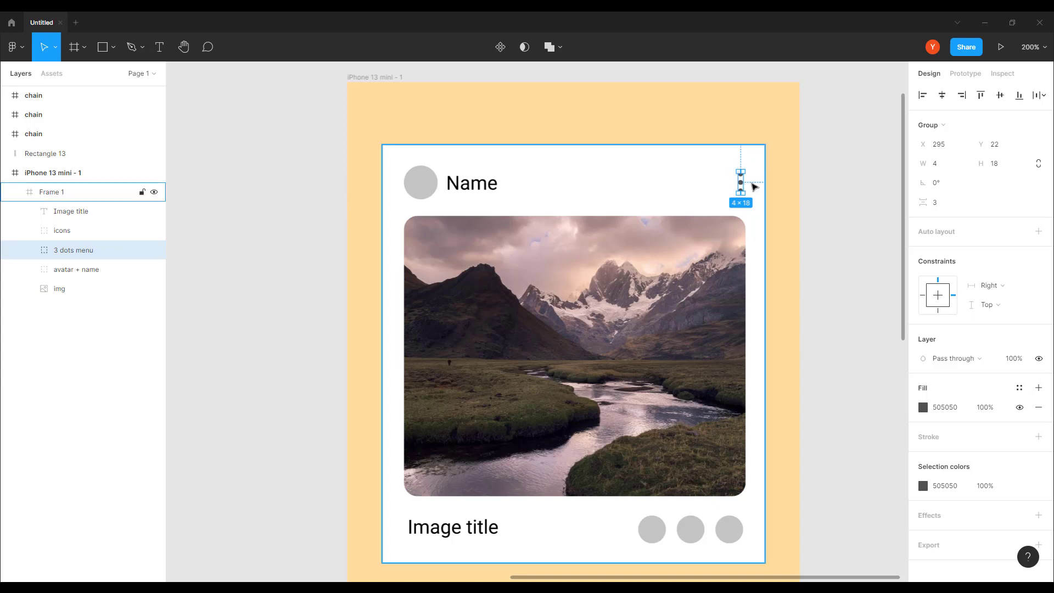
Set both the horizontal and vertical constraints of the landscape image in the card to Scale.
left_click(586, 332)
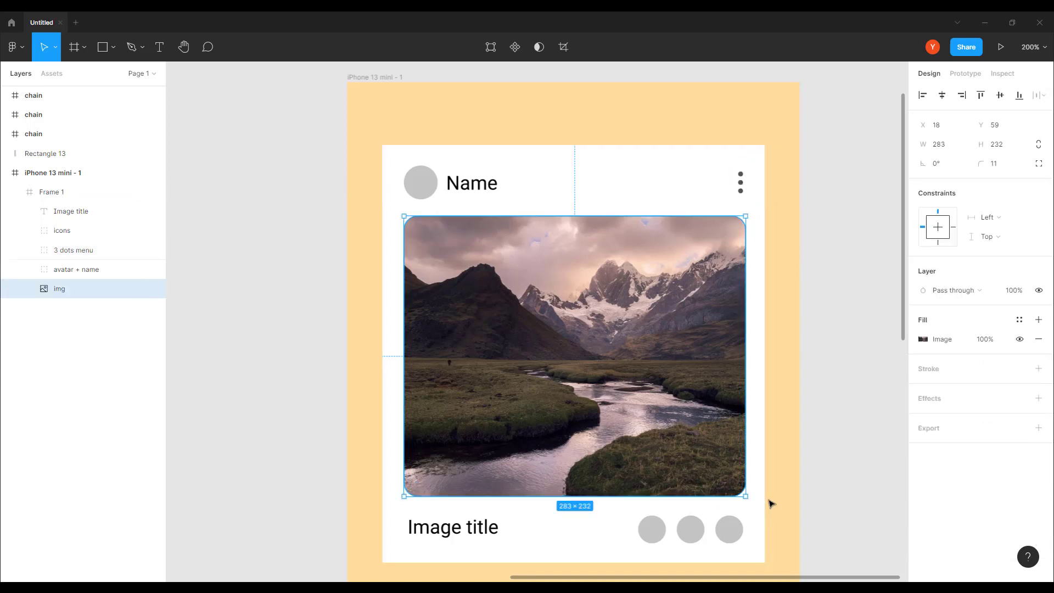
left_click(990, 217)
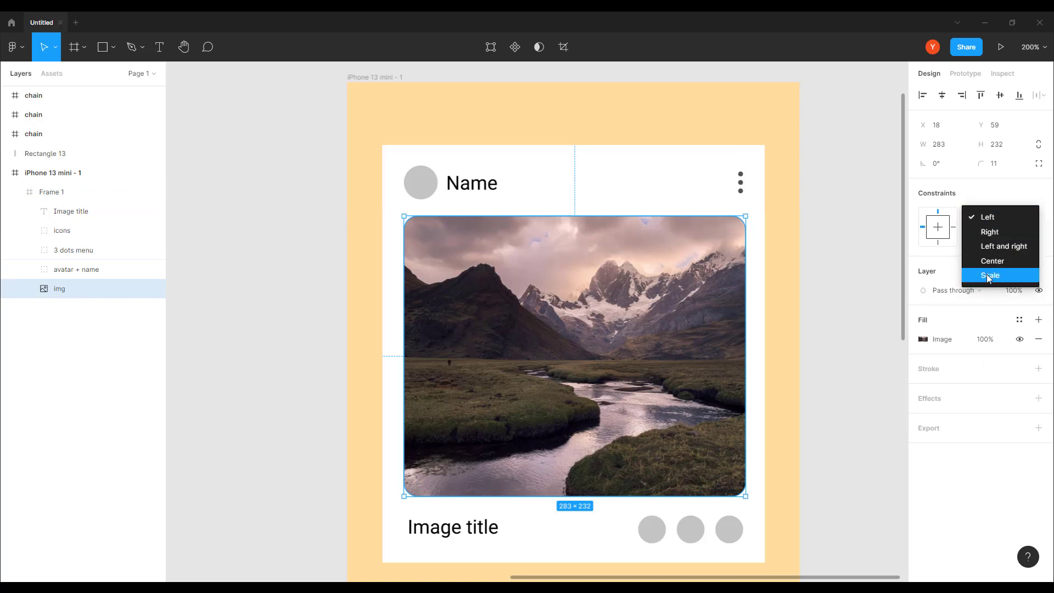
left_click(988, 275)
left_click(986, 237)
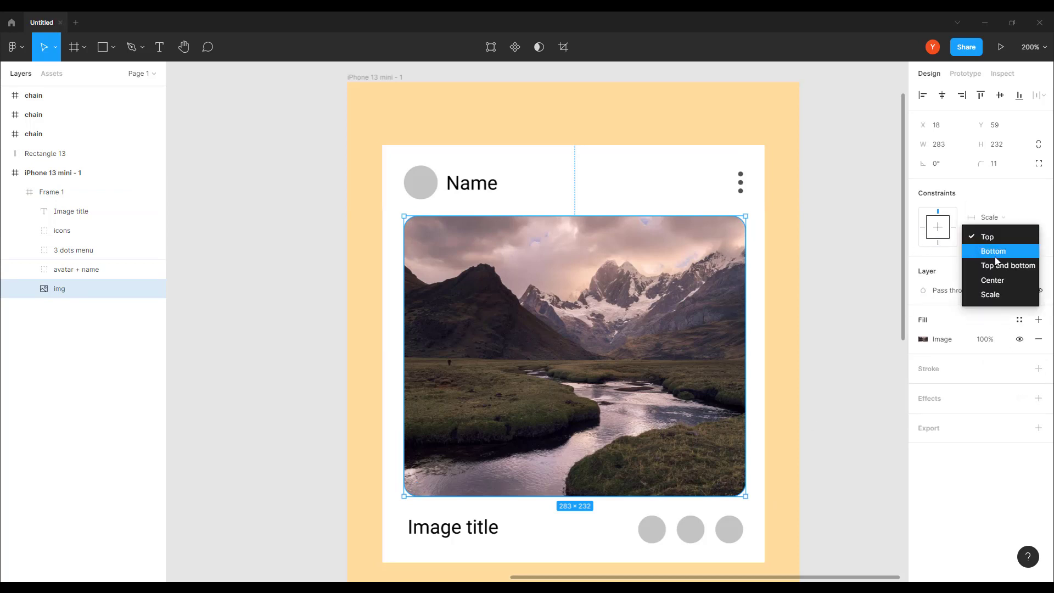
left_click(1000, 296)
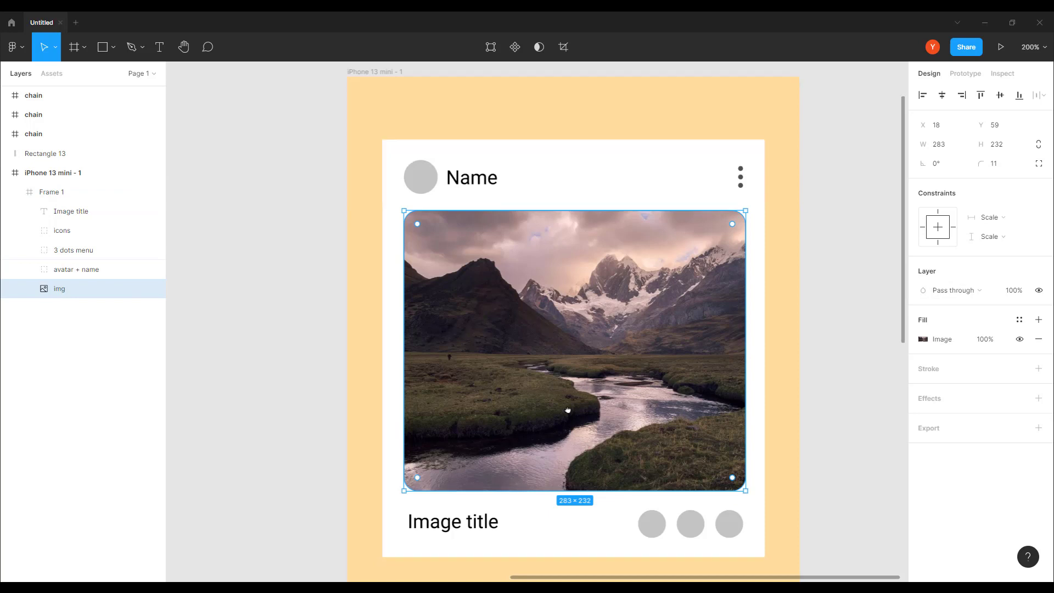
Set the vertical constraint of the Image title text to Bottom.
scroll(565, 412, "down", 5)
left_click(425, 318)
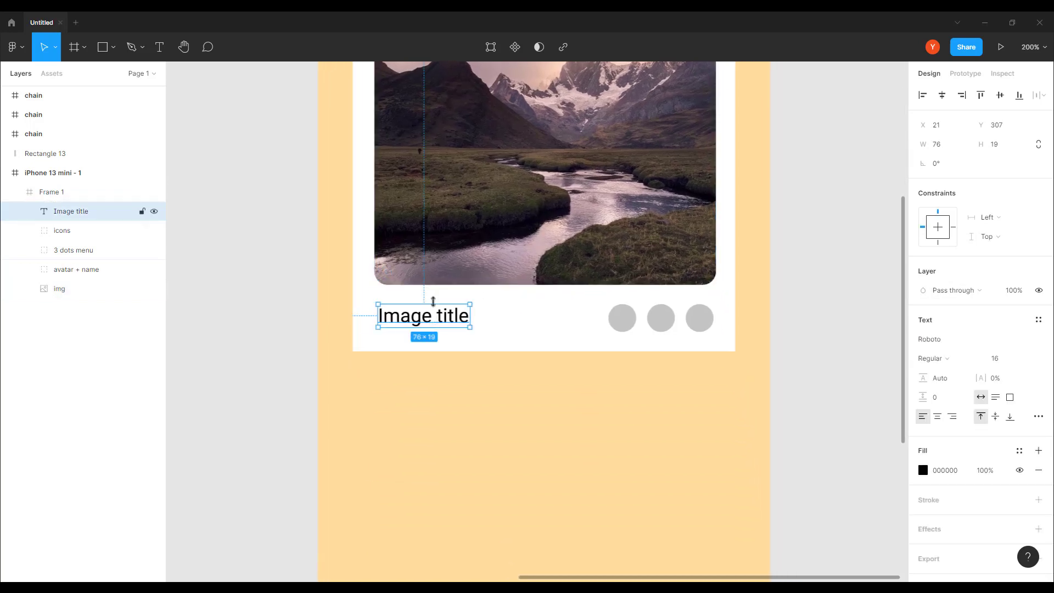
scroll(418, 293, "up", 1)
scroll(417, 293, "up", 4)
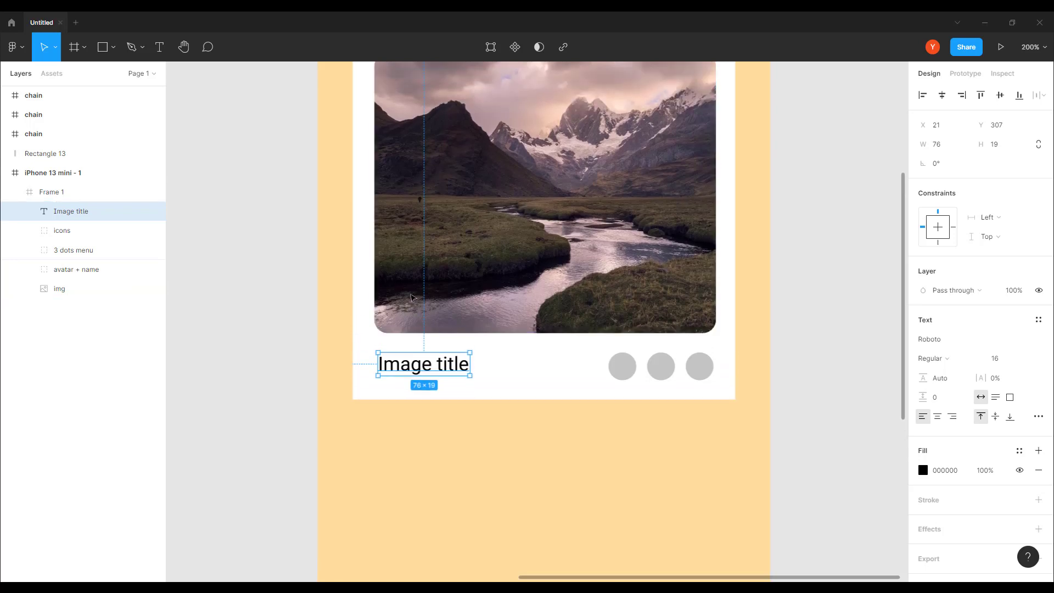
scroll(408, 300, "up", 1)
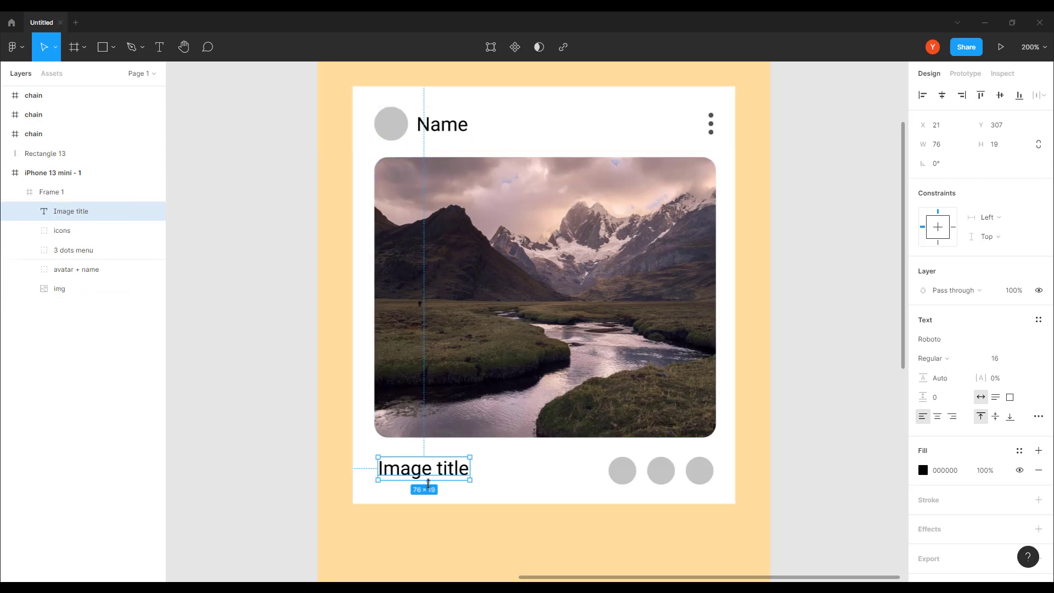
left_click(995, 236)
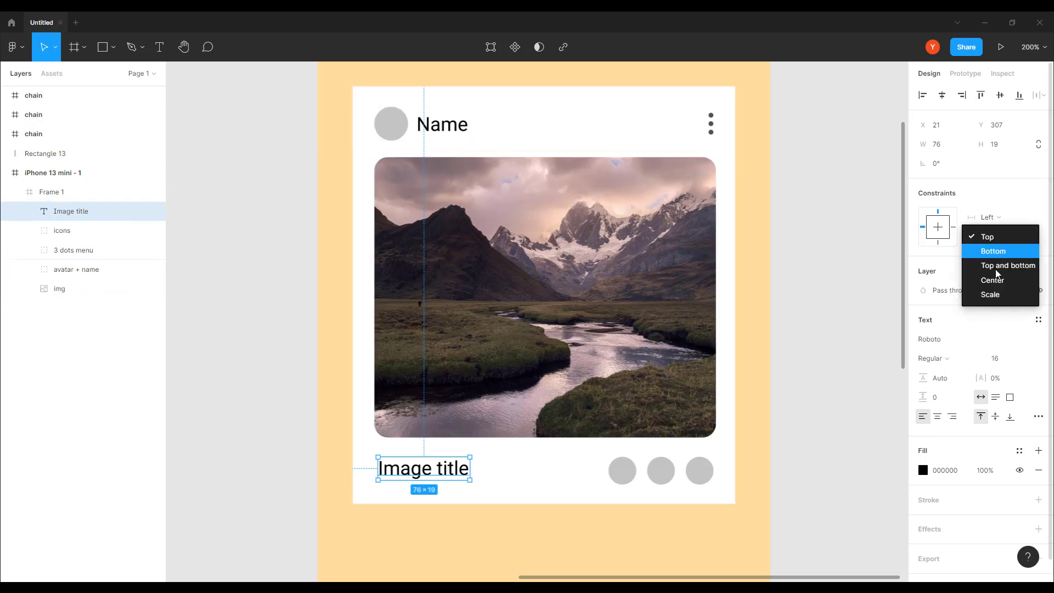
left_click(994, 251)
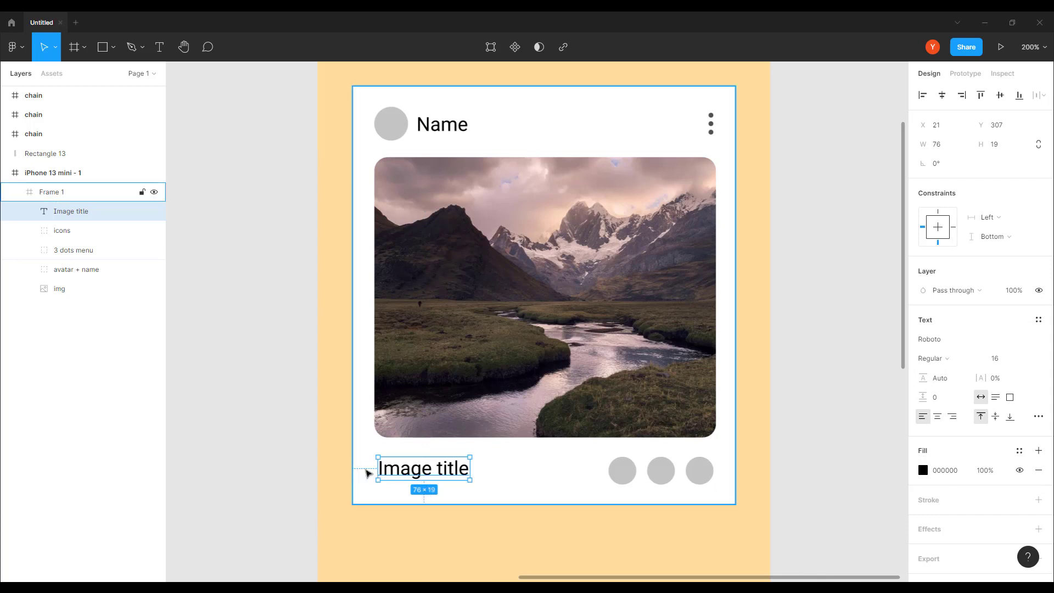
Constrain the icons group of three grey circles to Bottom vertically and Right horizontally.
left_click(623, 476)
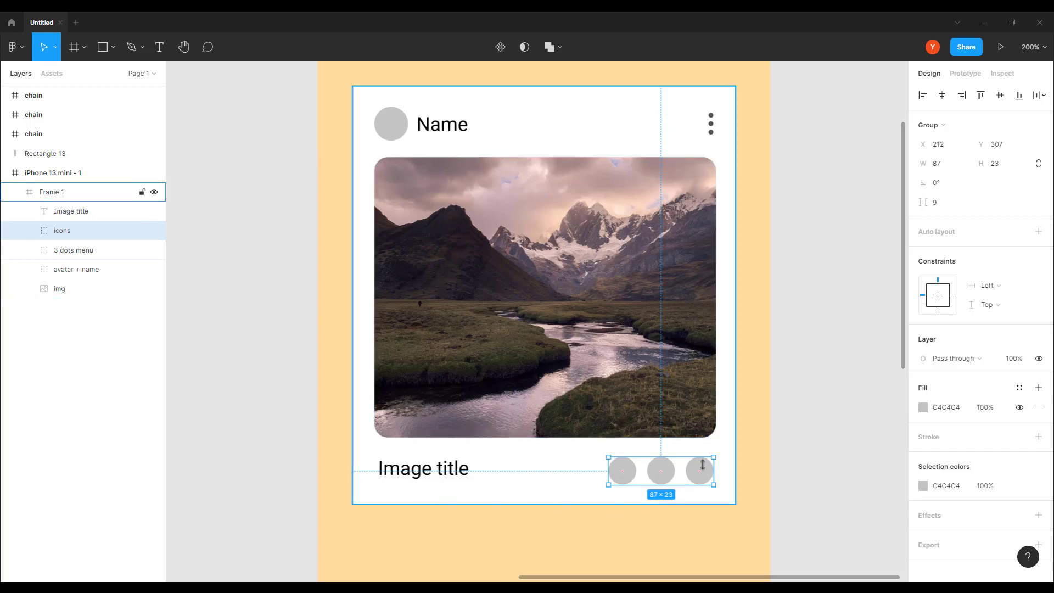
left_click(989, 305)
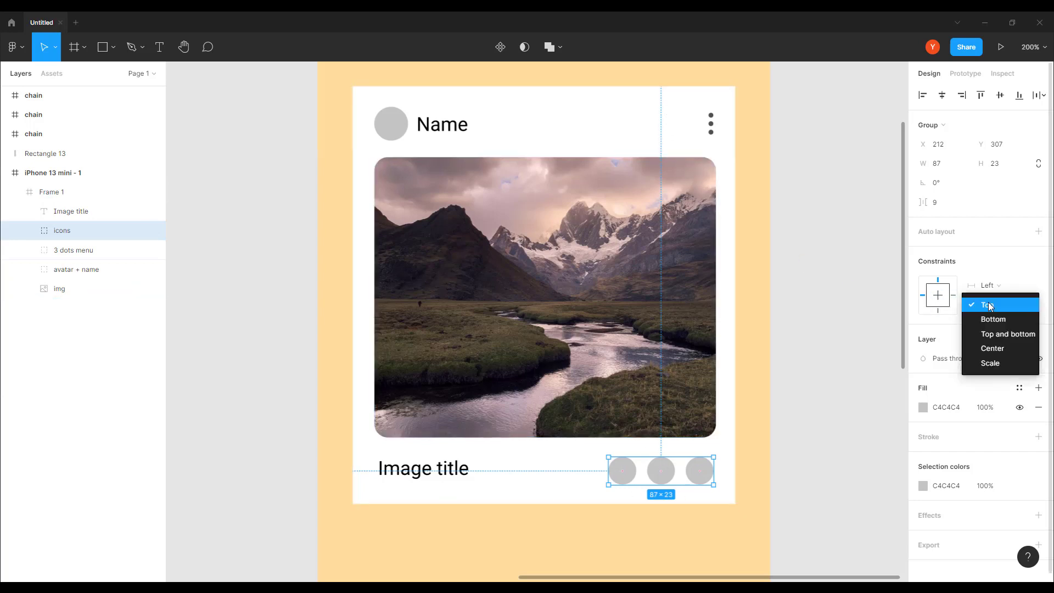
left_click(989, 317)
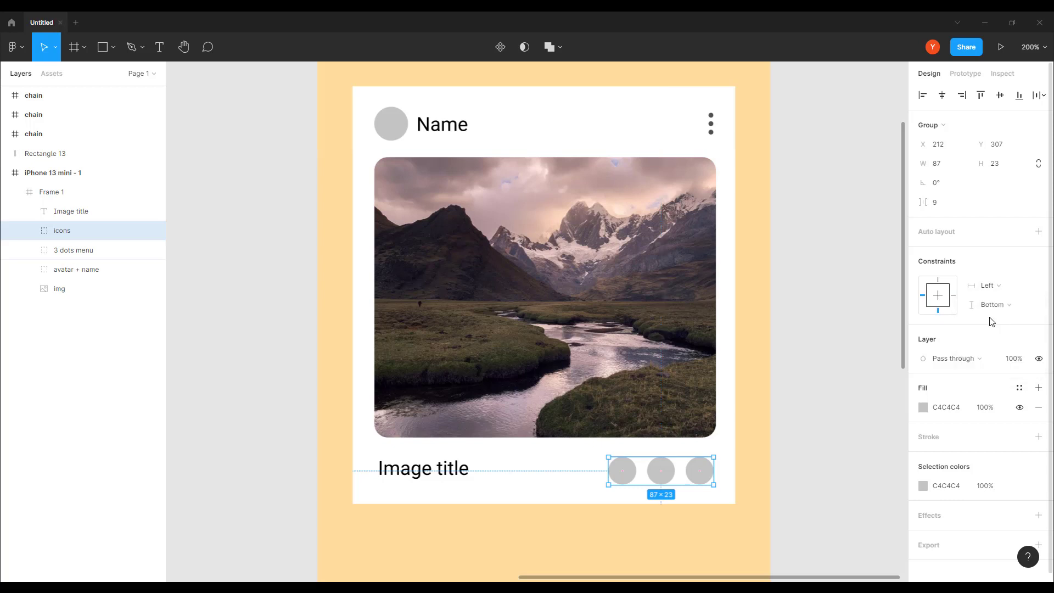
left_click(988, 286)
left_click(991, 301)
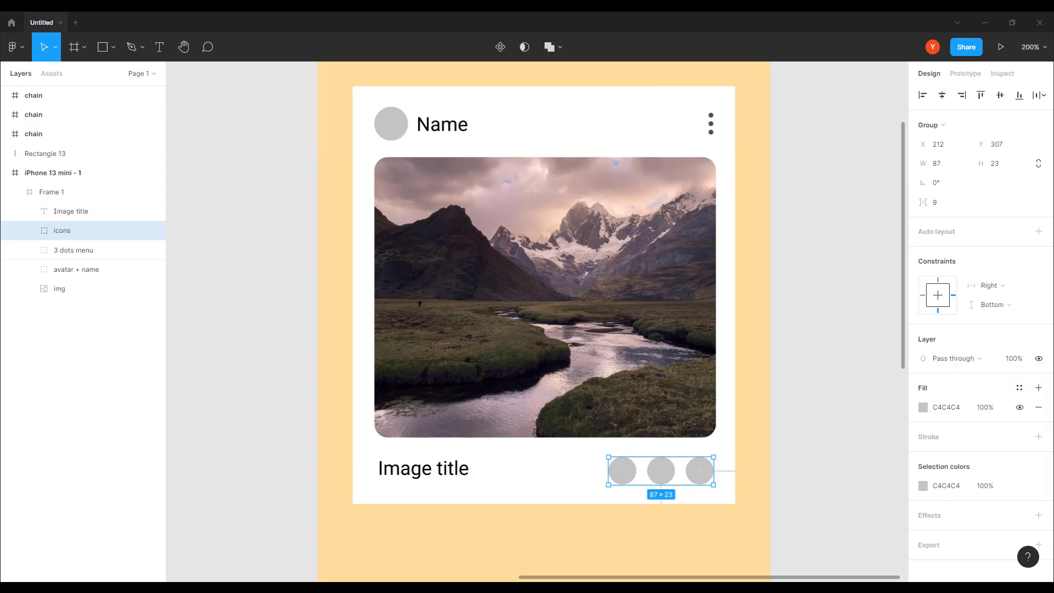
left_click(275, 398)
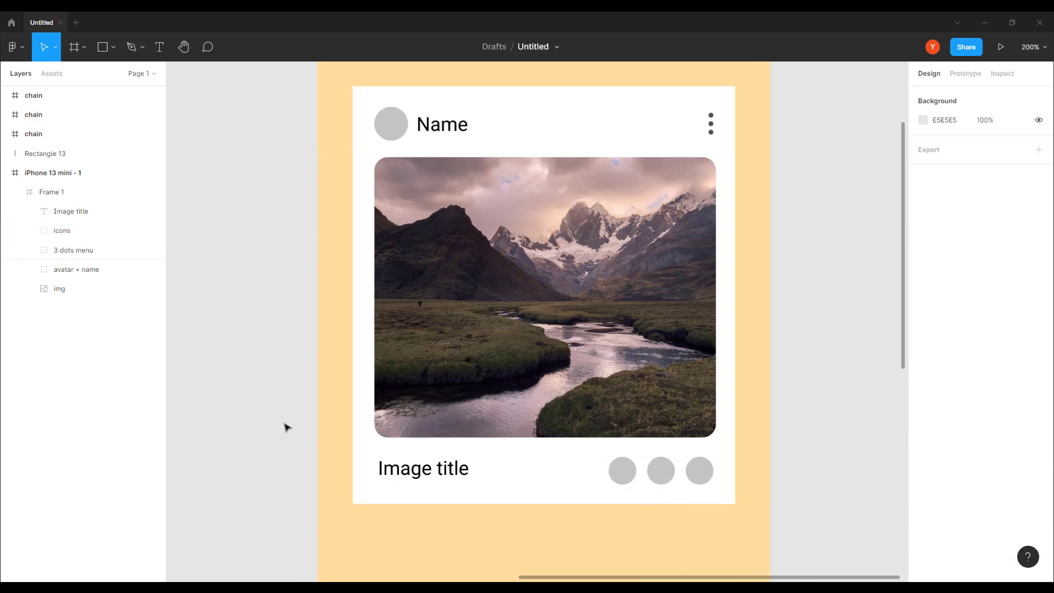
Add an iPad Pro 11" frame and move it to X 308, Y -453, beside the iPhone 13 mini frame.
key("ctrl+minus")
left_click_drag(414, 409, 284, 312)
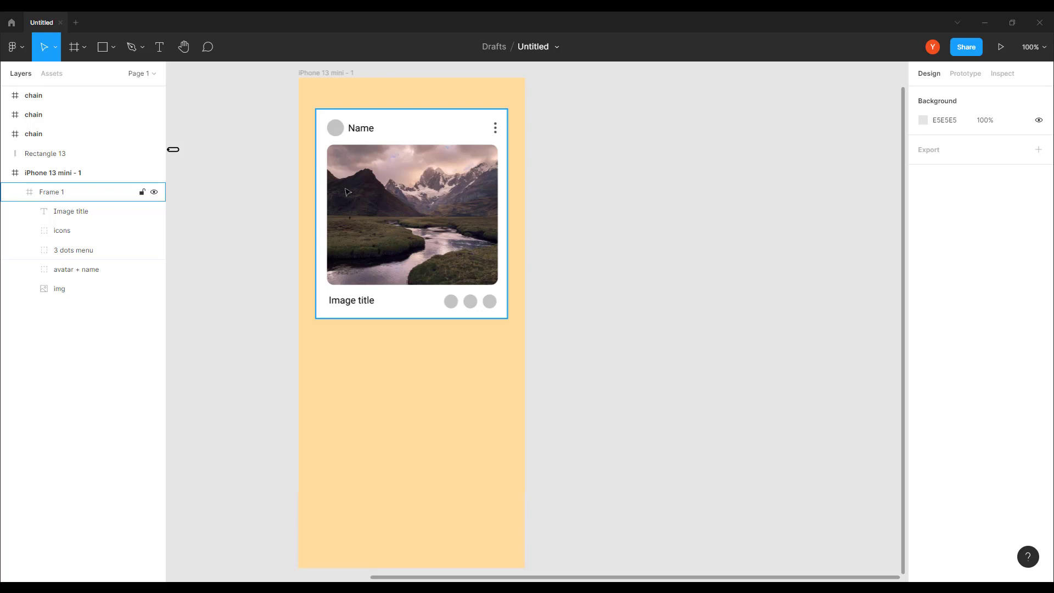
left_click(292, 263)
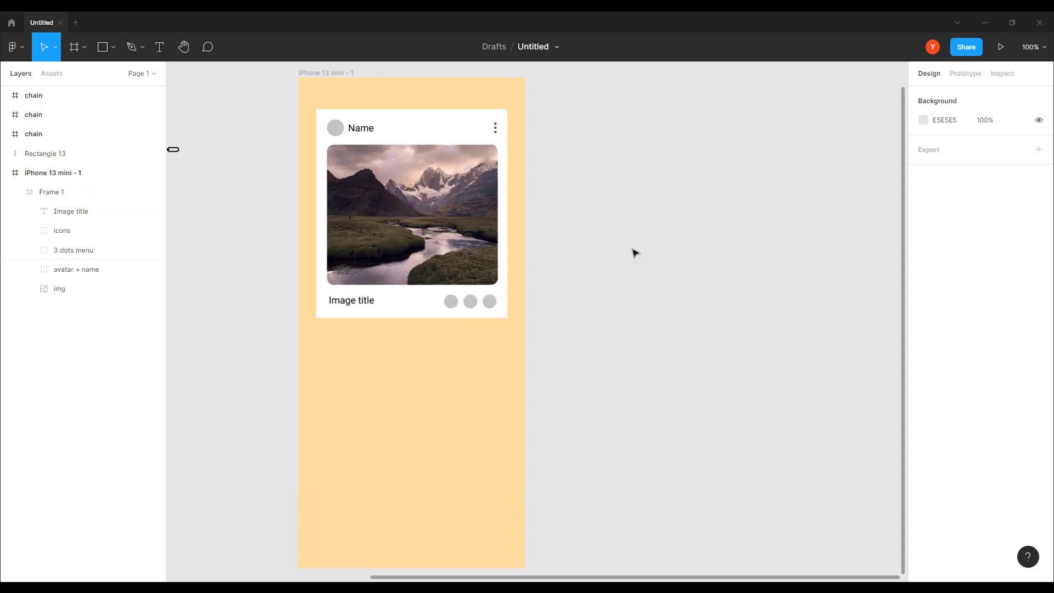
left_click(74, 47)
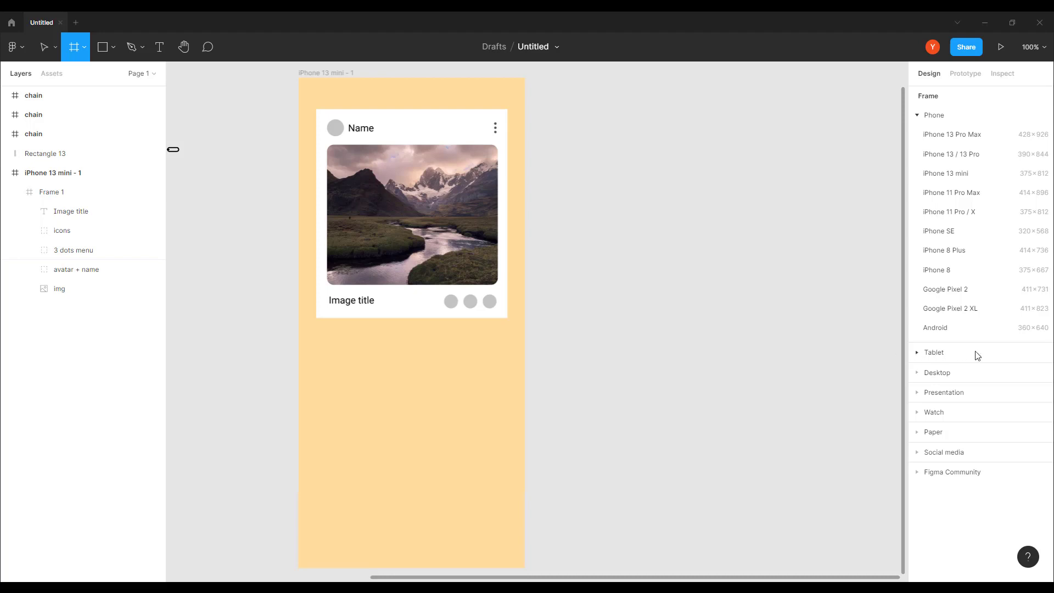
left_click(923, 354)
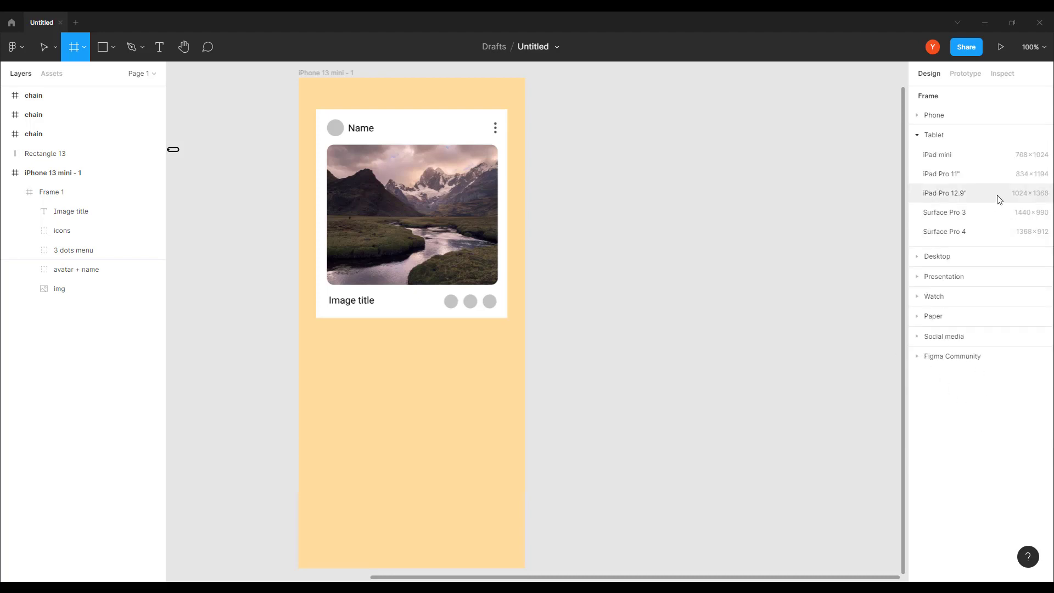
left_click(985, 175)
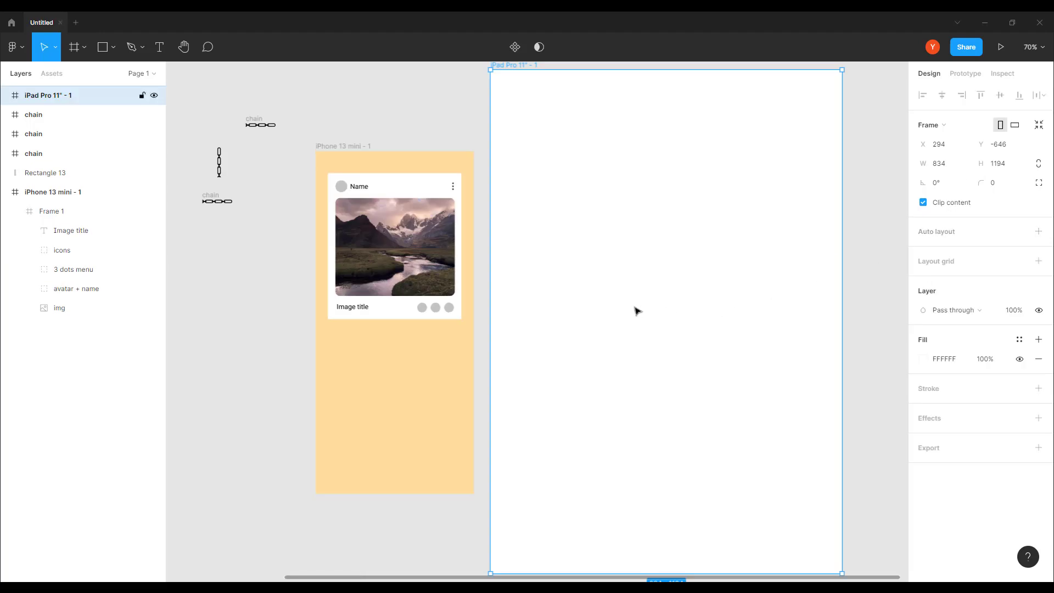
left_click_drag(513, 66, 521, 153)
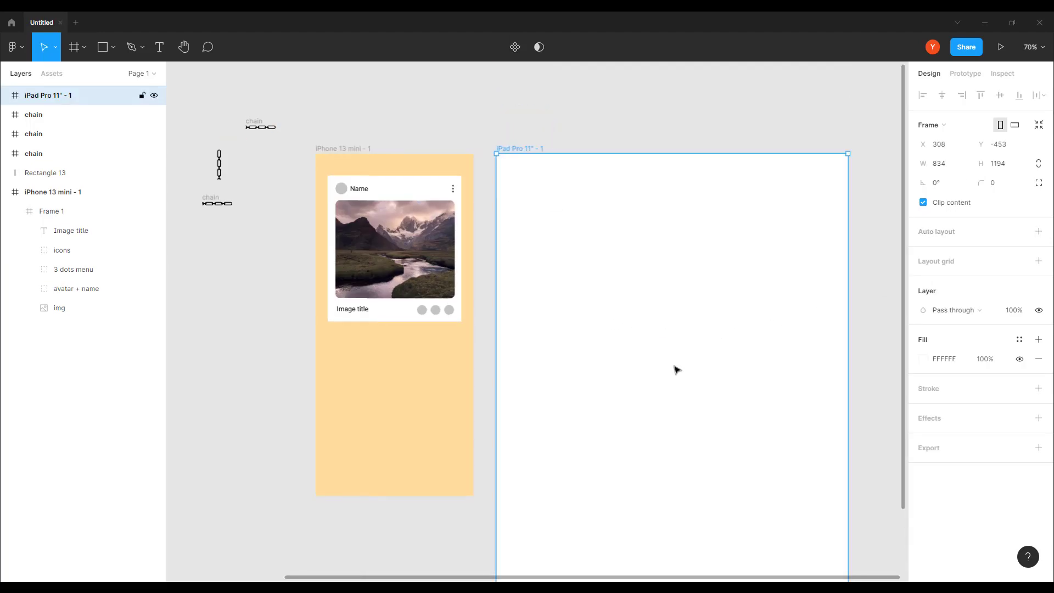
Copy the iPhone 13 mini frame's fill colour FFDD9C and apply it as the iPad Pro 11" frame's fill.
left_click_drag(676, 370, 608, 289)
left_click(268, 79)
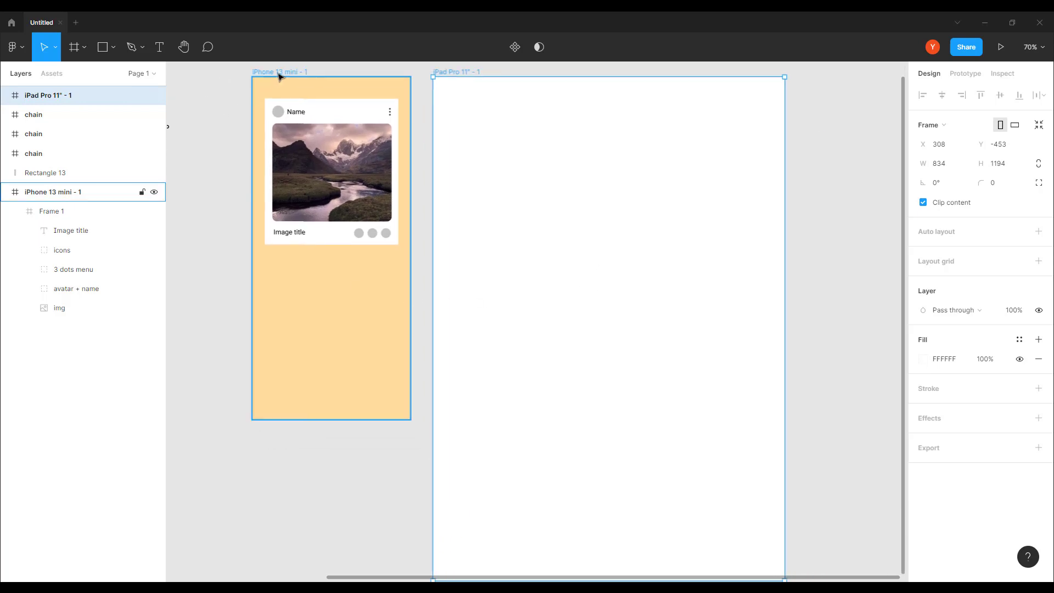
left_click(945, 360)
key("ctrl+c")
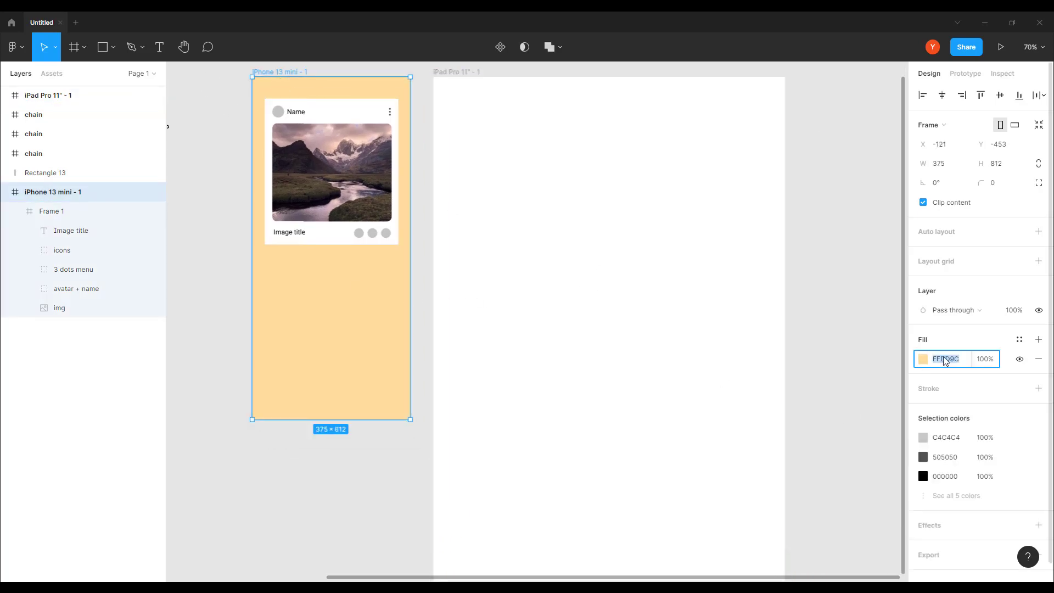
left_click(448, 76)
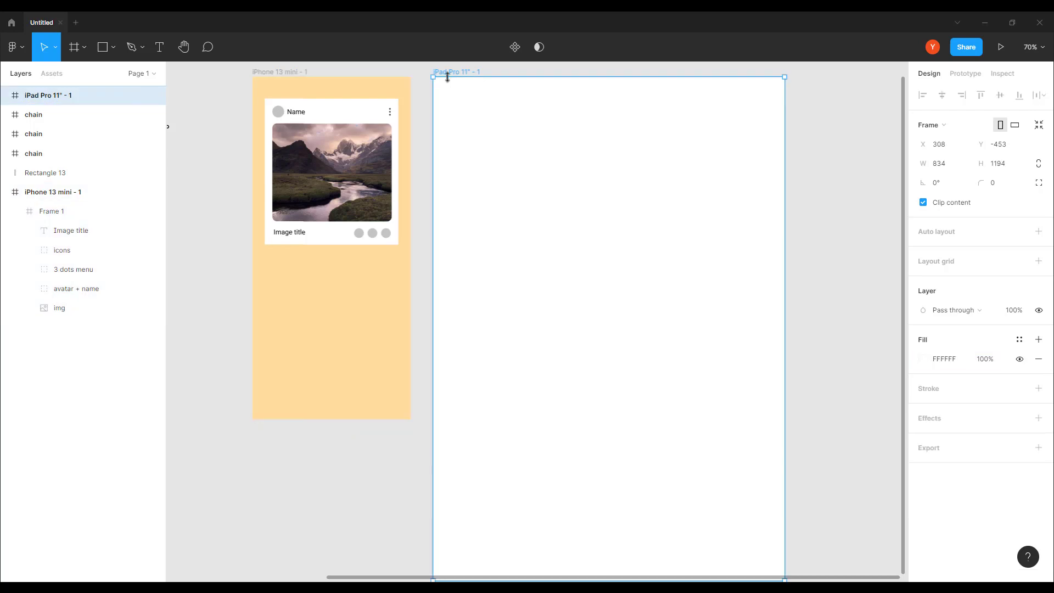
left_click(945, 360)
key("ctrl+v")
key("Return")
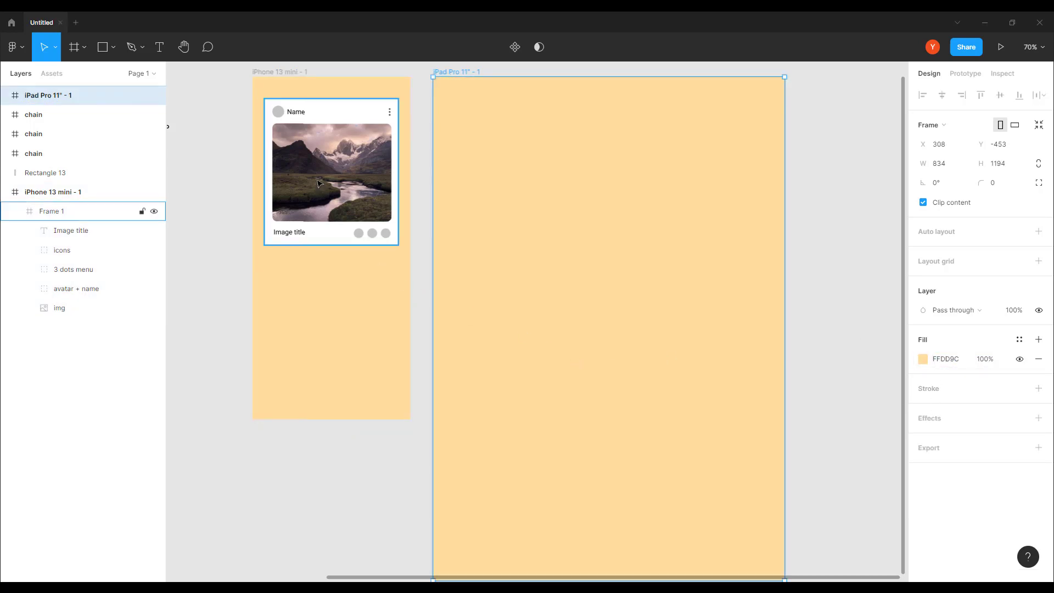
left_click(301, 144)
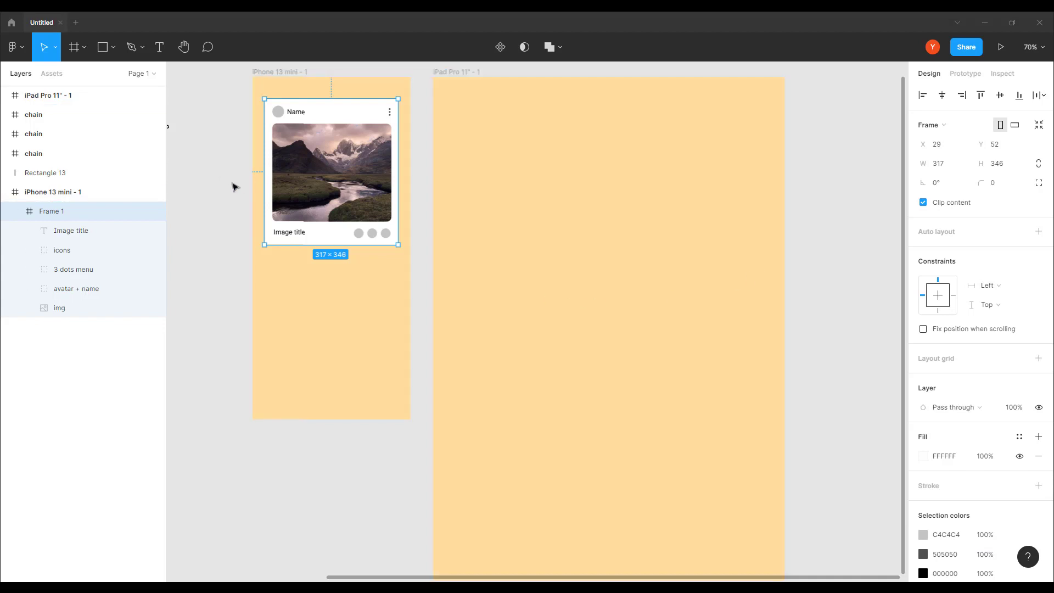
left_click(465, 76)
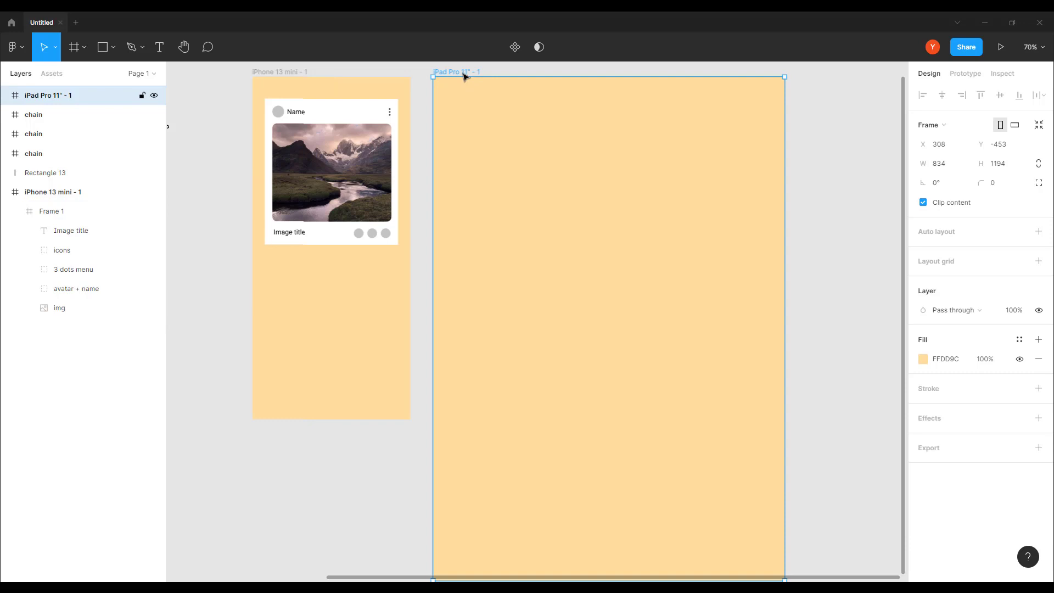
key("ctrl+v")
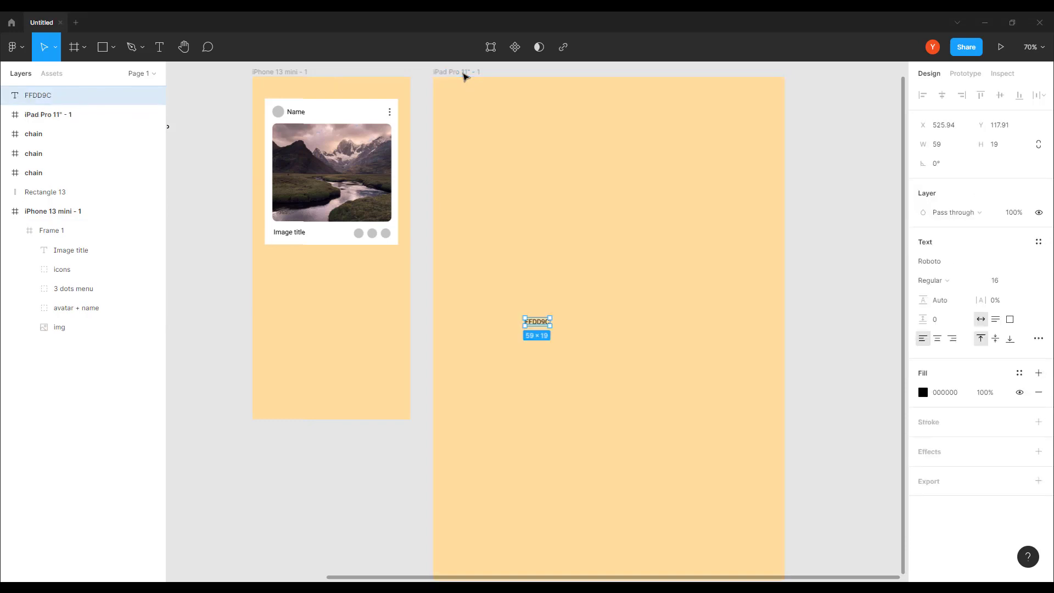
key("Delete")
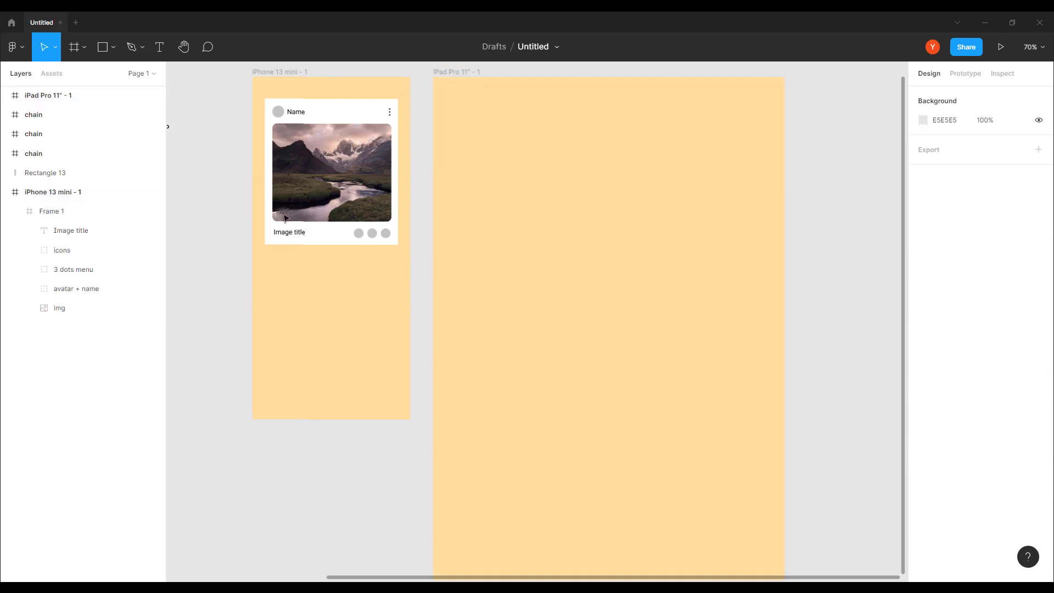
Try placing a copy of the post card in the iPad Pro 11" frame and enlarging it to about 744 × 644.
left_click(306, 184)
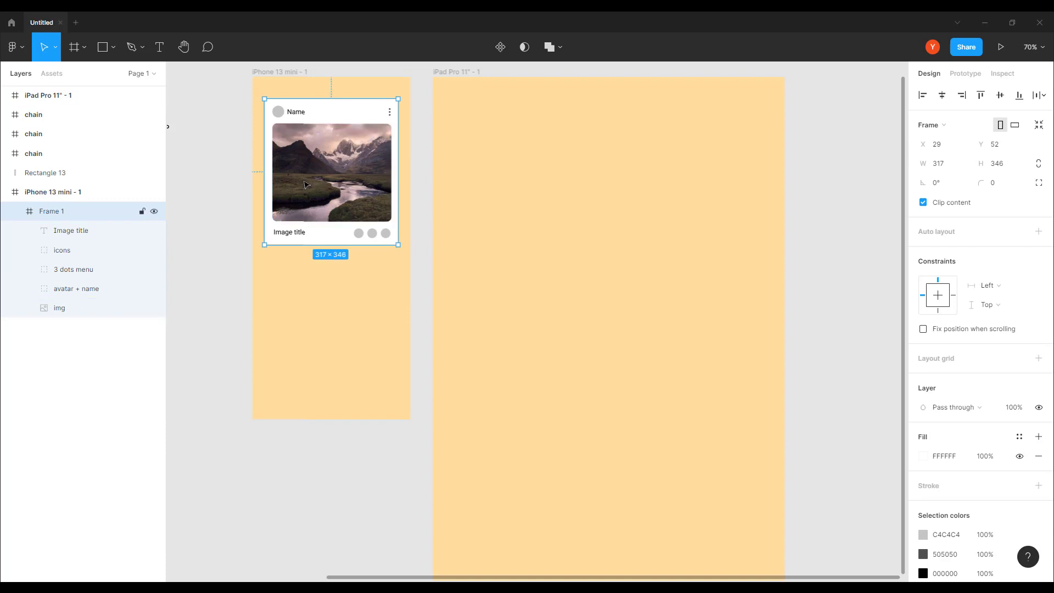
left_click(456, 72)
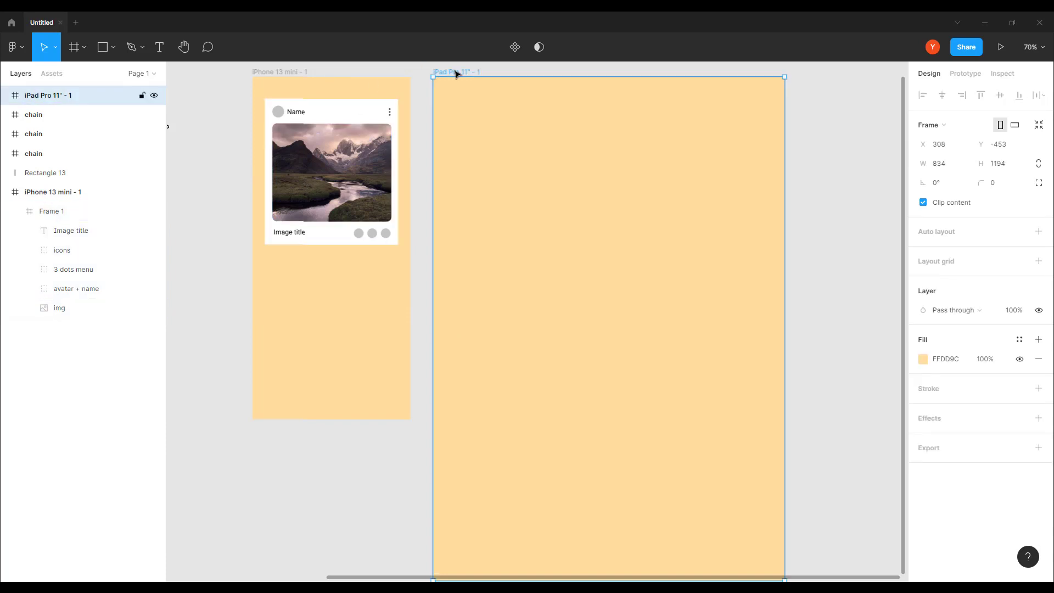
key("ctrl+v")
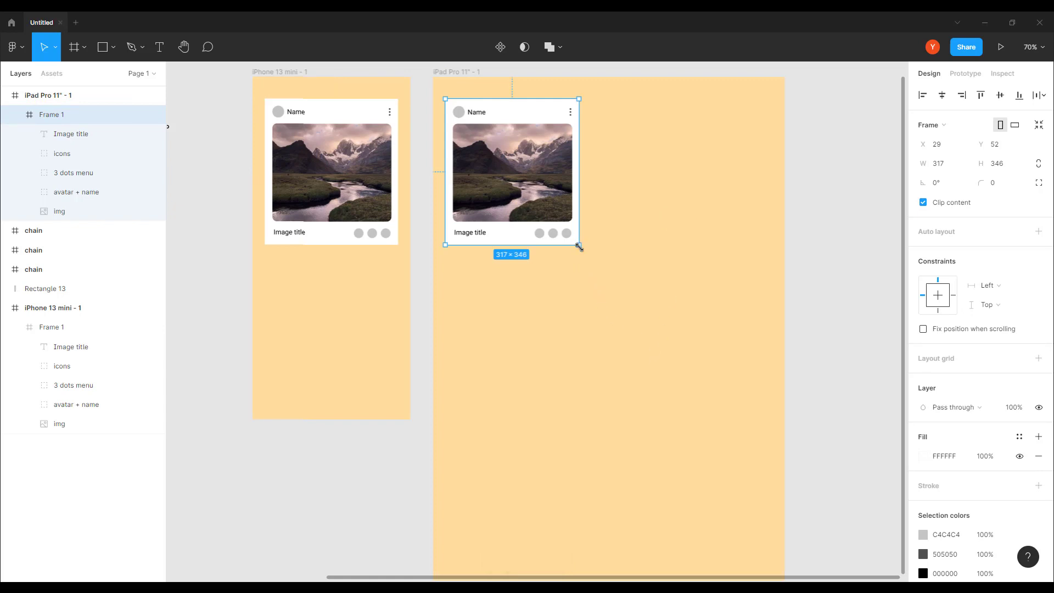
left_click_drag(580, 246, 719, 280)
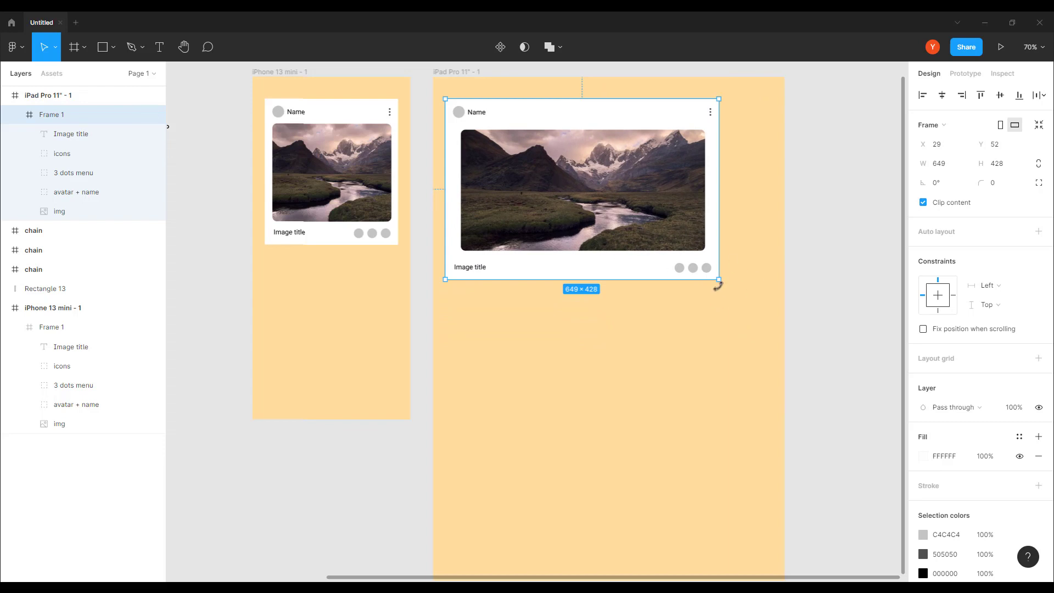
left_click_drag(719, 280, 759, 370)
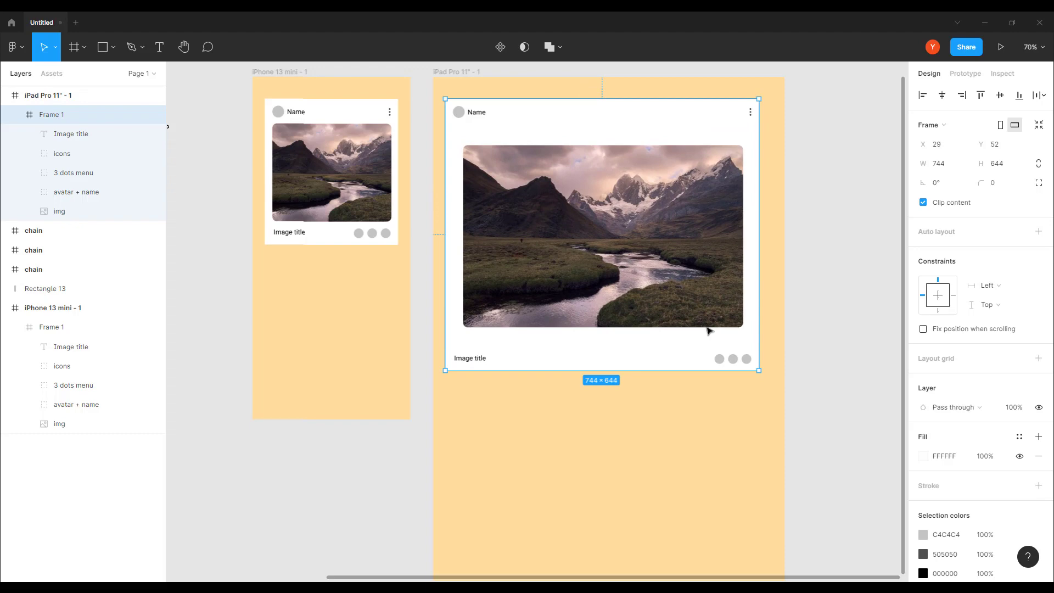
Check the constraints of the iPhone card's image and delete the enlarged card copy from the iPad Pro 11" frame.
double_click(344, 158)
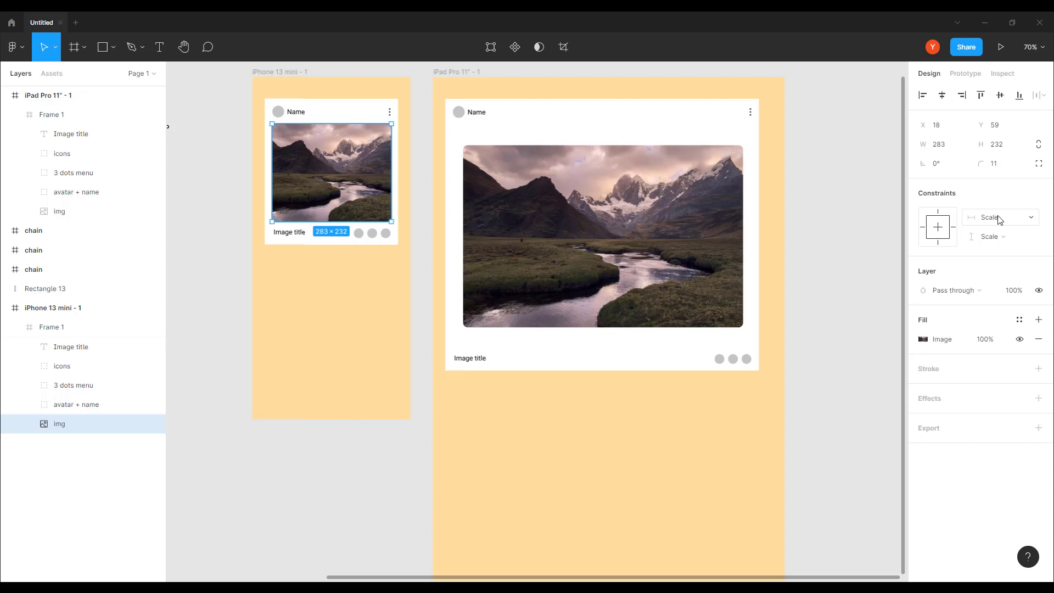
left_click(678, 130)
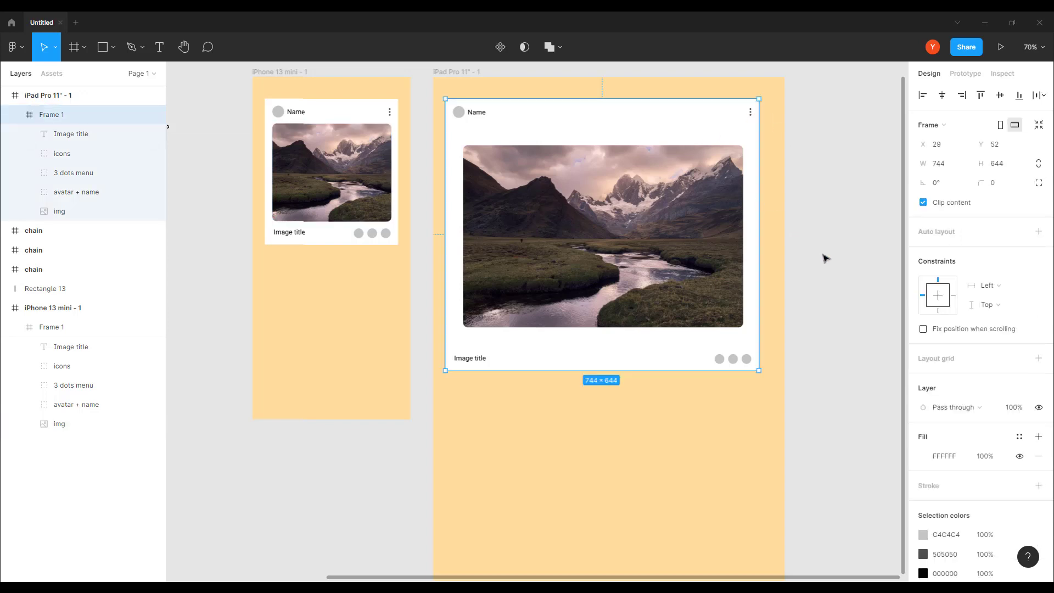
key("Delete")
double_click(328, 166)
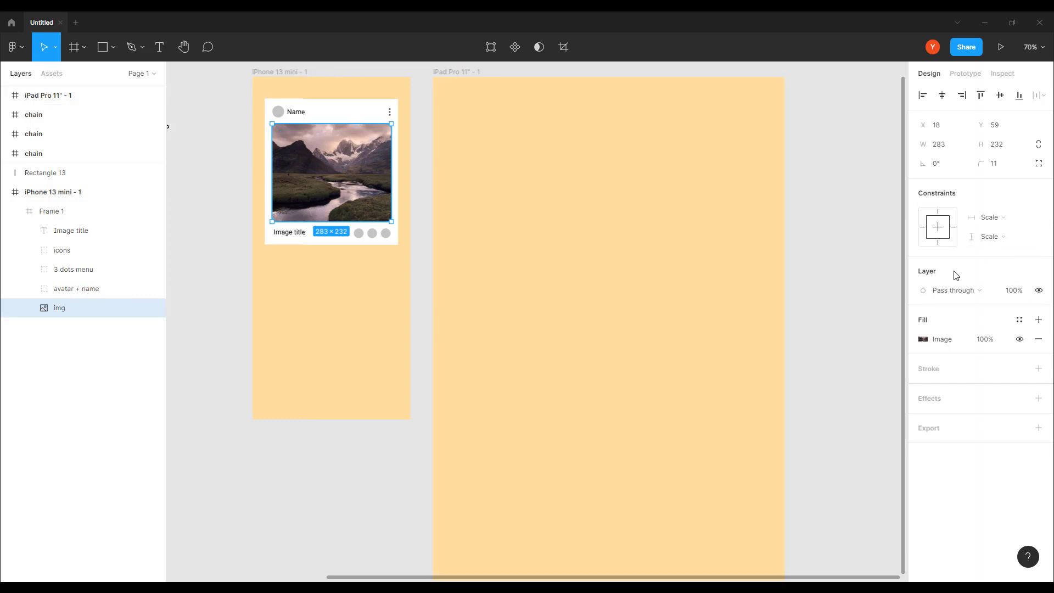
key("ctrl+z")
key("ctrl+z")
key("ctrl+z")
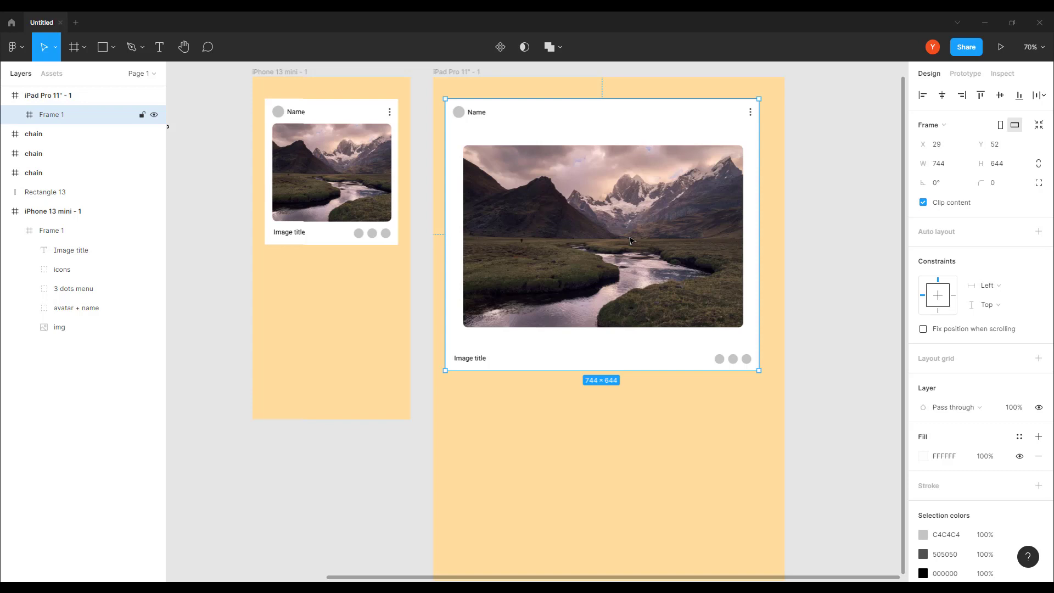
key("Delete")
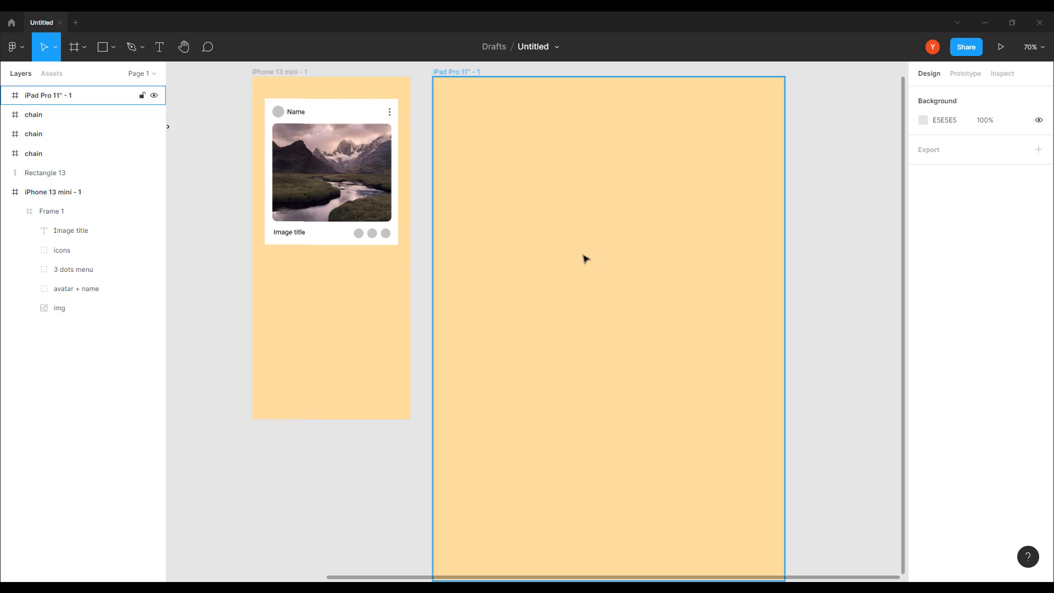
Set the constraints of the image in the iPhone 13 mini card to Left and right horizontally and Top and bottom vertically.
double_click(332, 173)
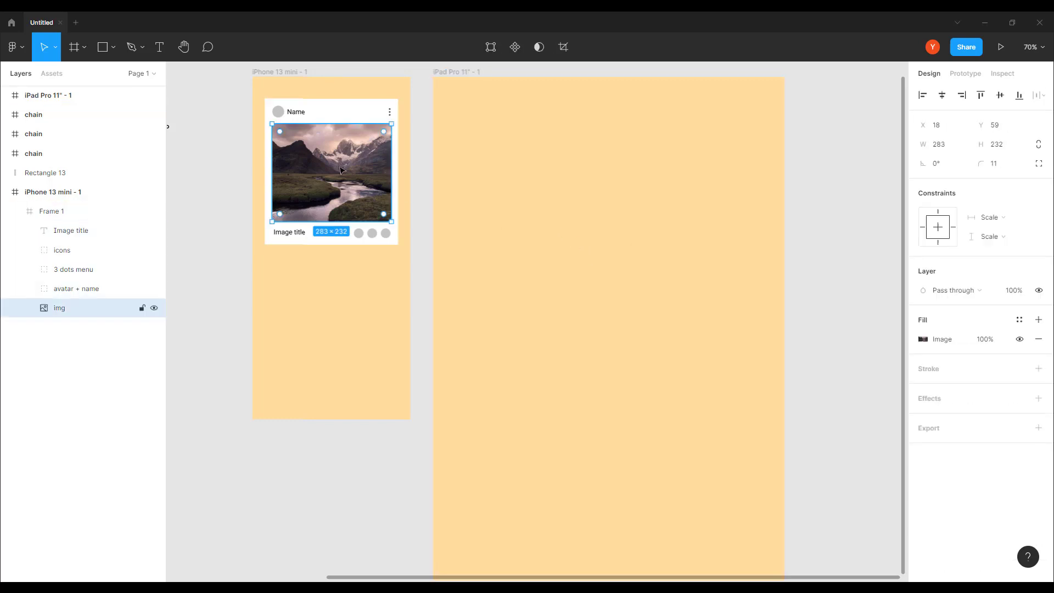
left_click(1005, 217)
left_click(997, 190)
left_click(1002, 237)
left_click(1005, 207)
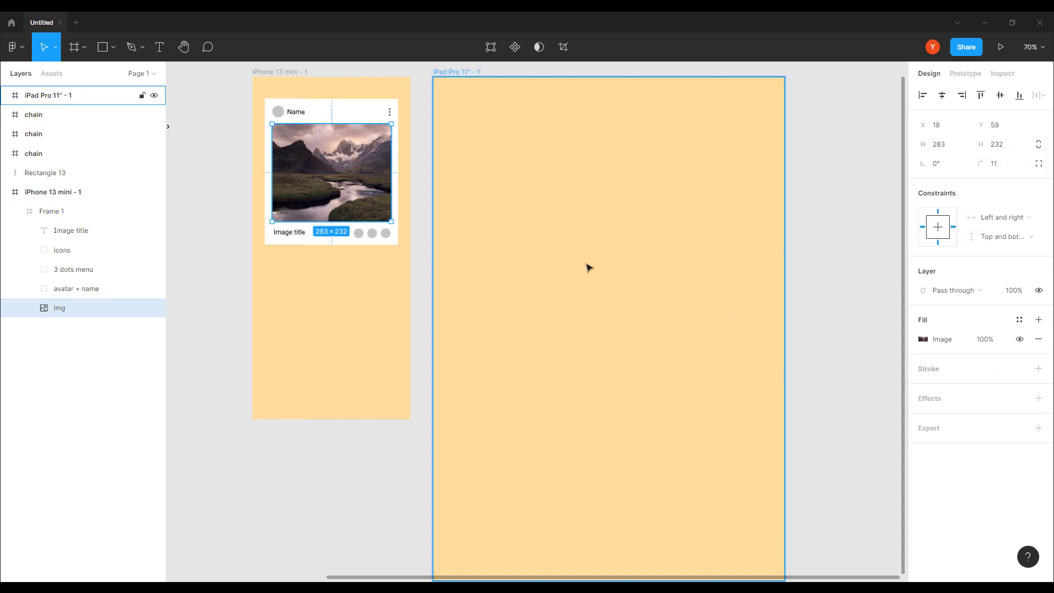
Copy the post card into the iPad Pro 11" frame and enlarge the copy to about 777 × 644.
left_click(549, 213)
left_click(355, 189)
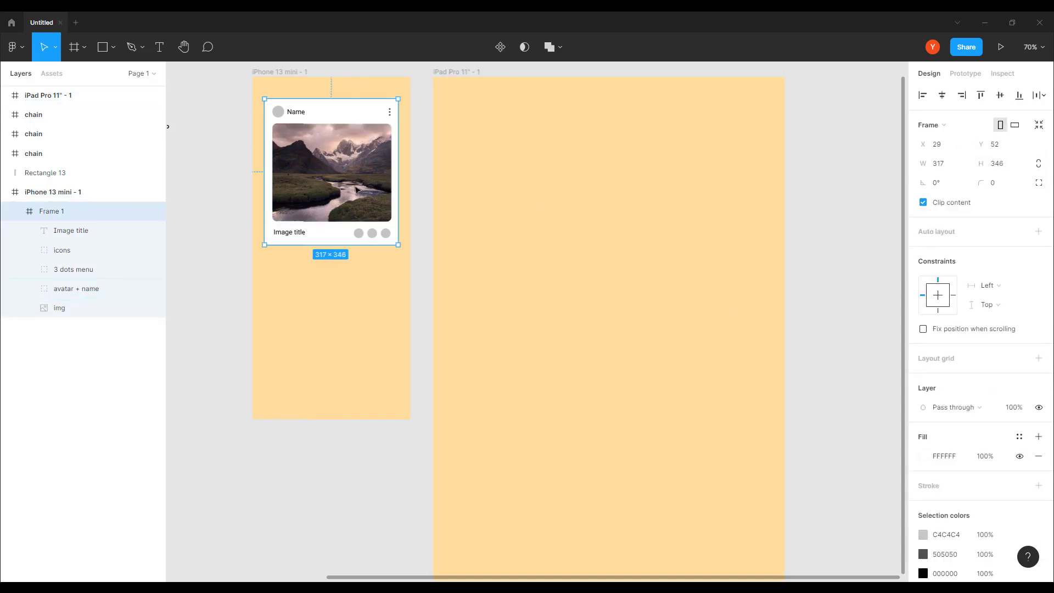
left_click(456, 72)
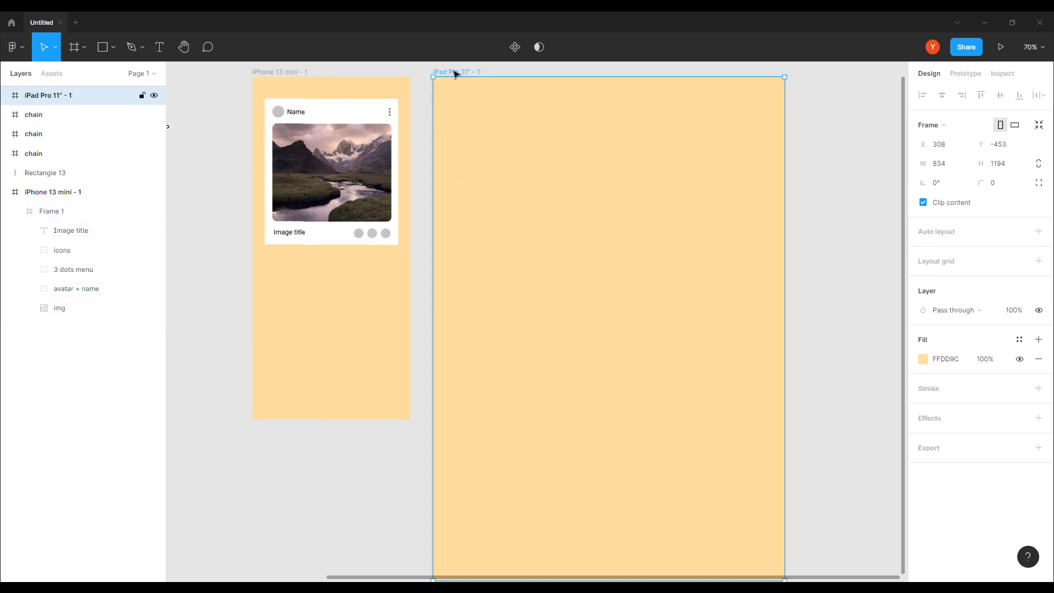
key("ctrl+v")
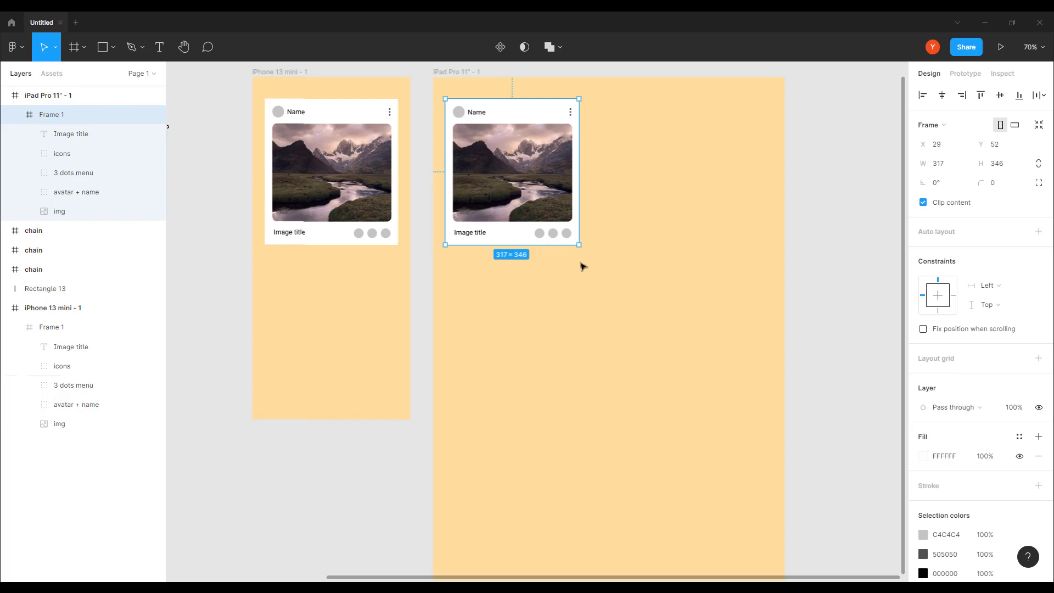
left_click_drag(579, 245, 620, 271)
left_click_drag(687, 324, 772, 361)
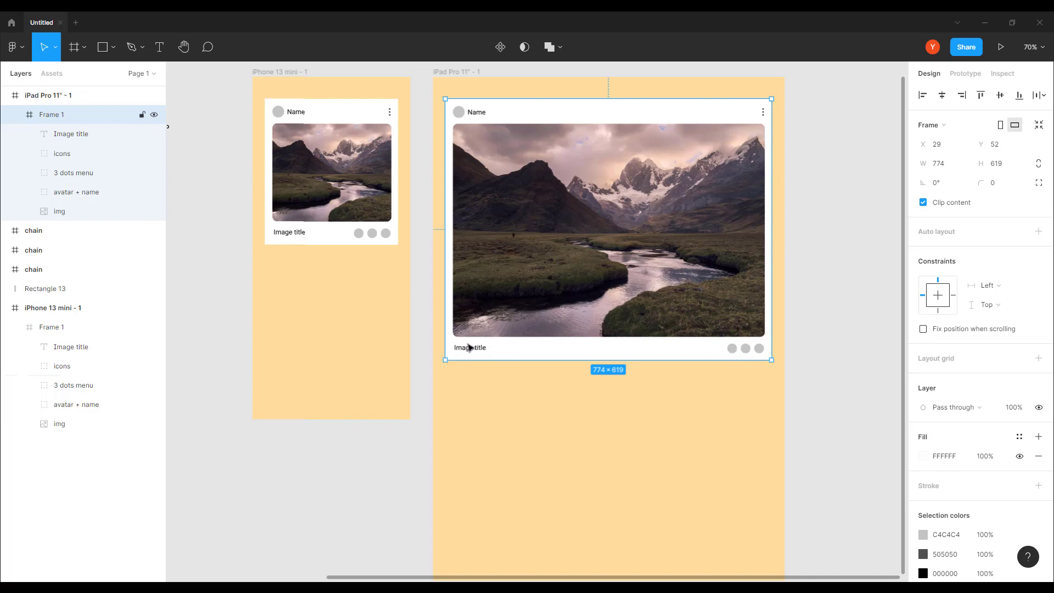
mouse_move(772, 362)
left_mouse_down()
mouse_move(631, 220)
mouse_move(551, 288)
mouse_move(666, 366)
mouse_move(756, 324)
mouse_move(783, 327)
mouse_move(765, 377)
mouse_move(770, 359)
mouse_move(773, 372)
left_mouse_up()
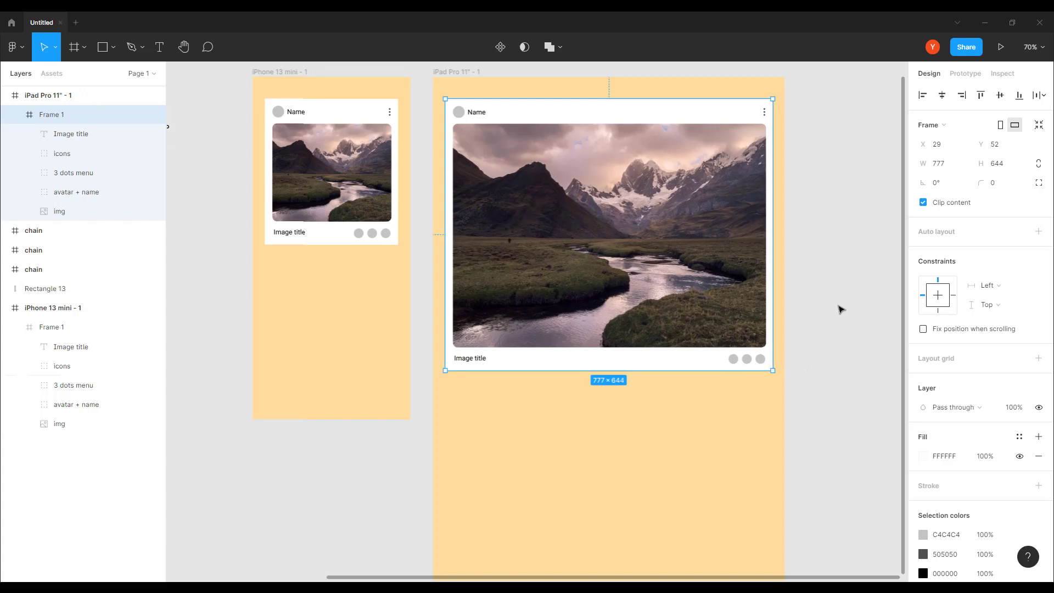